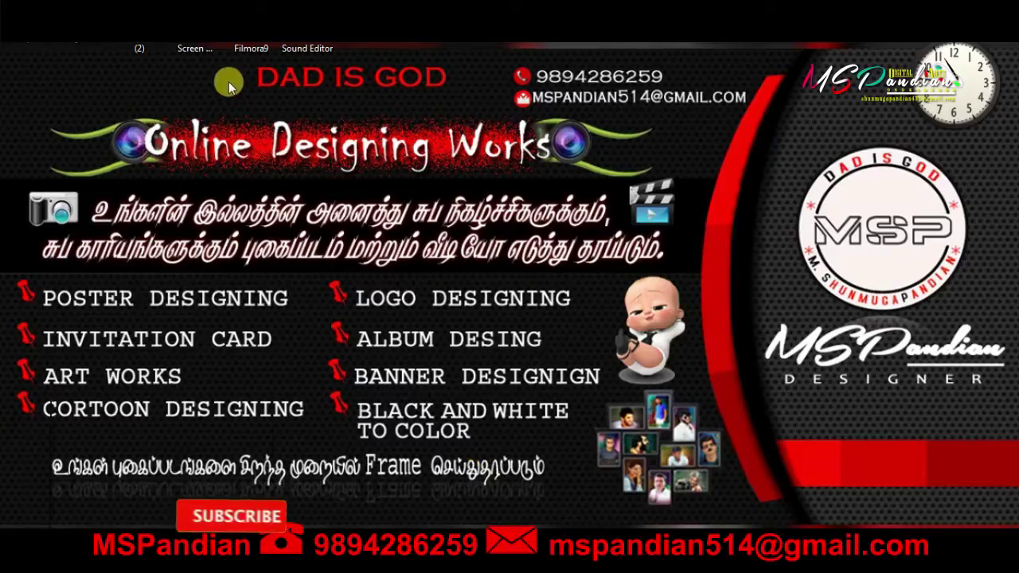
# - Refresh the Windows desktop four times from its right-click menu
pyautogui.rightClick(280, 122)
pyautogui.click(334, 183)
pyautogui.rightClick(294, 161)
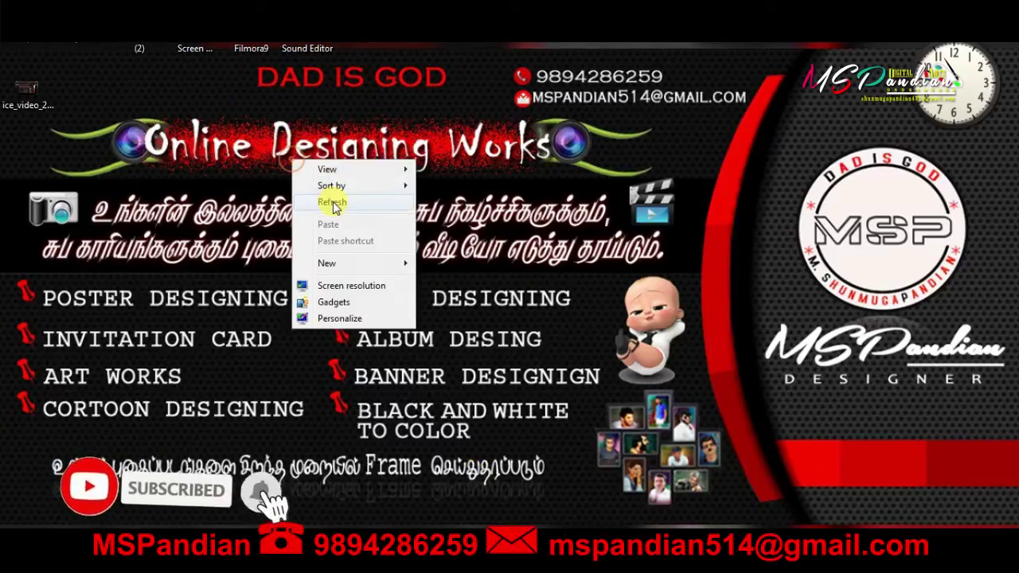
pyautogui.click(330, 200)
pyautogui.rightClick(294, 161)
pyautogui.click(334, 199)
pyautogui.rightClick(313, 185)
pyautogui.click(336, 226)
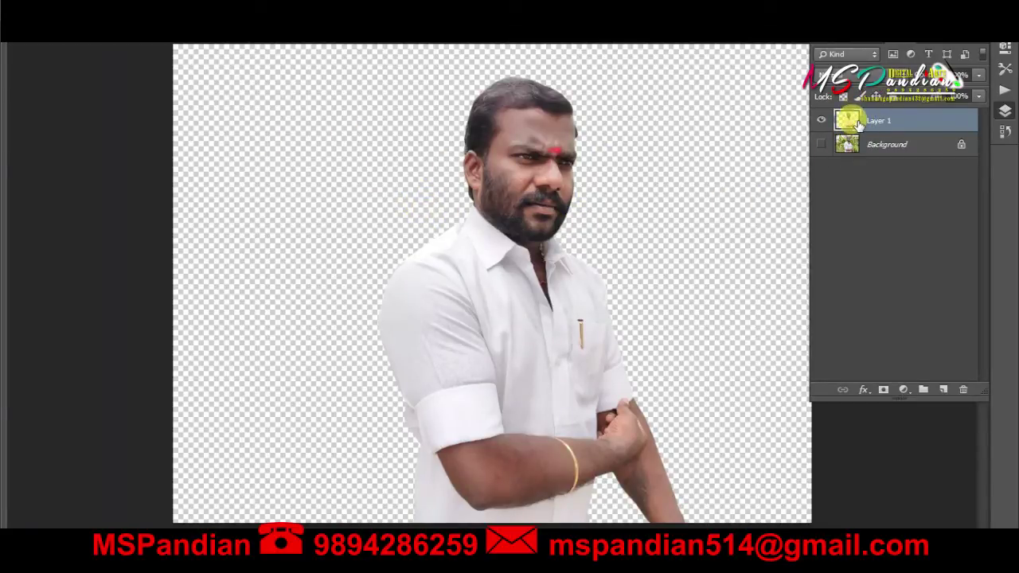
# - Duplicate Layer 1 as 'Layer 1 copy' and leave only the copy visible
pyautogui.hotkey('ctrl', 'j')
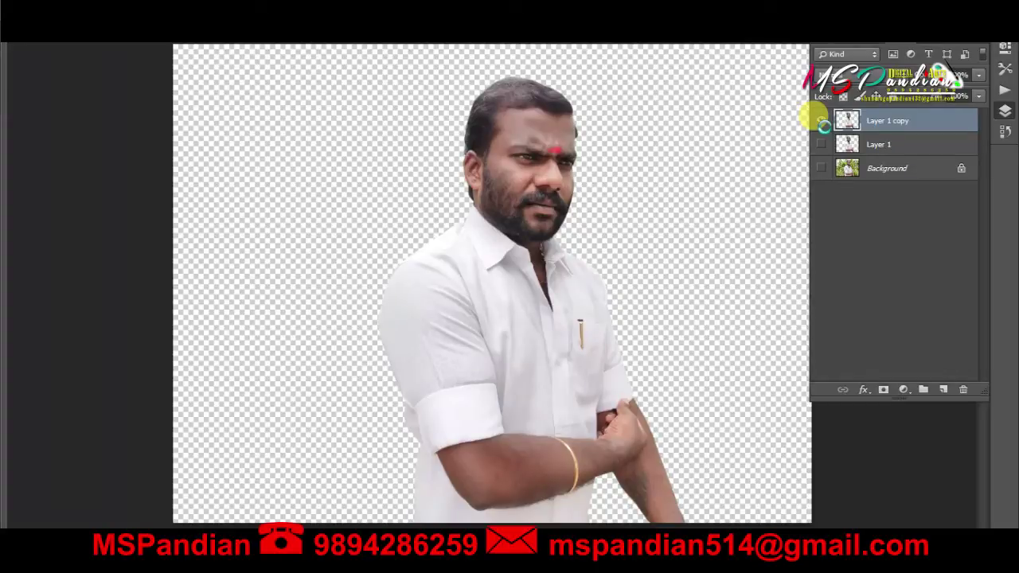
pyautogui.hotkey('ctrl', 'shift', 'a')
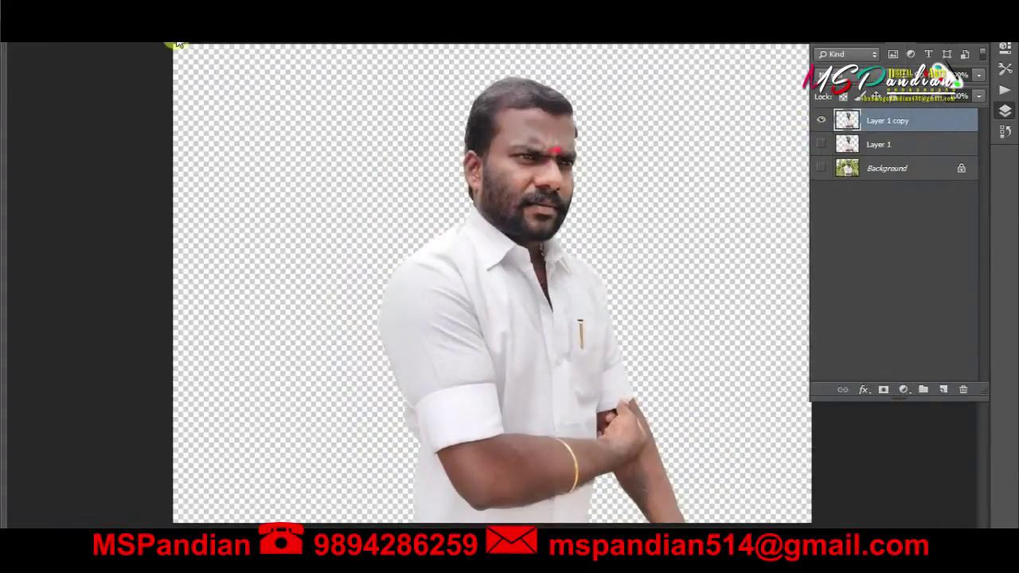
pyautogui.click(247, 32)
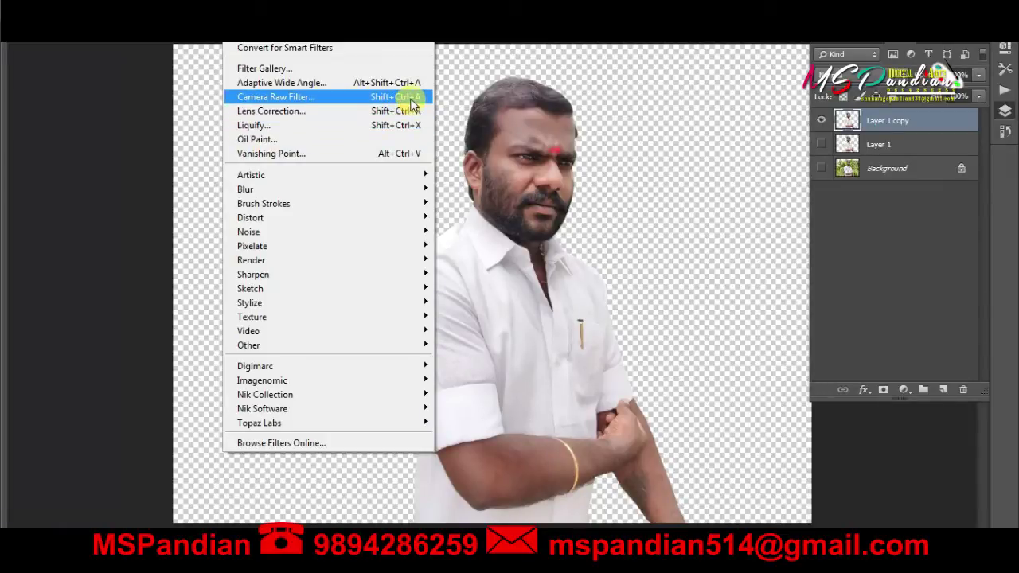
# - Apply Camera Raw: exposure +0.40, contrast +13, clarity +15, whites +9, blacks +26, saturation +44, reds hue −16
pyautogui.click(406, 98)
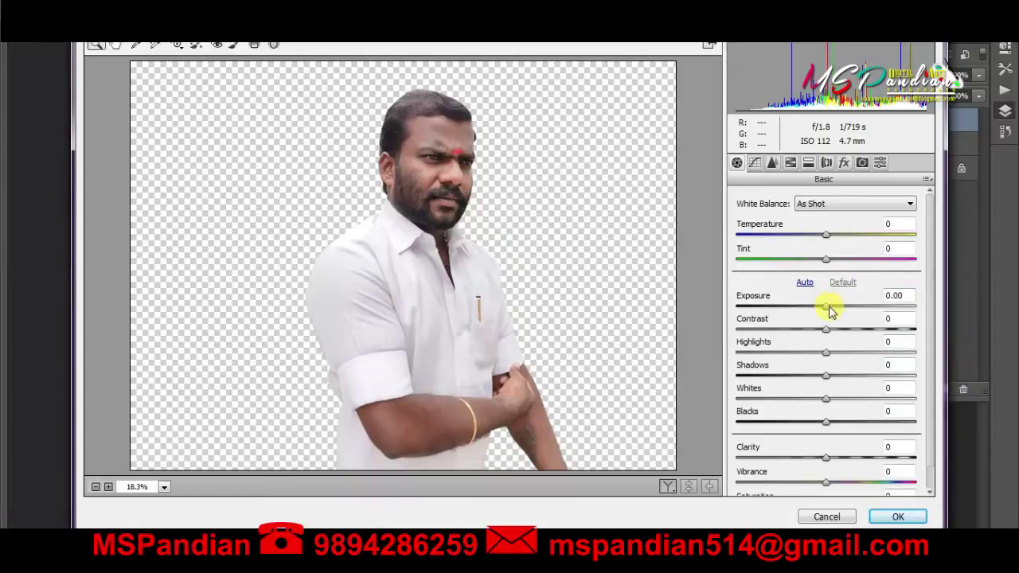
pyautogui.moveTo(827, 307); pyautogui.dragTo(835, 307)
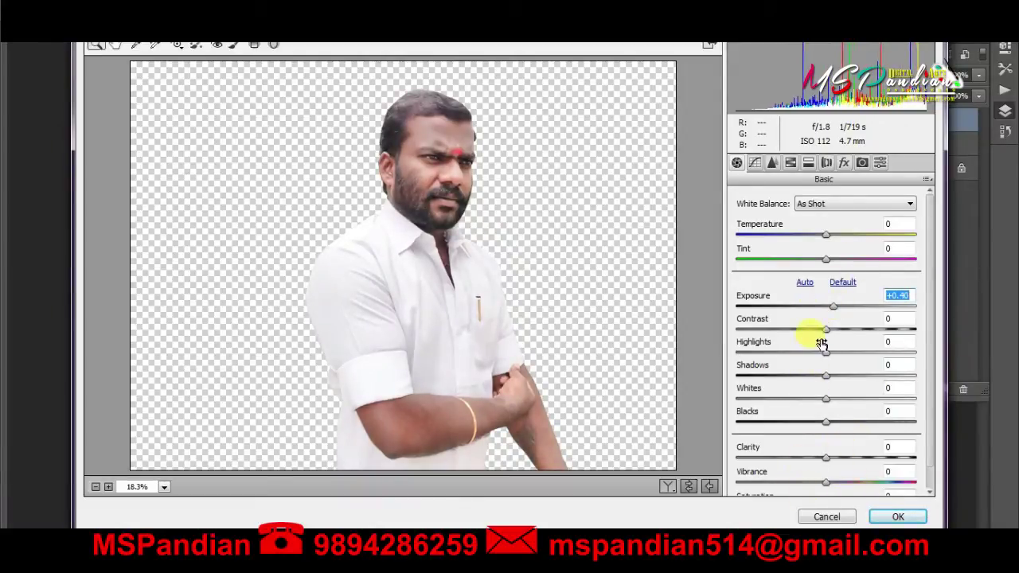
pyautogui.moveTo(827, 329); pyautogui.dragTo(838, 330)
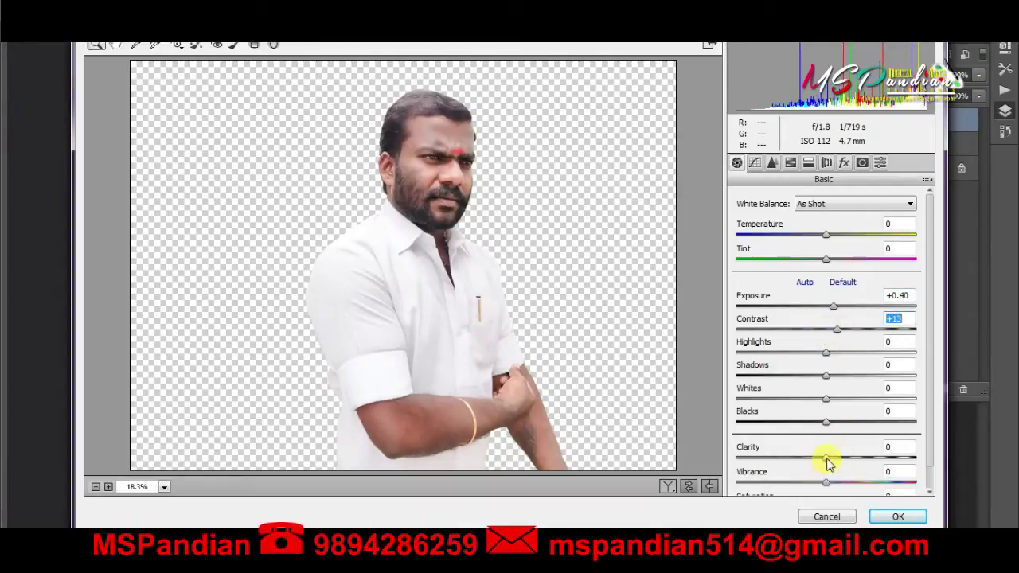
pyautogui.moveTo(844, 456)
pyautogui.mouseDown()
pyautogui.moveTo(858, 457)
pyautogui.moveTo(840, 457)
pyautogui.moveTo(852, 488)
pyautogui.moveTo(868, 487)
pyautogui.mouseUp()
pyautogui.scroll(-1, 842, 457)
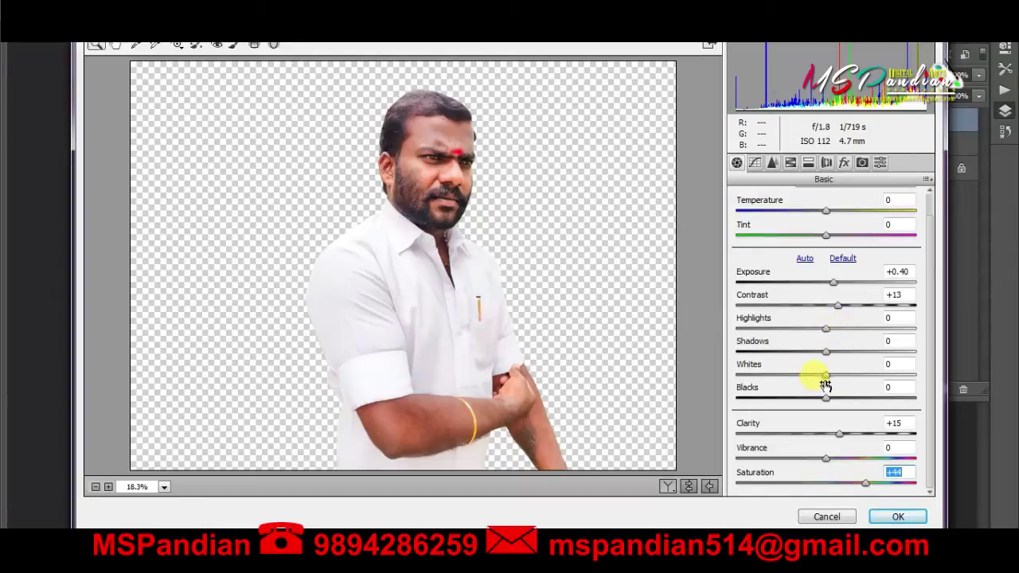
pyautogui.moveTo(828, 376)
pyautogui.mouseDown()
pyautogui.moveTo(846, 375)
pyautogui.moveTo(836, 375)
pyautogui.moveTo(850, 406)
pyautogui.mouseUp()
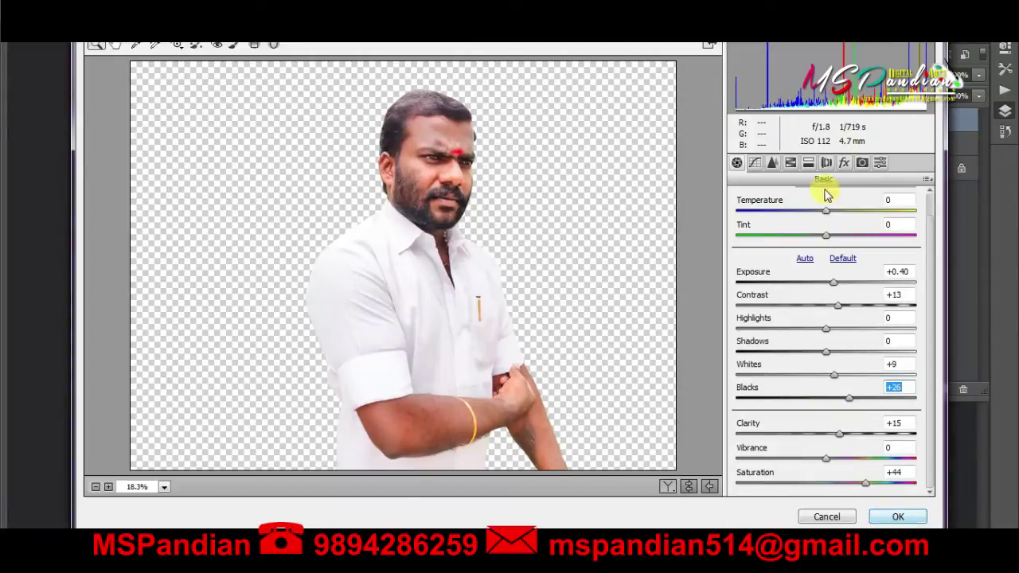
pyautogui.click(790, 162)
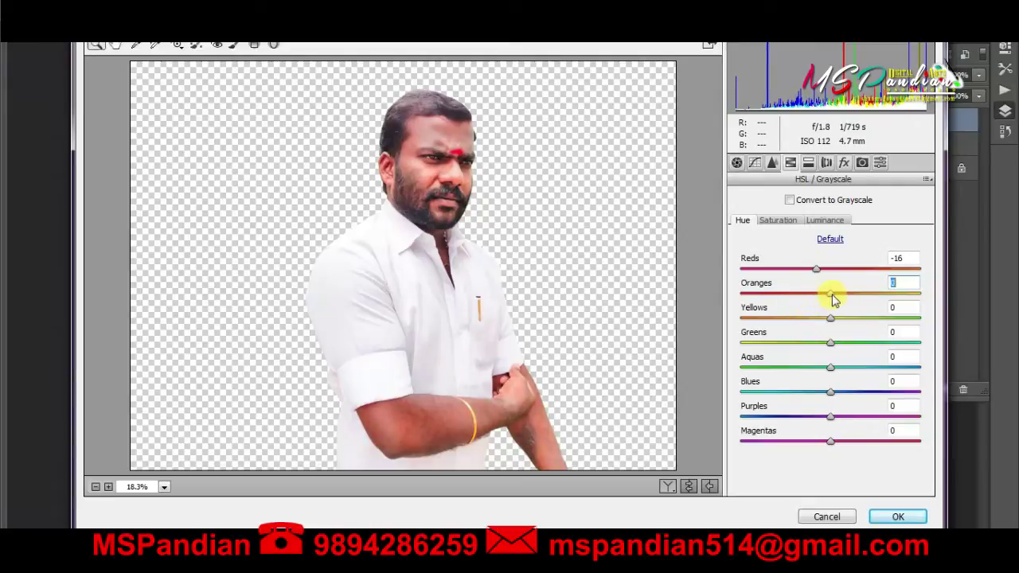
pyautogui.click(897, 518)
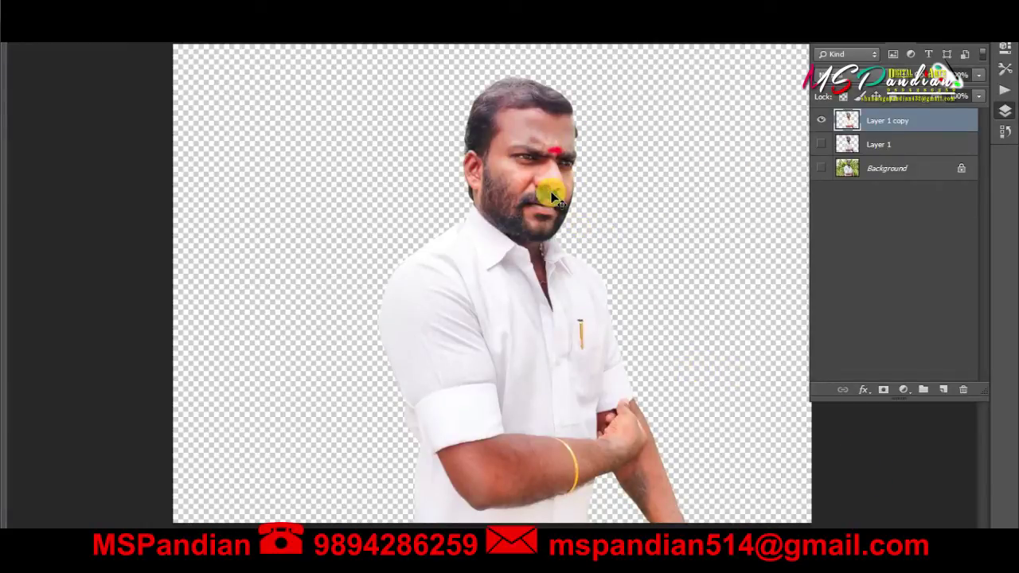
# - Zoom in on the eyes and forehead and set up a 65 px Smudge brush
pyautogui.press('z')
pyautogui.click(509, 169)
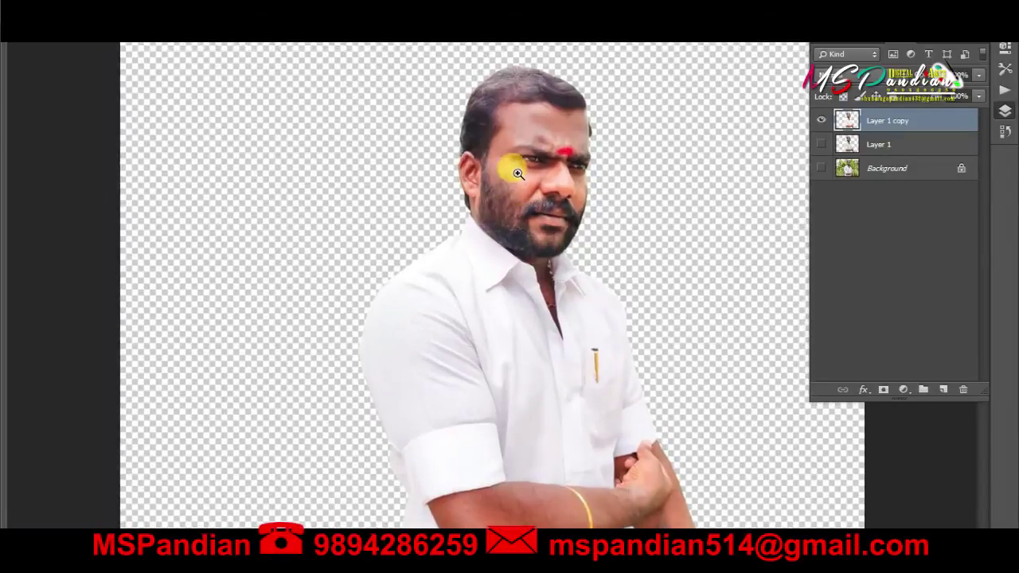
pyautogui.click(545, 194)
pyautogui.click(404, 230)
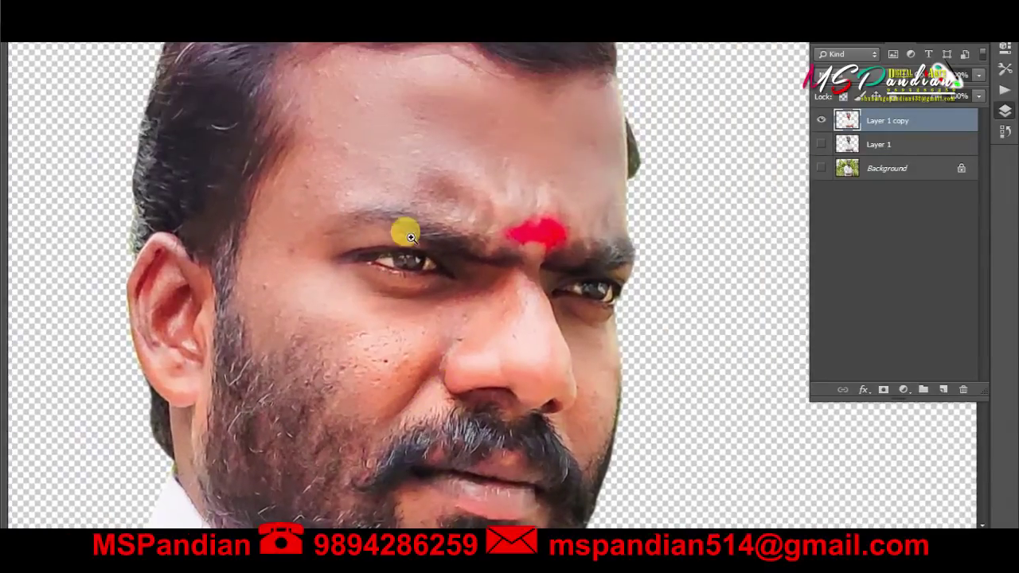
pyautogui.moveTo(7, 272)
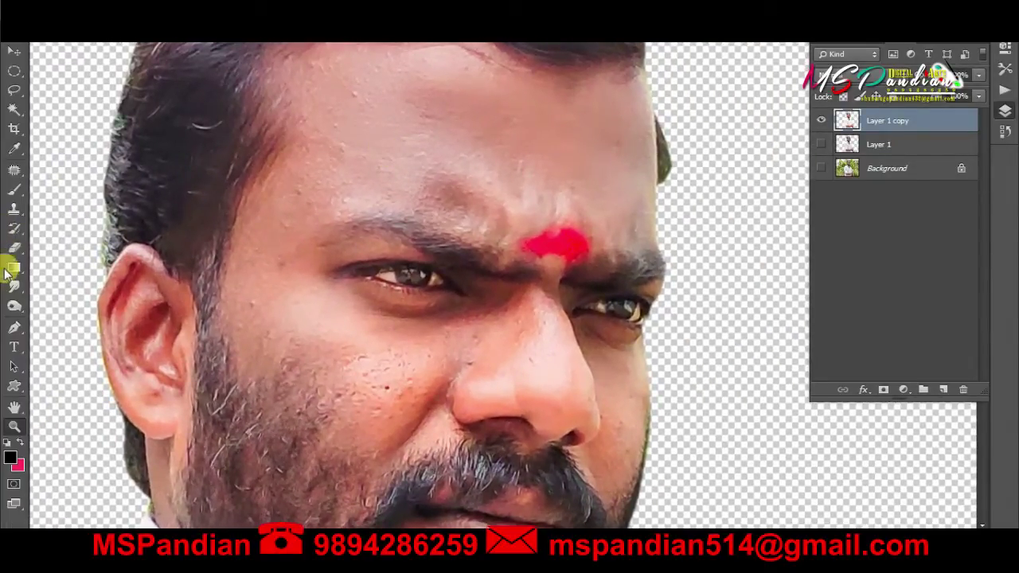
pyautogui.rightClick(244, 70)
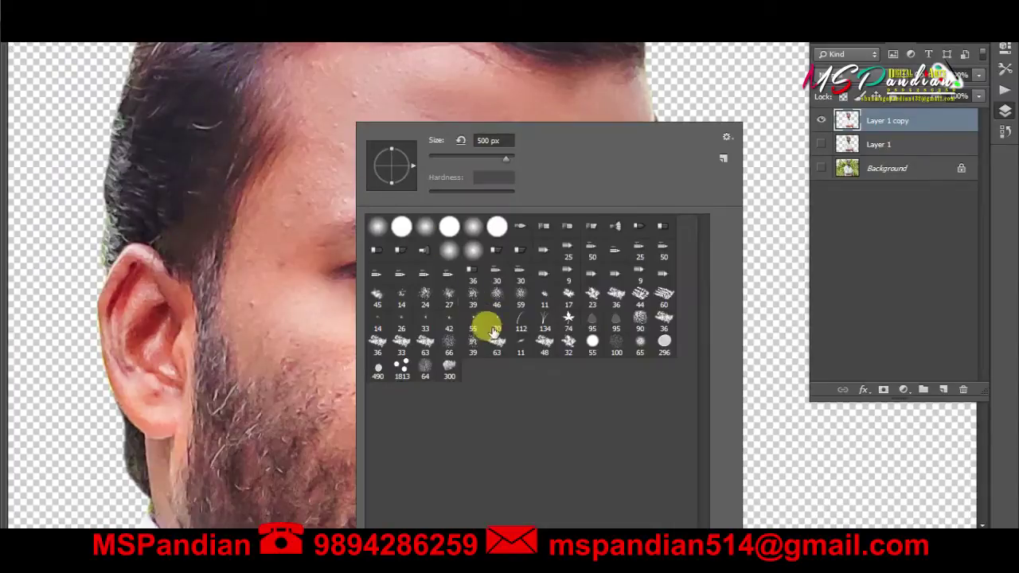
pyautogui.click(279, 221)
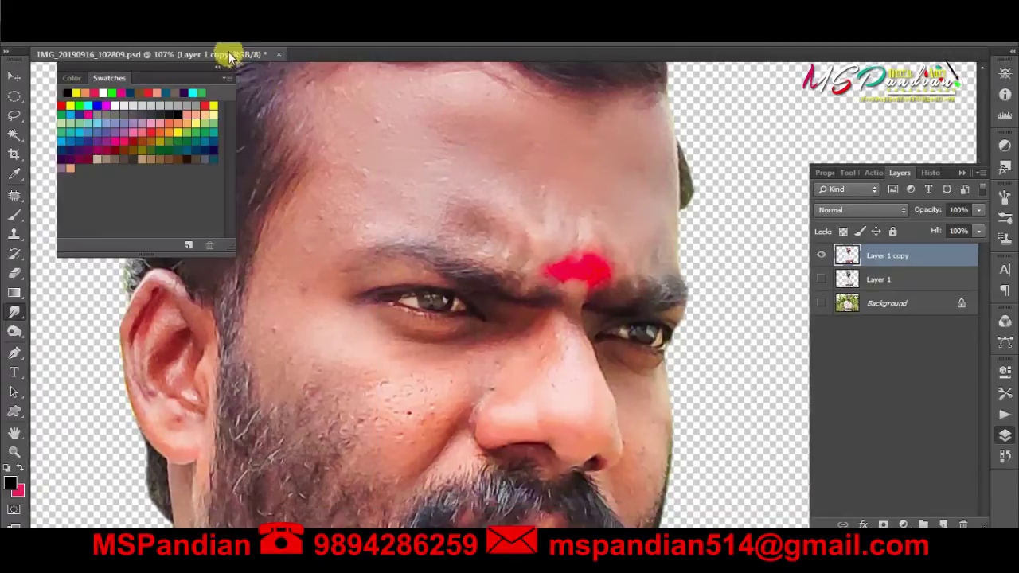
pyautogui.press('Tab')
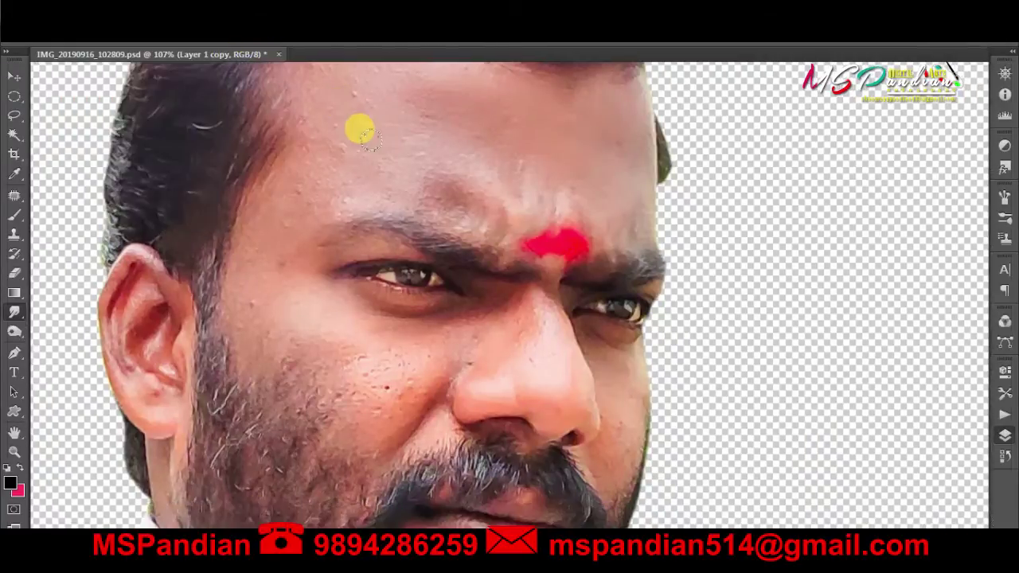
pyautogui.moveTo(363, 106); pyautogui.dragTo(368, 211)
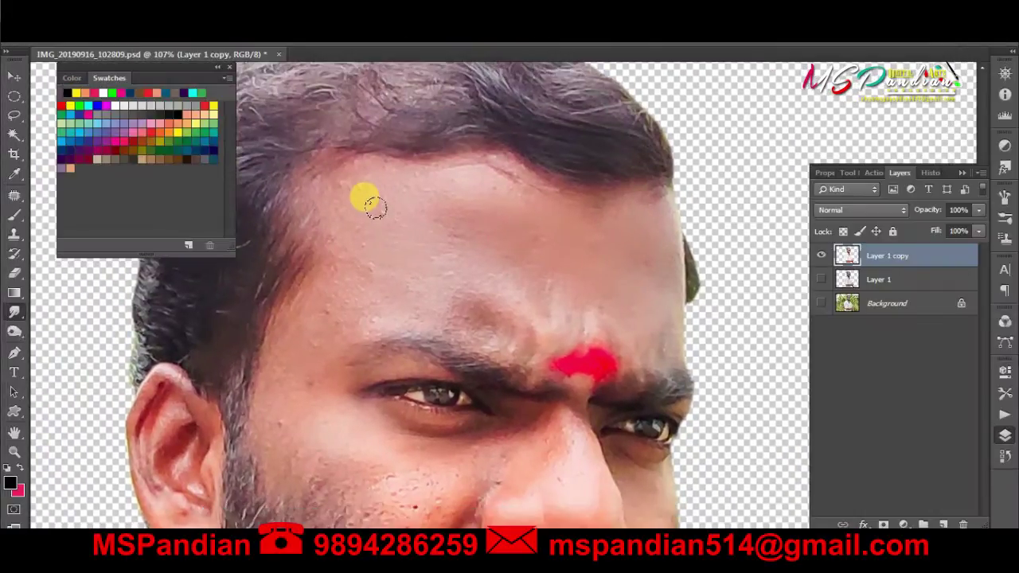
pyautogui.scroll(1, 296, 185)
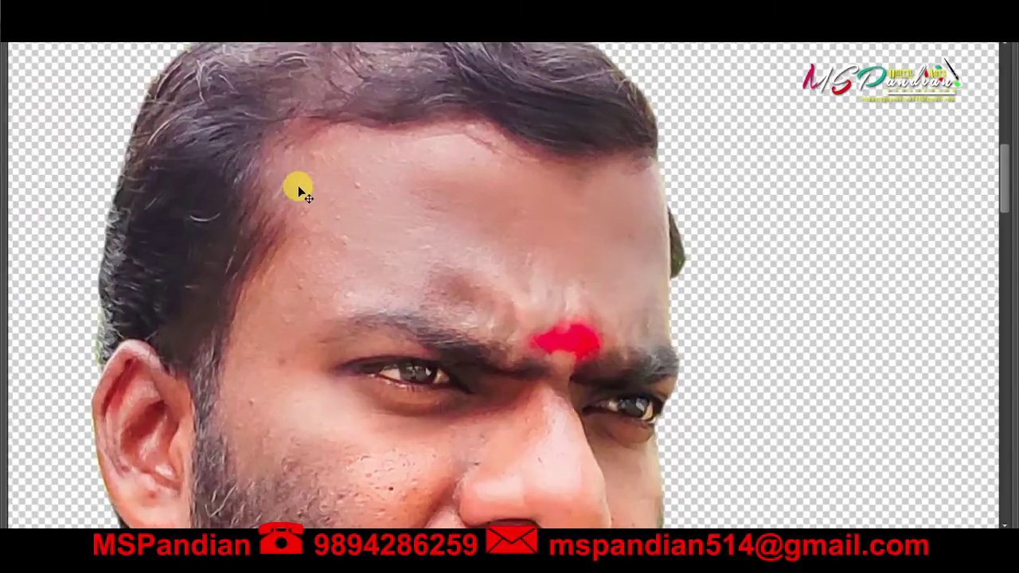
pyautogui.scroll(1, 298, 186)
pyautogui.scroll(1, 288, 143)
pyautogui.scroll(1, 371, 295)
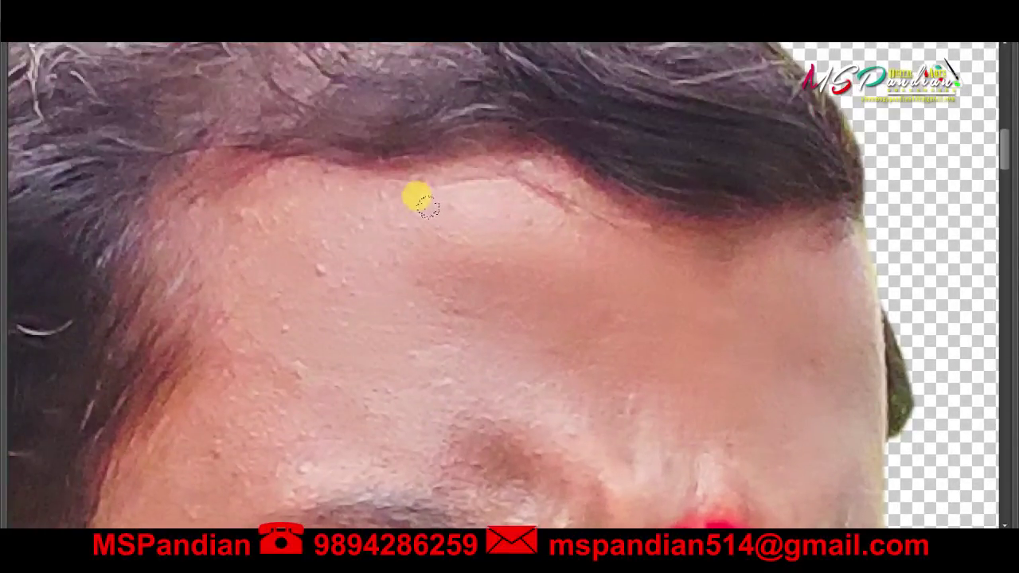
pyautogui.press('Tab')
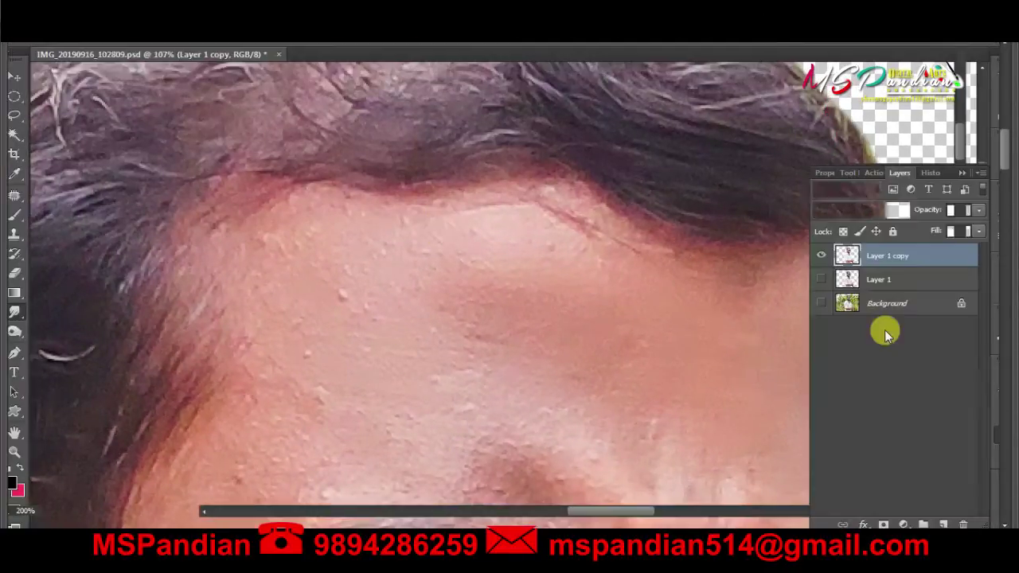
# - Merge Layer 1 into Layer 1 copy, duplicate it as Layer 1 copy 2, smudge the left hairline
pyautogui.keyDown('shift'); pyautogui.click(862, 283); pyautogui.keyUp('shift')
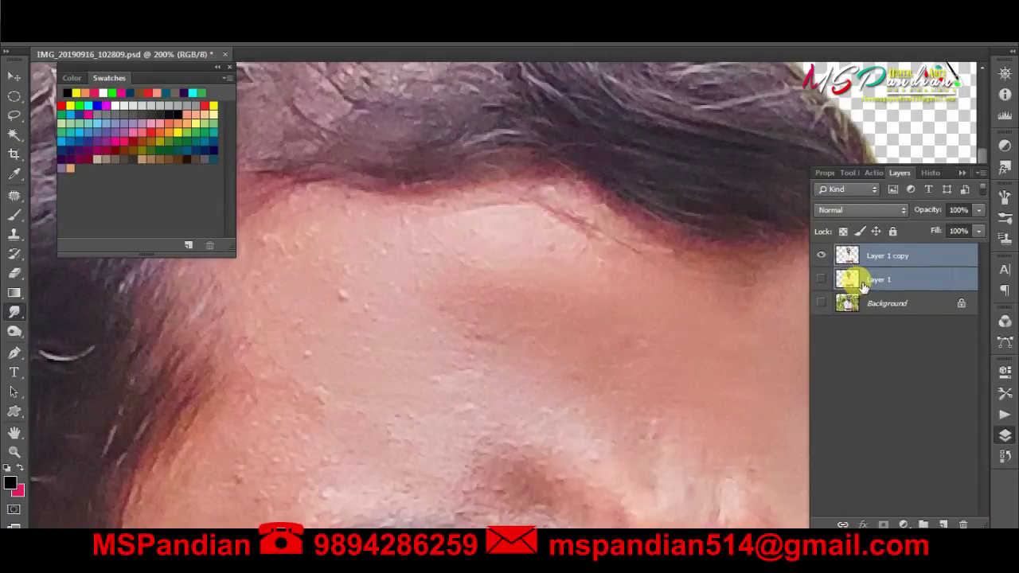
pyautogui.hotkey('ctrl', 'e')
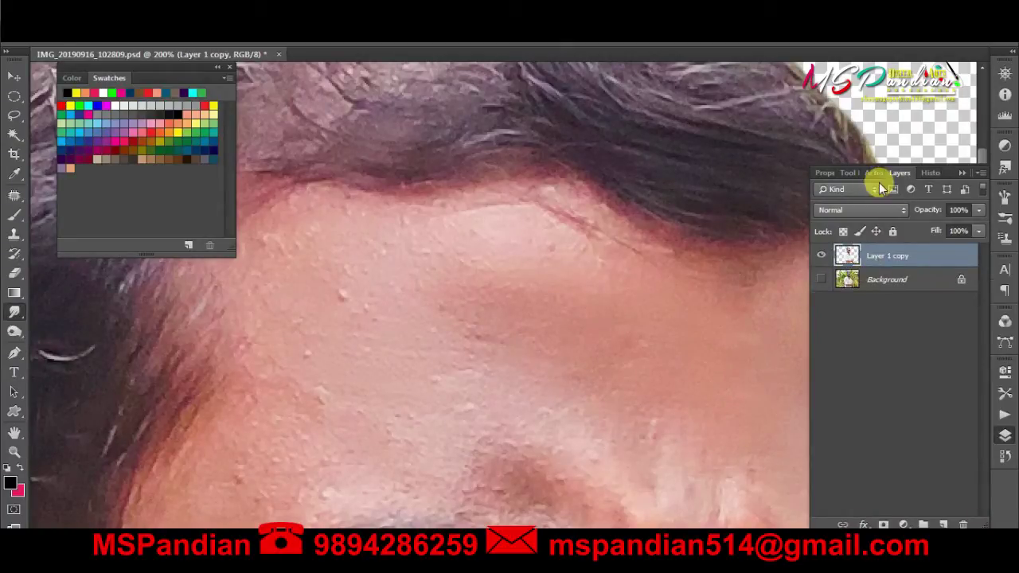
pyautogui.hotkey('ctrl', 'j')
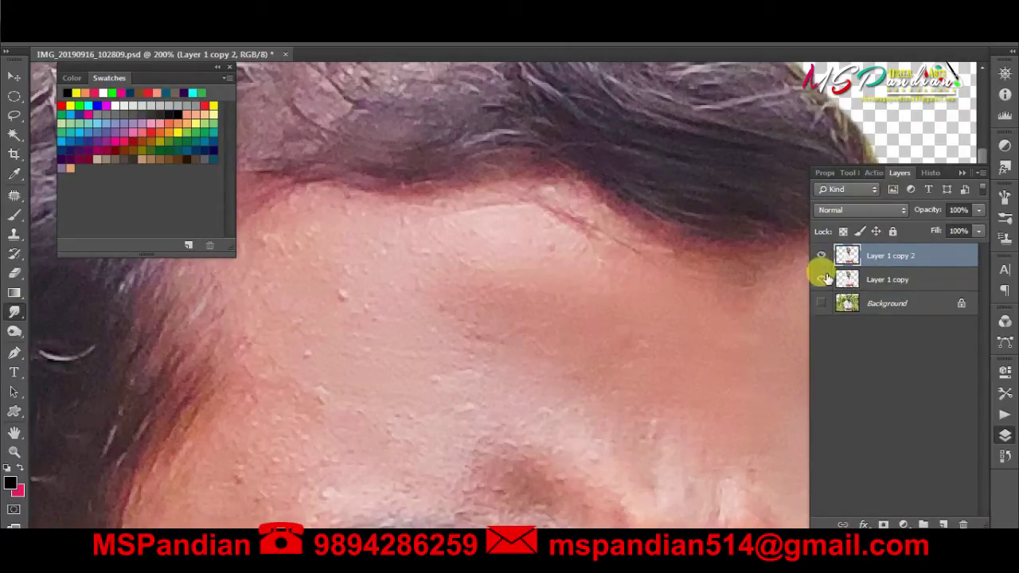
pyautogui.press('Tab')
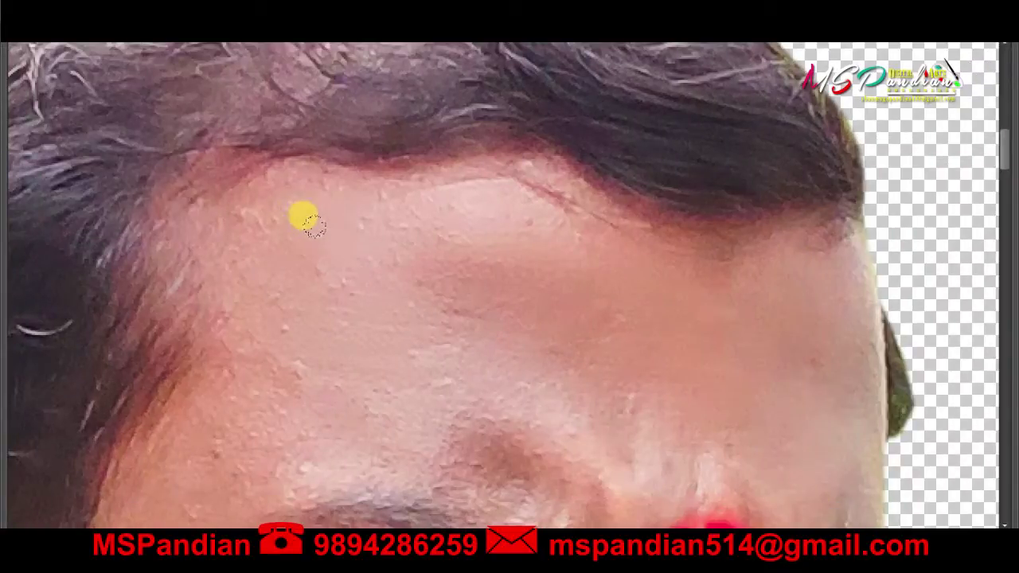
pyautogui.moveTo(298, 177)
pyautogui.mouseDown()
pyautogui.moveTo(226, 173)
pyautogui.moveTo(236, 171)
pyautogui.moveTo(247, 220)
pyautogui.moveTo(225, 252)
pyautogui.mouseUp()
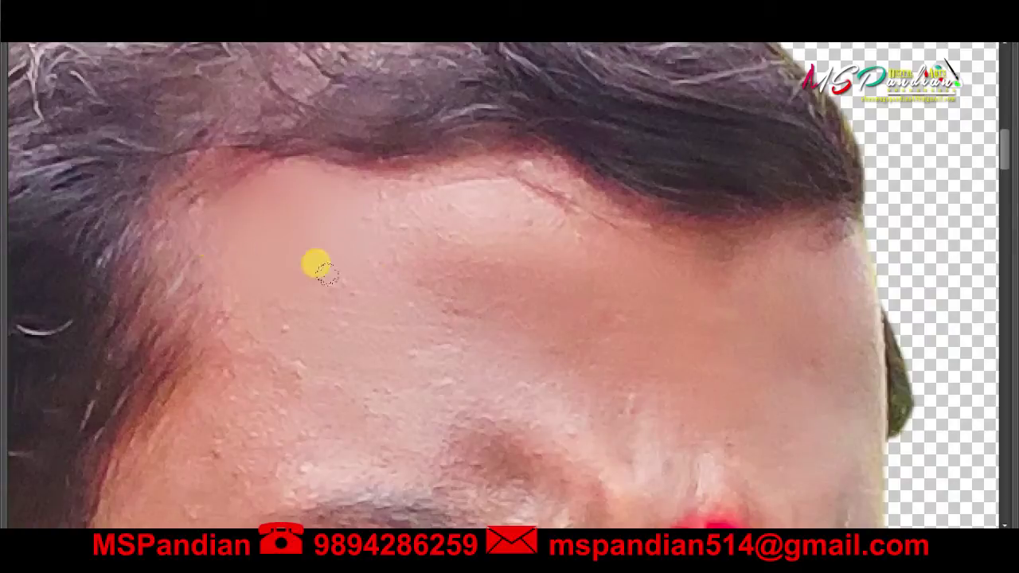
pyautogui.press('v')
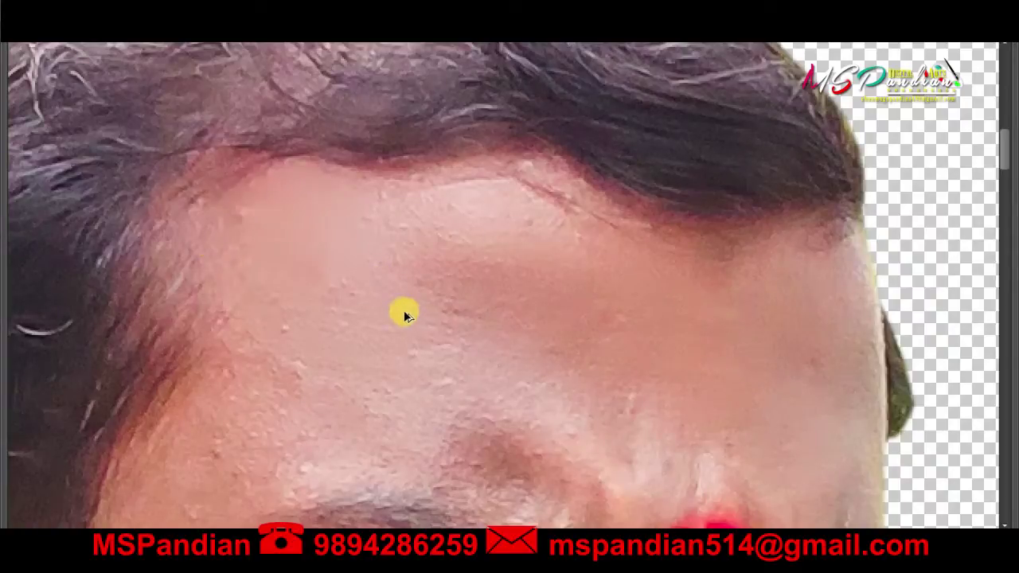
# - Apply Unsharp Mask with 105% amount, 3.3 px radius and 0 threshold
pyautogui.hotkey('alt', 't')
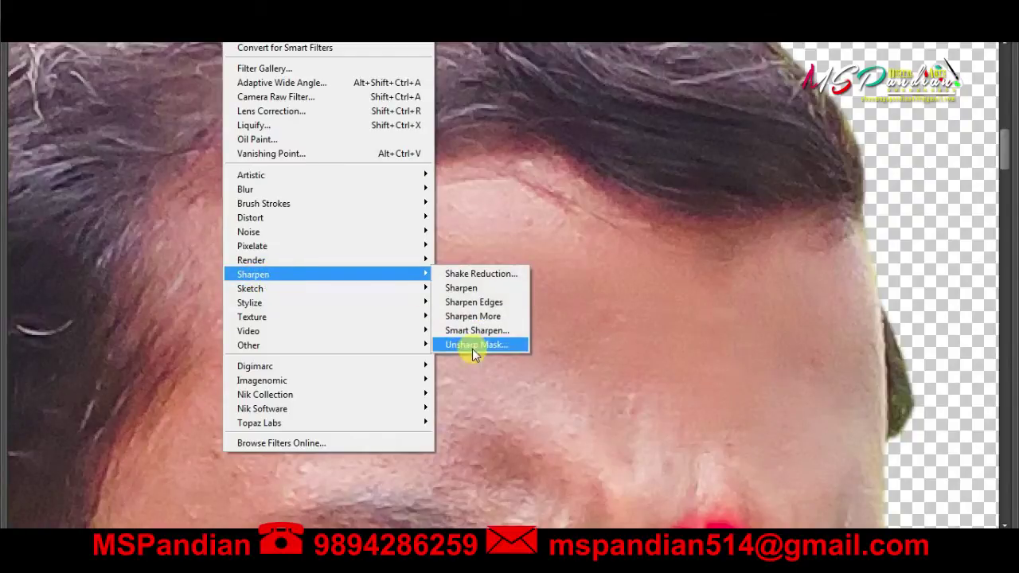
pyautogui.click(470, 344)
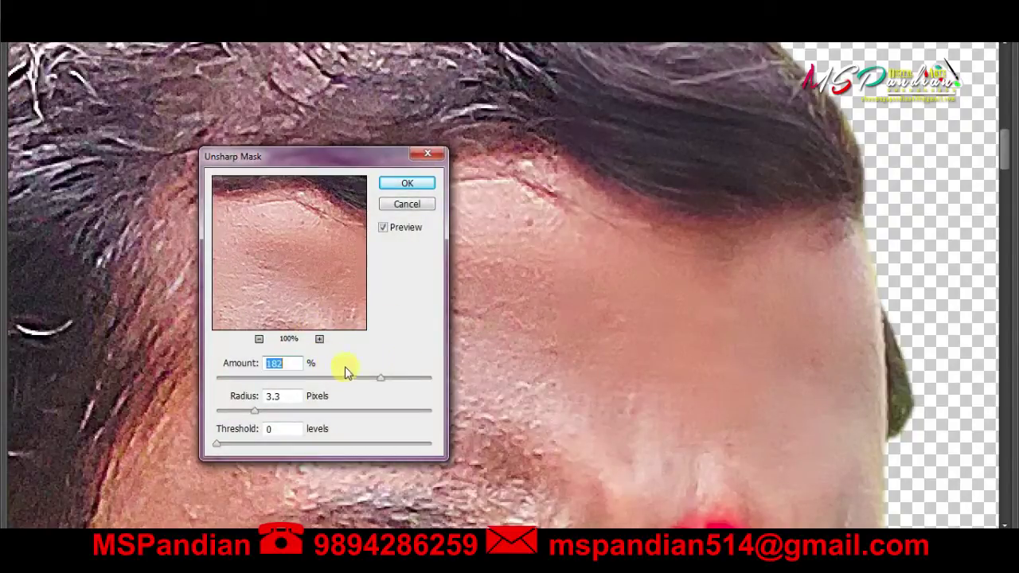
pyautogui.moveTo(534, 387); pyautogui.dragTo(505, 228)
pyautogui.moveTo(532, 388); pyautogui.dragTo(527, 212)
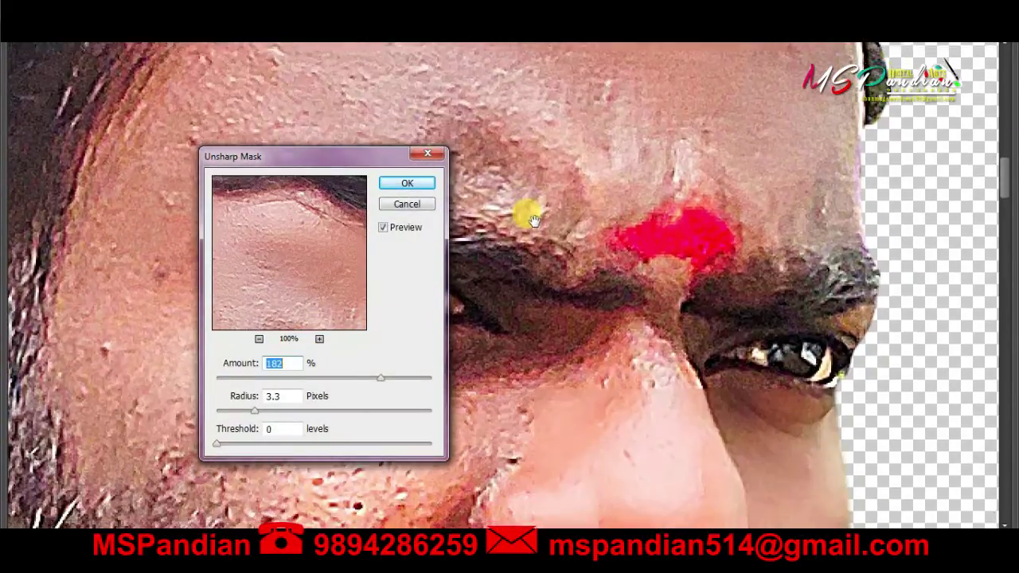
pyautogui.moveTo(598, 273); pyautogui.dragTo(603, 257)
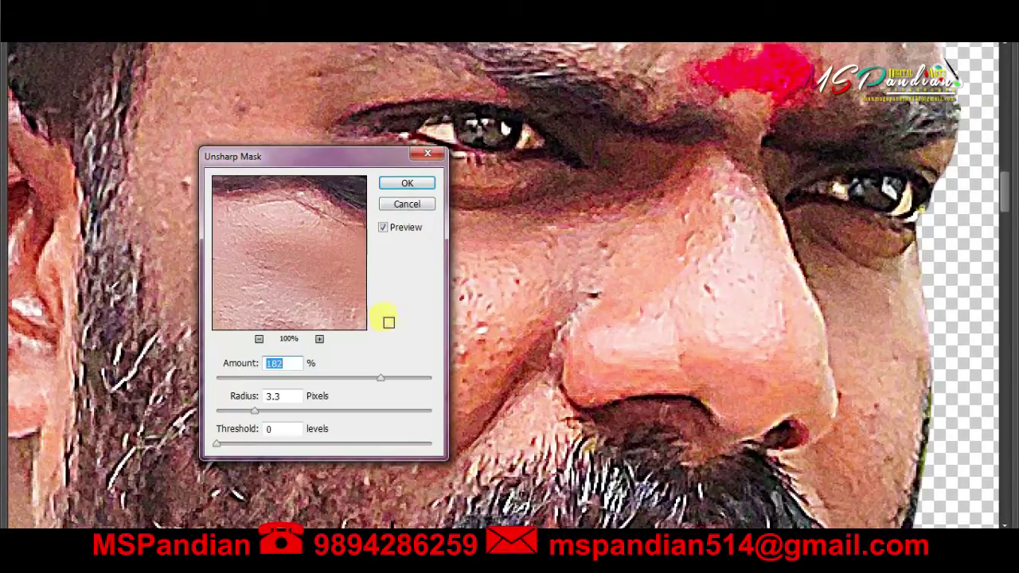
pyautogui.click(336, 378)
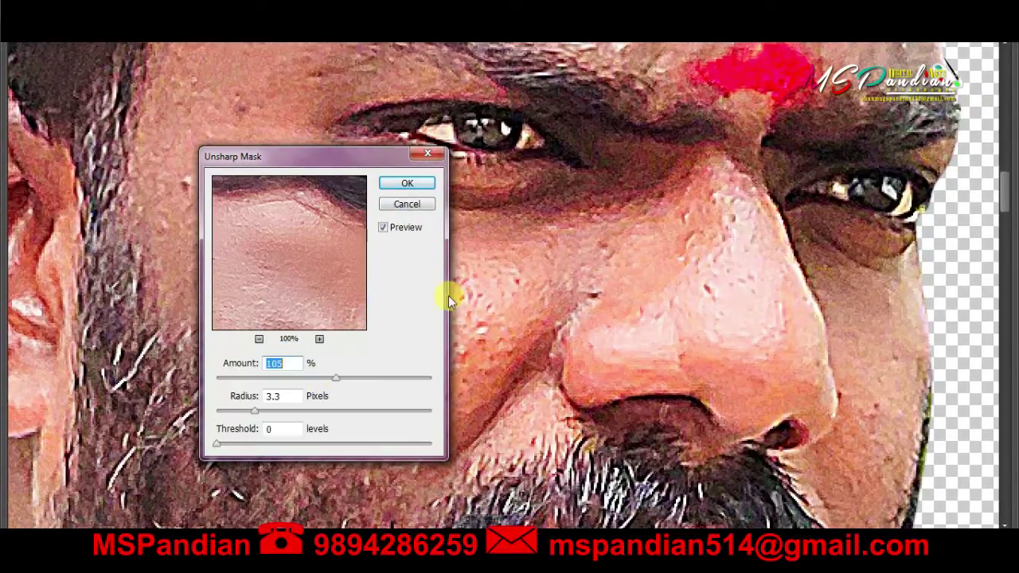
pyautogui.click(408, 183)
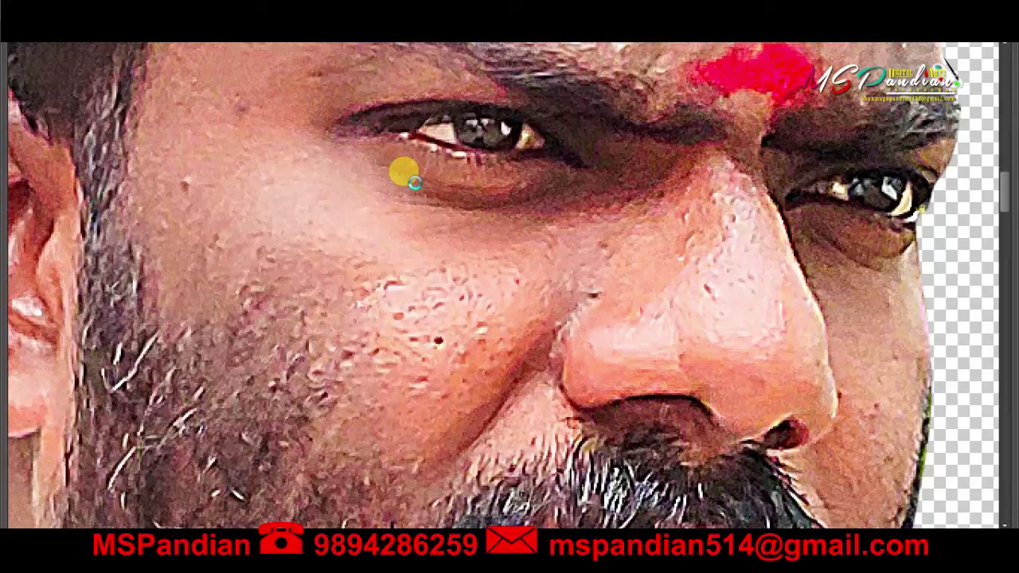
pyautogui.scroll(5, 437, 283)
pyautogui.scroll(1, 462, 204)
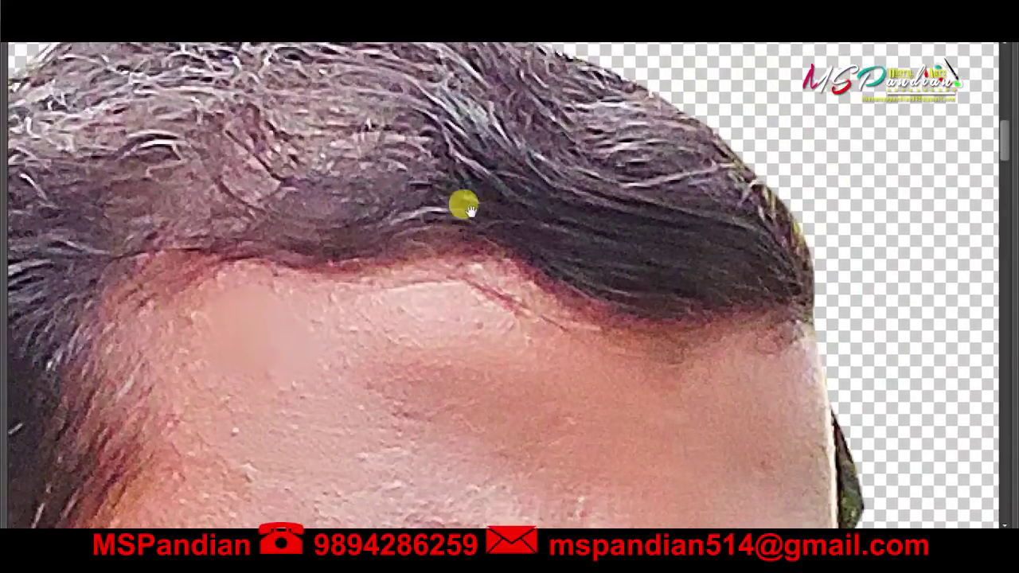
# - Smudge the forehead skin smooth below the hairline
pyautogui.moveTo(324, 215)
pyautogui.mouseDown()
pyautogui.moveTo(342, 230)
pyautogui.moveTo(266, 210)
pyautogui.moveTo(225, 235)
pyautogui.moveTo(281, 316)
pyautogui.moveTo(262, 314)
pyautogui.moveTo(310, 314)
pyautogui.moveTo(437, 275)
pyautogui.moveTo(422, 231)
pyautogui.moveTo(427, 189)
pyautogui.moveTo(438, 209)
pyautogui.moveTo(479, 197)
pyautogui.moveTo(539, 231)
pyautogui.moveTo(475, 262)
pyautogui.moveTo(541, 201)
pyautogui.moveTo(573, 244)
pyautogui.moveTo(548, 266)
pyautogui.moveTo(375, 274)
pyautogui.moveTo(334, 342)
pyautogui.moveTo(246, 329)
pyautogui.moveTo(200, 278)
pyautogui.moveTo(198, 231)
pyautogui.mouseUp()
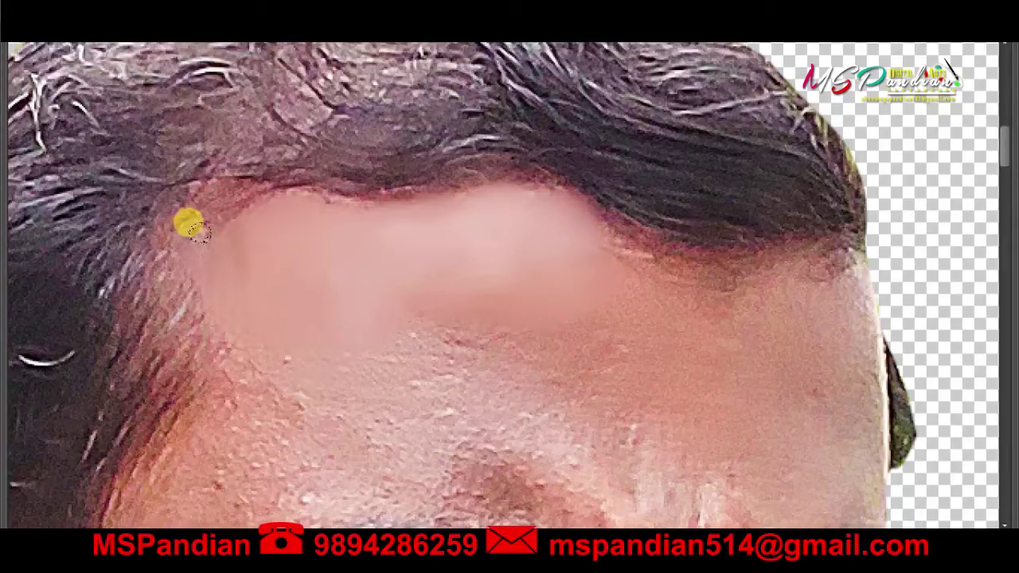
pyautogui.scroll(-3, 183, 211)
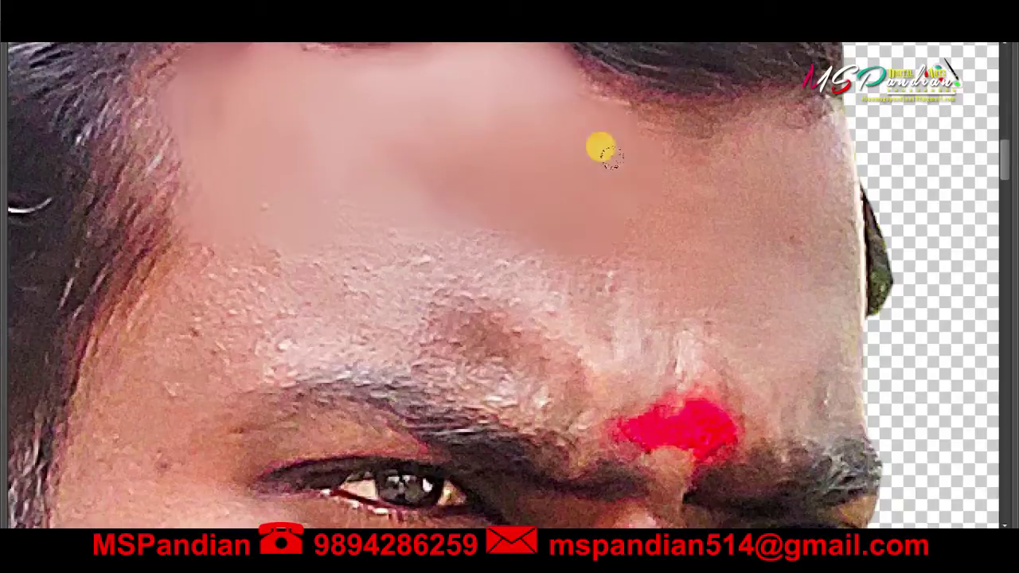
pyautogui.scroll(-3, 180, 309)
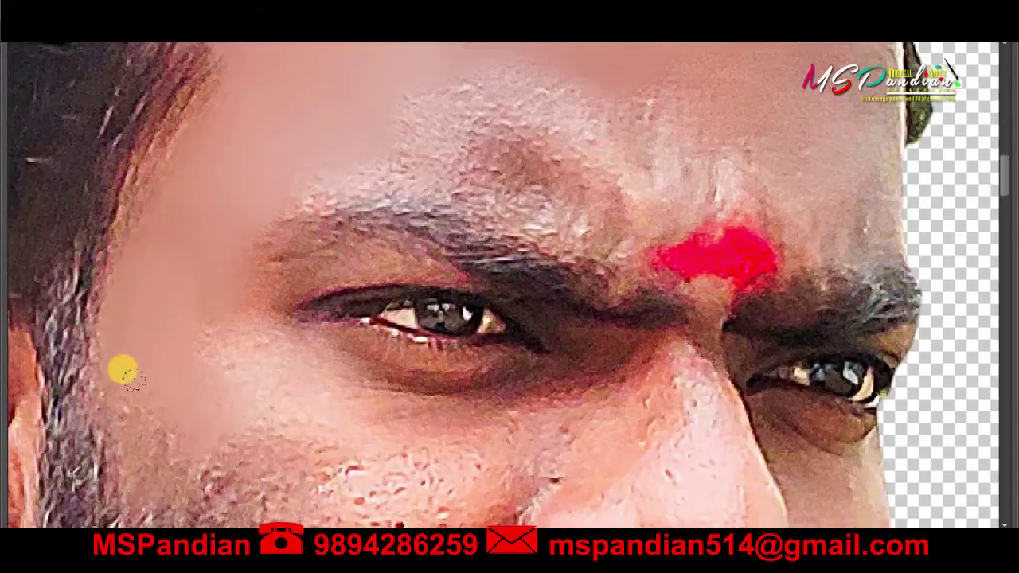
pyautogui.scroll(-3, 125, 372)
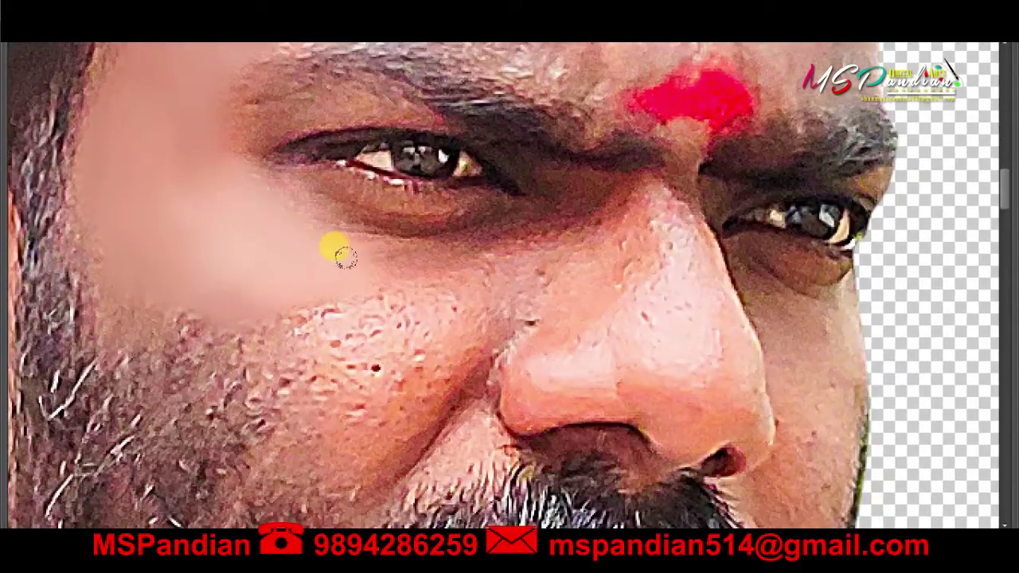
# - Turn on brush spacing and smoothing and pick a 175 px soft brush tip
pyautogui.press('Tab')
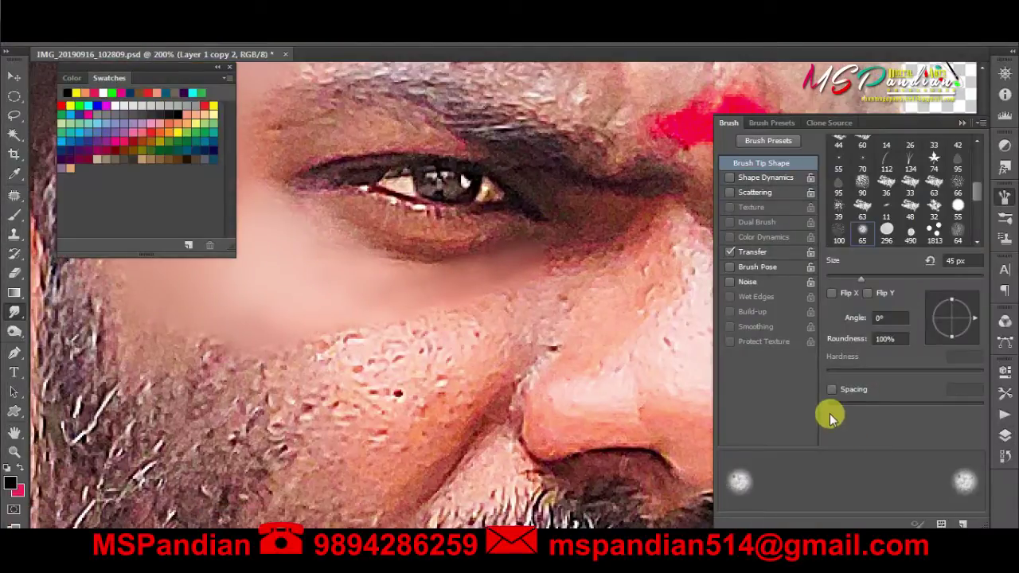
pyautogui.click(832, 389)
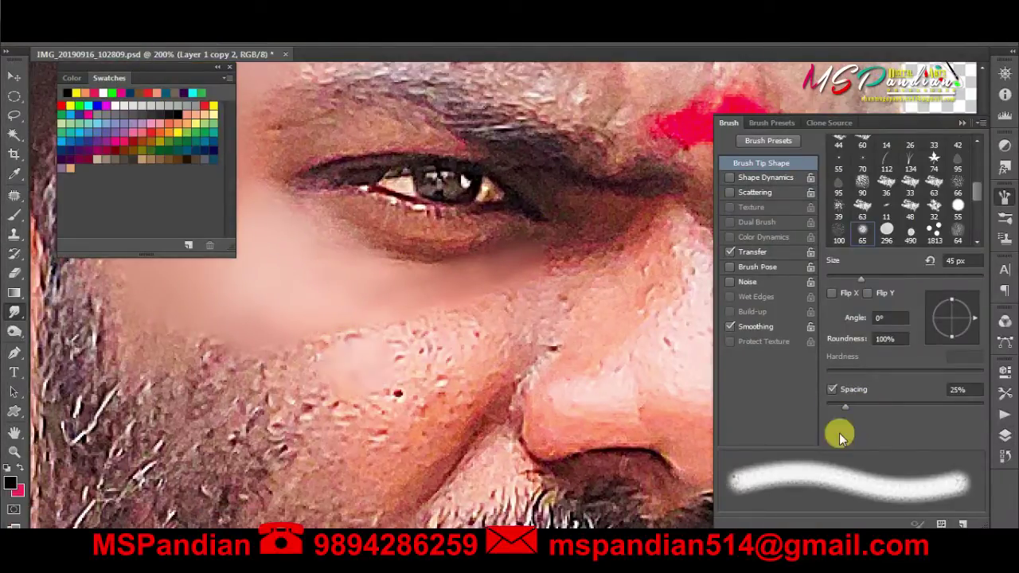
pyautogui.rightClick(413, 323)
pyautogui.doubleClick(744, 340)
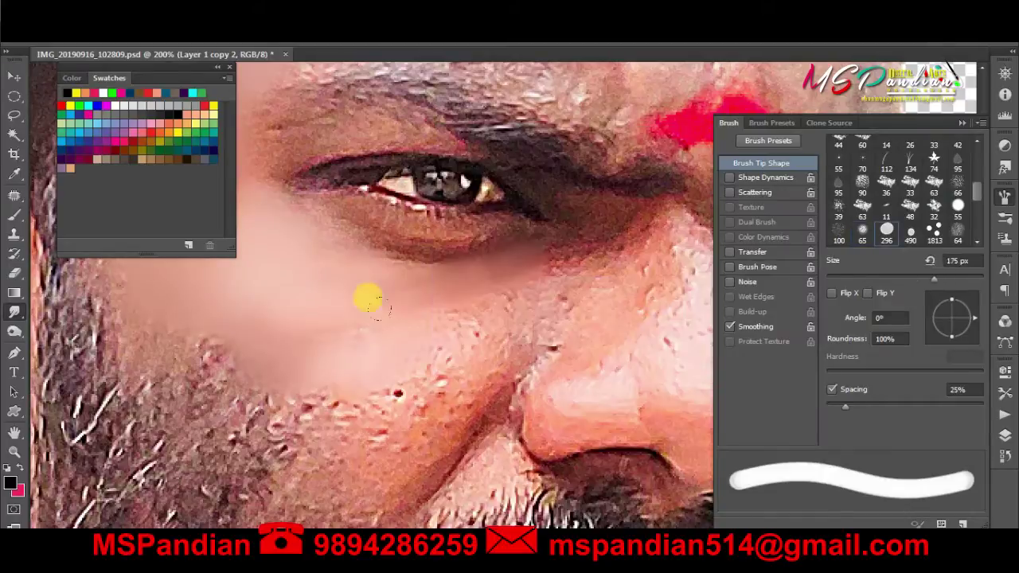
pyautogui.press('z')
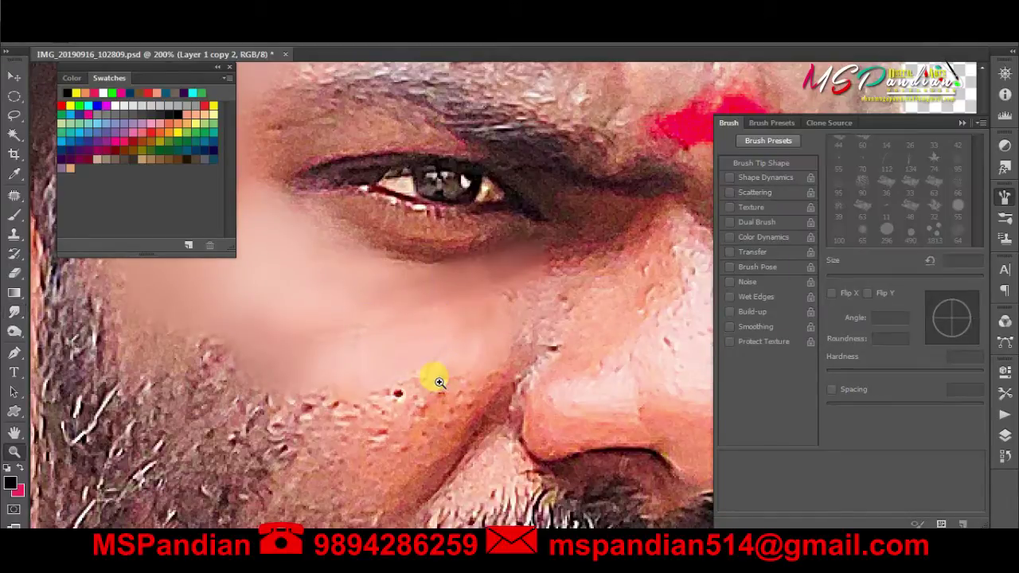
pyautogui.press('b')
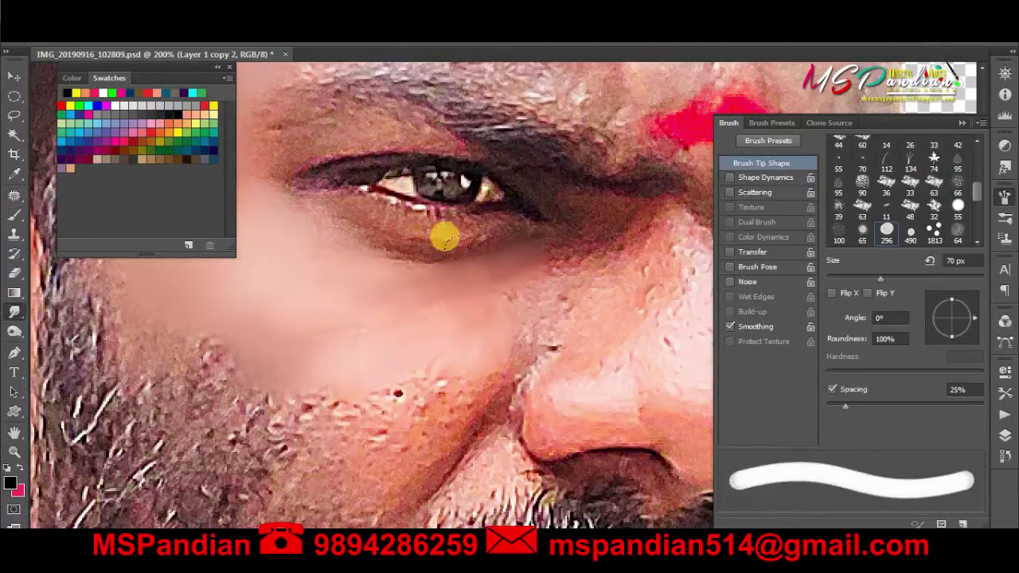
pyautogui.press('Tab')
# - Smudge the lower cheek toward the nose and blend the upper eyelid crease
pyautogui.moveTo(380, 305)
pyautogui.mouseDown()
pyautogui.moveTo(409, 346)
pyautogui.moveTo(298, 411)
pyautogui.moveTo(435, 337)
pyautogui.moveTo(560, 222)
pyautogui.moveTo(377, 238)
pyautogui.moveTo(430, 218)
pyautogui.moveTo(344, 197)
pyautogui.mouseUp()
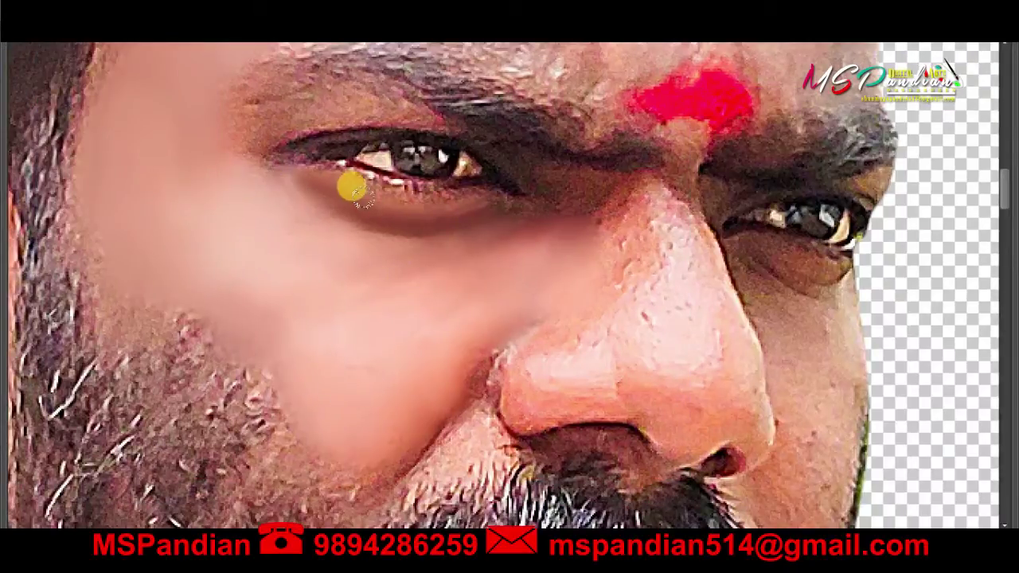
pyautogui.scroll(3, 228, 239)
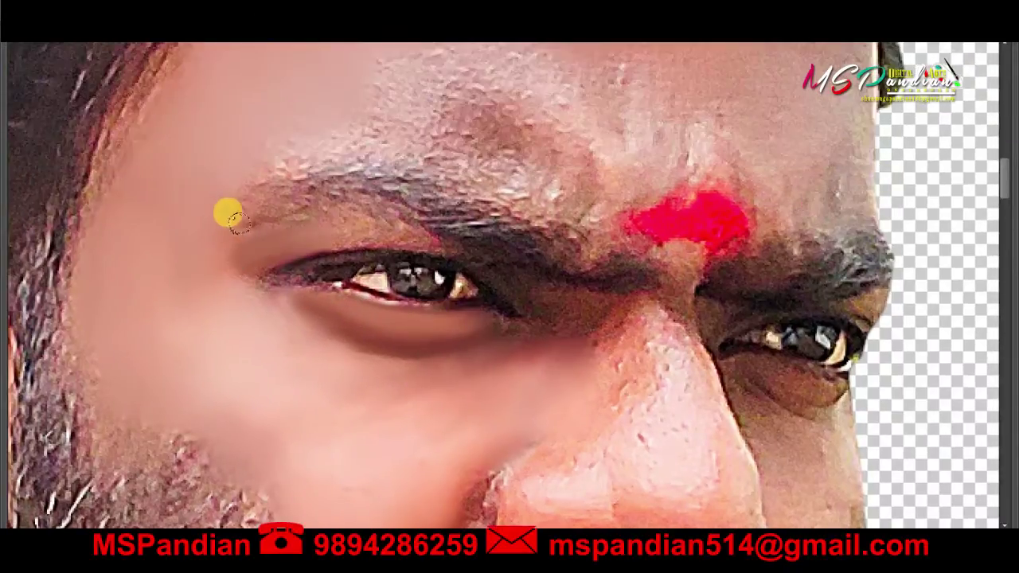
pyautogui.moveTo(473, 262)
pyautogui.mouseDown()
pyautogui.moveTo(442, 250)
pyautogui.moveTo(538, 322)
pyautogui.moveTo(556, 320)
pyautogui.mouseUp()
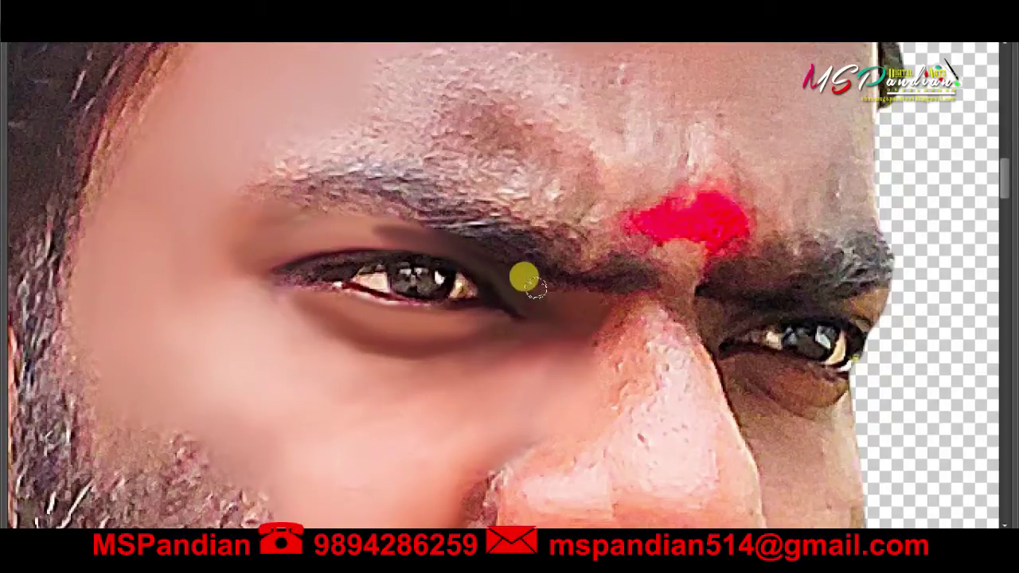
pyautogui.scroll(-2, 523, 276)
pyautogui.scroll(-3, 473, 223)
pyautogui.scroll(-3, 546, 358)
pyautogui.scroll(5, 544, 360)
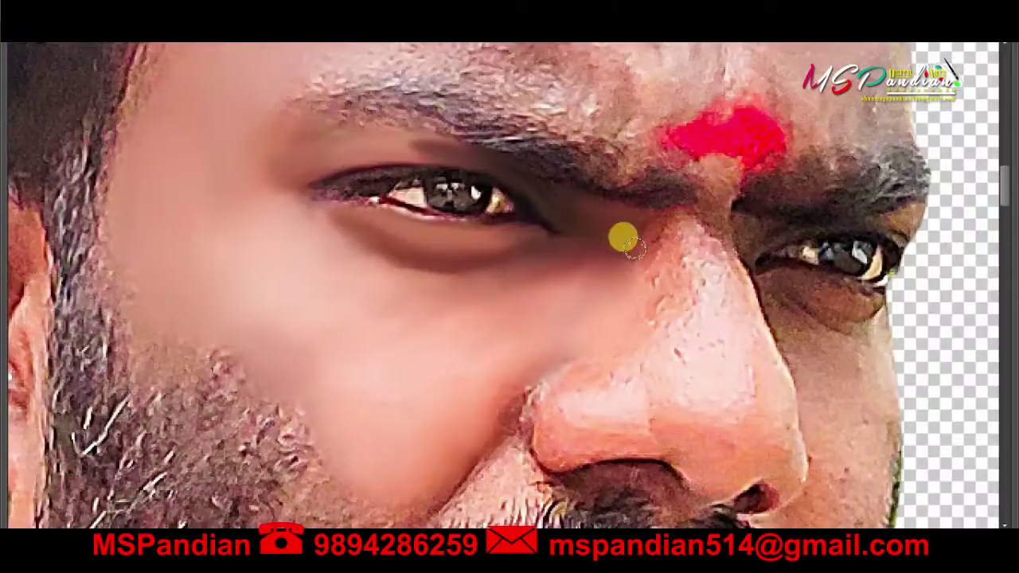
# - Smooth the nose bridge, nose tip, nostril, nose crease and the skin between the brows
pyautogui.moveTo(654, 305)
pyautogui.mouseDown()
pyautogui.moveTo(693, 205)
pyautogui.moveTo(716, 302)
pyautogui.moveTo(679, 295)
pyautogui.mouseUp()
pyautogui.moveTo(667, 399)
pyautogui.mouseDown()
pyautogui.moveTo(738, 427)
pyautogui.moveTo(693, 439)
pyautogui.moveTo(712, 446)
pyautogui.mouseUp()
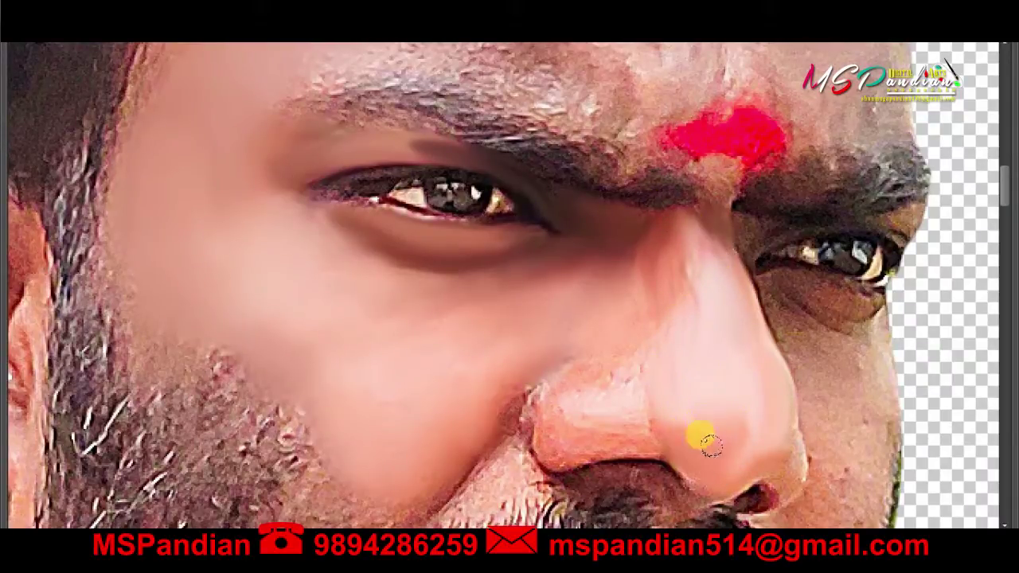
pyautogui.moveTo(635, 433)
pyautogui.mouseDown()
pyautogui.moveTo(536, 437)
pyautogui.moveTo(595, 332)
pyautogui.mouseUp()
pyautogui.scroll(-3, 602, 303)
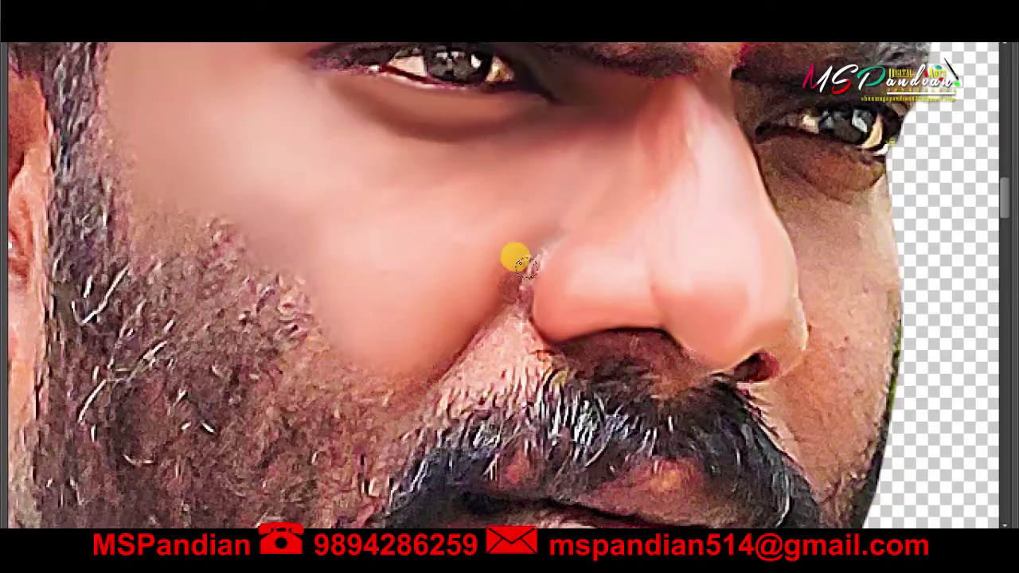
pyautogui.moveTo(545, 265)
pyautogui.mouseDown()
pyautogui.moveTo(421, 380)
pyautogui.moveTo(499, 298)
pyautogui.moveTo(451, 375)
pyautogui.mouseUp()
pyautogui.scroll(2, 469, 358)
pyautogui.scroll(8, 487, 310)
pyautogui.scroll(1, 487, 303)
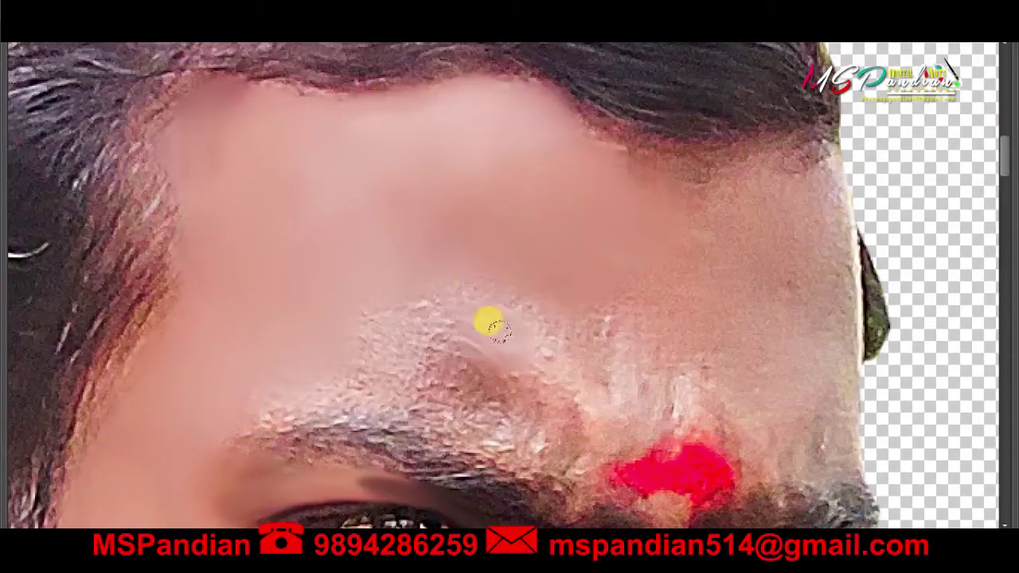
pyautogui.moveTo(350, 298)
pyautogui.mouseDown()
pyautogui.moveTo(421, 369)
pyautogui.moveTo(457, 359)
pyautogui.moveTo(631, 251)
pyautogui.mouseUp()
# - Turn off brush spacing and shrink the brush to 20 px
pyautogui.press('F5')
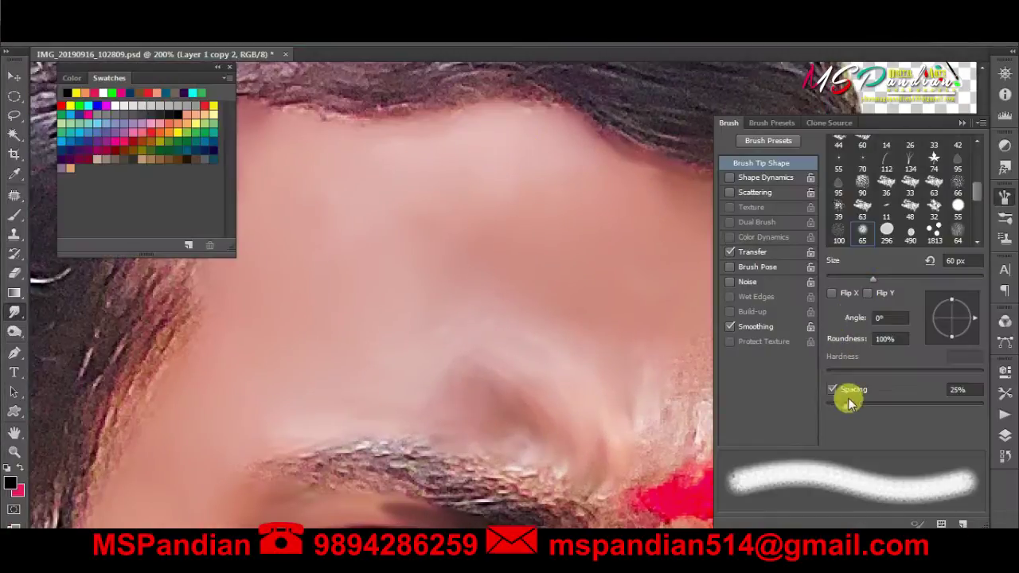
pyautogui.click(845, 392)
pyautogui.moveTo(872, 279); pyautogui.dragTo(842, 278)
pyautogui.press('F5')
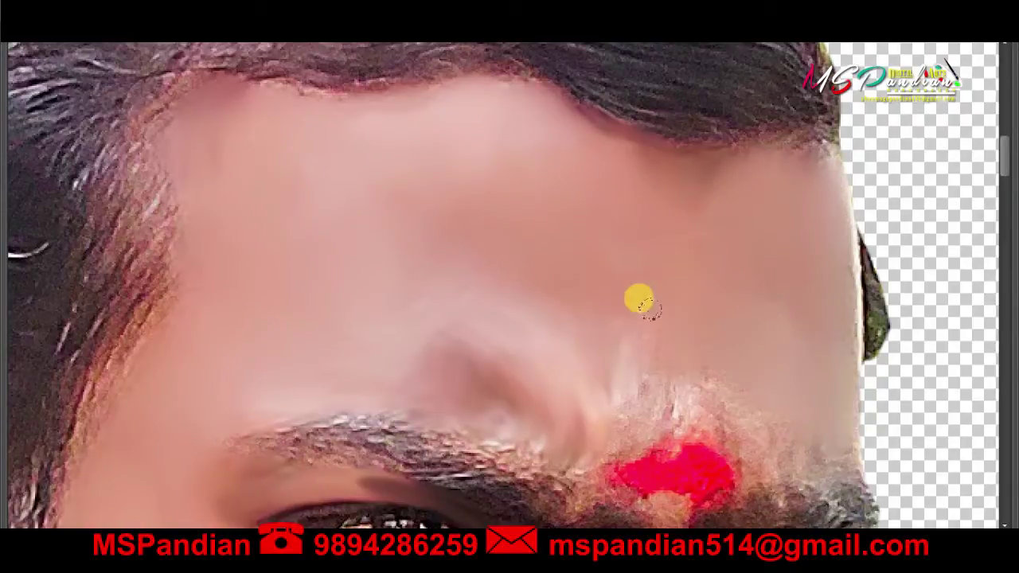
pyautogui.scroll(-3, 721, 198)
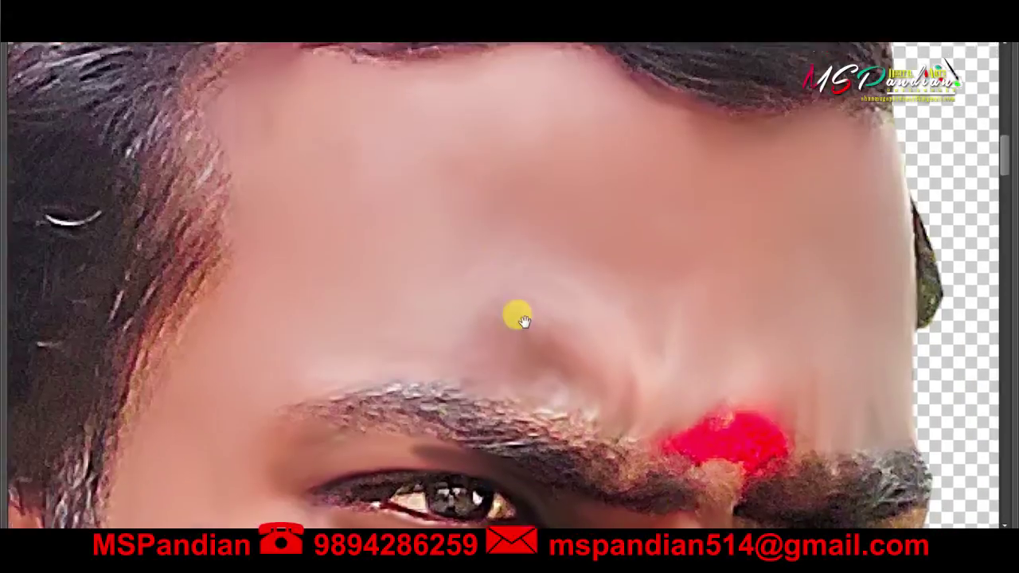
pyautogui.hotkey('shift', 'Tab')
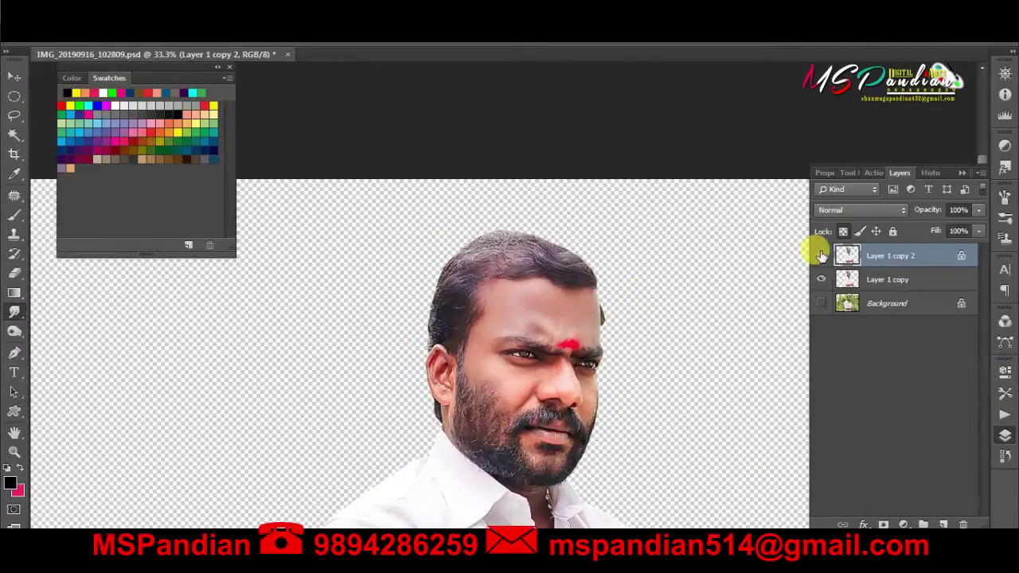
# - Show Layer 1 copy 2 and smudge between the brows, under and beside the nose
pyautogui.click(821, 255)
pyautogui.scroll(5, 528, 387)
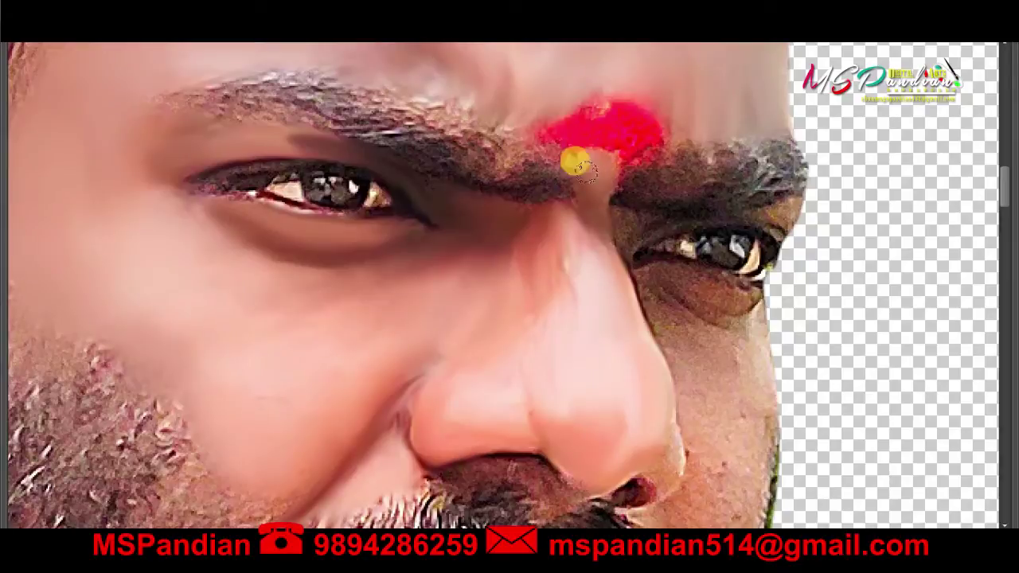
pyautogui.moveTo(585, 170); pyautogui.dragTo(570, 174)
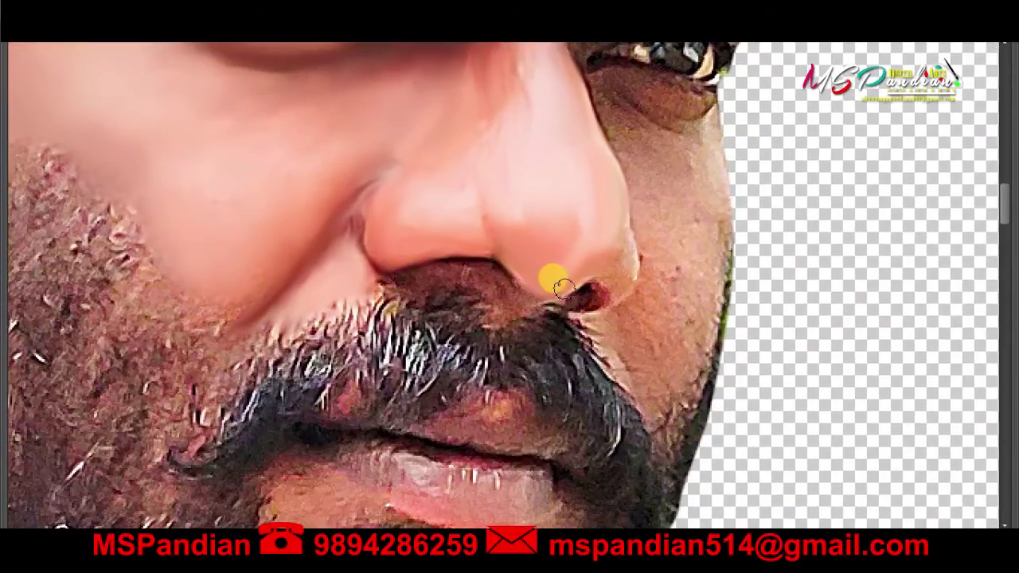
pyautogui.moveTo(622, 275)
pyautogui.mouseDown()
pyautogui.moveTo(580, 284)
pyautogui.moveTo(467, 276)
pyautogui.moveTo(484, 263)
pyautogui.moveTo(459, 284)
pyautogui.moveTo(488, 296)
pyautogui.moveTo(454, 270)
pyautogui.mouseUp()
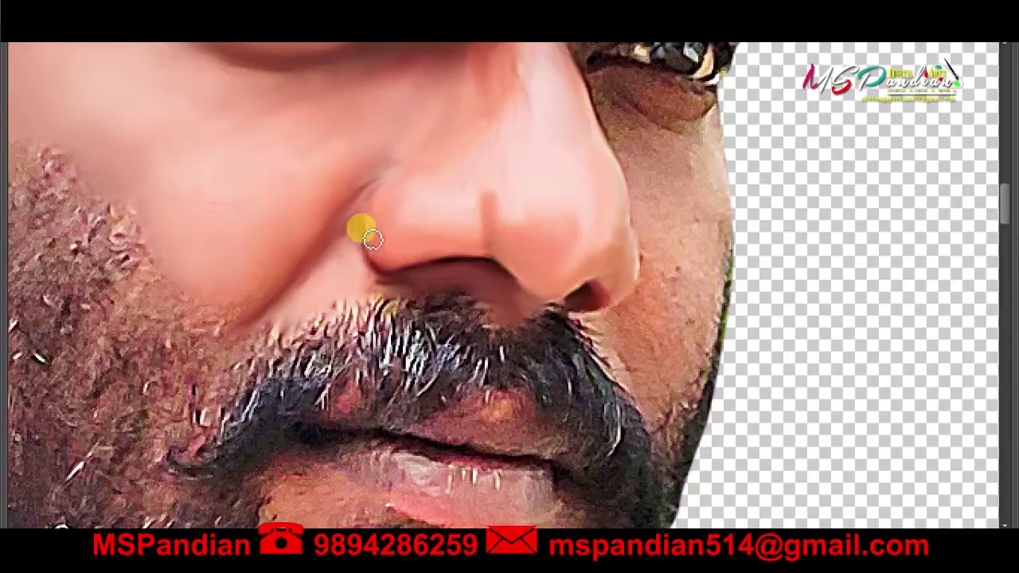
pyautogui.moveTo(373, 239)
pyautogui.mouseDown()
pyautogui.moveTo(380, 191)
pyautogui.moveTo(359, 200)
pyautogui.mouseUp()
pyautogui.scroll(-3, 357, 161)
pyautogui.scroll(4, 395, 278)
pyautogui.hscroll(-4, 394, 278)
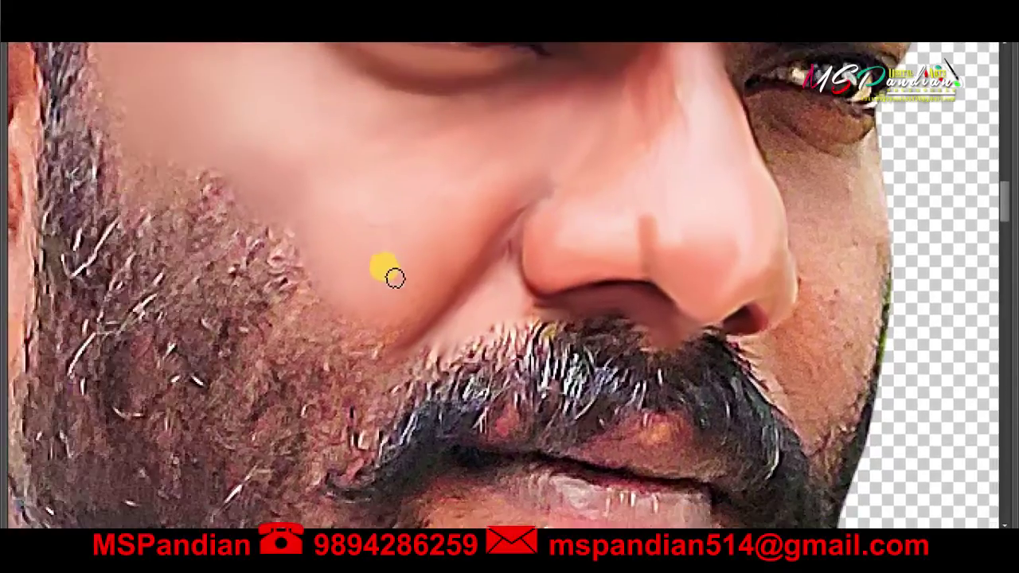
pyautogui.hotkey('ctrl', '-')
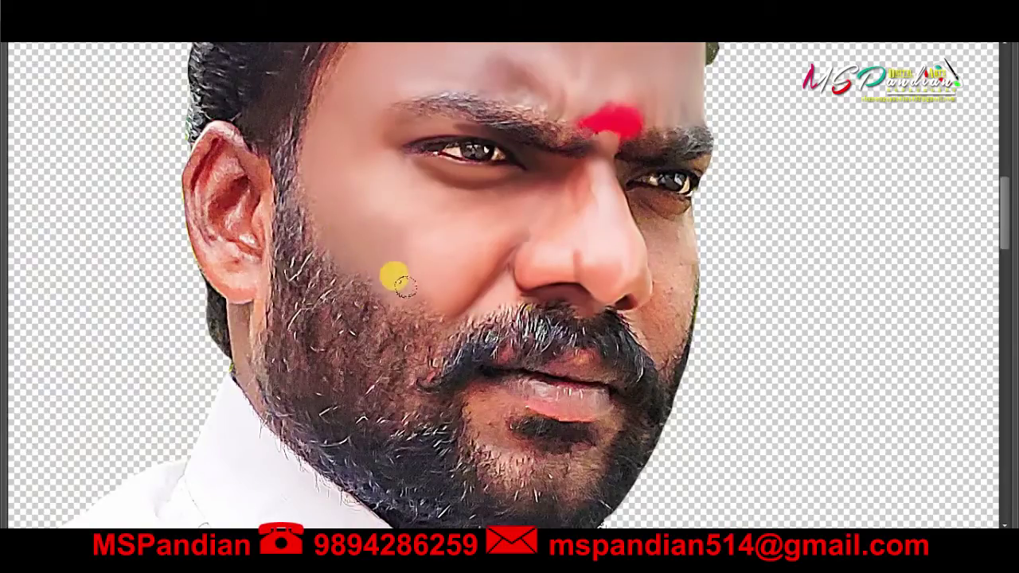
# - Touch up the cheek beside the nose with the Smudge tool
pyautogui.moveTo(405, 287)
pyautogui.mouseDown()
pyautogui.moveTo(340, 250)
pyautogui.moveTo(391, 236)
pyautogui.moveTo(323, 237)
pyautogui.mouseUp()
pyautogui.scroll(2, 597, 62)
pyautogui.hscroll(2, 597, 63)
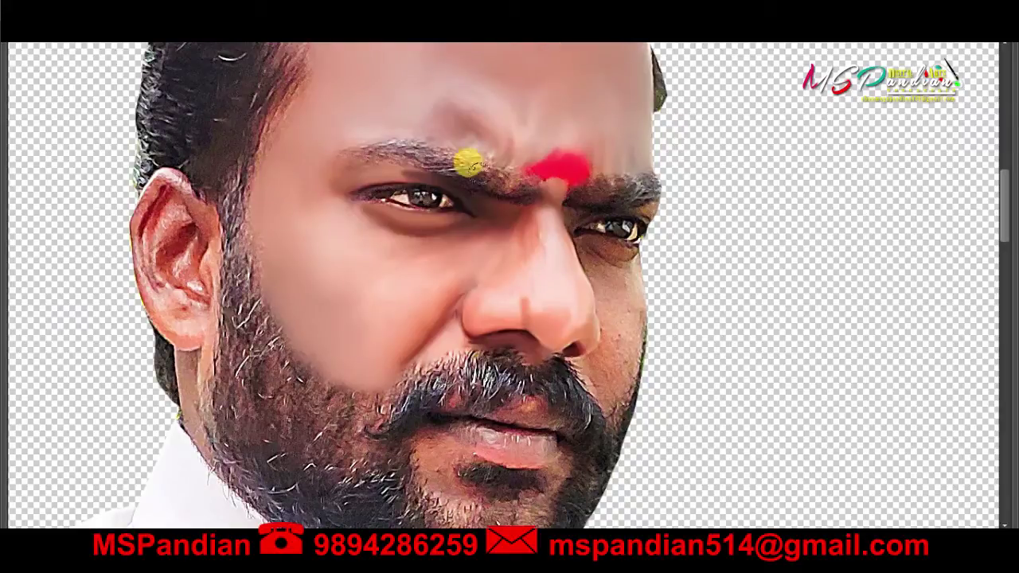
pyautogui.scroll(5, 559, 318)
pyautogui.scroll(-6, 505, 332)
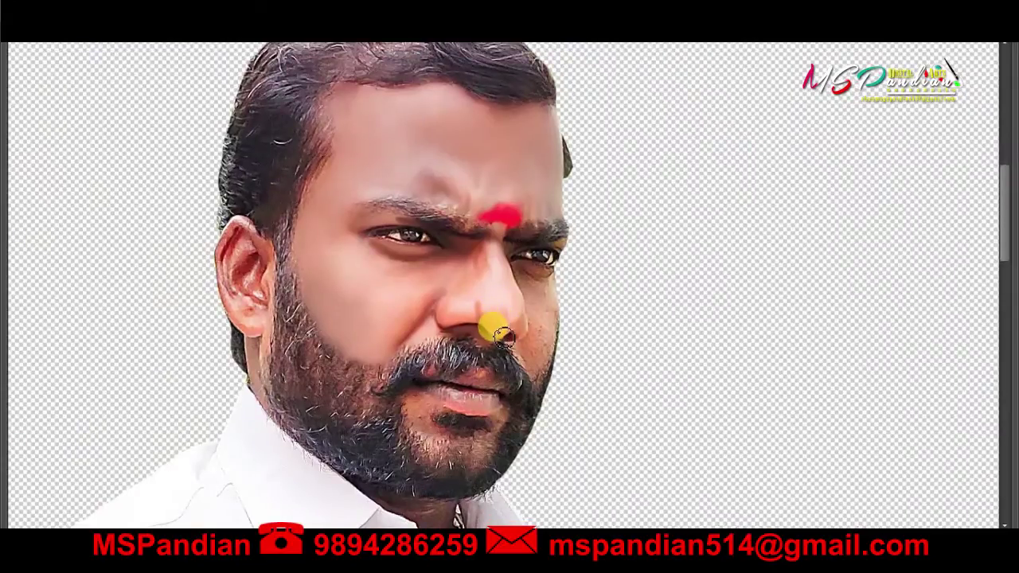
pyautogui.scroll(5, 553, 396)
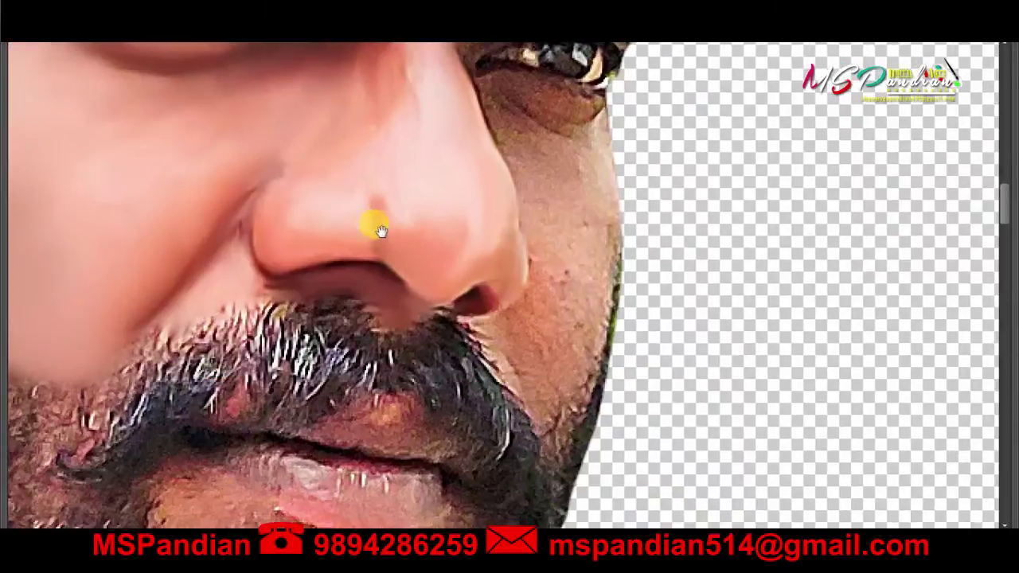
pyautogui.scroll(1, 677, 364)
pyautogui.scroll(-1, 520, 253)
# - Smooth the cheek between nose and beard, the nostril, and under the right-hand eye
pyautogui.moveTo(568, 276)
pyautogui.mouseDown()
pyautogui.moveTo(500, 439)
pyautogui.moveTo(510, 340)
pyautogui.mouseUp()
pyautogui.moveTo(504, 278)
pyautogui.mouseDown()
pyautogui.moveTo(467, 164)
pyautogui.moveTo(489, 221)
pyautogui.mouseUp()
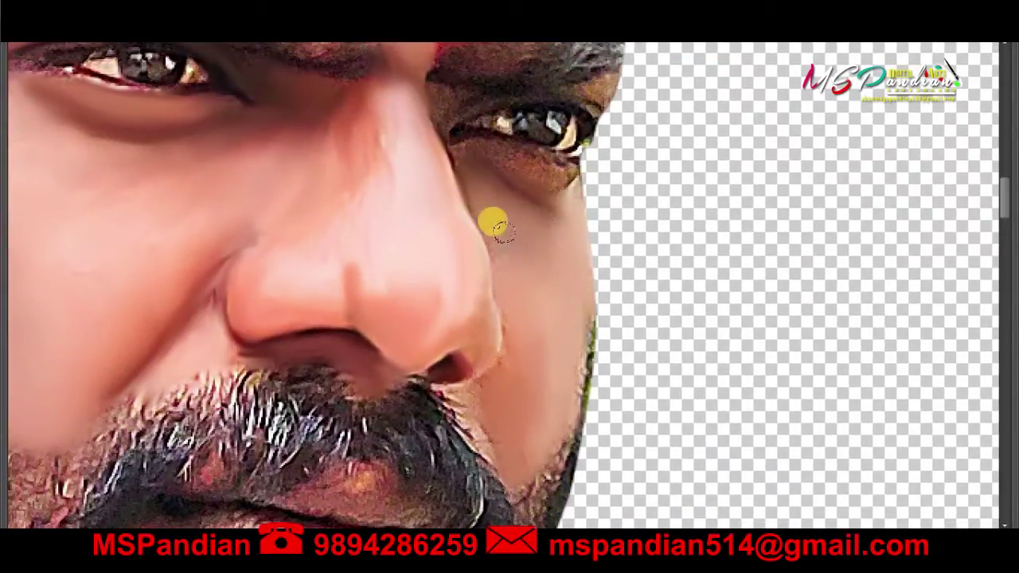
pyautogui.moveTo(508, 318)
pyautogui.mouseDown()
pyautogui.moveTo(436, 385)
pyautogui.moveTo(463, 387)
pyautogui.mouseUp()
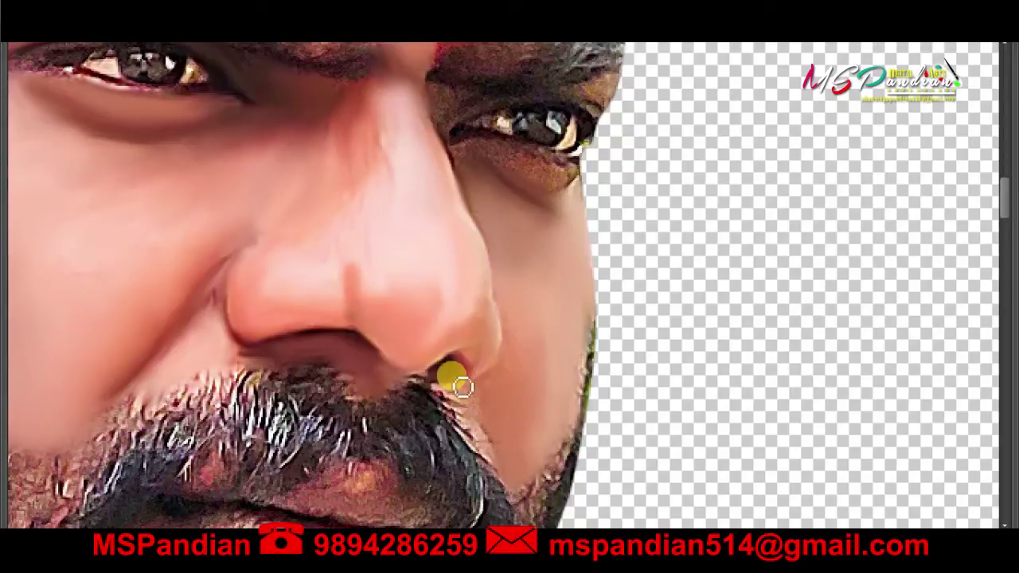
pyautogui.scroll(-2, 533, 302)
pyautogui.scroll(7, 525, 318)
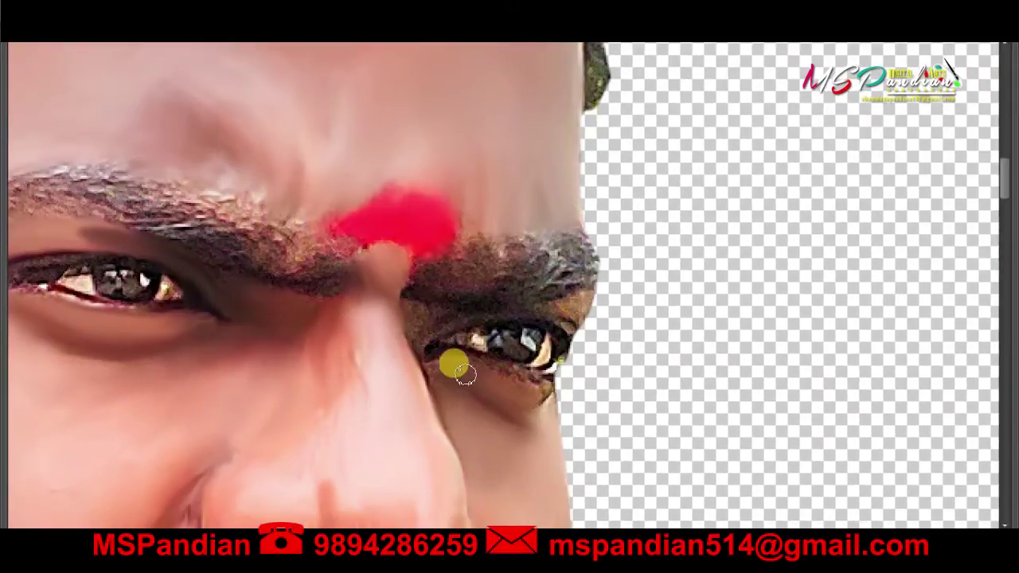
pyautogui.moveTo(465, 376)
pyautogui.mouseDown()
pyautogui.moveTo(466, 353)
pyautogui.moveTo(428, 338)
pyautogui.moveTo(571, 322)
pyautogui.mouseUp()
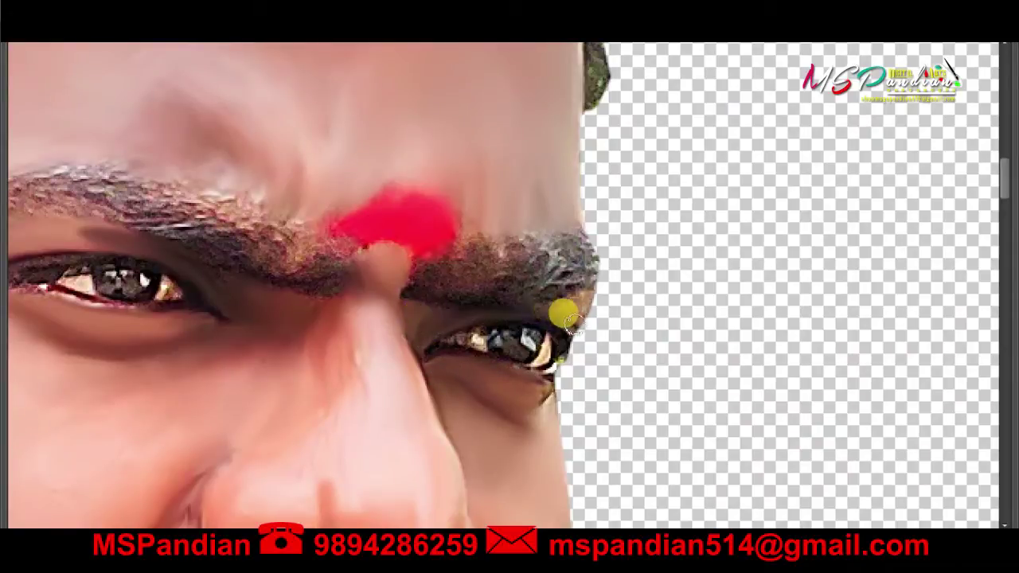
# - Smudge the skin beside and below the lower lip
pyautogui.scroll(-3, 485, 348)
pyautogui.scroll(-2, 473, 305)
pyautogui.scroll(-2, 472, 305)
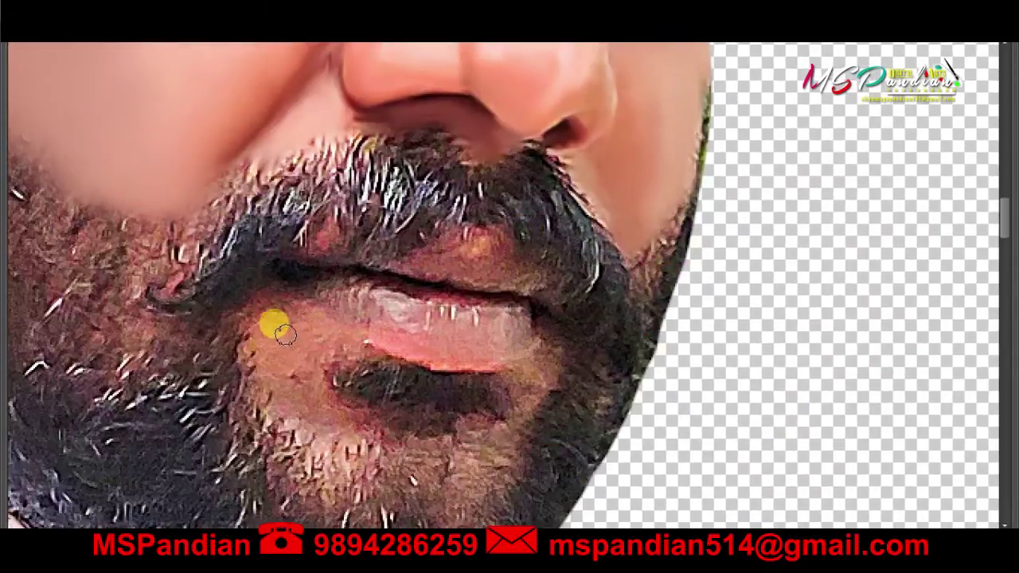
pyautogui.moveTo(283, 318)
pyautogui.mouseDown()
pyautogui.moveTo(246, 316)
pyautogui.moveTo(273, 368)
pyautogui.moveTo(263, 300)
pyautogui.mouseUp()
pyautogui.scroll(-2, 264, 300)
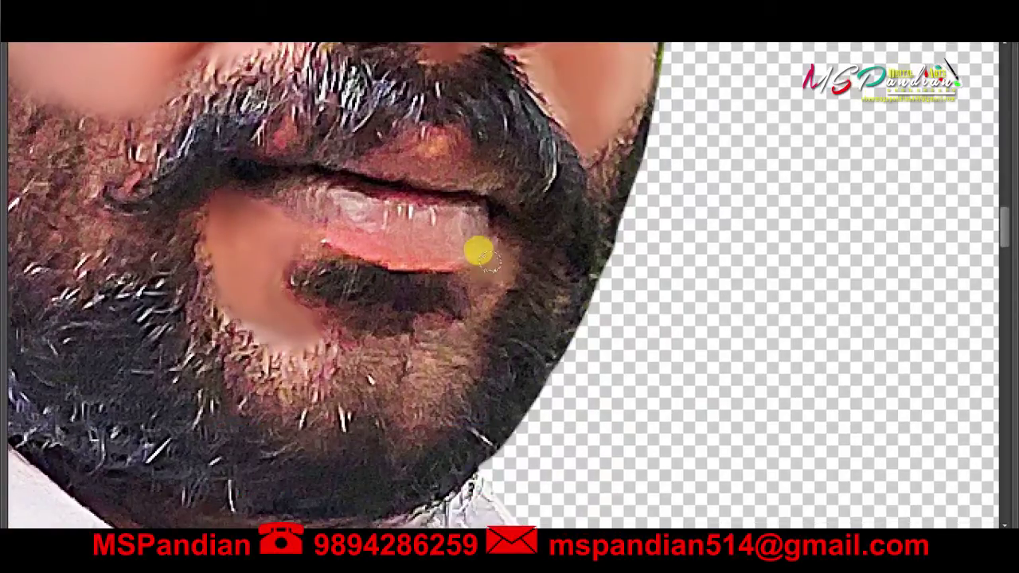
pyautogui.moveTo(478, 250)
pyautogui.mouseDown()
pyautogui.moveTo(423, 345)
pyautogui.moveTo(418, 323)
pyautogui.moveTo(473, 284)
pyautogui.moveTo(482, 257)
pyautogui.moveTo(482, 295)
pyautogui.mouseUp()
pyautogui.moveTo(277, 434); pyautogui.dragTo(332, 371)
# - Smudge the ear's outer edge, texture and lower part into smooth strokes
pyautogui.scroll(4, 334, 373)
pyautogui.hscroll(-5, 655, 303)
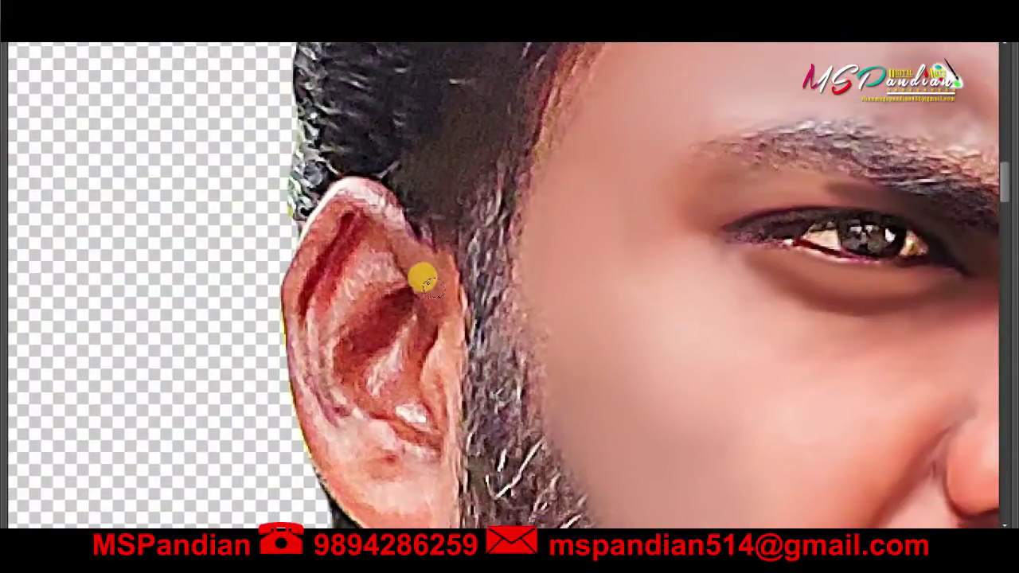
pyautogui.moveTo(421, 275)
pyautogui.mouseDown()
pyautogui.moveTo(342, 178)
pyautogui.moveTo(314, 466)
pyautogui.mouseUp()
pyautogui.scroll(-3, 317, 465)
pyautogui.hscroll(2, 341, 375)
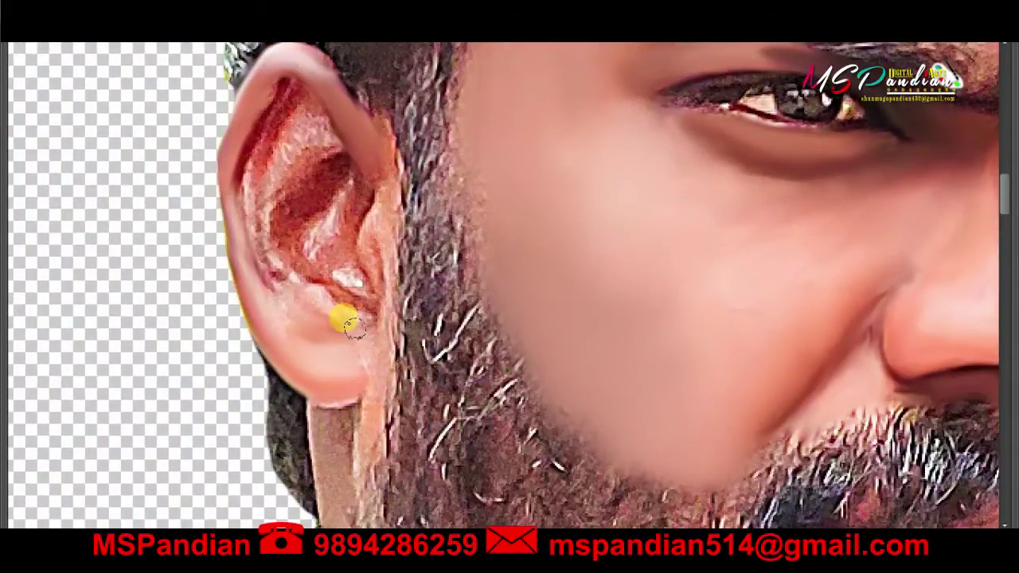
pyautogui.moveTo(350, 325); pyautogui.dragTo(236, 187)
pyautogui.scroll(3, 262, 207)
pyautogui.moveTo(292, 228)
pyautogui.mouseDown()
pyautogui.moveTo(318, 279)
pyautogui.moveTo(310, 412)
pyautogui.moveTo(318, 397)
pyautogui.moveTo(303, 345)
pyautogui.moveTo(368, 321)
pyautogui.moveTo(387, 418)
pyautogui.mouseUp()
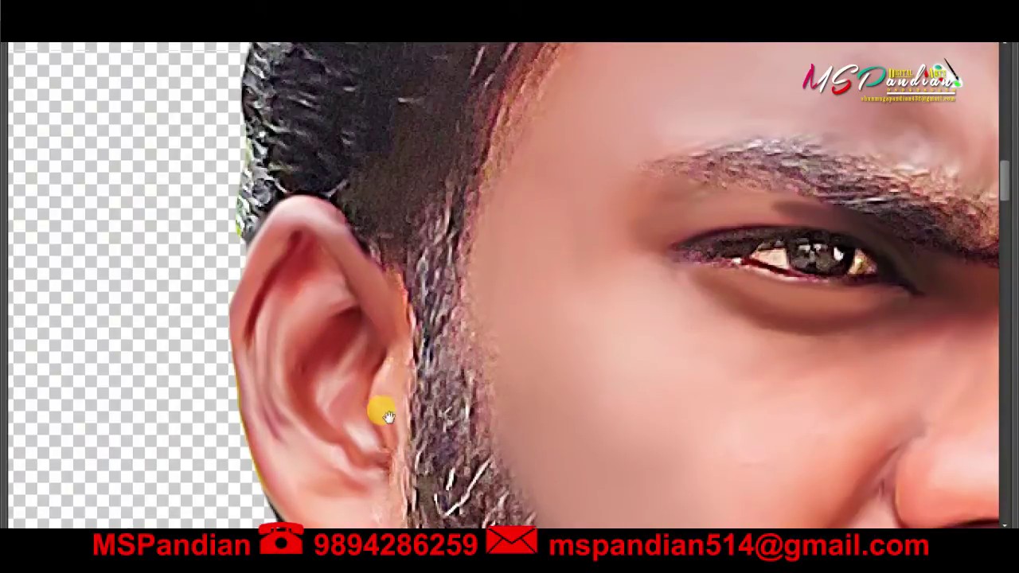
# - Smudge the beard's edge along the neck
pyautogui.scroll(-3, 374, 438)
pyautogui.scroll(-3, 350, 398)
pyautogui.scroll(-3, 378, 342)
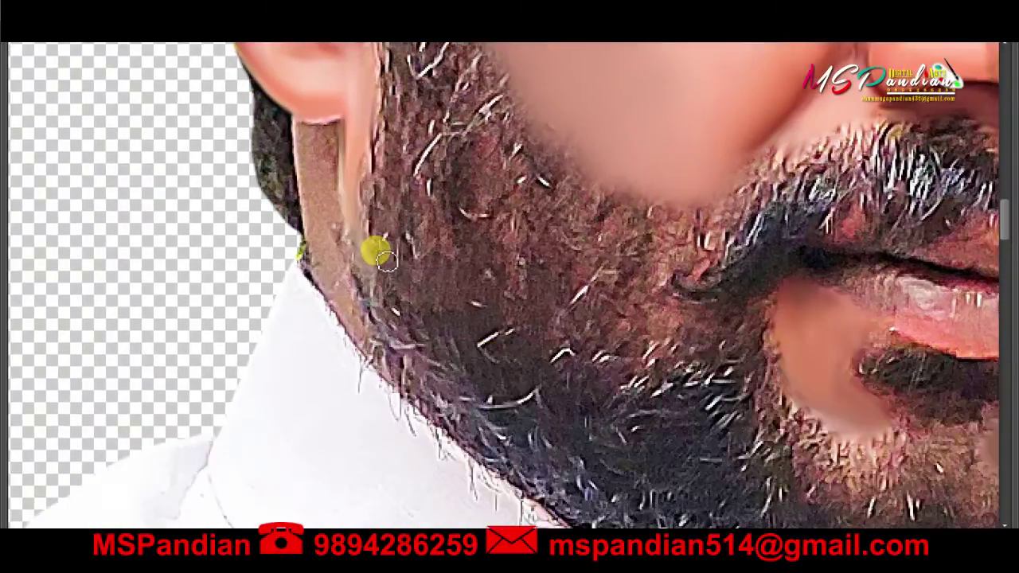
pyautogui.moveTo(298, 117)
pyautogui.mouseDown()
pyautogui.moveTo(334, 275)
pyautogui.moveTo(382, 366)
pyautogui.moveTo(364, 325)
pyautogui.moveTo(439, 336)
pyautogui.moveTo(525, 394)
pyautogui.moveTo(514, 368)
pyautogui.moveTo(455, 348)
pyautogui.moveTo(427, 321)
pyautogui.moveTo(358, 337)
pyautogui.moveTo(521, 314)
pyautogui.moveTo(538, 302)
pyautogui.moveTo(590, 336)
pyautogui.moveTo(395, 289)
pyautogui.moveTo(505, 329)
pyautogui.moveTo(466, 195)
pyautogui.mouseUp()
pyautogui.hscroll(5, 425, 318)
pyautogui.hscroll(1, 499, 366)
pyautogui.scroll(1, 498, 365)
# - Smudge the skin along the neck, then zoom out to the whole figure
pyautogui.press('h')
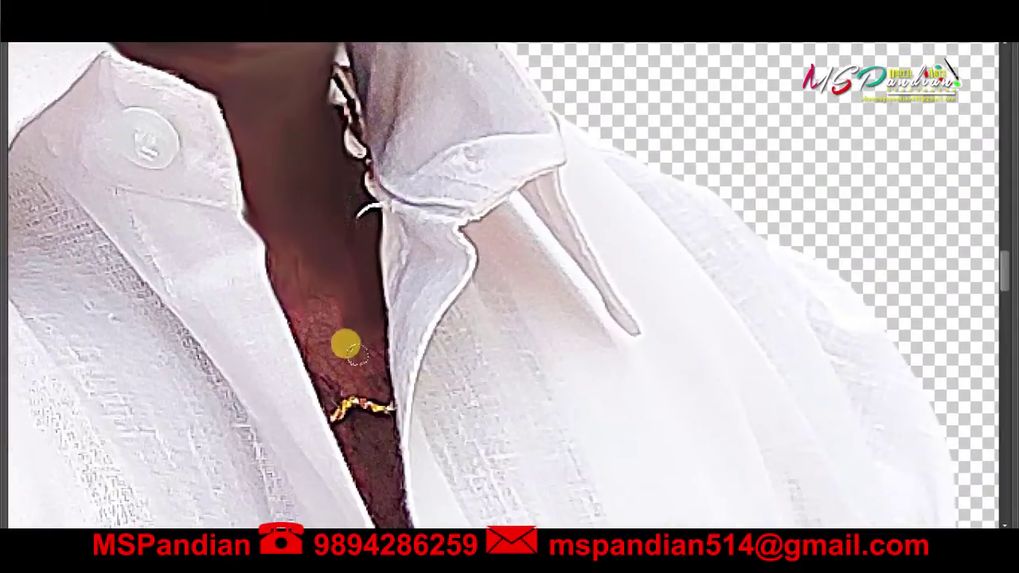
pyautogui.moveTo(345, 345)
pyautogui.mouseDown()
pyautogui.moveTo(309, 325)
pyautogui.moveTo(318, 215)
pyautogui.moveTo(376, 372)
pyautogui.mouseUp()
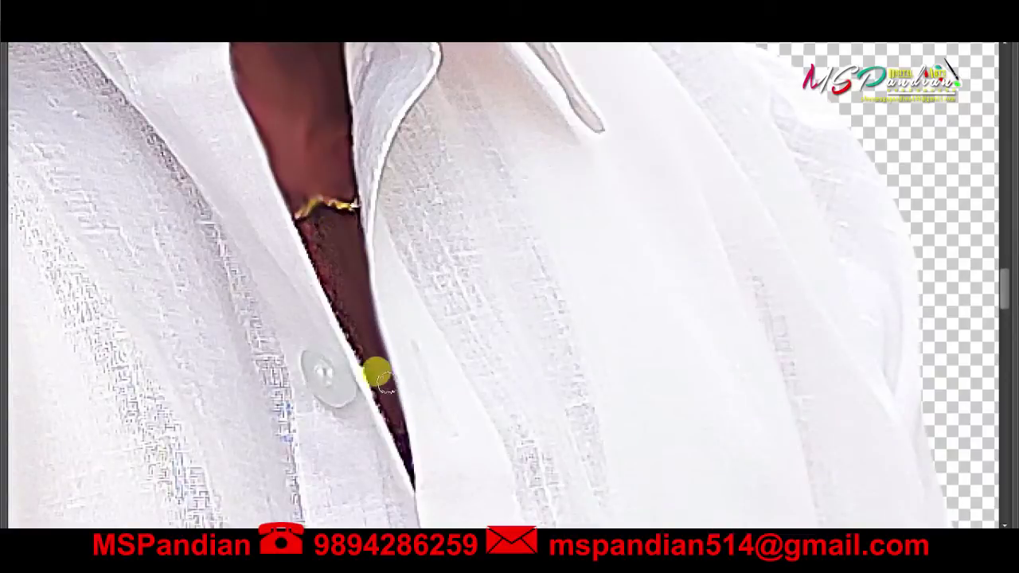
pyautogui.hotkey('ctrl', '0')
pyautogui.press('v')
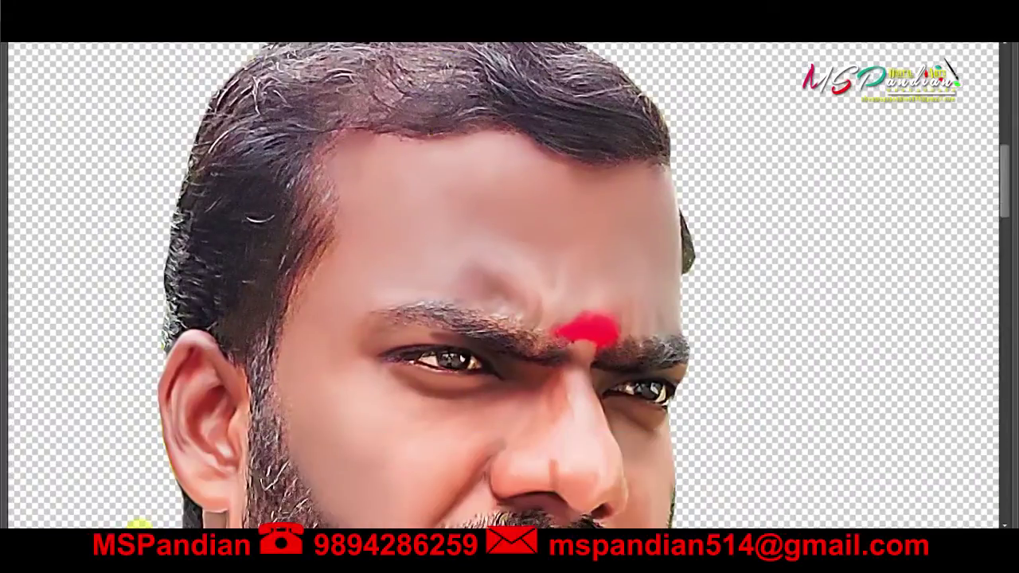
# - Zoom to the eyes and smudge both lower eyelids and irises smooth
pyautogui.press('F5')
pyautogui.press('F7')
pyautogui.hotkey('ctrl', '+')
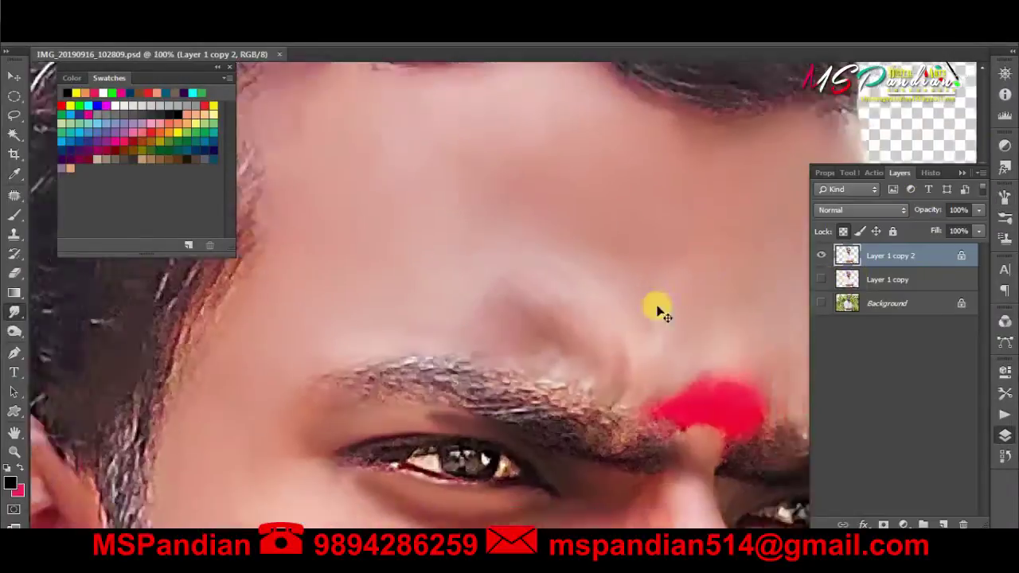
pyautogui.scroll(1, 353, 345)
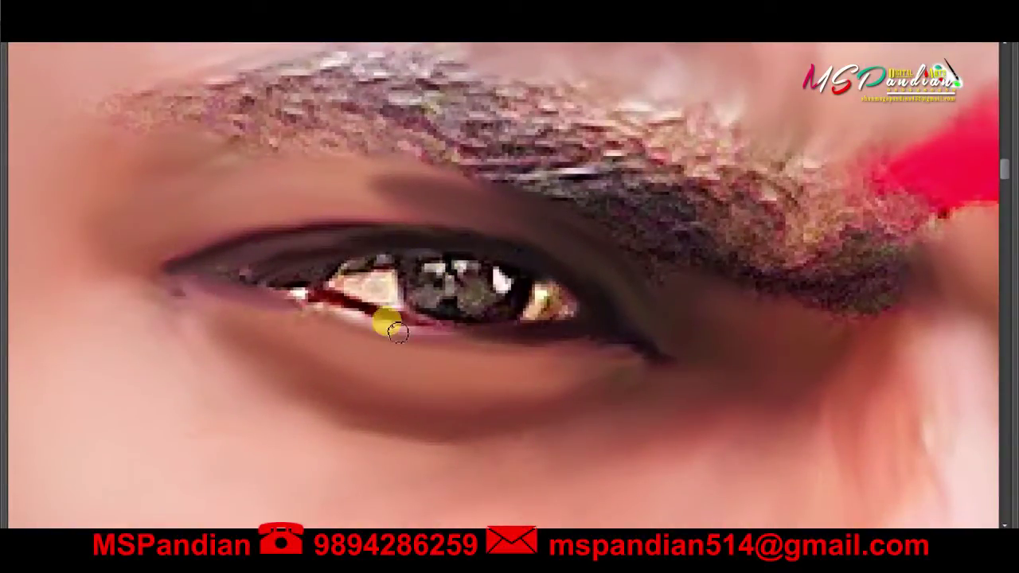
pyautogui.moveTo(360, 317); pyautogui.dragTo(587, 309)
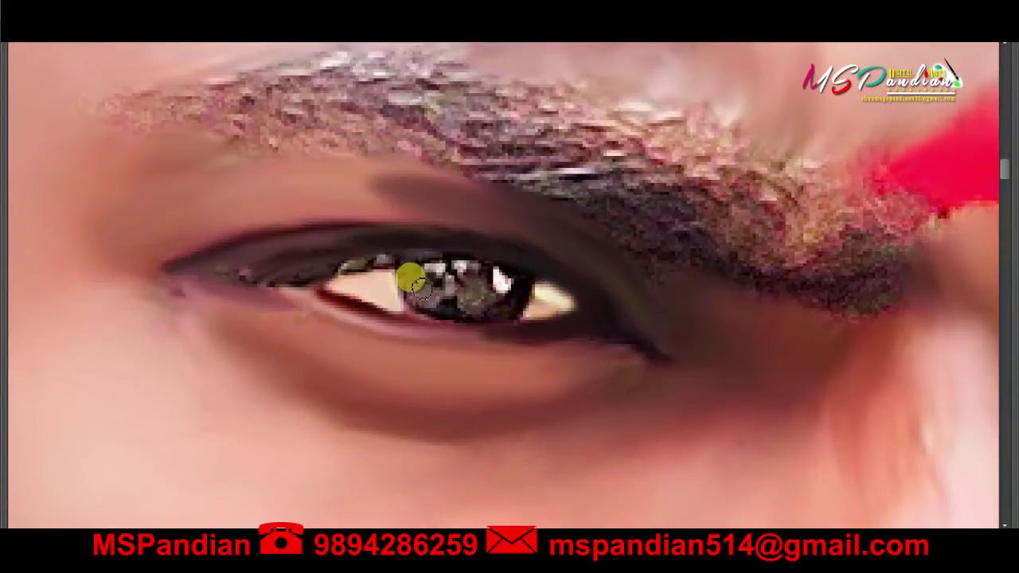
pyautogui.moveTo(493, 286)
pyautogui.mouseDown()
pyautogui.moveTo(461, 302)
pyautogui.moveTo(421, 291)
pyautogui.moveTo(489, 276)
pyautogui.moveTo(465, 299)
pyautogui.moveTo(418, 257)
pyautogui.moveTo(546, 305)
pyautogui.moveTo(490, 254)
pyautogui.mouseUp()
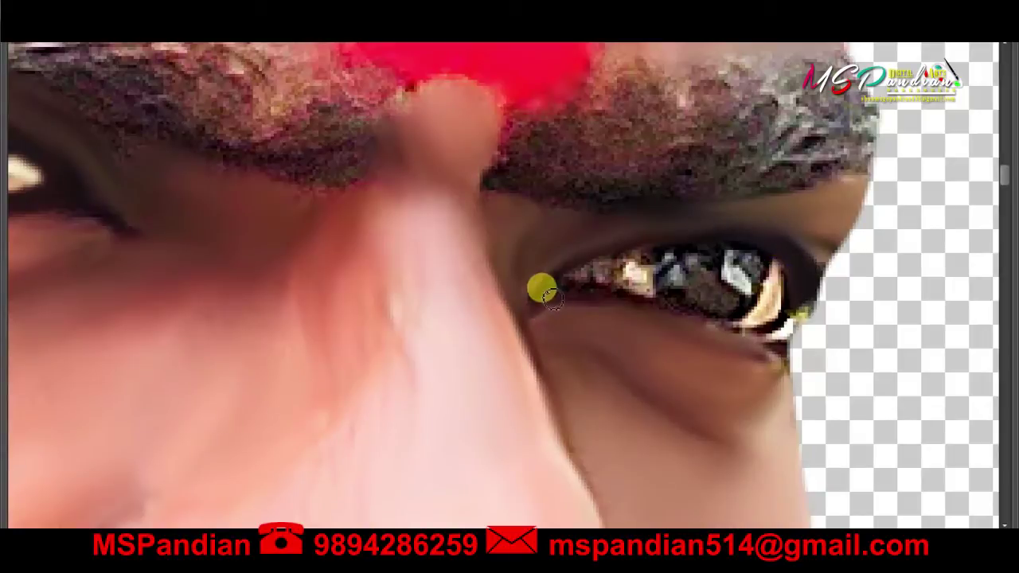
pyautogui.moveTo(543, 289)
pyautogui.mouseDown()
pyautogui.moveTo(780, 337)
pyautogui.moveTo(786, 321)
pyautogui.moveTo(771, 288)
pyautogui.mouseUp()
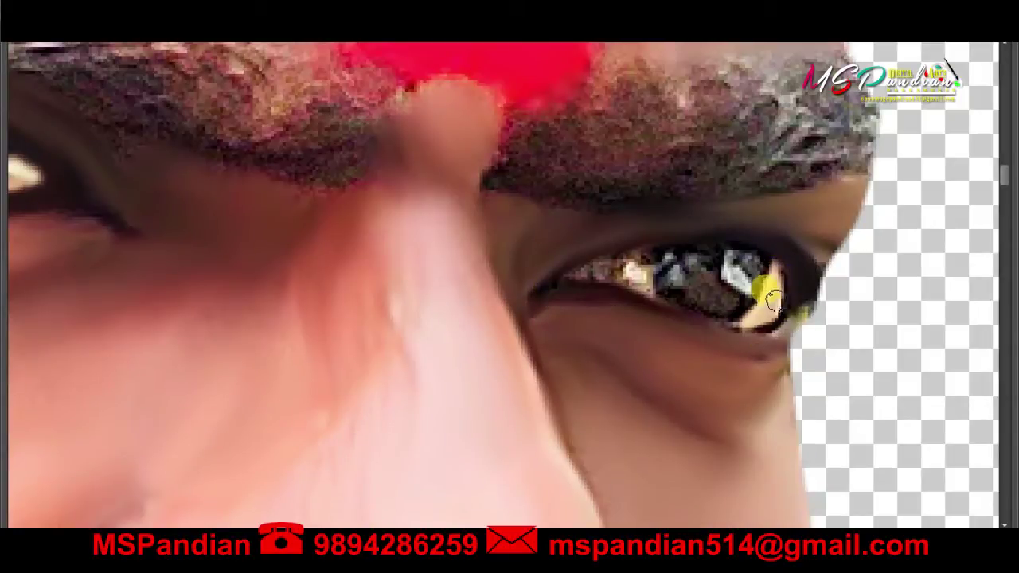
pyautogui.moveTo(642, 272)
pyautogui.mouseDown()
pyautogui.moveTo(596, 255)
pyautogui.moveTo(723, 273)
pyautogui.moveTo(734, 314)
pyautogui.mouseUp()
# - Zoom to 300% on the left eye and paint a lighter tone across its iris
pyautogui.hotkey('ctrl', '0')
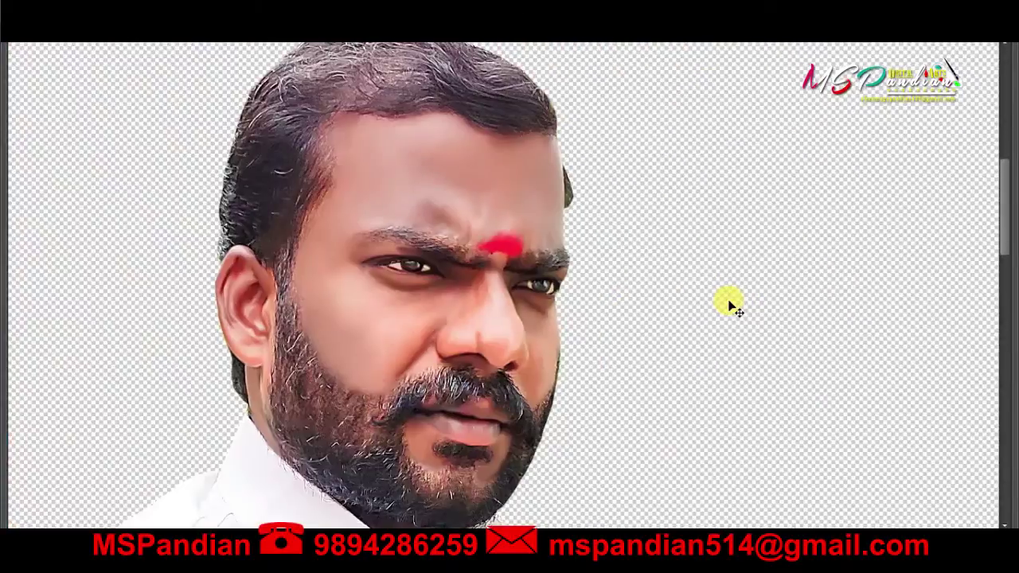
pyautogui.hotkey('ctrl', '+')
pyautogui.hotkey('ctrl', '+')
pyautogui.hotkey('ctrl', '+')
pyautogui.hotkey('ctrl', '+')
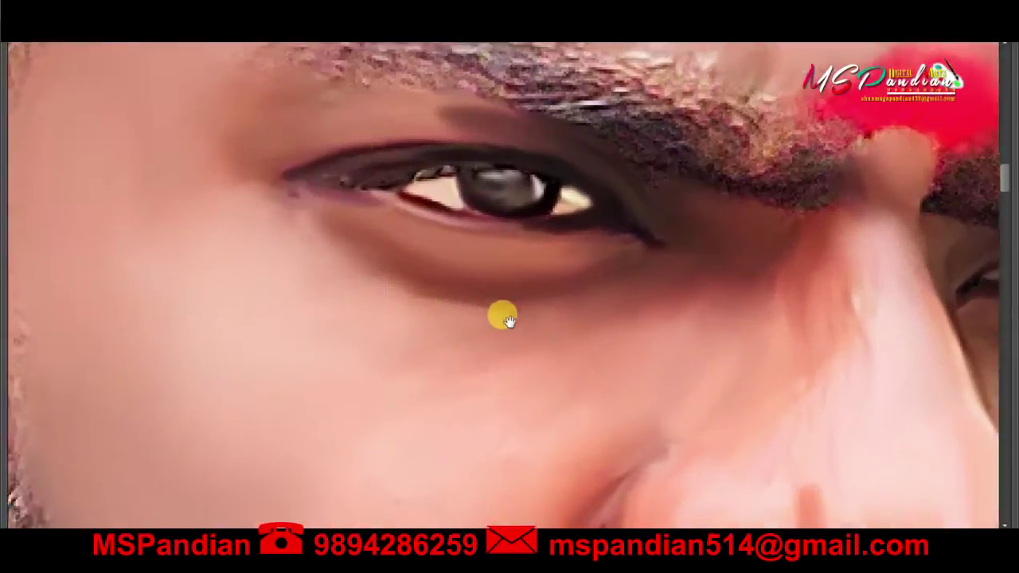
pyautogui.hotkey('ctrl', '+')
pyautogui.hotkey('ctrl', '-')
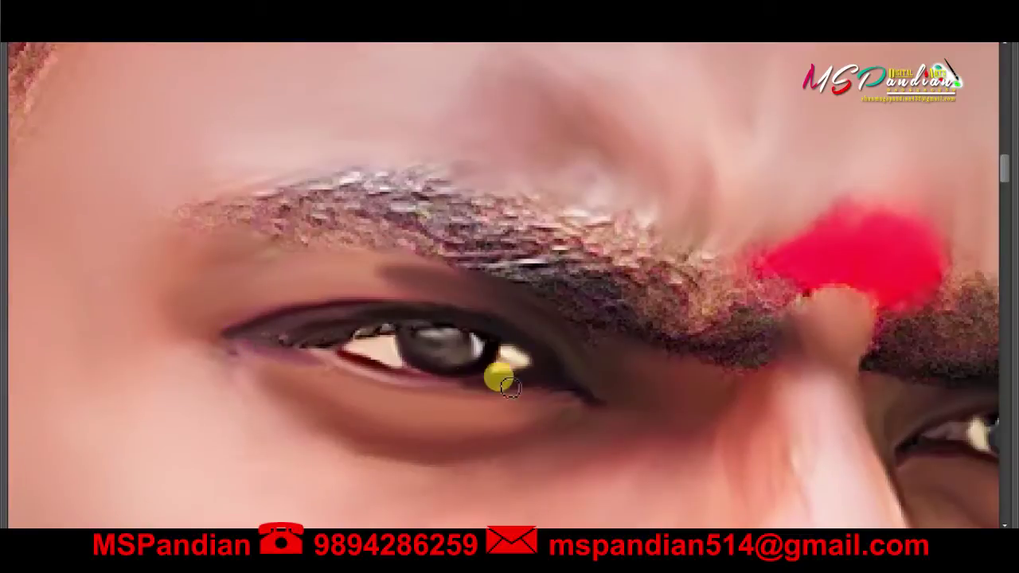
pyautogui.hotkey('ctrl', '+')
pyautogui.press('Tab')
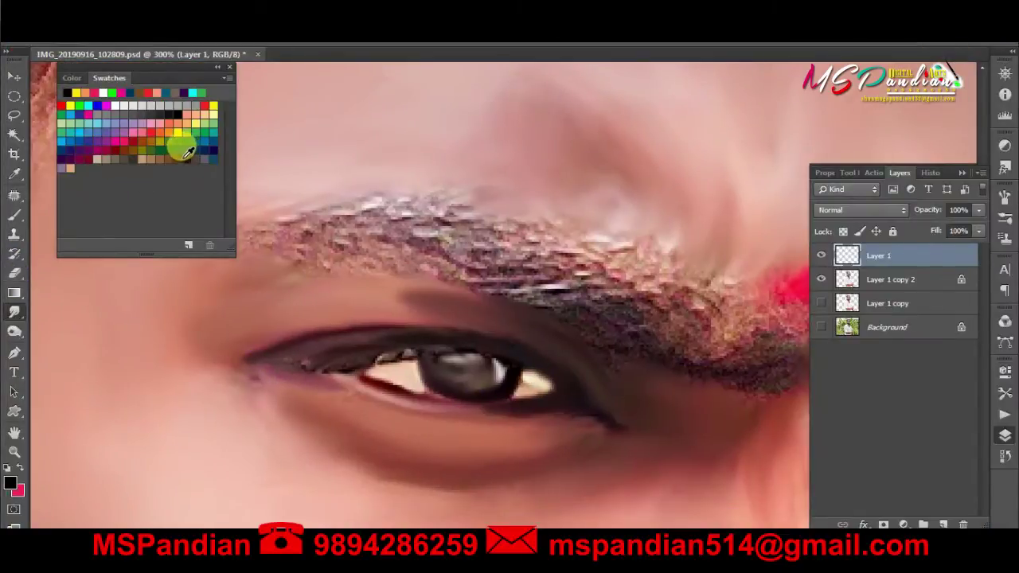
pyautogui.press('Tab')
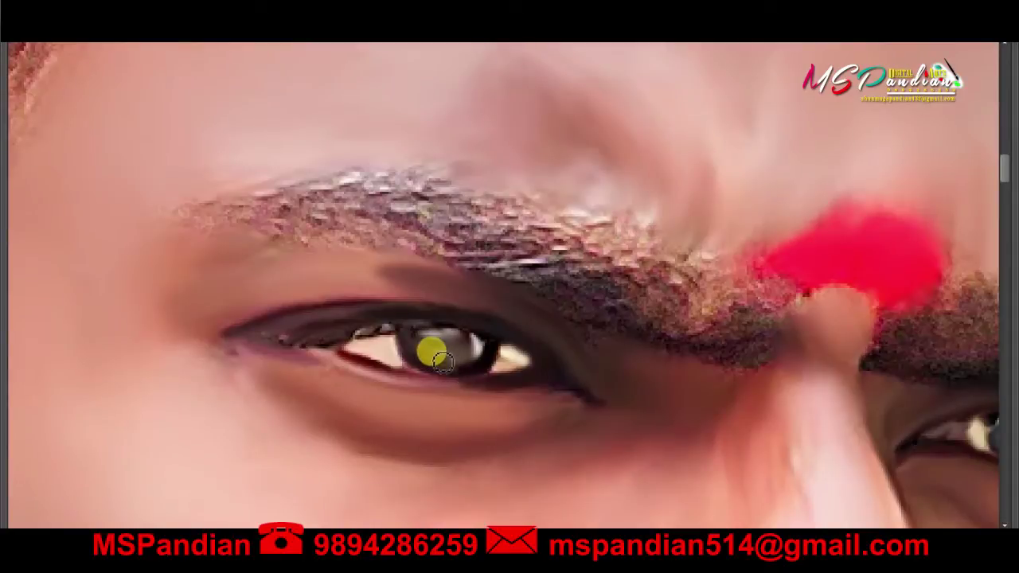
pyautogui.moveTo(462, 370)
pyautogui.mouseDown()
pyautogui.moveTo(478, 368)
pyautogui.moveTo(425, 358)
pyautogui.mouseUp()
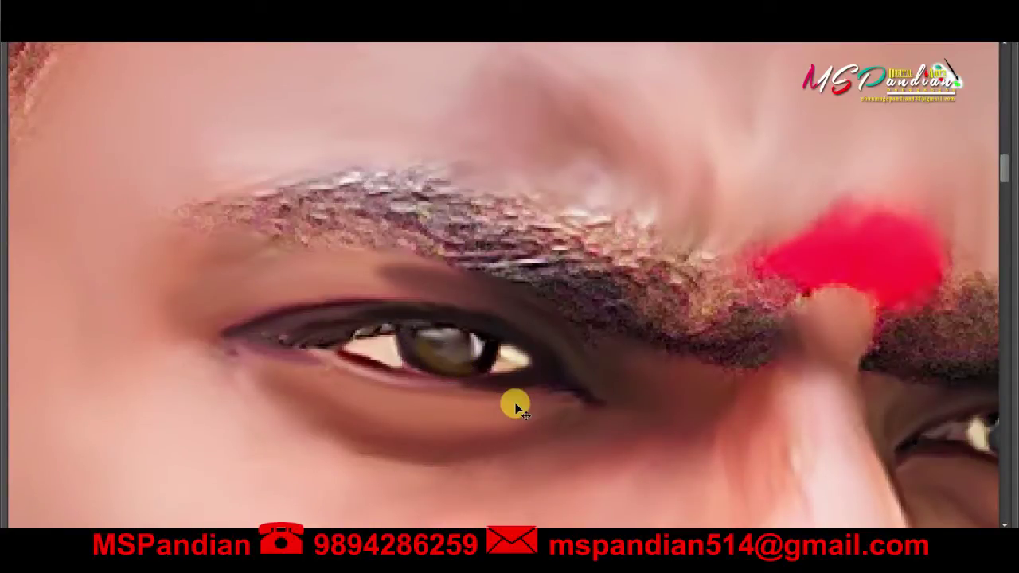
pyautogui.hotkey('ctrl', '-')
pyautogui.hotkey('ctrl', '-')
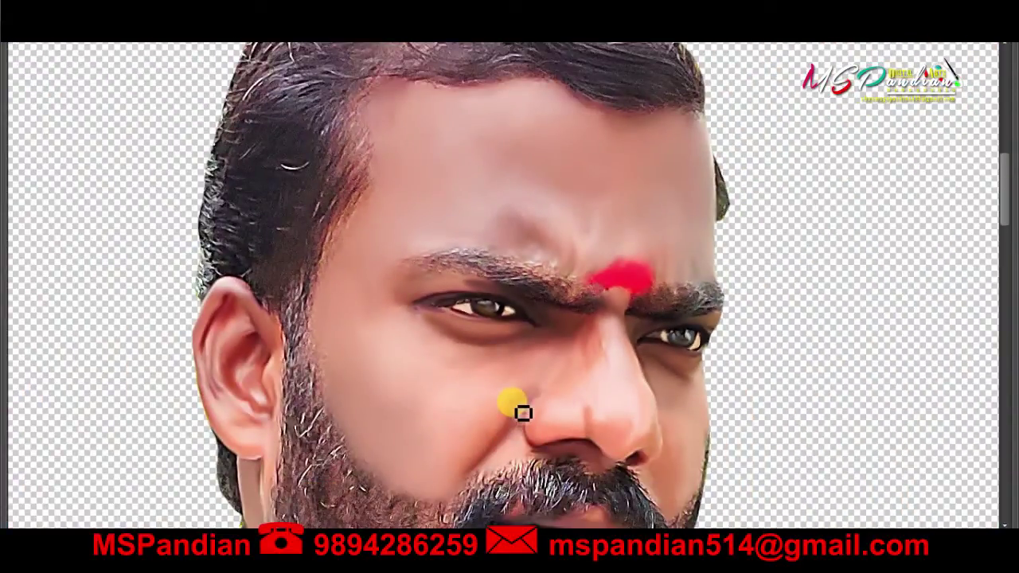
pyautogui.hotkey('ctrl', '+')
pyautogui.hotkey('ctrl', '+')
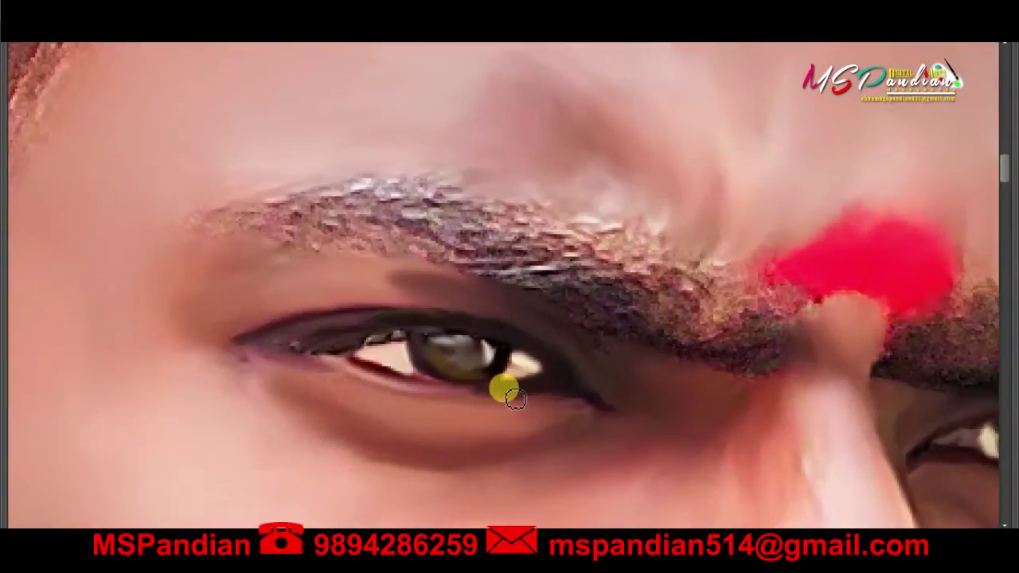
pyautogui.press('f')
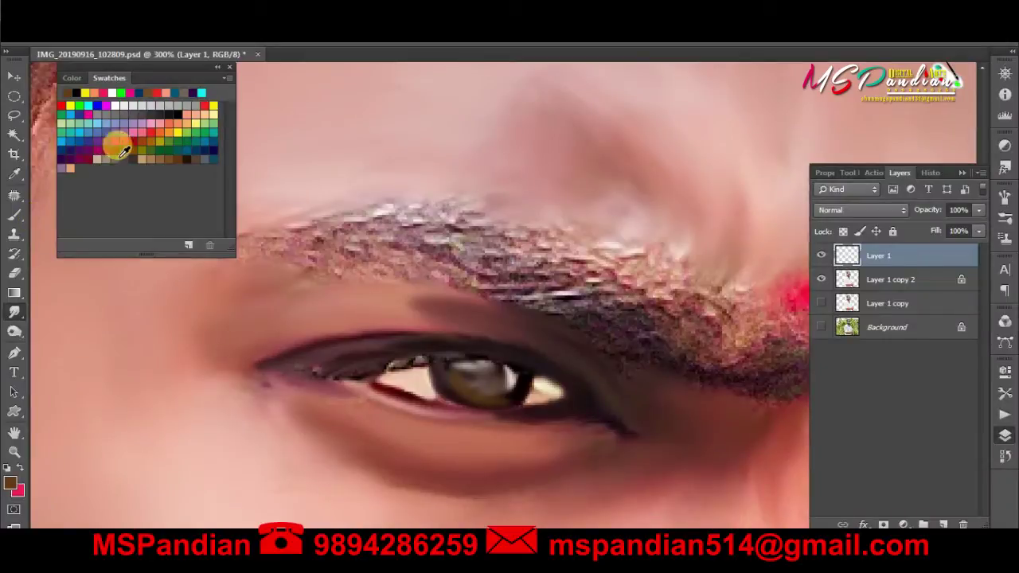
# - Pick a new foreground painting colour and zoom in on the brow and left eye
pyautogui.click(181, 145)
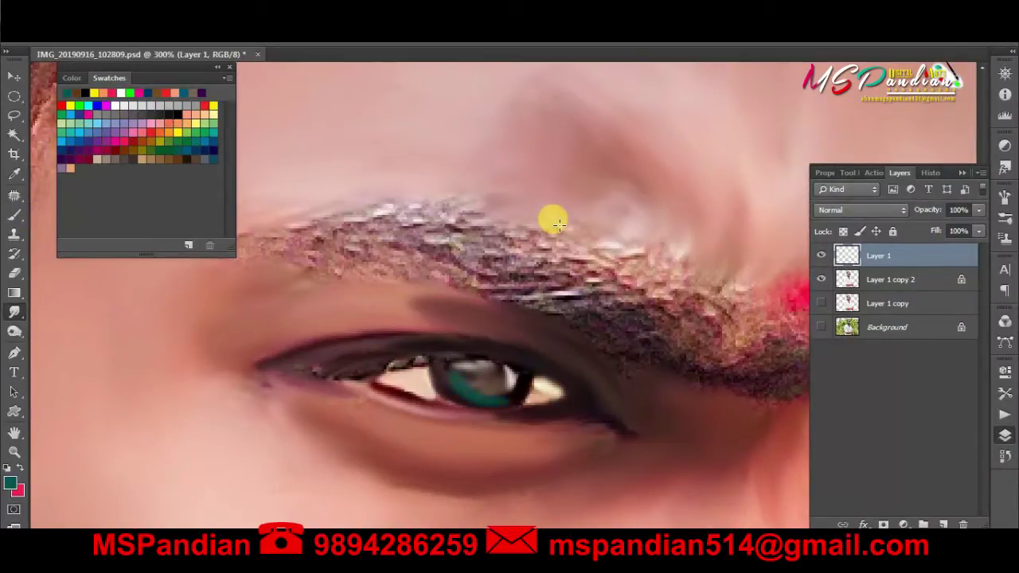
pyautogui.hotkey('ctrl', '-')
pyautogui.hotkey('ctrl', '-')
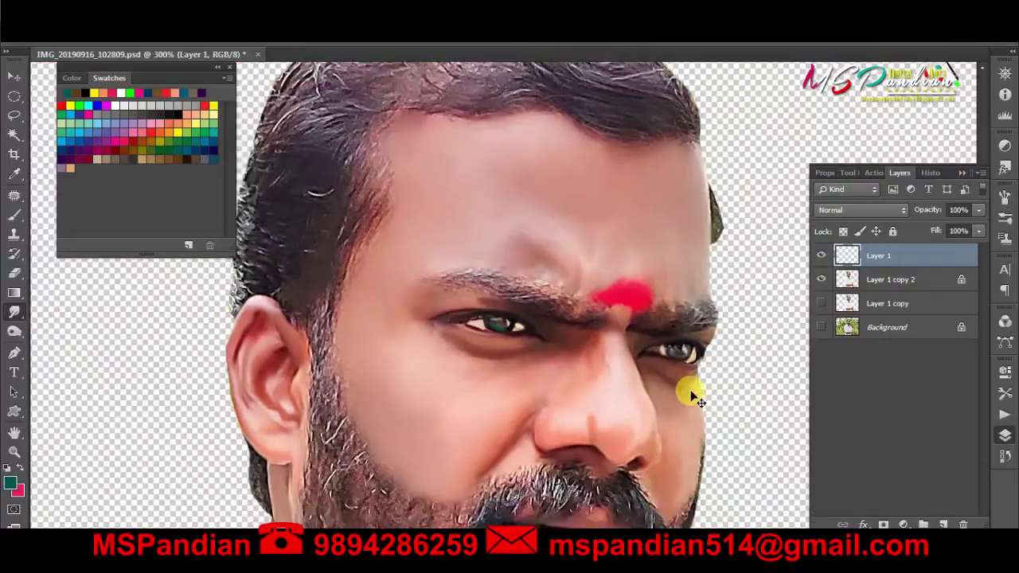
pyautogui.hotkey('ctrl', '-')
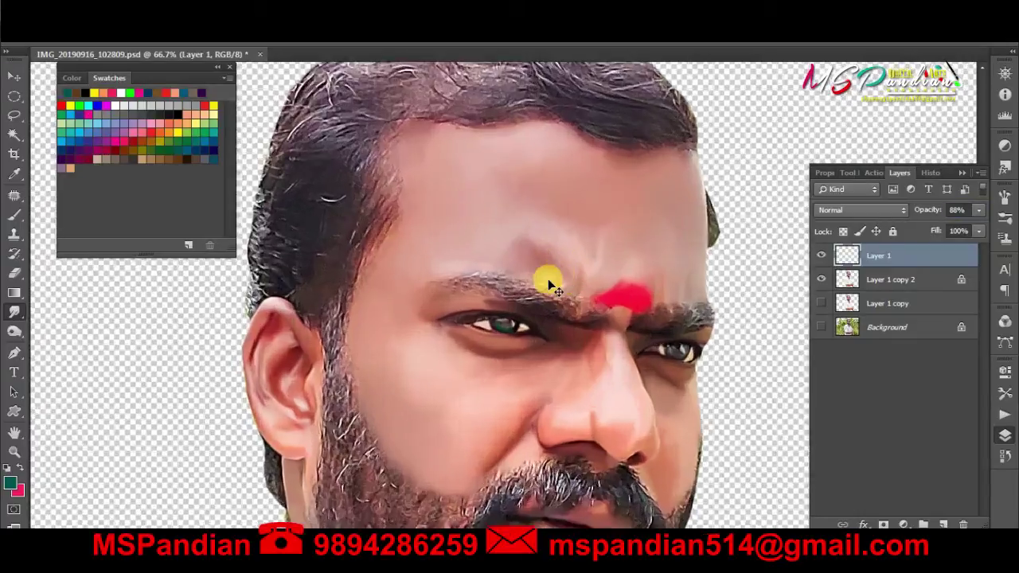
pyautogui.scroll(3, 547, 278)
pyautogui.moveTo(528, 382); pyautogui.dragTo(396, 301)
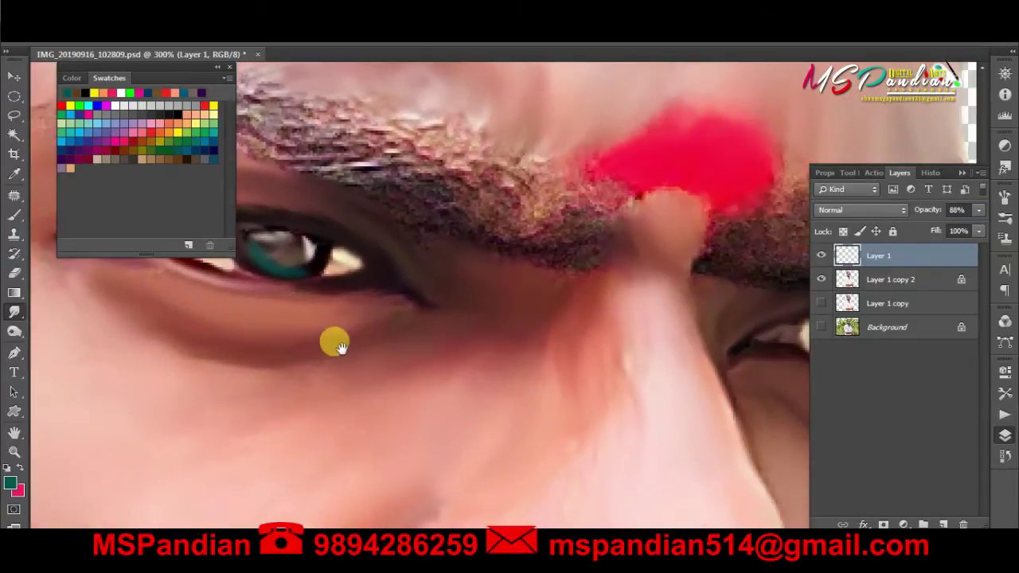
pyautogui.press('Tab')
pyautogui.press('Tab')
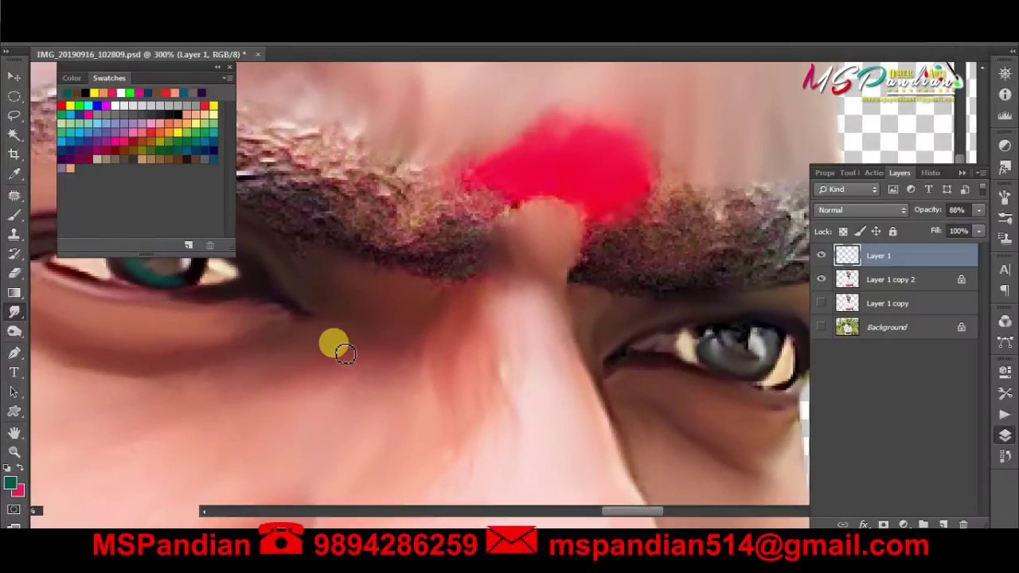
pyautogui.hscroll(2, 415, 346)
pyautogui.press('Tab')
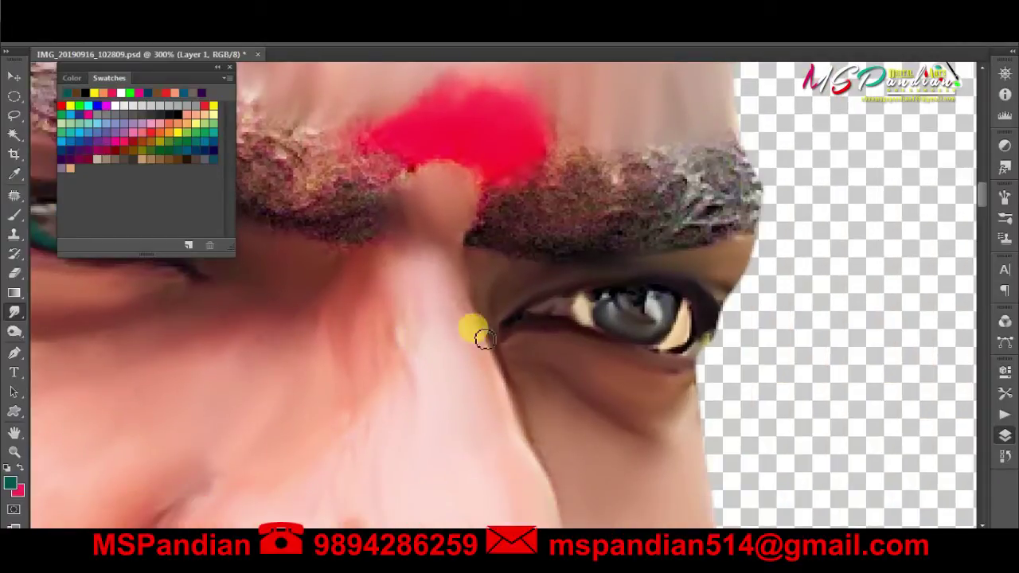
pyautogui.hscroll(-3, 398, 326)
pyautogui.press('Tab')
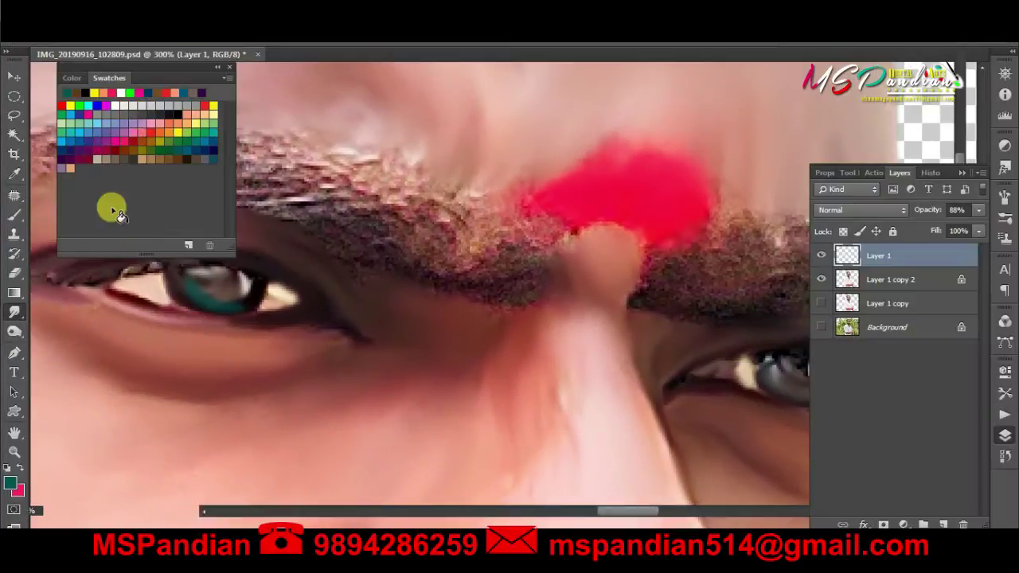
pyautogui.press('Tab')
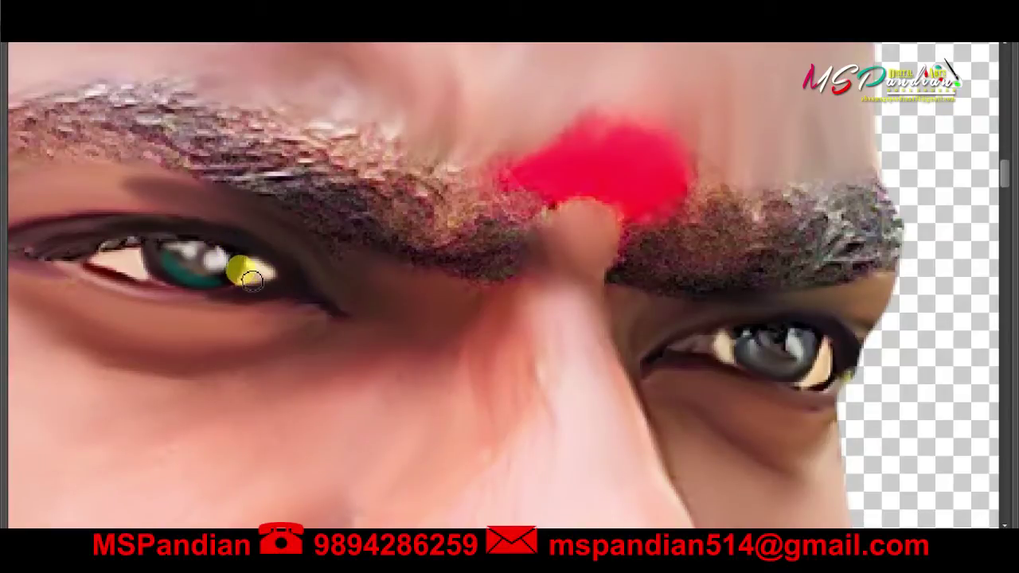
# - Paint a highlight and dark teal-green on the left iris, then copy it onto the right eye
pyautogui.hotkey('ctrl', '-')
pyautogui.hotkey('ctrl', '-')
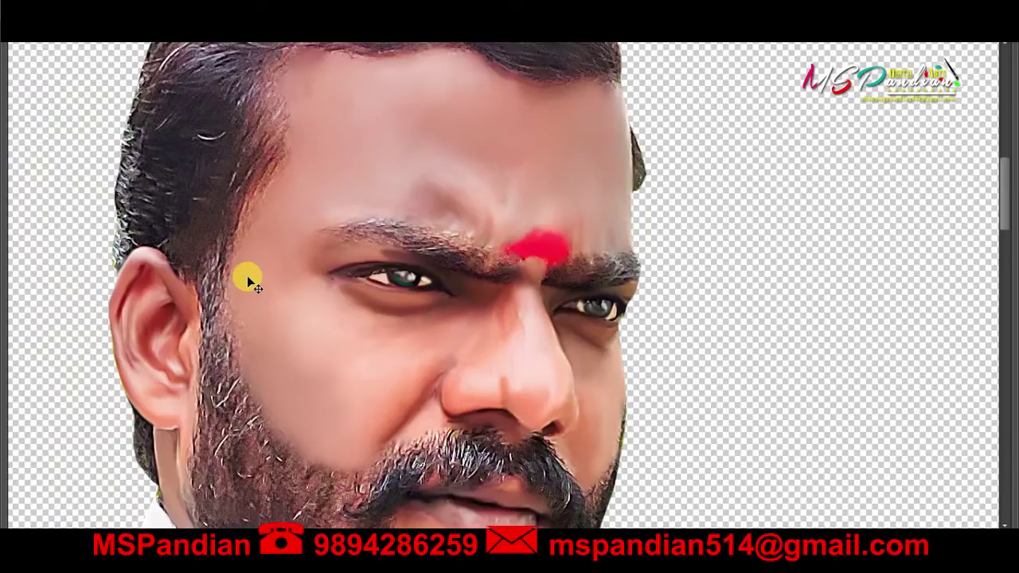
pyautogui.hotkey('ctrl', '-')
pyautogui.hotkey('ctrl', '-')
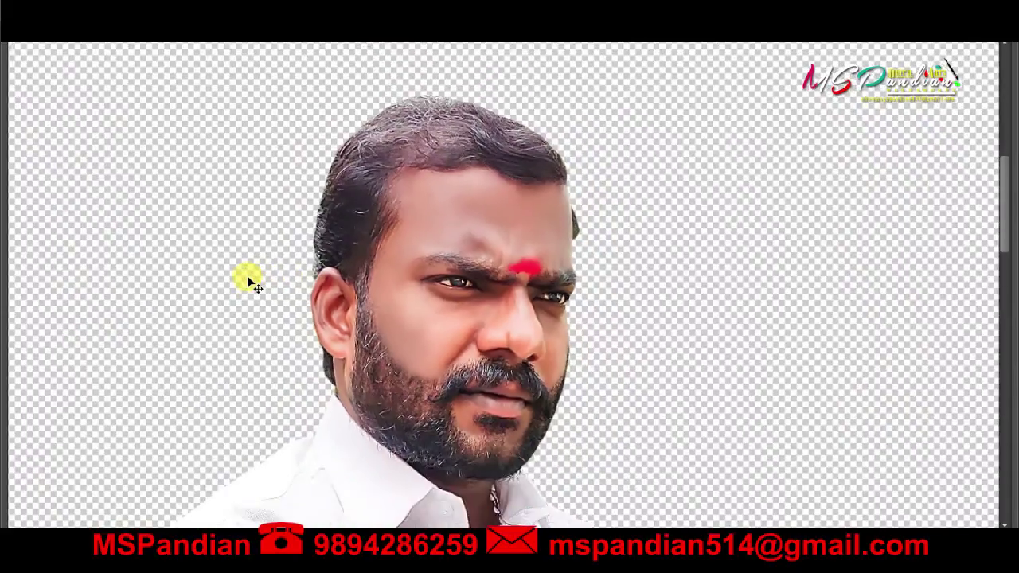
pyautogui.hotkey('ctrl', '+')
pyautogui.hotkey('ctrl', '+')
pyautogui.hotkey('ctrl', '+')
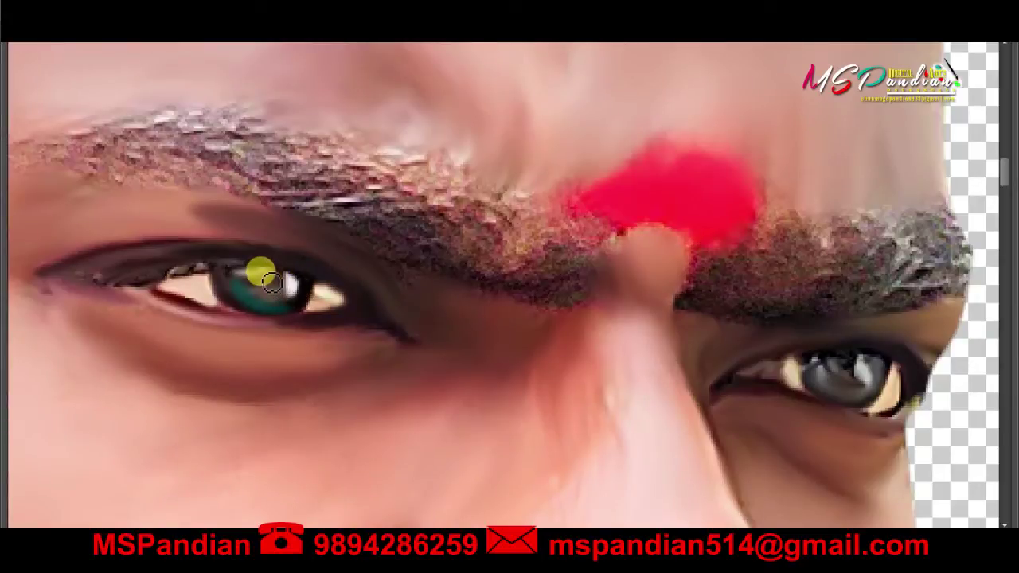
pyautogui.moveTo(273, 285)
pyautogui.mouseDown()
pyautogui.moveTo(305, 301)
pyautogui.moveTo(267, 294)
pyautogui.moveTo(350, 306)
pyautogui.mouseUp()
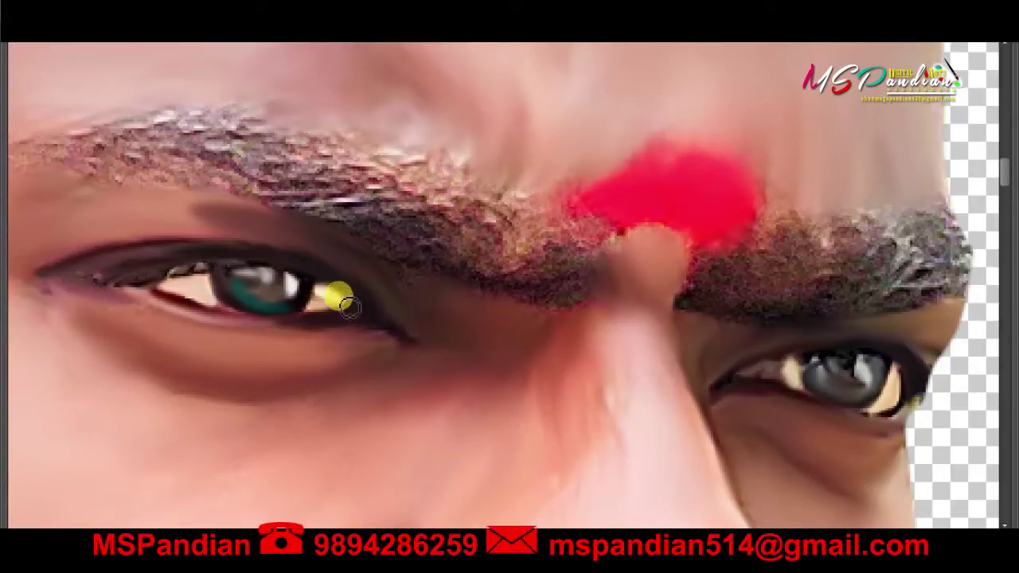
pyautogui.hotkey('ctrl', '-')
pyautogui.hotkey('ctrl', '-')
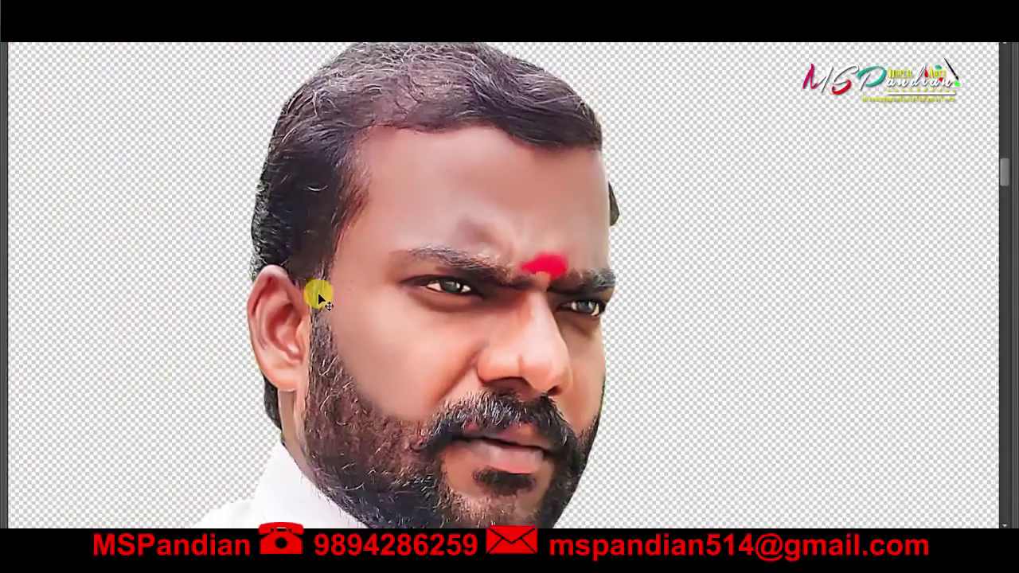
pyautogui.hotkey('ctrl', '+')
pyautogui.hotkey('ctrl', '+')
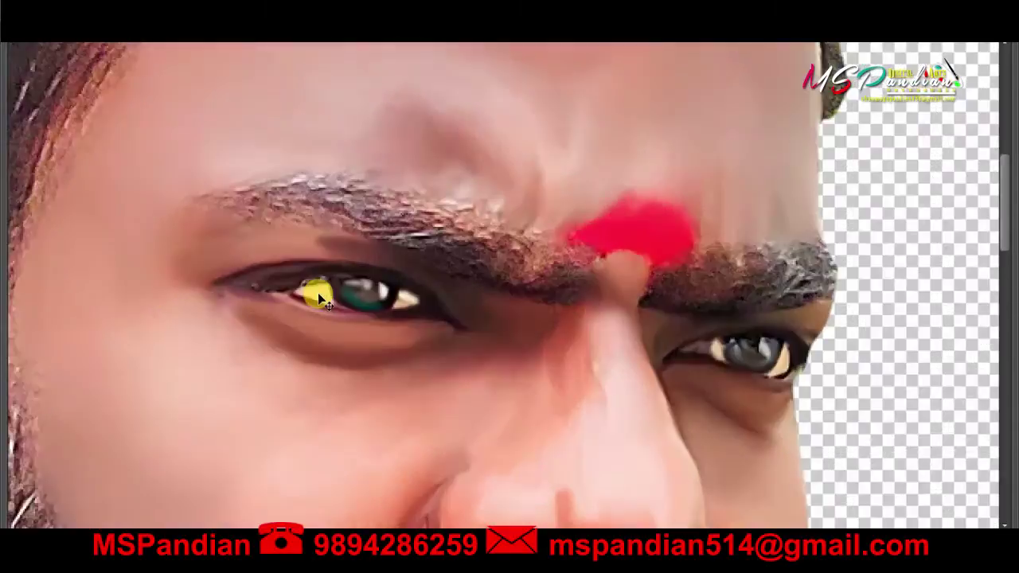
pyautogui.moveTo(356, 303); pyautogui.dragTo(734, 387)
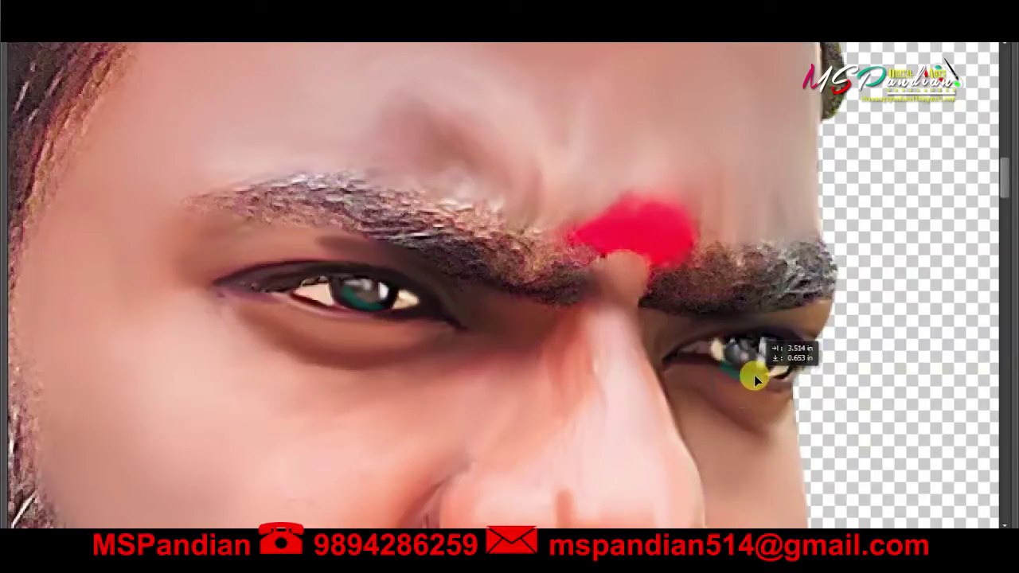
pyautogui.moveTo(734, 387); pyautogui.dragTo(764, 374)
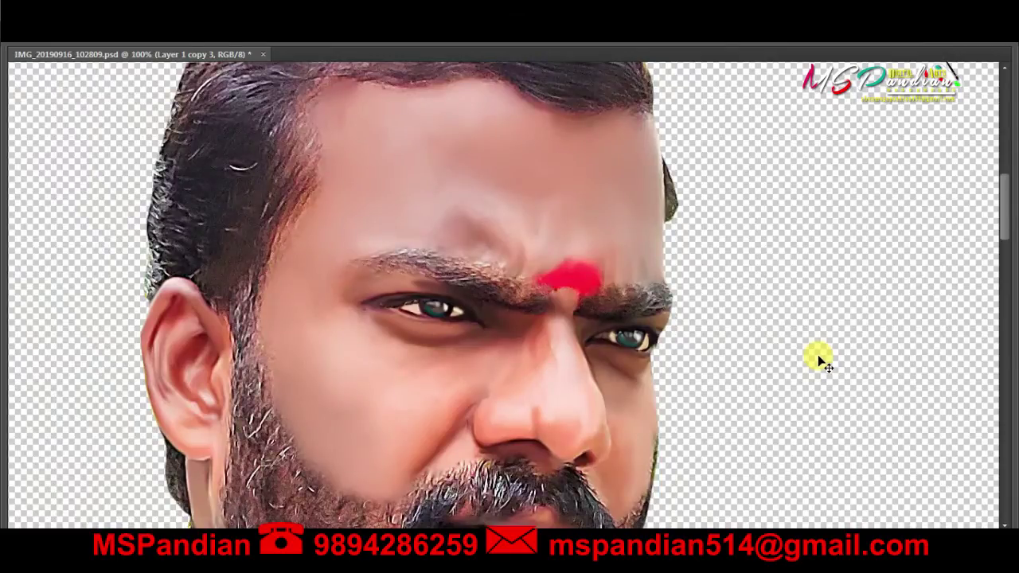
pyautogui.hotkey('ctrl', '-')
pyautogui.hotkey('ctrl', '-')
pyautogui.hotkey('ctrl', '-')
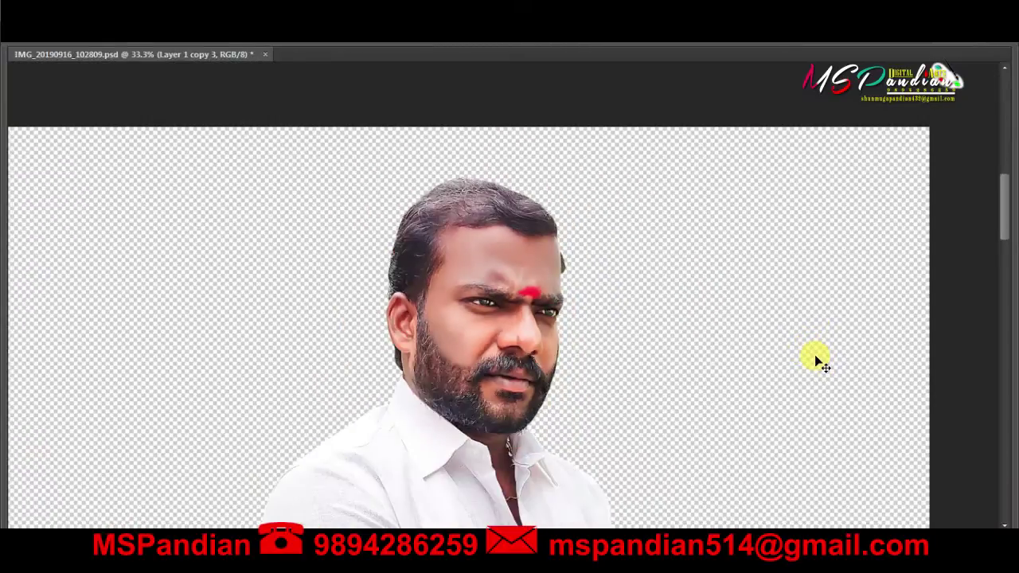
# - Merge Layer 1 copy 3 together with Layer 1
pyautogui.press('Tab')
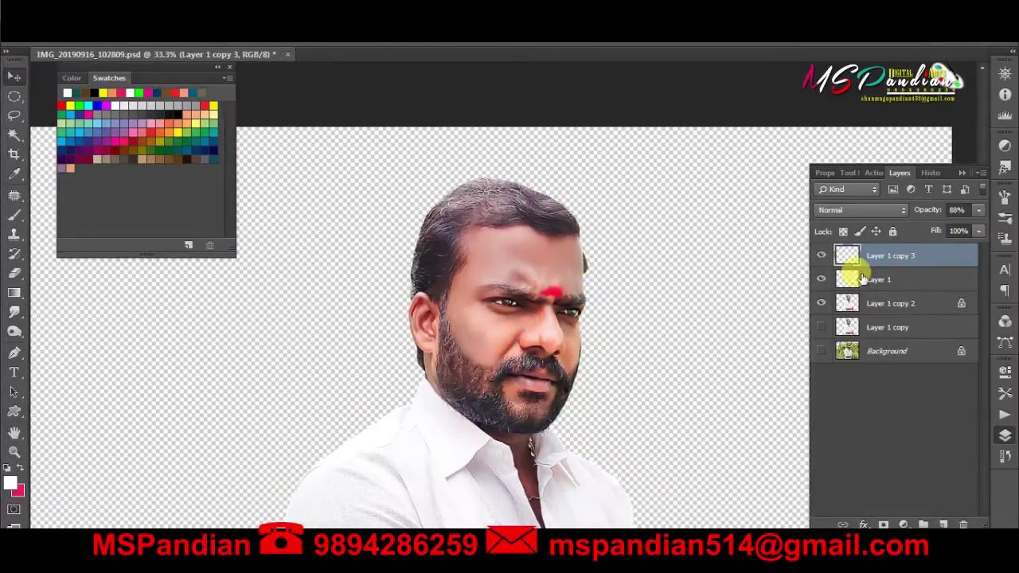
pyautogui.click(874, 288)
pyautogui.keyDown('shift'); pyautogui.click(876, 255); pyautogui.keyUp('shift')
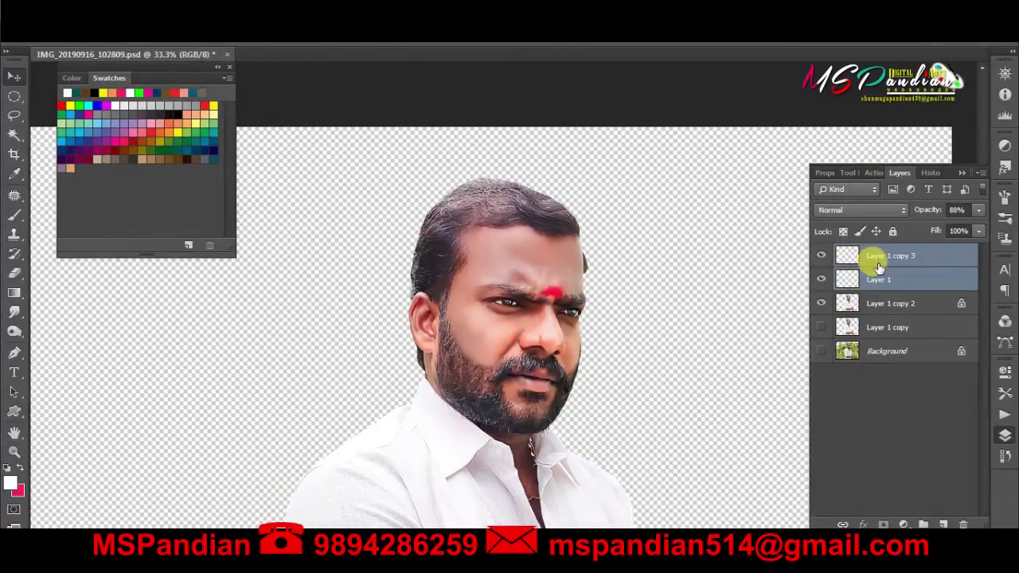
pyautogui.hotkey('ctrl', 'e')
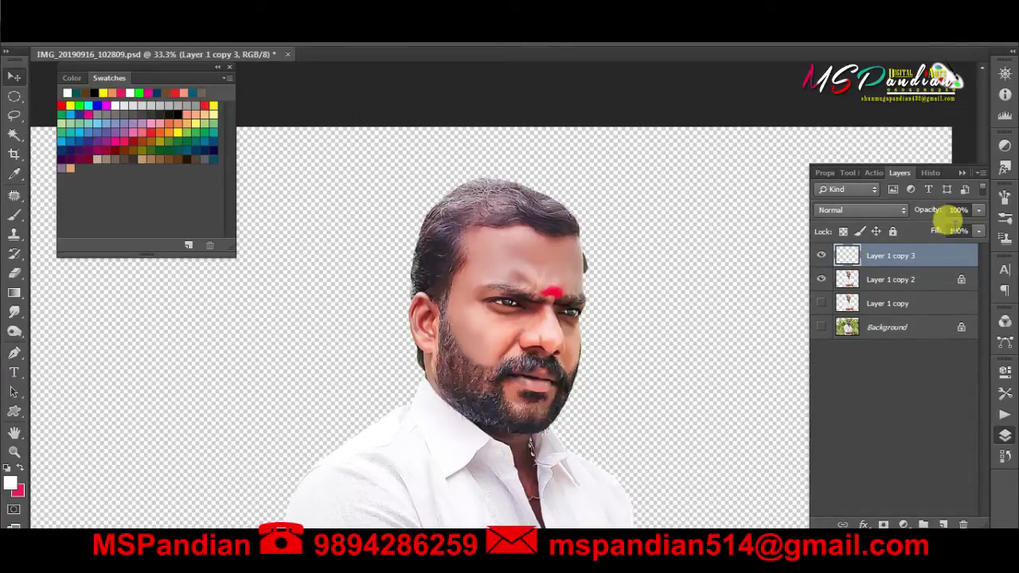
# - Merge Layer 1 copy 2 into the portrait and duplicate it as Layer 1 copy 4
pyautogui.press('z')
pyautogui.moveTo(459, 261)
pyautogui.mouseDown()
pyautogui.moveTo(508, 333)
pyautogui.moveTo(371, 318)
pyautogui.mouseUp()
pyautogui.press('f')
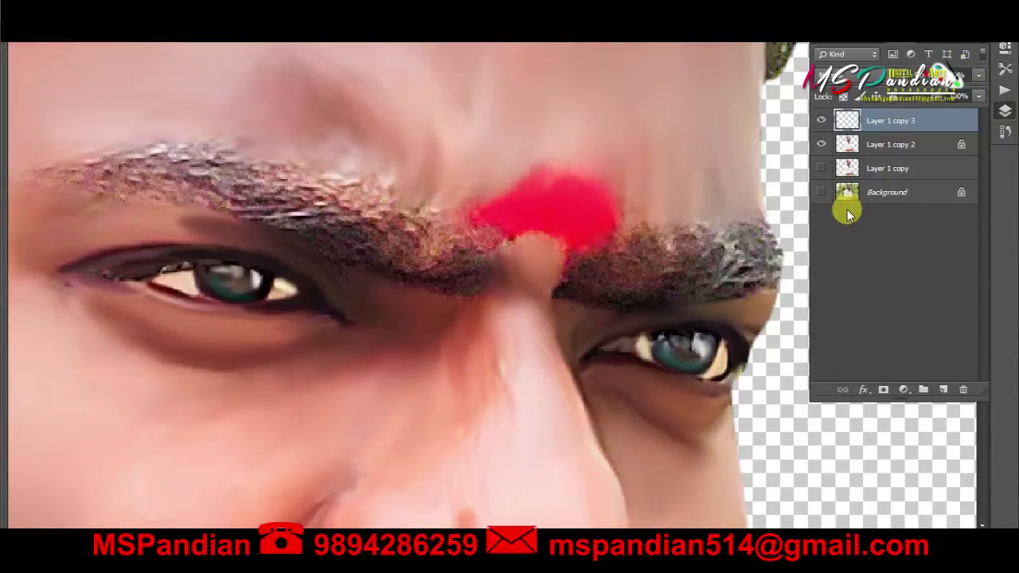
pyautogui.hotkey('ctrl', '0')
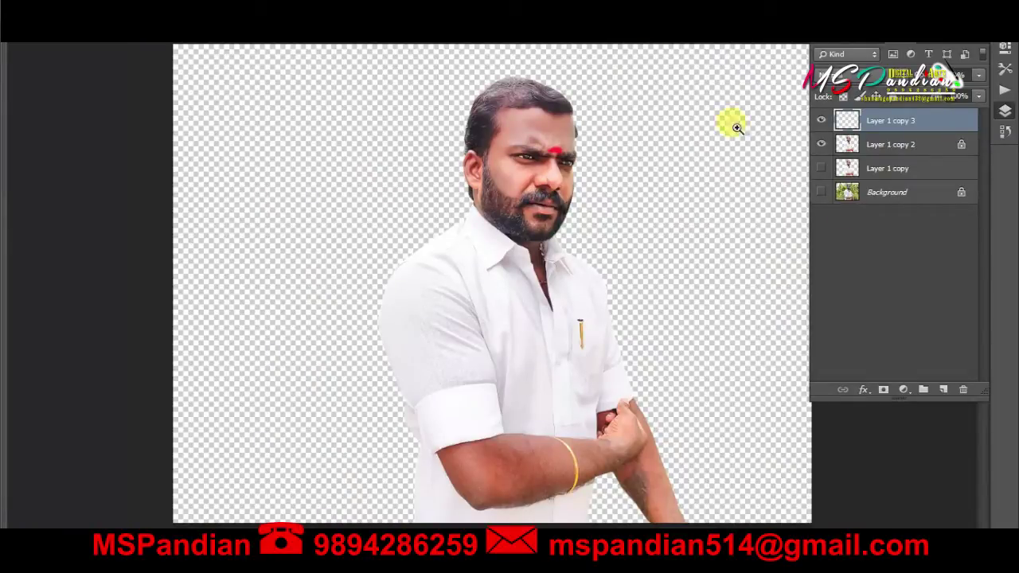
pyautogui.keyDown('ctrl'); pyautogui.click(876, 150); pyautogui.keyUp('ctrl')
pyautogui.hotkey('ctrl', 'e')
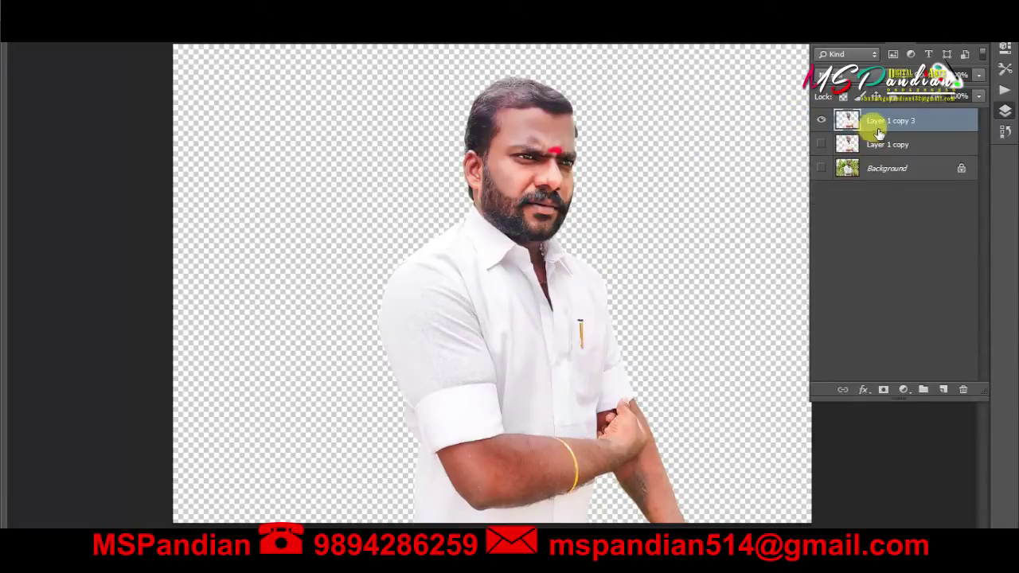
pyautogui.hotkey('ctrl', 'j')
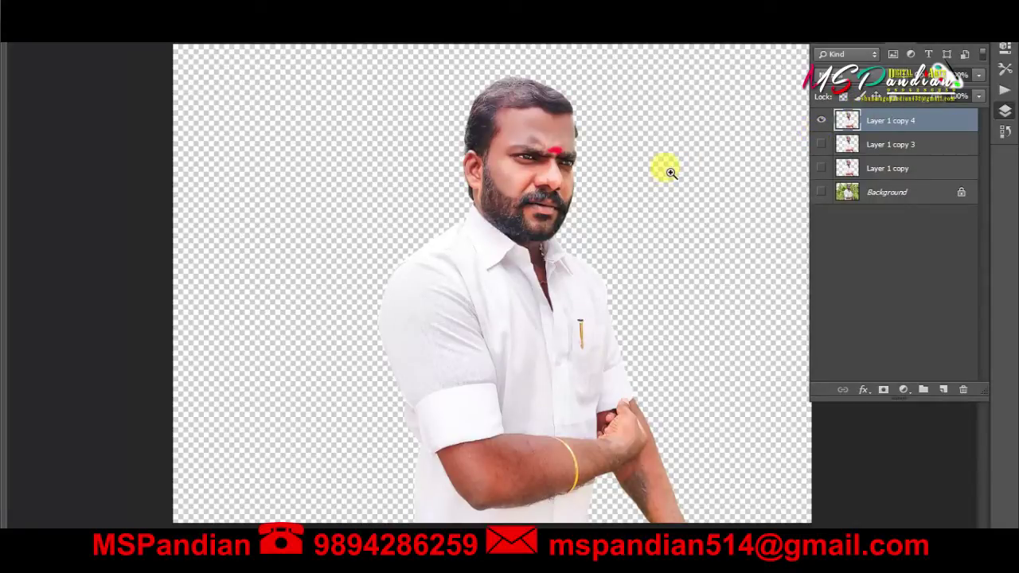
# - Zoom in on the face and choose the blur tool with a brush preset
pyautogui.moveTo(504, 101); pyautogui.dragTo(587, 268)
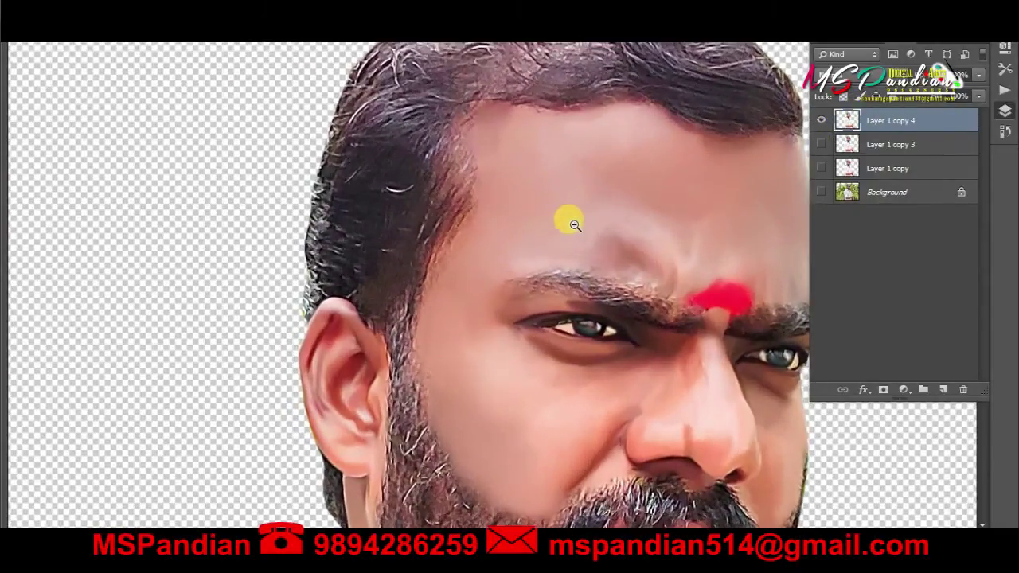
pyautogui.moveTo(568, 221); pyautogui.dragTo(492, 338)
pyautogui.keyDown('alt'); pyautogui.click(492, 337); pyautogui.keyUp('alt')
pyautogui.rightClick(484, 284)
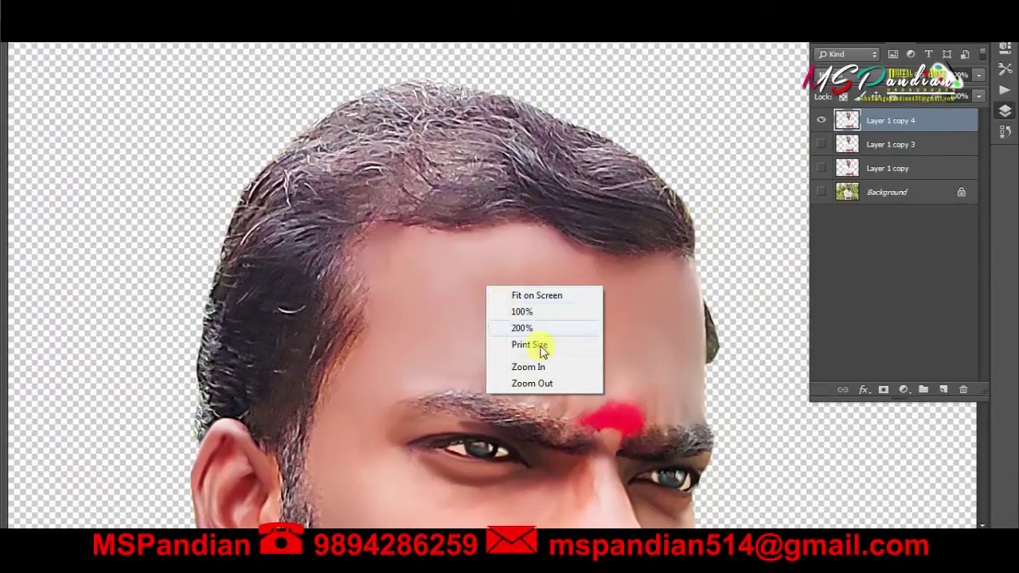
pyautogui.press('Escape')
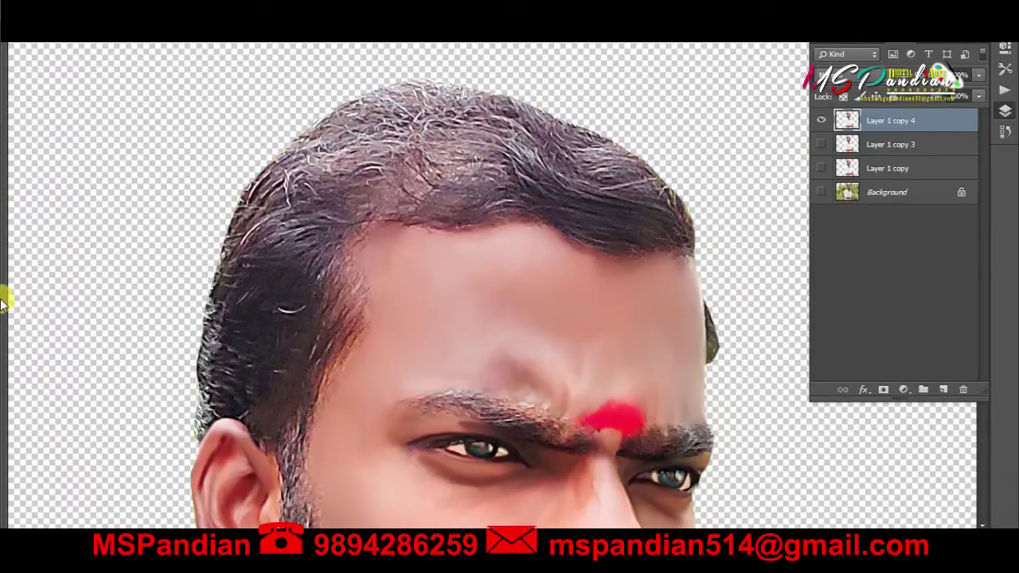
pyautogui.click(14, 288)
pyautogui.rightClick(389, 228)
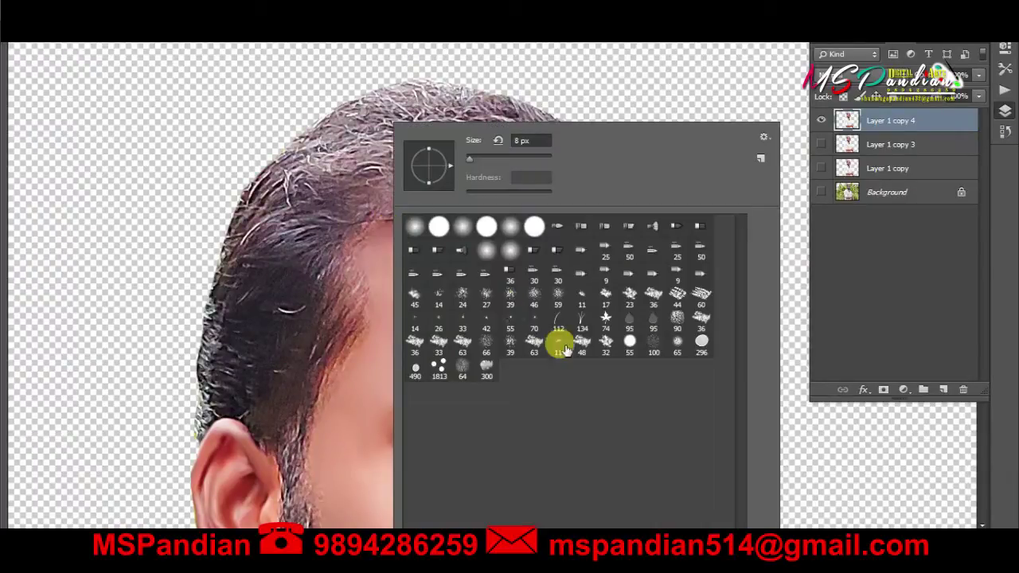
pyautogui.doubleClick(429, 374)
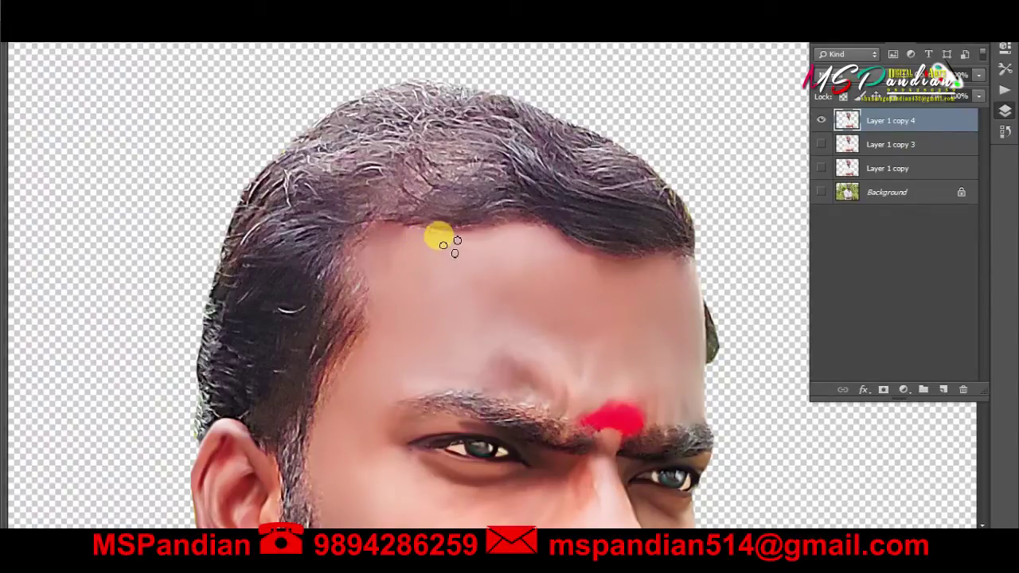
# - Hide all panels and toolbars so the canvas fills the window, centred on the forehead
pyautogui.press('f')
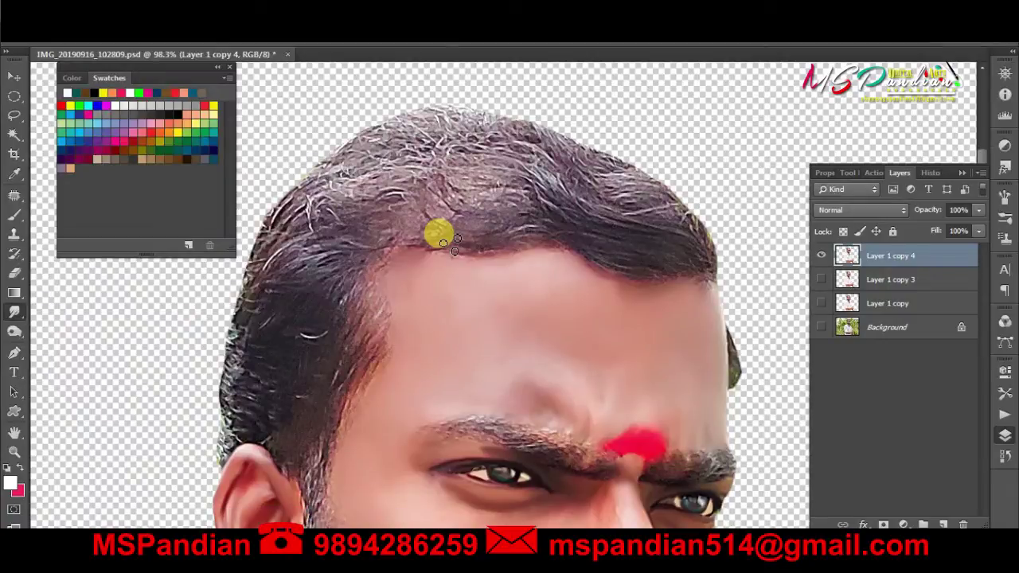
pyautogui.press('Tab')
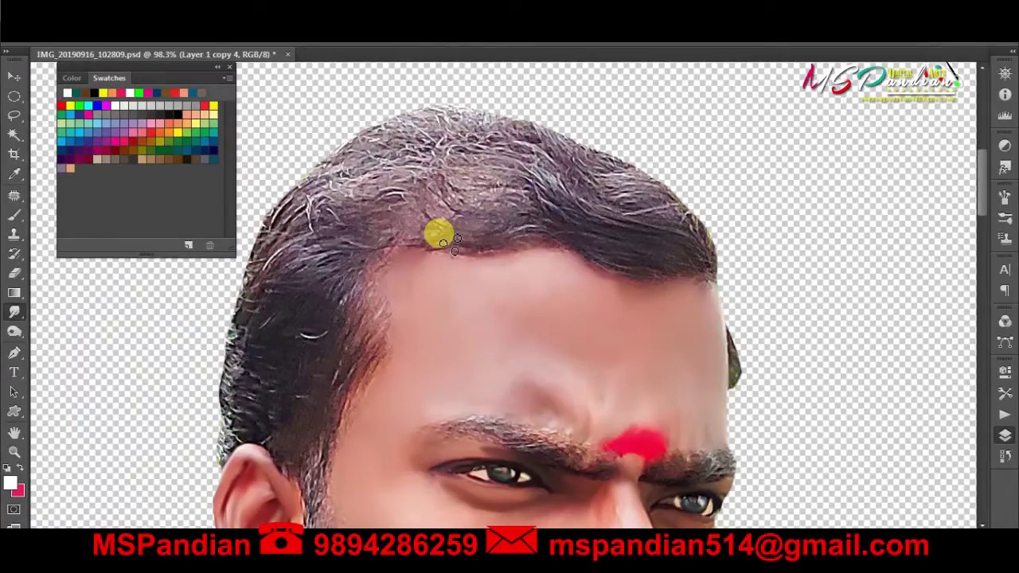
pyautogui.press('f')
pyautogui.scroll(-1, 448, 240)
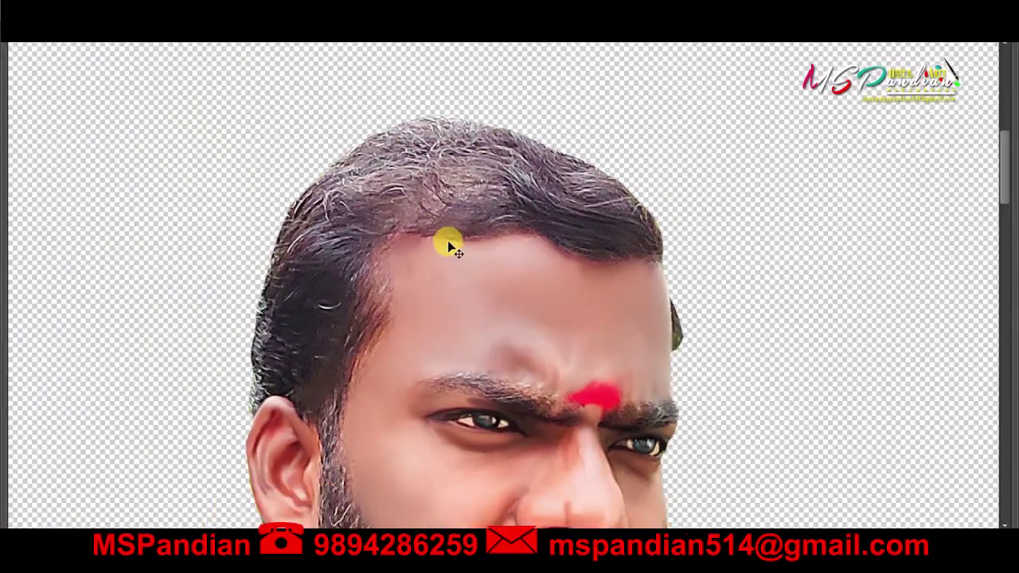
pyautogui.scroll(-1, 447, 240)
pyautogui.scroll(3, 473, 220)
# - Smudge dark strands along the right-side hair and forehead hairline into smooth streaks
pyautogui.scroll(3, 473, 220)
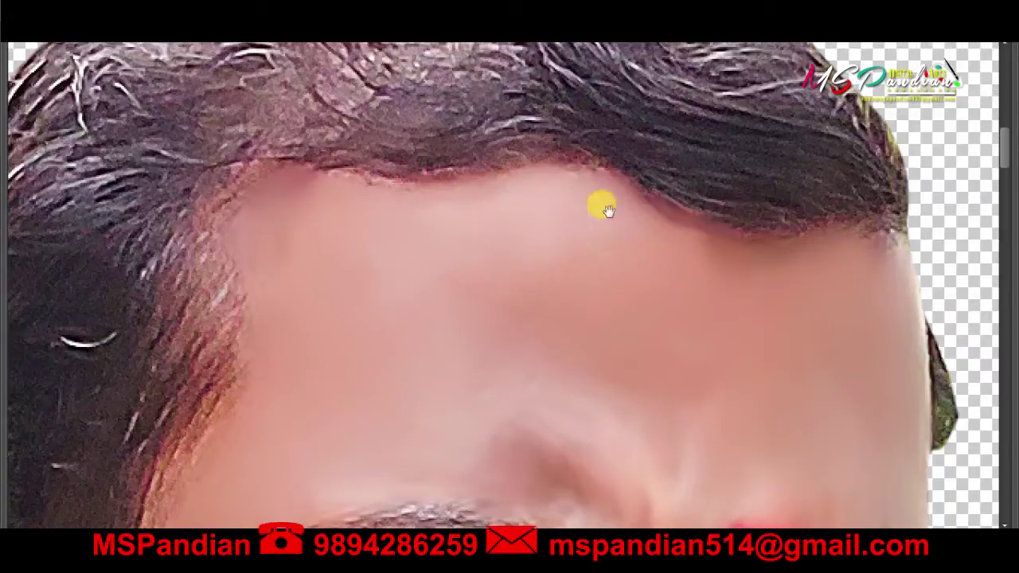
pyautogui.moveTo(598, 205); pyautogui.dragTo(489, 340)
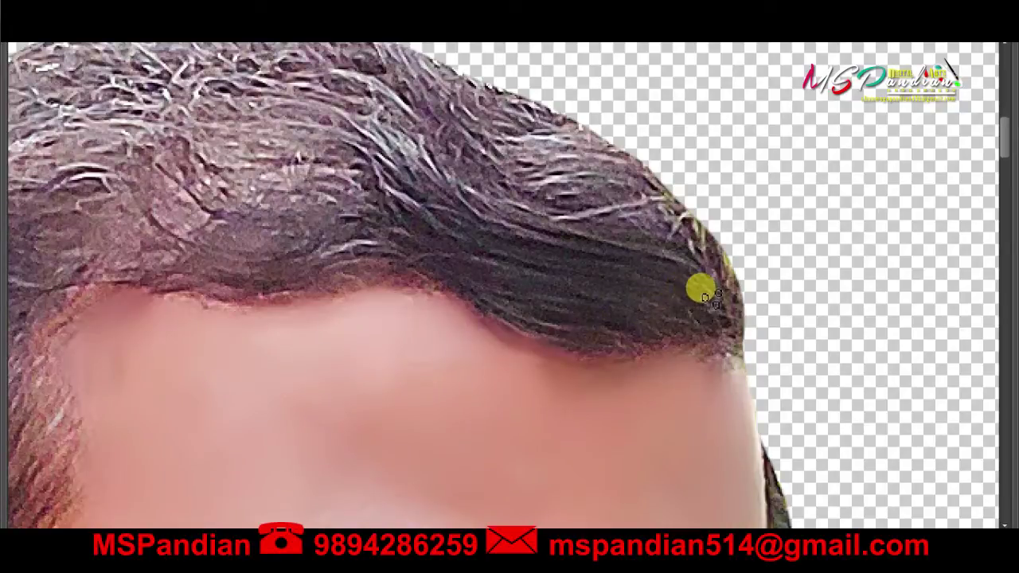
pyautogui.moveTo(557, 238); pyautogui.dragTo(682, 273)
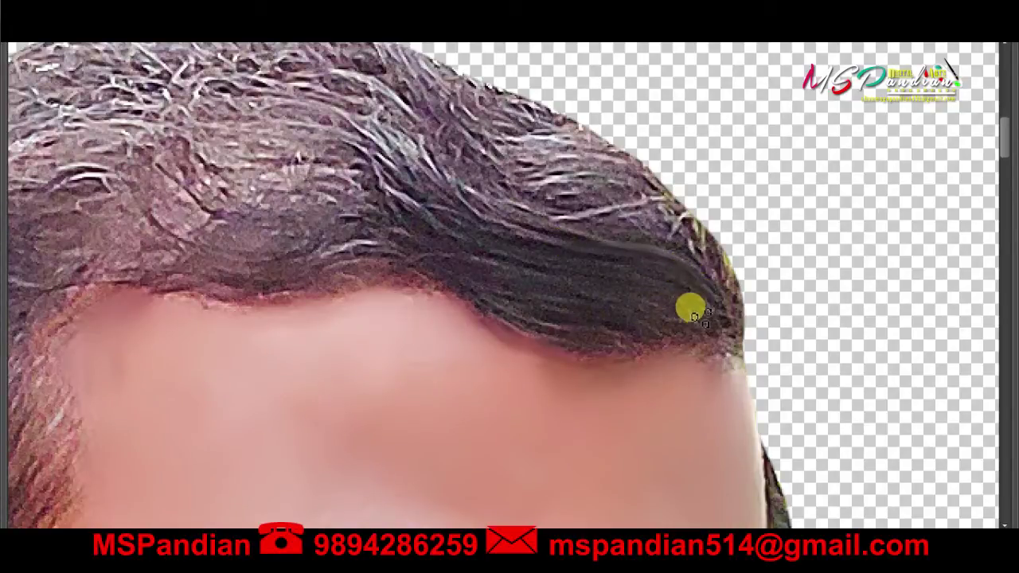
pyautogui.moveTo(689, 308); pyautogui.dragTo(716, 321)
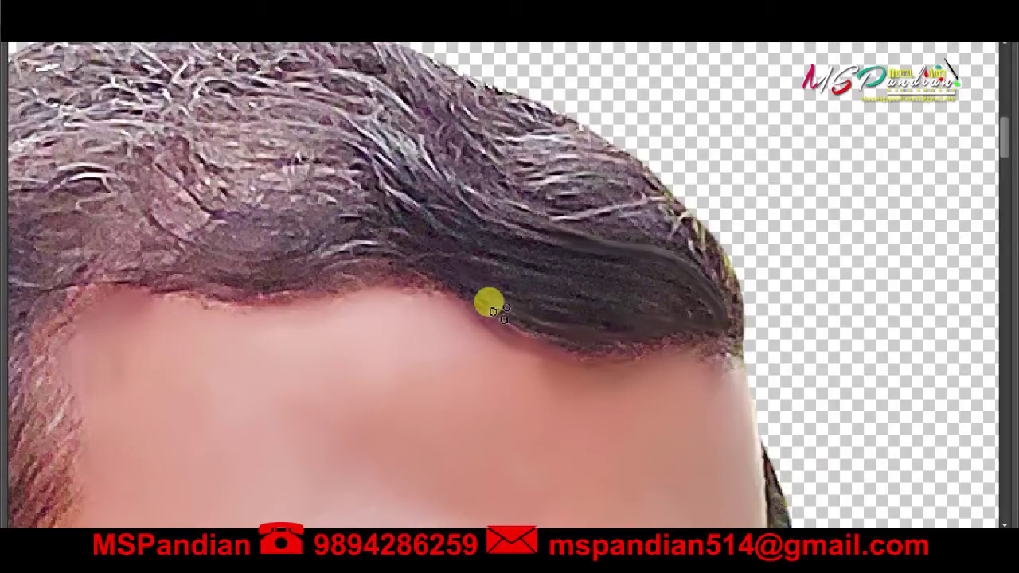
pyautogui.moveTo(488, 303); pyautogui.dragTo(488, 261)
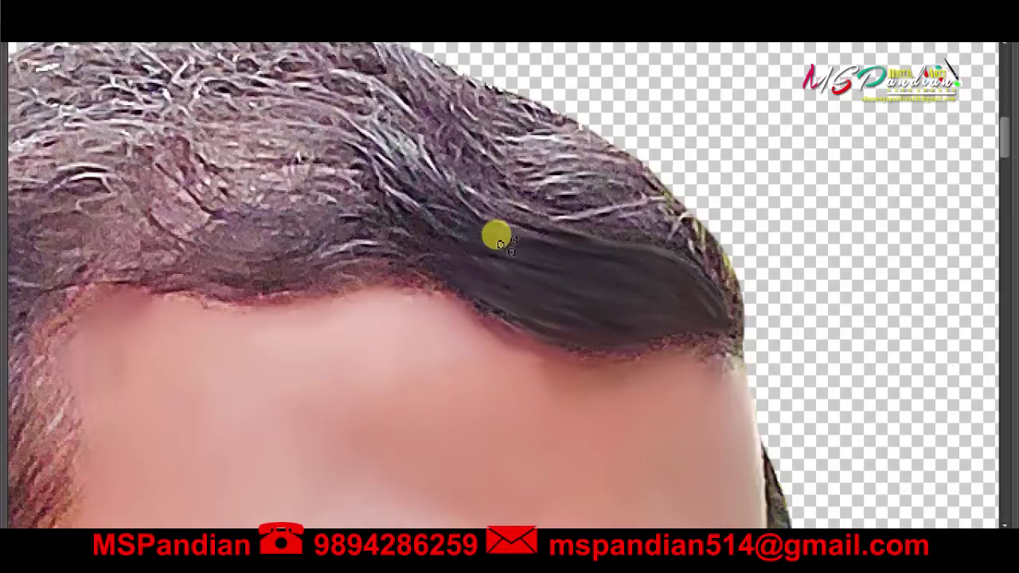
pyautogui.moveTo(481, 278)
pyautogui.mouseDown()
pyautogui.moveTo(393, 170)
pyautogui.moveTo(455, 257)
pyautogui.moveTo(398, 173)
pyautogui.moveTo(542, 275)
pyautogui.moveTo(419, 180)
pyautogui.moveTo(503, 214)
pyautogui.moveTo(772, 284)
pyautogui.moveTo(669, 247)
pyautogui.mouseUp()
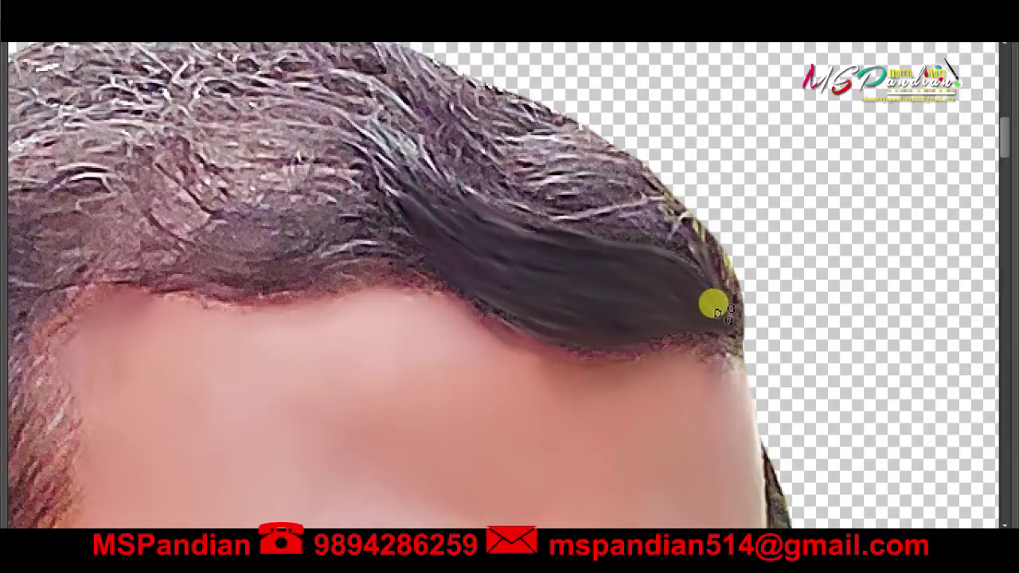
pyautogui.moveTo(692, 243)
pyautogui.mouseDown()
pyautogui.moveTo(726, 322)
pyautogui.moveTo(701, 259)
pyautogui.moveTo(655, 221)
pyautogui.moveTo(675, 259)
pyautogui.moveTo(650, 236)
pyautogui.moveTo(458, 198)
pyautogui.moveTo(694, 234)
pyautogui.moveTo(720, 246)
pyautogui.moveTo(710, 266)
pyautogui.moveTo(677, 211)
pyautogui.moveTo(673, 232)
pyautogui.moveTo(684, 228)
pyautogui.moveTo(448, 164)
pyautogui.moveTo(665, 219)
pyautogui.mouseUp()
pyautogui.moveTo(693, 253)
pyautogui.mouseDown()
pyautogui.moveTo(616, 218)
pyautogui.moveTo(668, 263)
pyautogui.moveTo(612, 234)
pyautogui.moveTo(356, 179)
pyautogui.moveTo(393, 180)
pyautogui.moveTo(313, 136)
pyautogui.moveTo(277, 142)
pyautogui.moveTo(292, 151)
pyautogui.moveTo(322, 142)
pyautogui.moveTo(313, 133)
pyautogui.moveTo(345, 121)
pyautogui.moveTo(327, 132)
pyautogui.moveTo(327, 114)
pyautogui.moveTo(358, 135)
pyautogui.moveTo(278, 112)
pyautogui.moveTo(323, 116)
pyautogui.moveTo(271, 85)
pyautogui.moveTo(305, 91)
pyautogui.moveTo(218, 88)
pyautogui.moveTo(293, 78)
pyautogui.moveTo(239, 101)
pyautogui.moveTo(272, 114)
pyautogui.moveTo(231, 129)
pyautogui.moveTo(243, 102)
pyautogui.mouseUp()
pyautogui.scroll(2, 244, 103)
# - Smudge the hair strands above the hairline into smooth flowing locks
pyautogui.moveTo(409, 216)
pyautogui.mouseDown()
pyautogui.moveTo(411, 167)
pyautogui.moveTo(367, 183)
pyautogui.mouseUp()
pyautogui.scroll(-3, 366, 189)
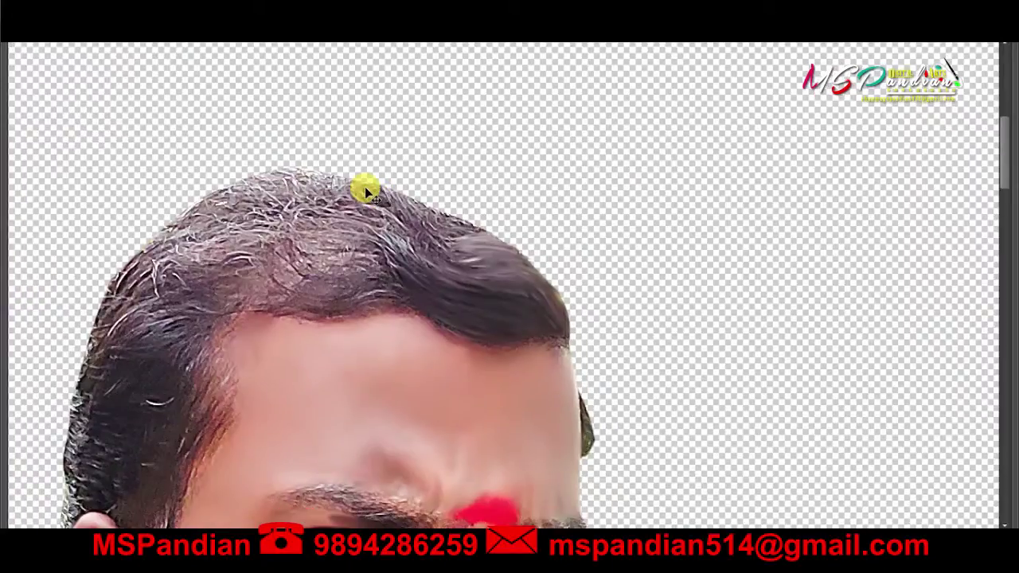
pyautogui.scroll(-1, 371, 191)
pyautogui.scroll(1, 682, 330)
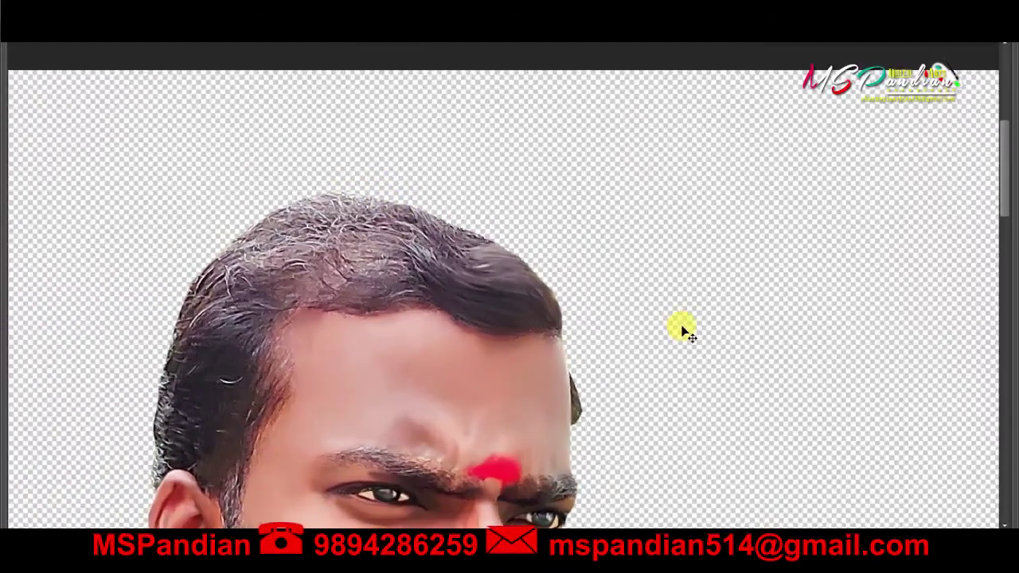
pyautogui.scroll(1, 683, 330)
pyautogui.scroll(-2, 682, 330)
pyautogui.scroll(-1, 682, 330)
pyautogui.scroll(1, 682, 330)
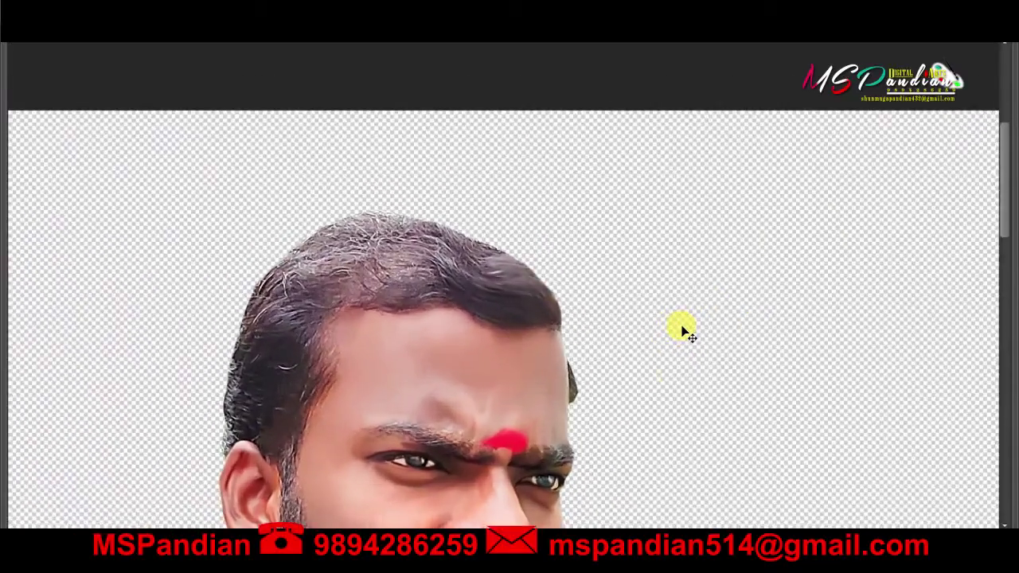
pyautogui.scroll(-1, 682, 330)
pyautogui.scroll(1, 681, 330)
pyautogui.scroll(2, 676, 328)
pyautogui.scroll(1, 675, 325)
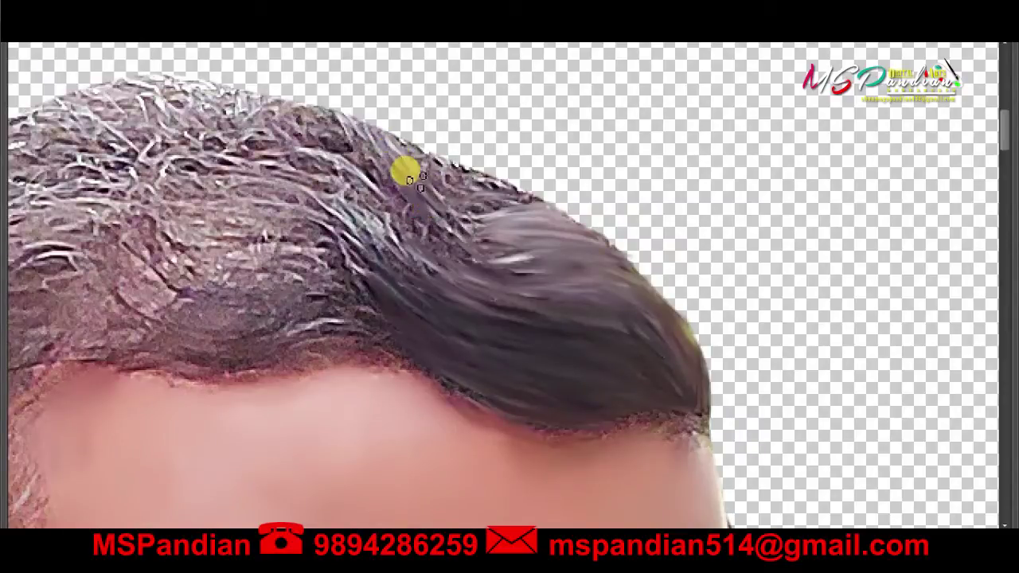
pyautogui.moveTo(376, 167)
pyautogui.mouseDown()
pyautogui.moveTo(341, 125)
pyautogui.moveTo(402, 166)
pyautogui.moveTo(409, 212)
pyautogui.moveTo(519, 208)
pyautogui.moveTo(422, 202)
pyautogui.moveTo(518, 204)
pyautogui.moveTo(492, 228)
pyautogui.moveTo(511, 236)
pyautogui.moveTo(467, 207)
pyautogui.moveTo(505, 198)
pyautogui.moveTo(438, 177)
pyautogui.moveTo(514, 194)
pyautogui.moveTo(491, 178)
pyautogui.moveTo(473, 200)
pyautogui.moveTo(412, 164)
pyautogui.moveTo(433, 219)
pyautogui.mouseUp()
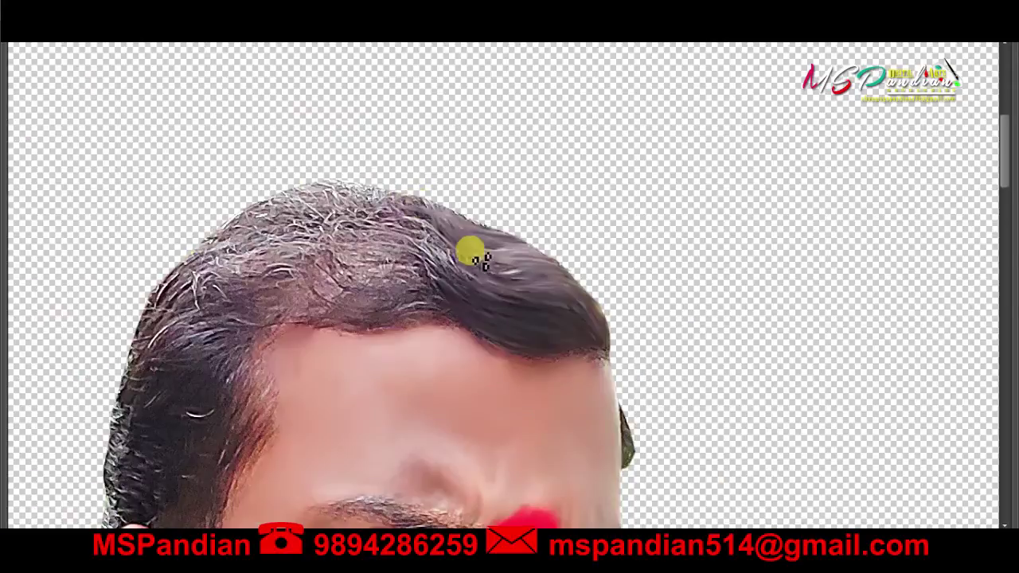
# - Smudge dark strands across the hairline and blend them up into the grey hair
pyautogui.scroll(2, 442, 253)
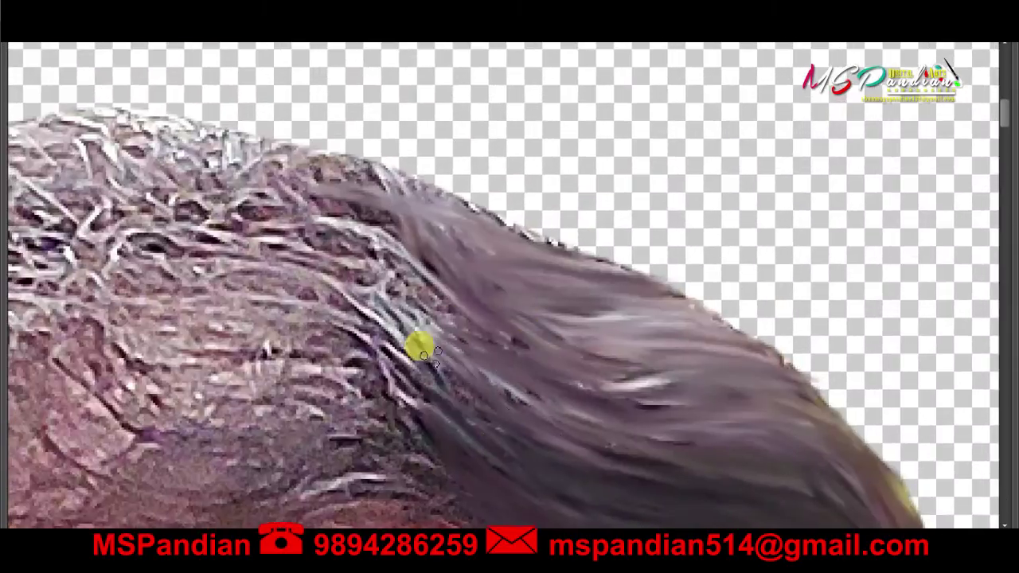
pyautogui.moveTo(443, 358); pyautogui.dragTo(461, 344)
pyautogui.scroll(-2, 470, 314)
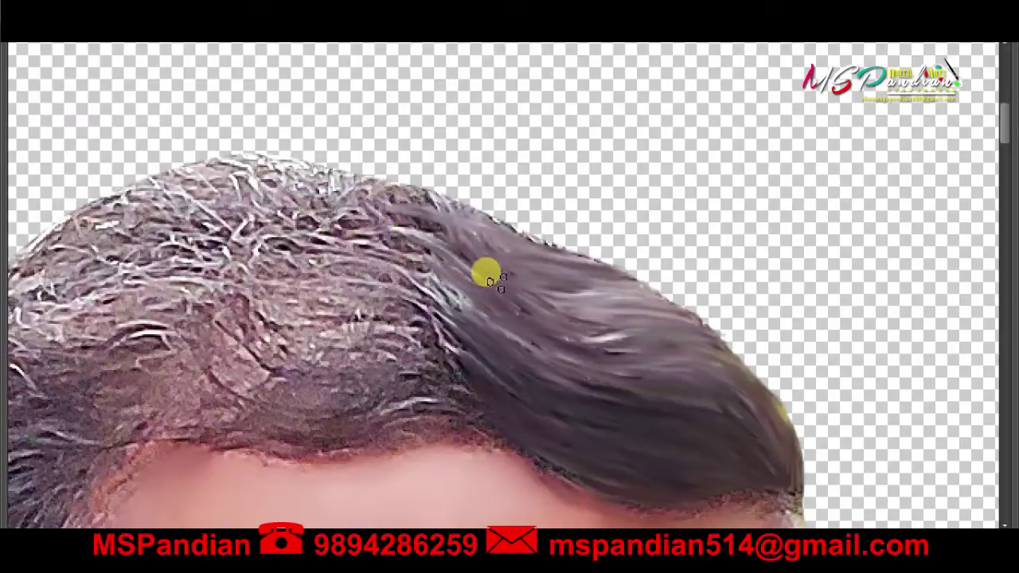
pyautogui.scroll(2, 509, 298)
pyautogui.moveTo(602, 323)
pyautogui.mouseDown()
pyautogui.moveTo(417, 334)
pyautogui.moveTo(510, 279)
pyautogui.moveTo(390, 280)
pyautogui.mouseUp()
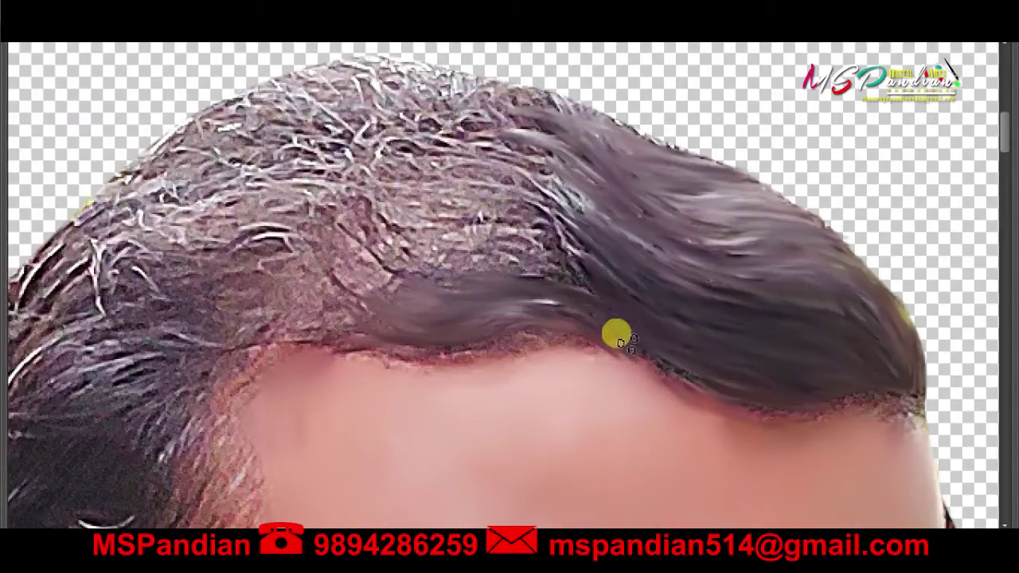
pyautogui.hscroll(-2, 577, 350)
pyautogui.moveTo(693, 341)
pyautogui.mouseDown()
pyautogui.moveTo(698, 234)
pyautogui.moveTo(673, 287)
pyautogui.moveTo(641, 279)
pyautogui.moveTo(652, 230)
pyautogui.moveTo(596, 196)
pyautogui.moveTo(569, 135)
pyautogui.moveTo(607, 207)
pyautogui.moveTo(666, 148)
pyautogui.mouseUp()
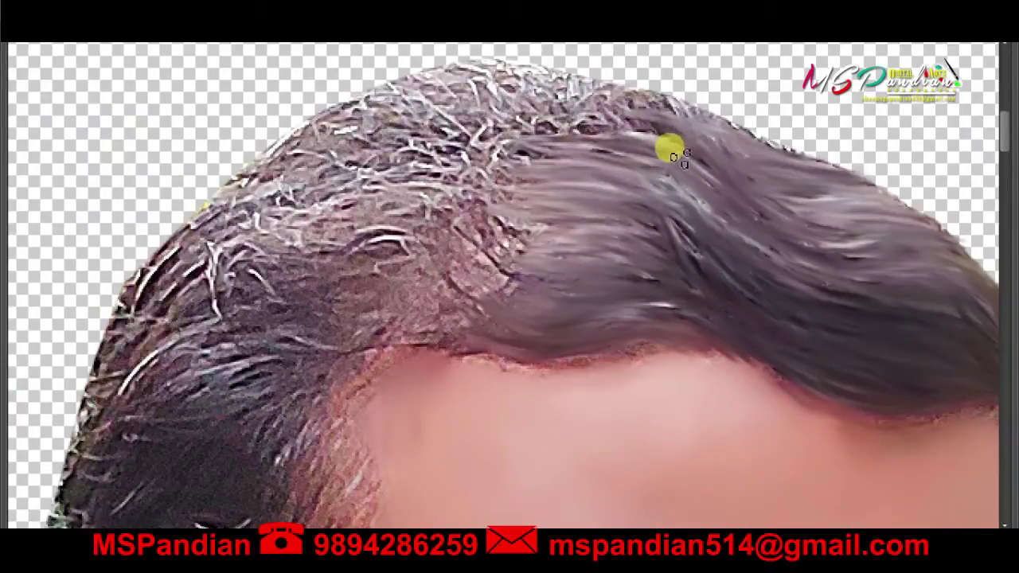
pyautogui.hscroll(-2, 425, 278)
pyautogui.moveTo(560, 322)
pyautogui.mouseDown()
pyautogui.moveTo(427, 295)
pyautogui.moveTo(514, 255)
pyautogui.moveTo(491, 191)
pyautogui.moveTo(532, 175)
pyautogui.moveTo(530, 129)
pyautogui.moveTo(705, 166)
pyautogui.moveTo(605, 214)
pyautogui.moveTo(471, 218)
pyautogui.moveTo(591, 273)
pyautogui.moveTo(687, 223)
pyautogui.moveTo(713, 239)
pyautogui.moveTo(698, 273)
pyautogui.moveTo(671, 284)
pyautogui.moveTo(653, 310)
pyautogui.moveTo(523, 281)
pyautogui.mouseUp()
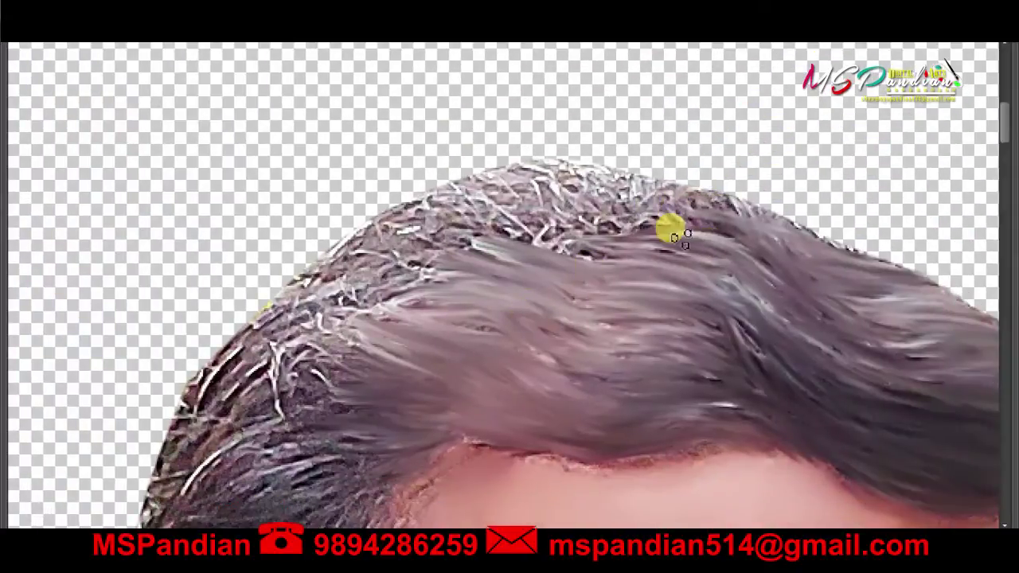
pyautogui.moveTo(636, 214)
pyautogui.mouseDown()
pyautogui.moveTo(700, 215)
pyautogui.moveTo(596, 218)
pyautogui.moveTo(569, 241)
pyautogui.moveTo(466, 191)
pyautogui.moveTo(506, 259)
pyautogui.moveTo(531, 208)
pyautogui.mouseUp()
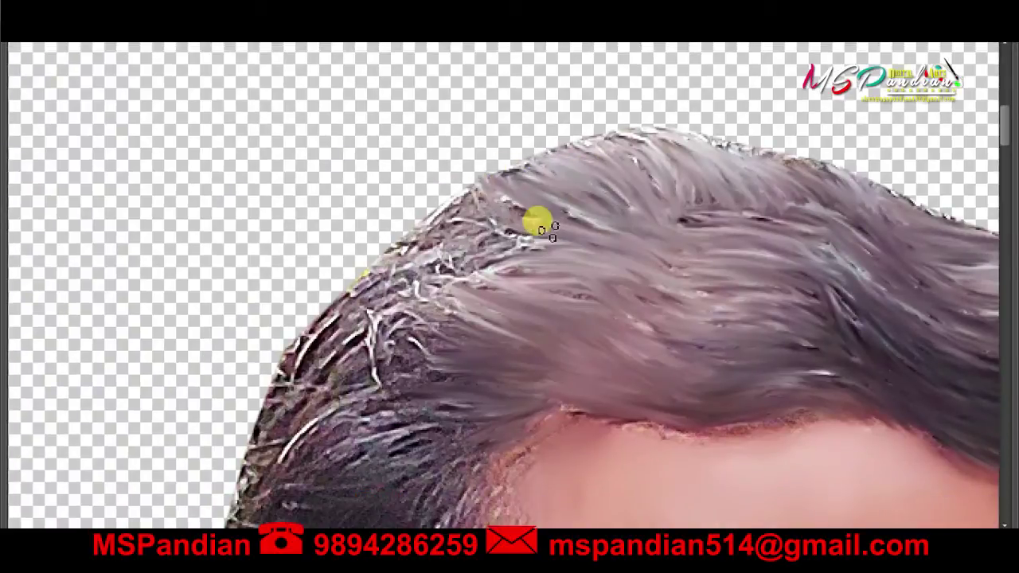
# - Smooth the reddish strands at the temple hairline toward the skin
pyautogui.scroll(-1, 473, 215)
pyautogui.scroll(-1, 427, 221)
pyautogui.scroll(3, 445, 334)
pyautogui.scroll(-1, 448, 336)
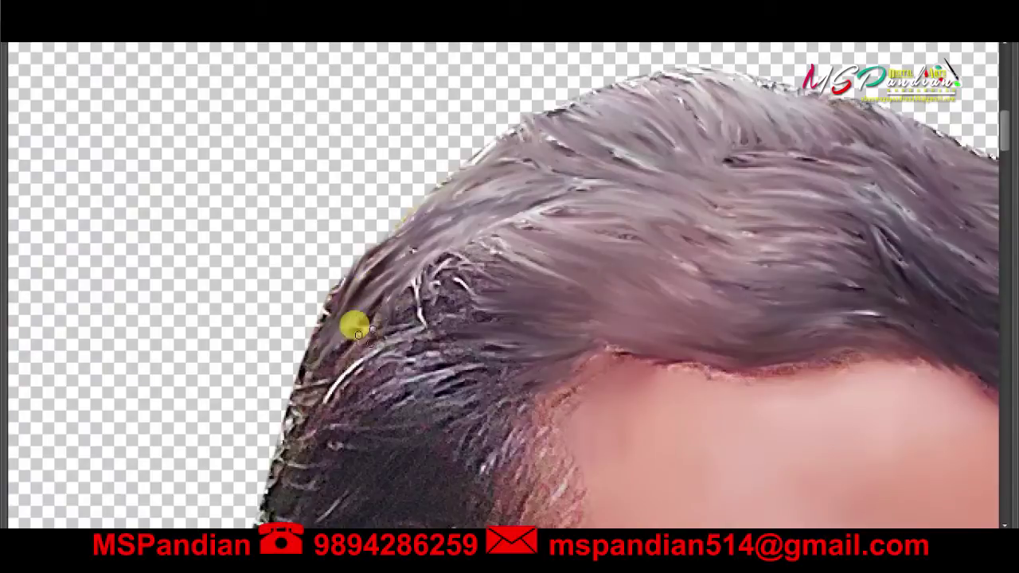
pyautogui.moveTo(394, 310); pyautogui.dragTo(510, 167)
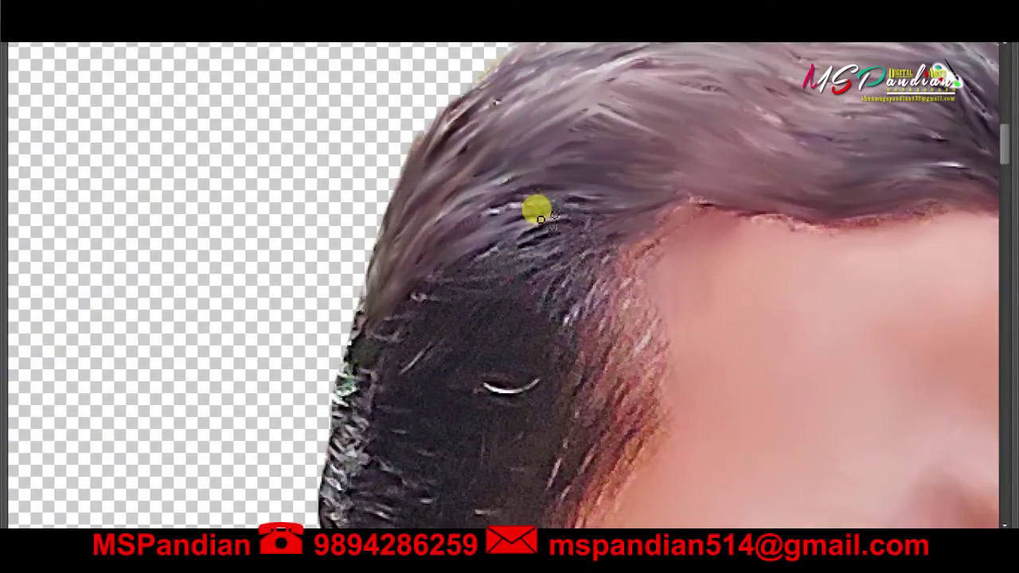
pyautogui.moveTo(446, 247); pyautogui.dragTo(371, 177)
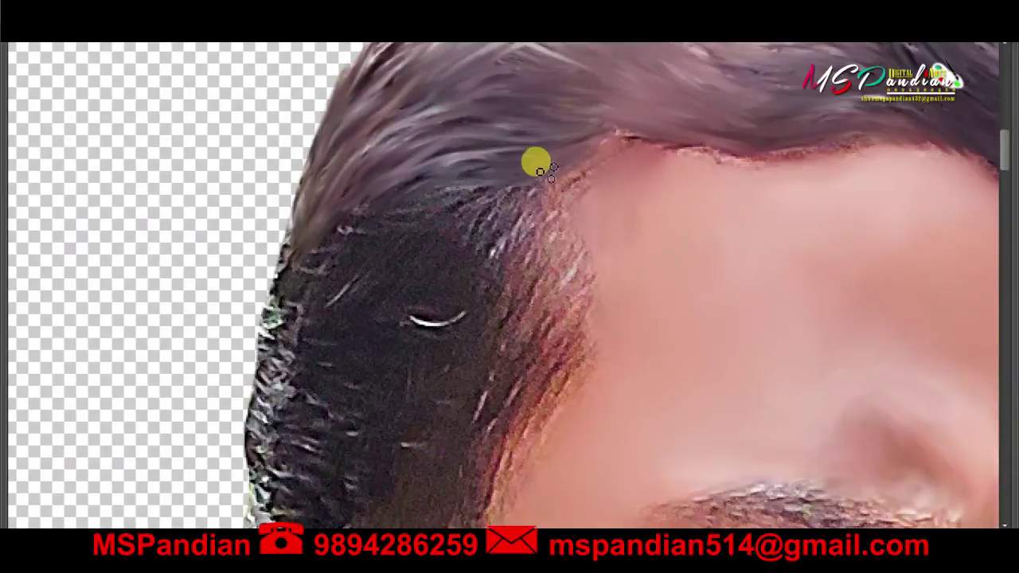
pyautogui.moveTo(549, 167); pyautogui.dragTo(625, 250)
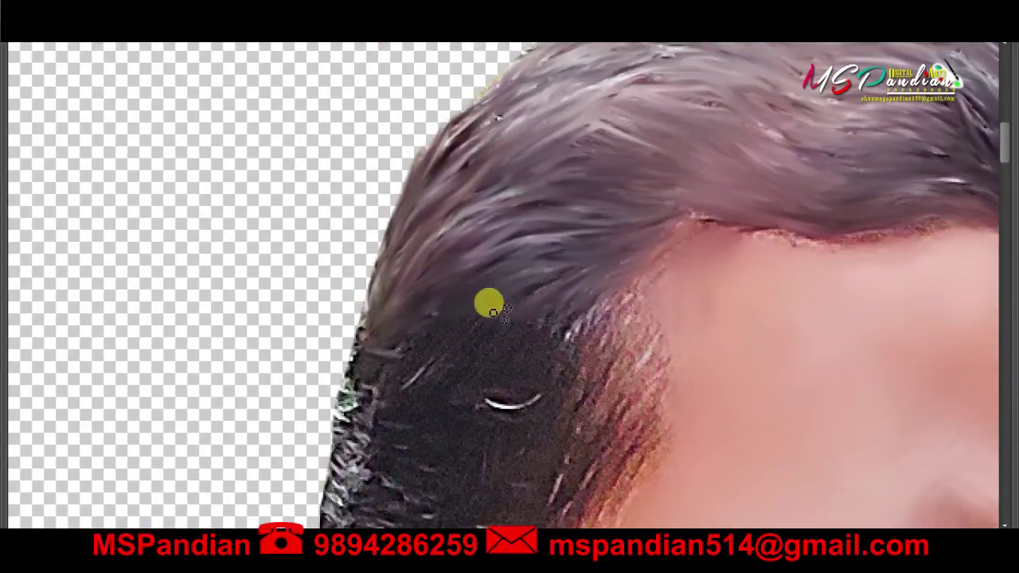
pyautogui.scroll(-3, 438, 267)
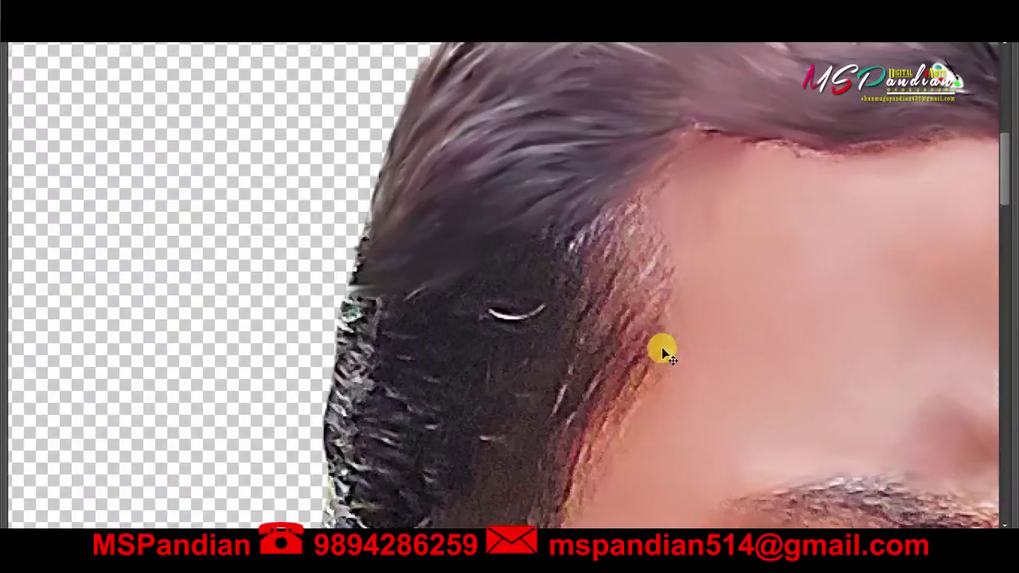
pyautogui.moveTo(598, 310); pyautogui.dragTo(654, 219)
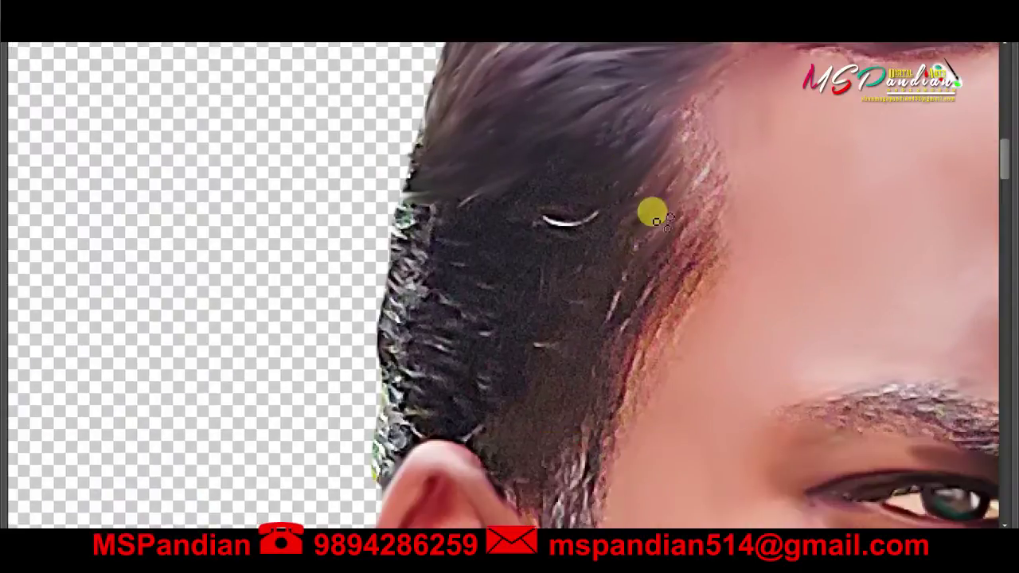
pyautogui.moveTo(613, 307)
pyautogui.mouseDown()
pyautogui.moveTo(628, 336)
pyautogui.moveTo(679, 186)
pyautogui.moveTo(673, 292)
pyautogui.moveTo(693, 159)
pyautogui.moveTo(706, 211)
pyautogui.mouseUp()
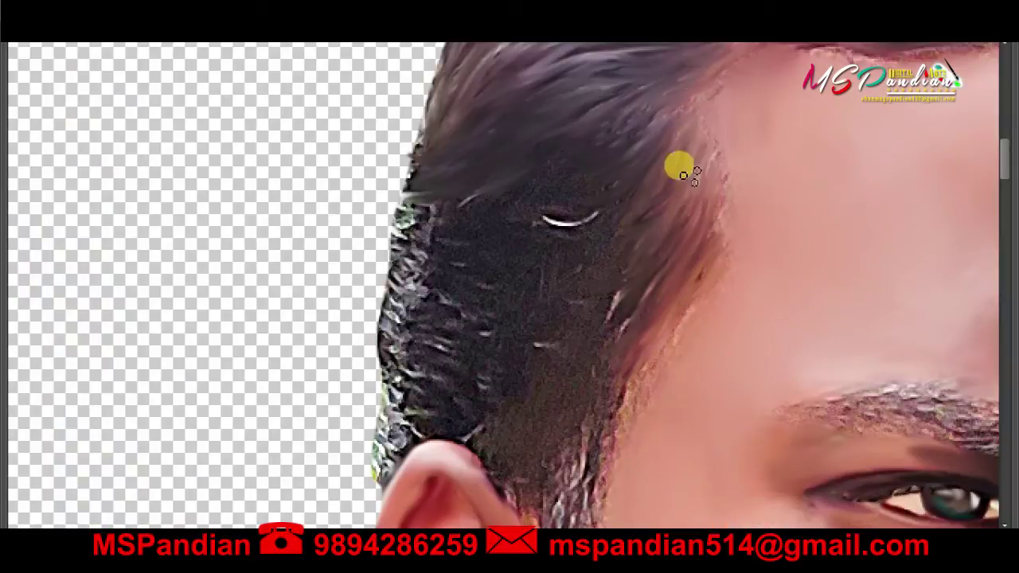
# - Streak the side hair down along the hairline into the hair above the ear
pyautogui.scroll(-3, 685, 172)
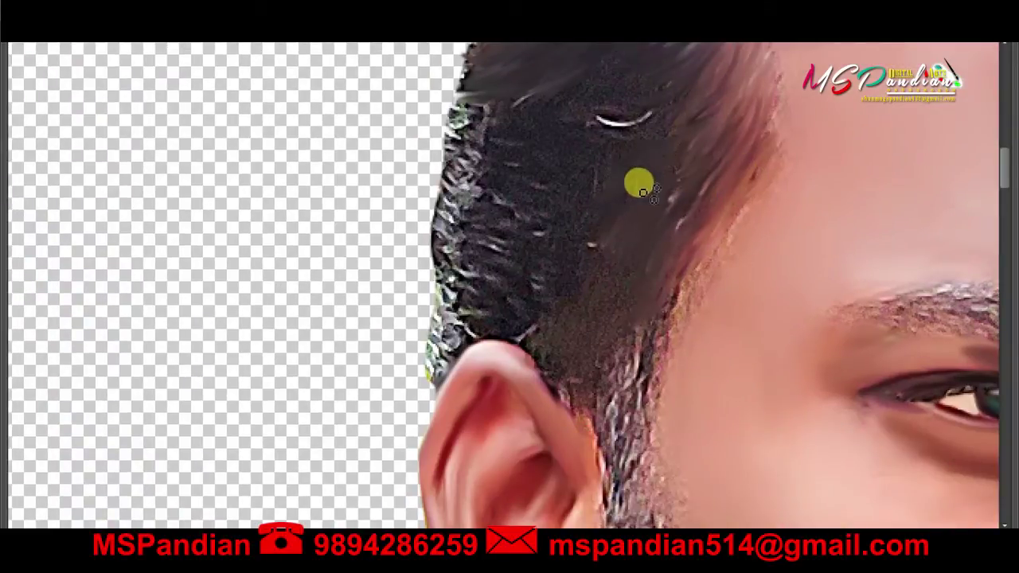
pyautogui.scroll(3, 643, 191)
pyautogui.hscroll(-2, 666, 291)
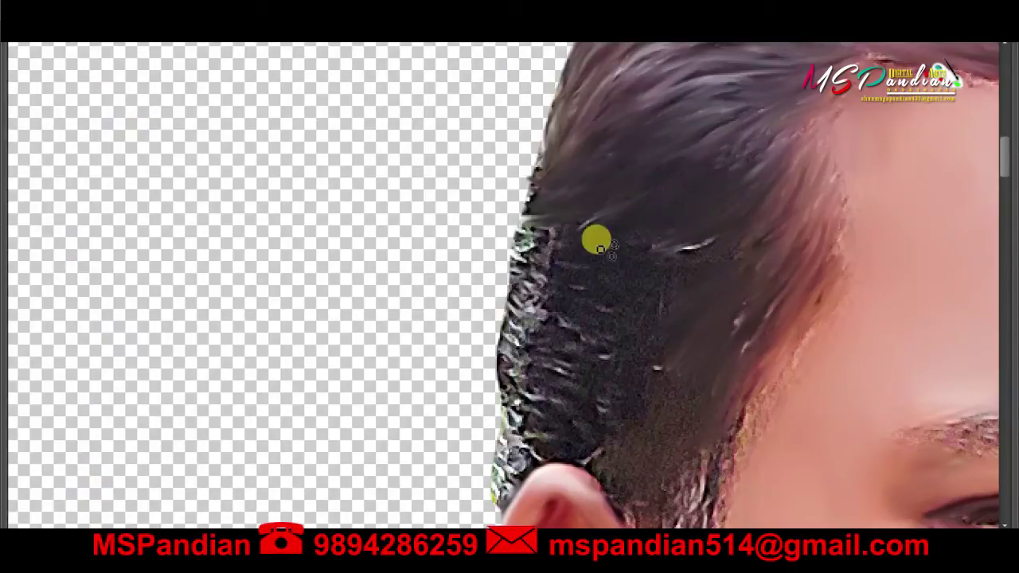
pyautogui.moveTo(600, 250); pyautogui.dragTo(521, 273)
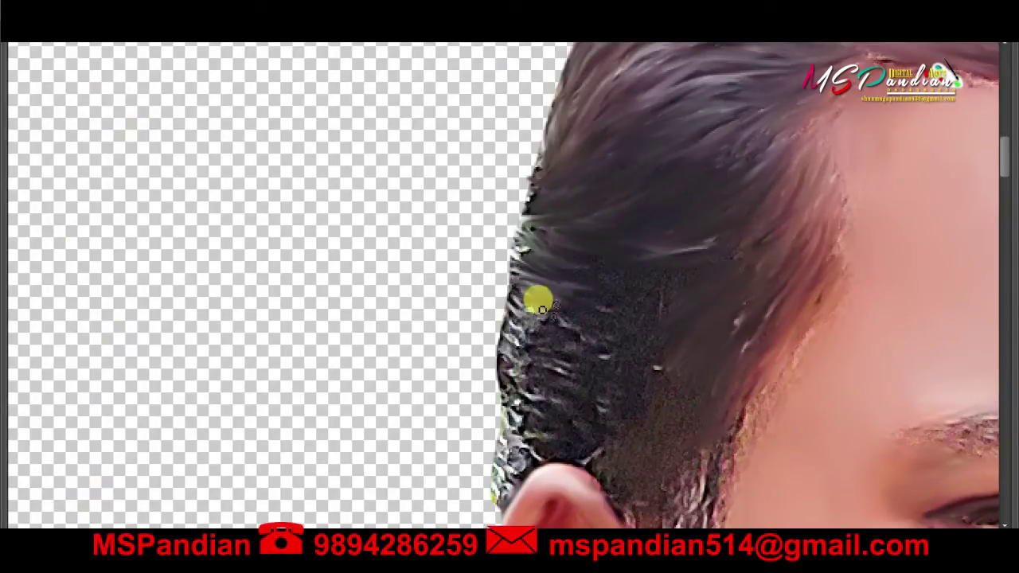
pyautogui.moveTo(541, 309)
pyautogui.mouseDown()
pyautogui.moveTo(496, 330)
pyautogui.moveTo(510, 405)
pyautogui.moveTo(570, 374)
pyautogui.moveTo(628, 288)
pyautogui.moveTo(594, 298)
pyautogui.mouseUp()
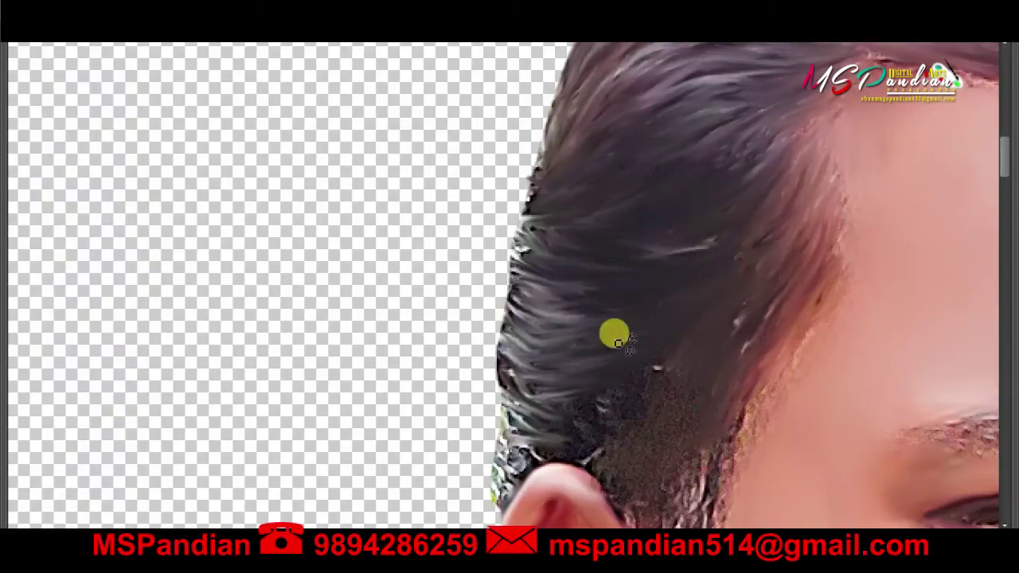
pyautogui.scroll(-3, 619, 343)
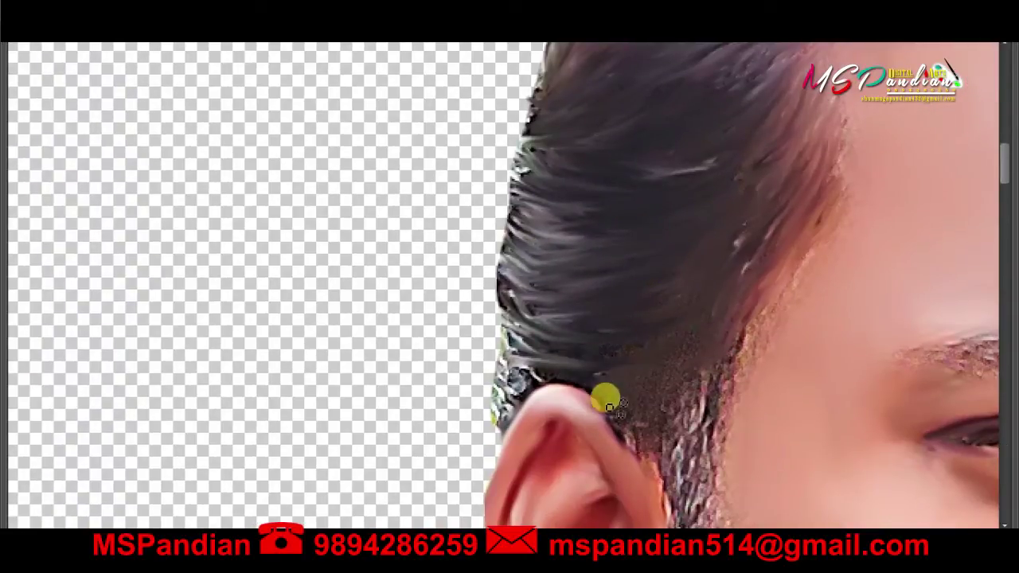
pyautogui.moveTo(609, 407)
pyautogui.mouseDown()
pyautogui.moveTo(653, 432)
pyautogui.moveTo(645, 384)
pyautogui.mouseUp()
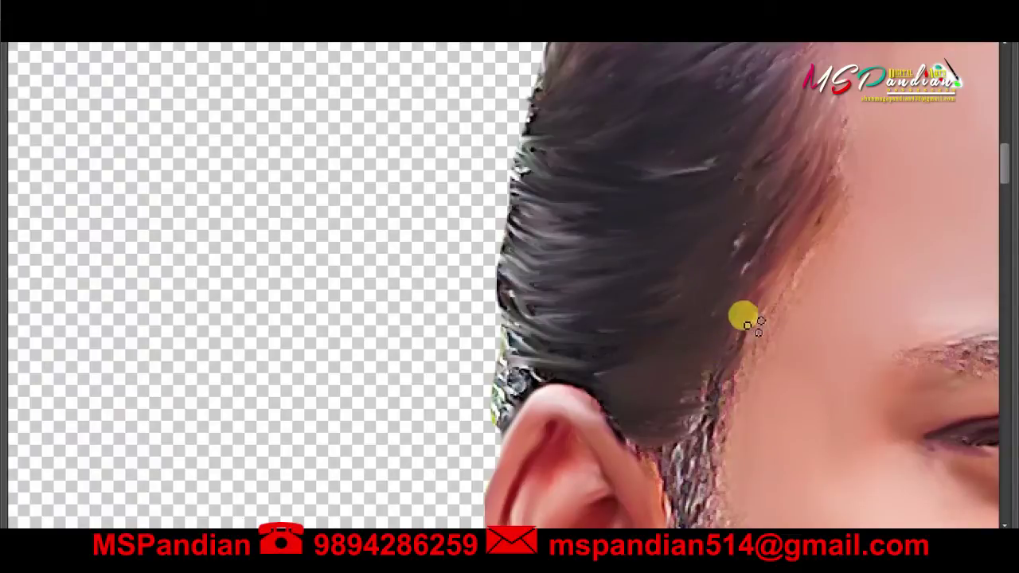
pyautogui.scroll(-3, 725, 318)
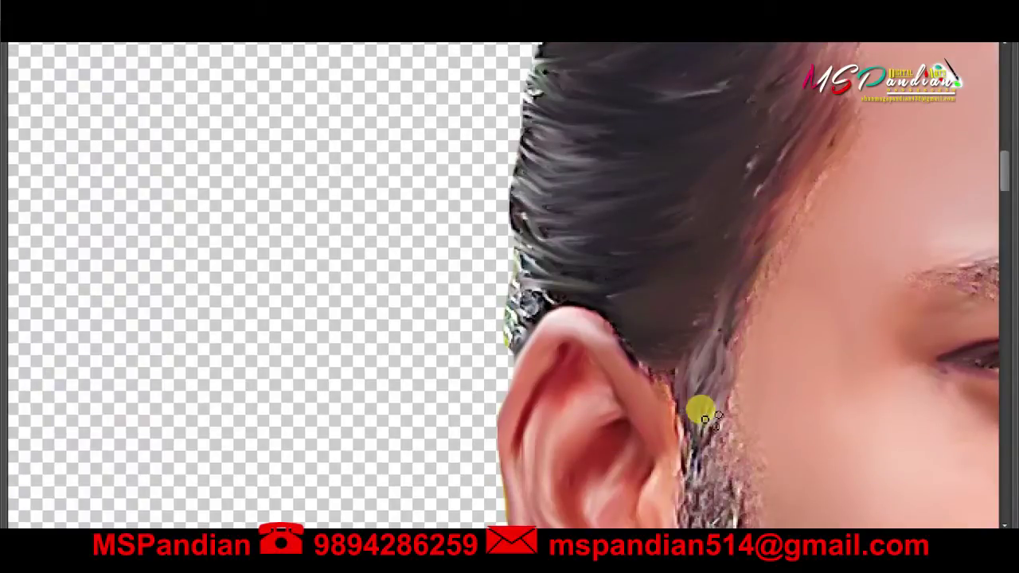
pyautogui.hotkey('ctrl', '-')
pyautogui.hotkey('ctrl', '+')
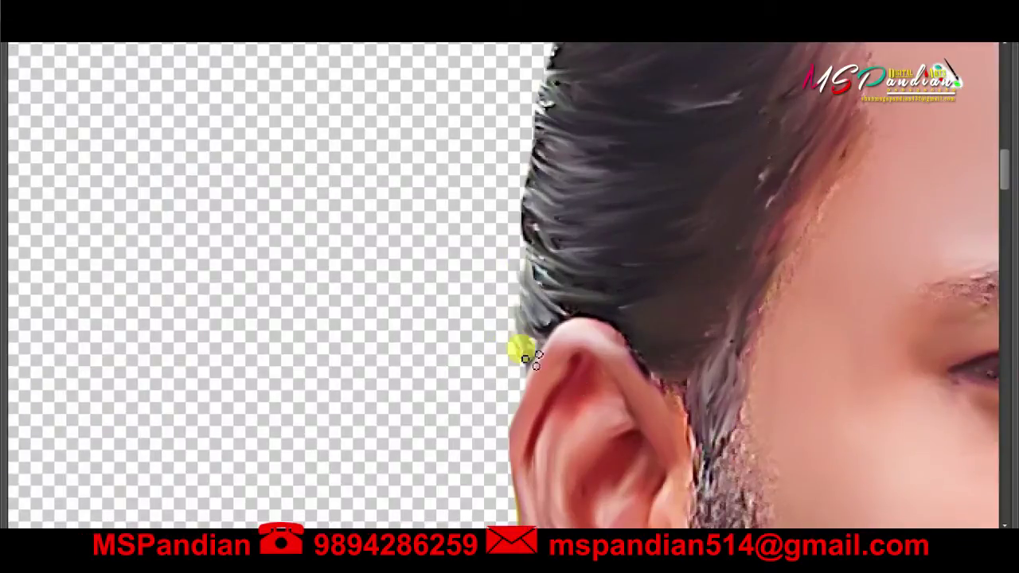
pyautogui.scroll(-3, 526, 354)
pyautogui.scroll(-3, 592, 265)
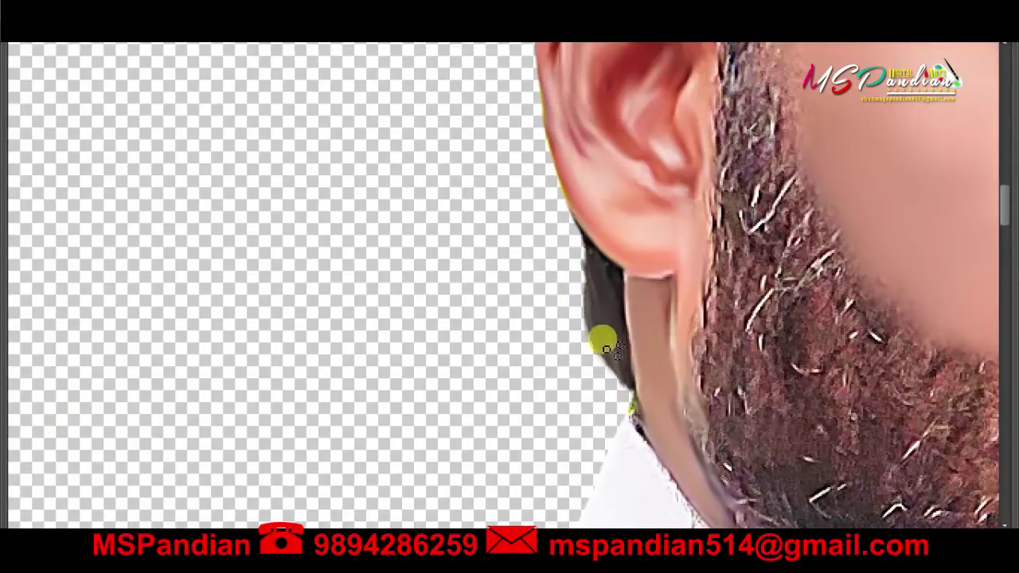
# - Smudge the white strand beside the ear into the beard, then zoom out to the whole face
pyautogui.scroll(3, 592, 255)
pyautogui.scroll(3, 493, 295)
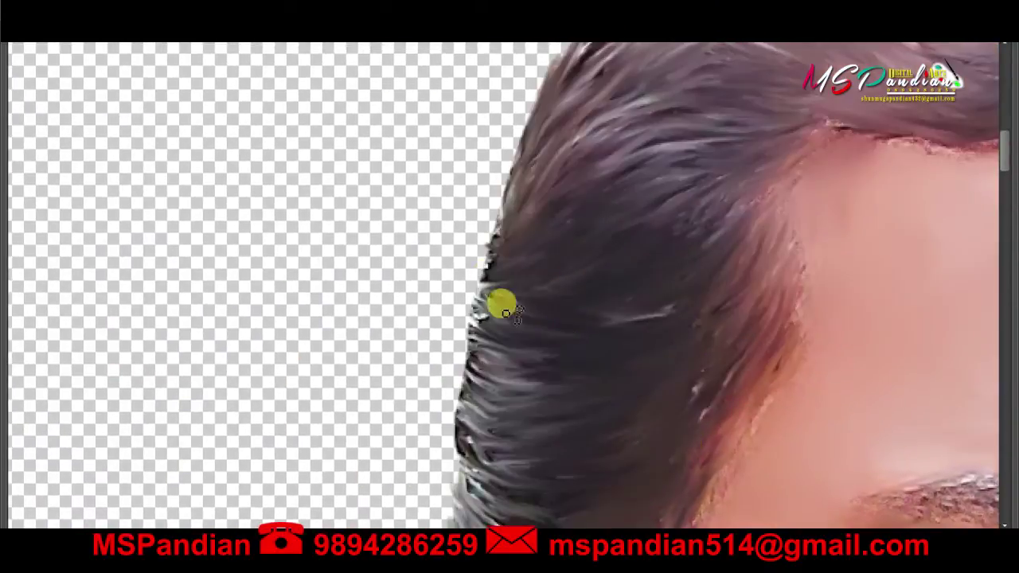
pyautogui.scroll(-1, 509, 398)
pyautogui.scroll(4, 502, 131)
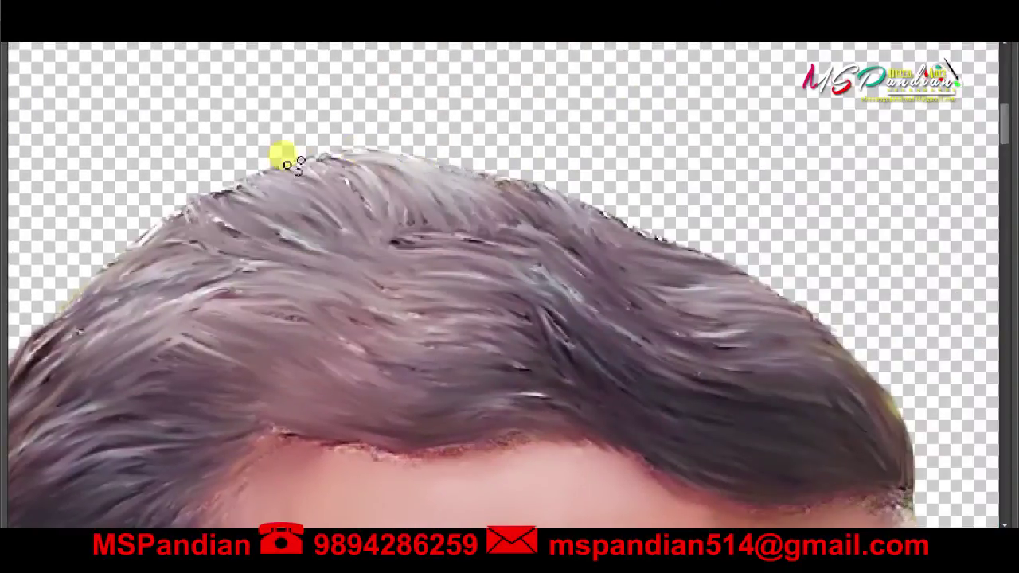
pyautogui.scroll(-3, 577, 211)
pyautogui.scroll(-1, 629, 287)
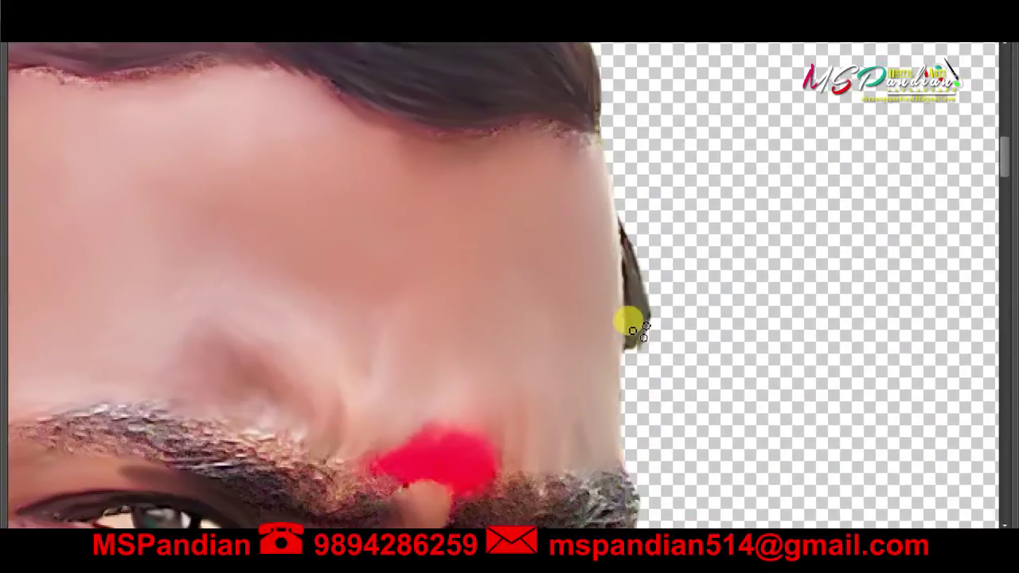
pyautogui.scroll(-3, 628, 258)
pyautogui.scroll(-2, 610, 255)
pyautogui.hscroll(-5, 477, 253)
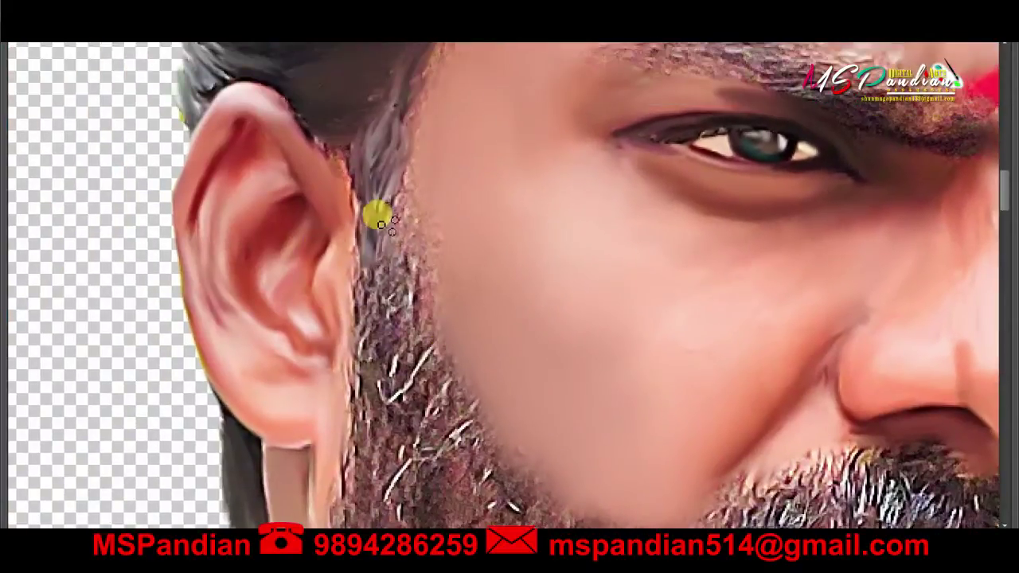
pyautogui.scroll(-1, 429, 207)
pyautogui.hscroll(-2, 446, 223)
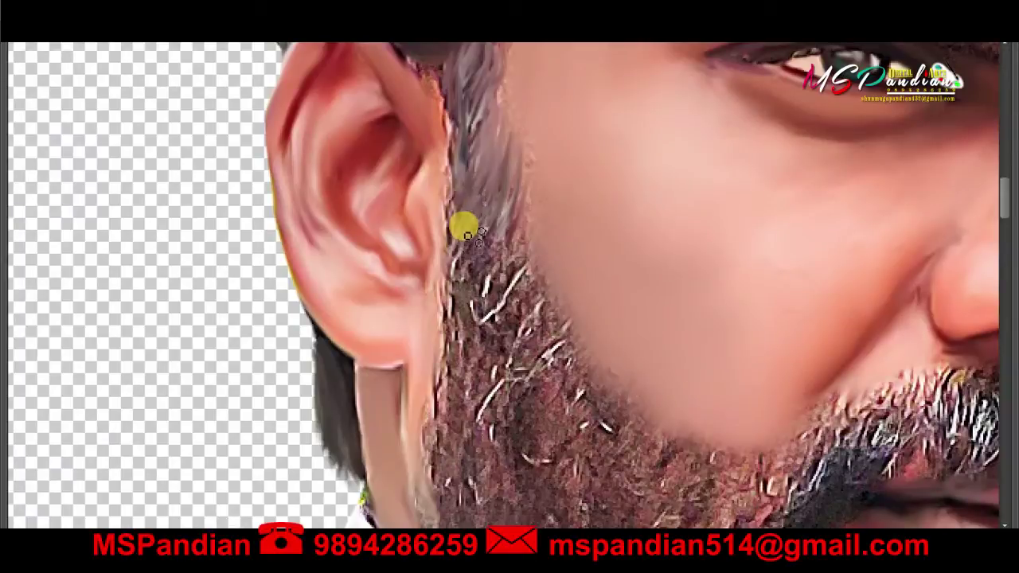
pyautogui.hscroll(-2, 516, 183)
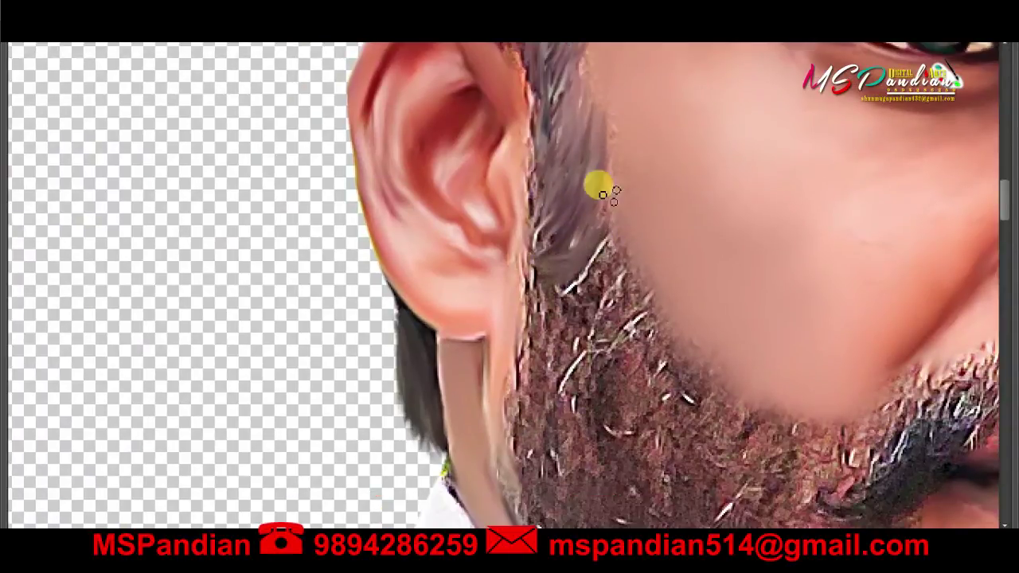
pyautogui.scroll(-2, 593, 189)
pyautogui.moveTo(564, 203); pyautogui.dragTo(535, 219)
pyautogui.hotkey('ctrl', '-')
pyautogui.hotkey('ctrl', '-')
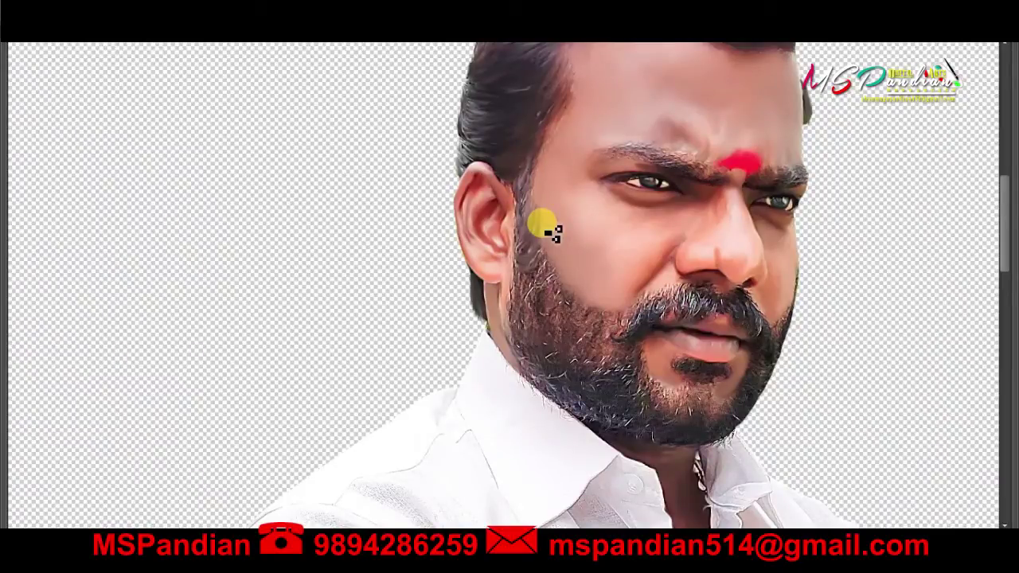
# - Smudge the jaw beard below the ear, pulling brown strands down to the neck edge
pyautogui.hotkey('ctrl', '+')
pyautogui.hotkey('ctrl', '+')
pyautogui.hotkey('ctrl', '+')
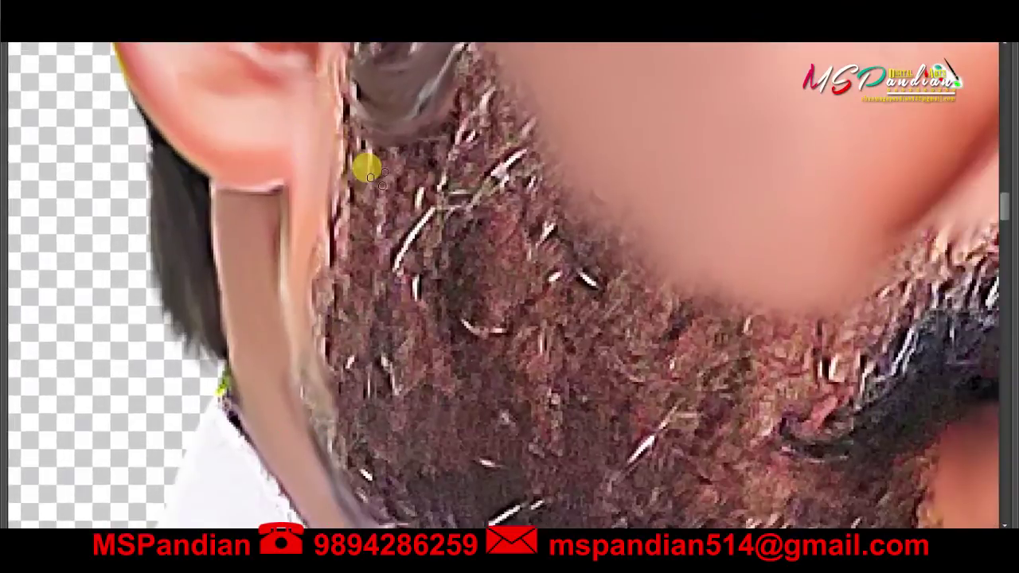
pyautogui.moveTo(363, 167); pyautogui.dragTo(403, 326)
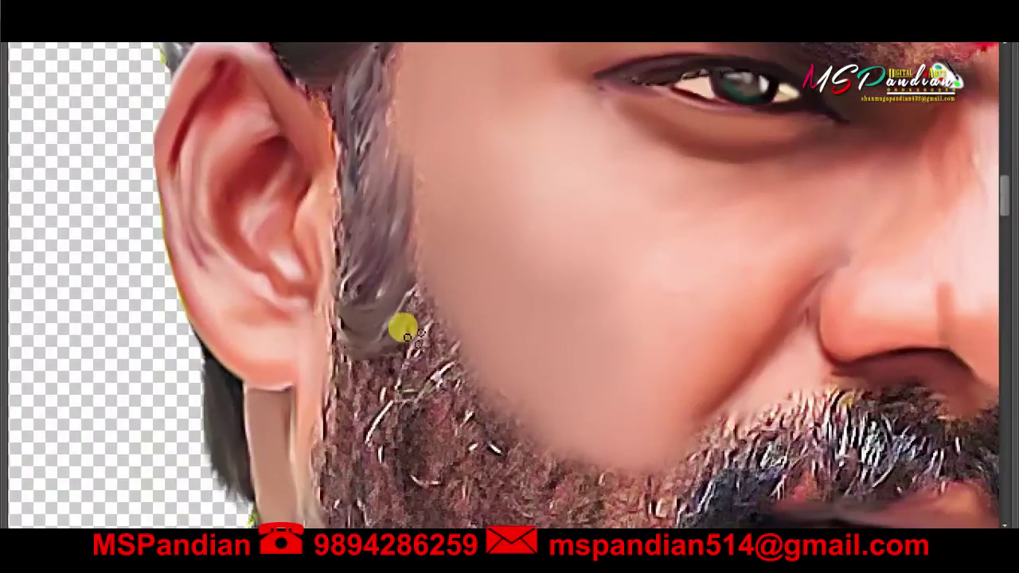
pyautogui.moveTo(417, 363); pyautogui.dragTo(401, 305)
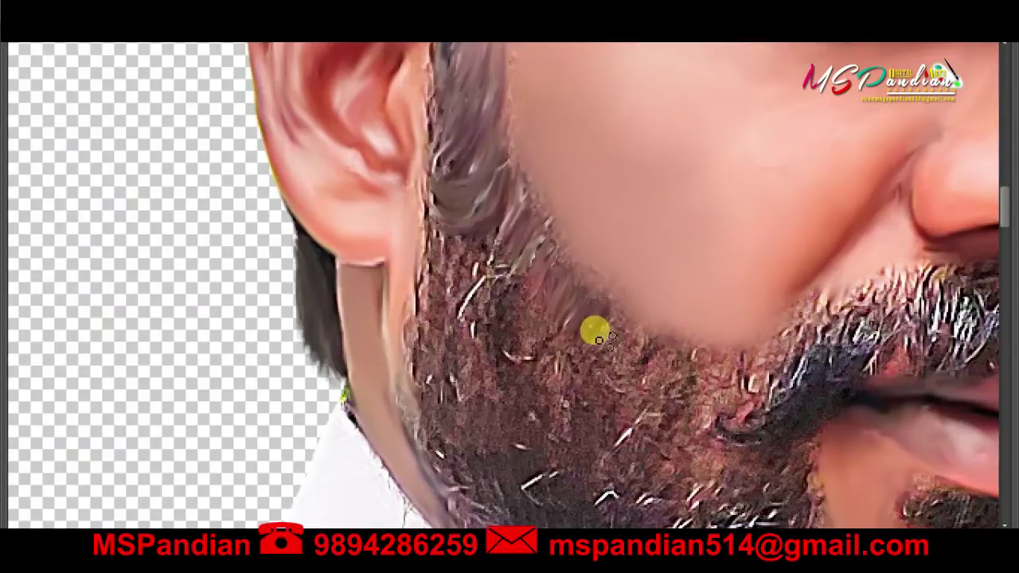
pyautogui.moveTo(599, 341); pyautogui.dragTo(679, 352)
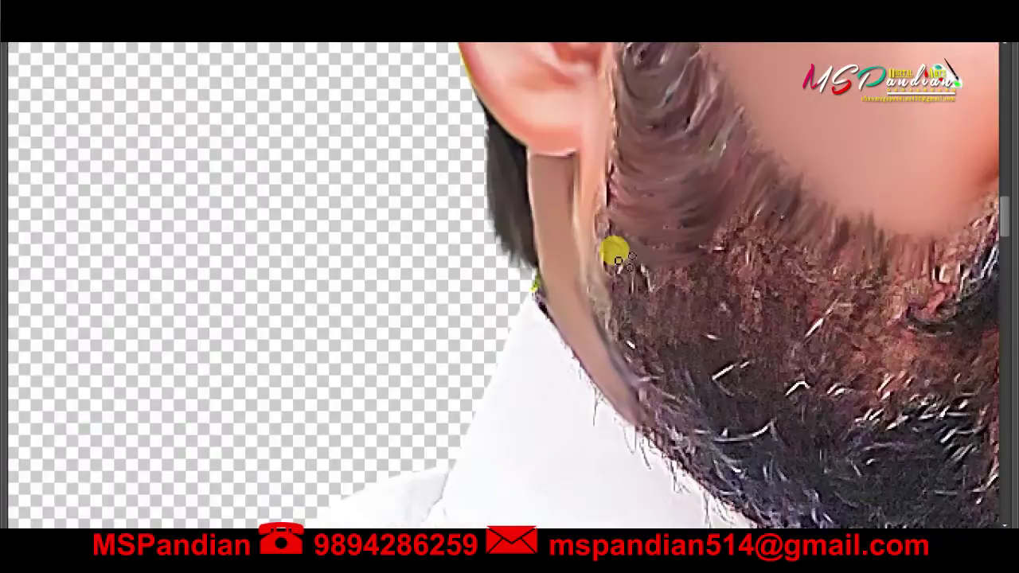
pyautogui.moveTo(612, 253); pyautogui.dragTo(645, 344)
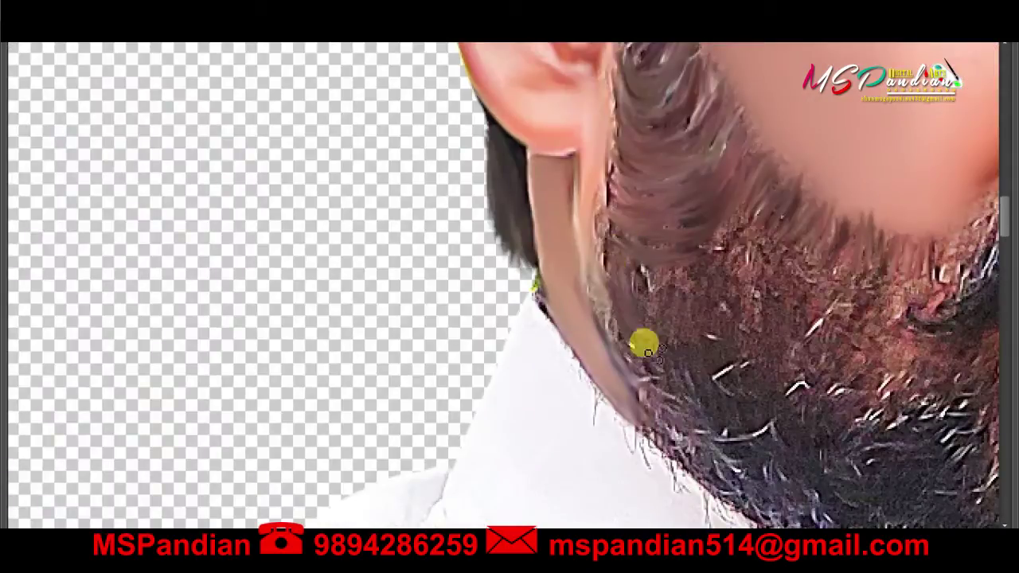
pyautogui.moveTo(709, 266)
pyautogui.mouseDown()
pyautogui.moveTo(610, 246)
pyautogui.moveTo(724, 259)
pyautogui.moveTo(769, 236)
pyautogui.moveTo(648, 316)
pyautogui.mouseUp()
pyautogui.moveTo(754, 334)
pyautogui.mouseDown()
pyautogui.moveTo(582, 264)
pyautogui.moveTo(607, 223)
pyautogui.moveTo(676, 191)
pyautogui.mouseUp()
pyautogui.moveTo(605, 292)
pyautogui.mouseDown()
pyautogui.moveTo(628, 320)
pyautogui.moveTo(687, 230)
pyautogui.moveTo(655, 243)
pyautogui.moveTo(671, 281)
pyautogui.moveTo(730, 265)
pyautogui.moveTo(678, 268)
pyautogui.moveTo(746, 264)
pyautogui.mouseUp()
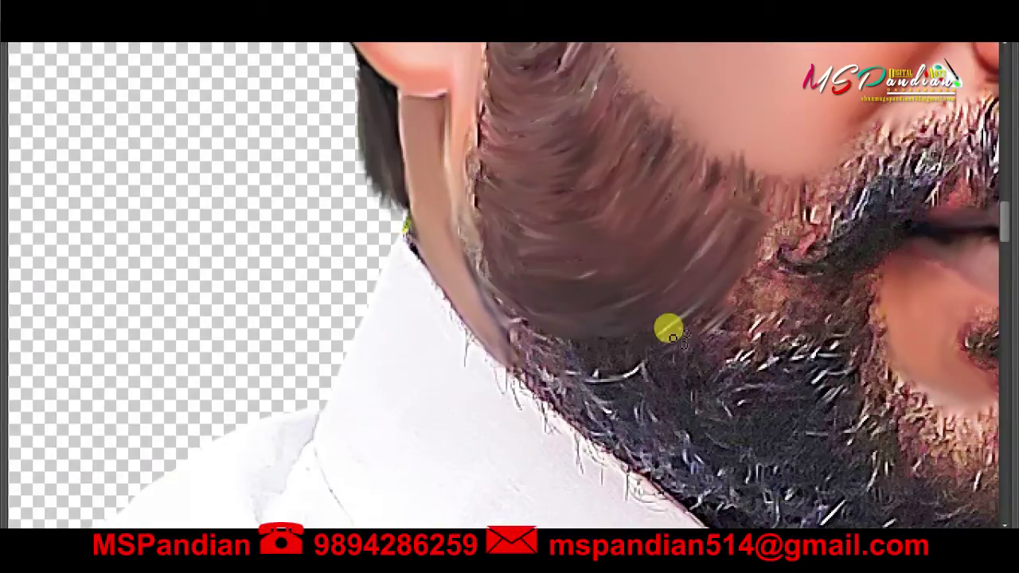
pyautogui.moveTo(668, 328)
pyautogui.mouseDown()
pyautogui.moveTo(780, 186)
pyautogui.moveTo(641, 327)
pyautogui.mouseUp()
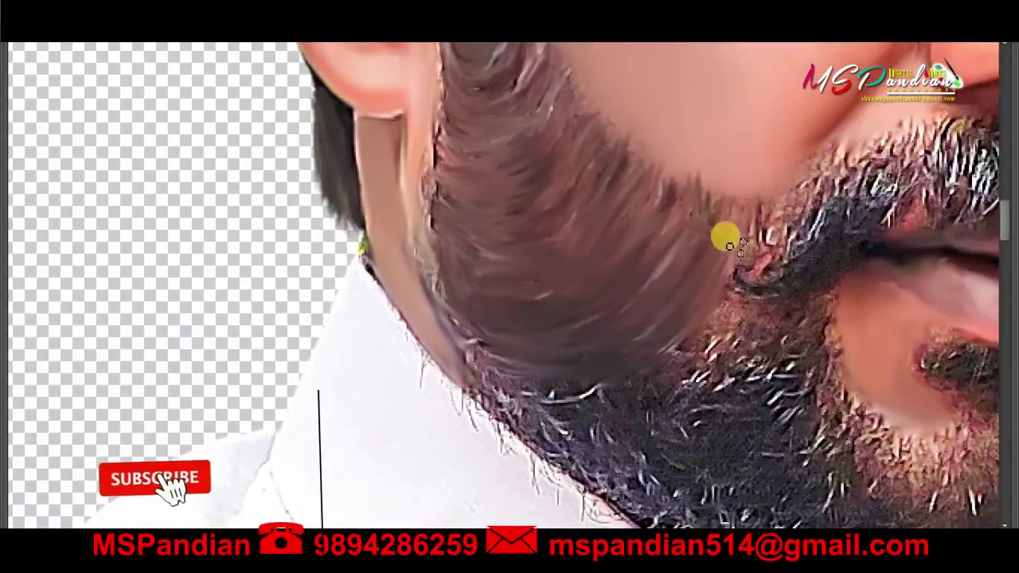
pyautogui.scroll(-2, 677, 302)
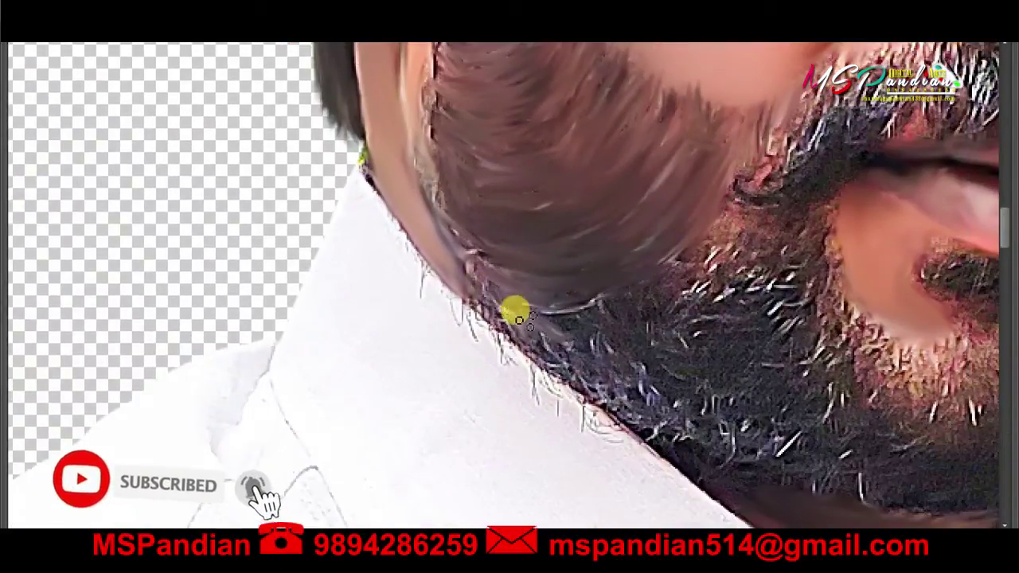
pyautogui.moveTo(516, 312)
pyautogui.mouseDown()
pyautogui.moveTo(594, 302)
pyautogui.moveTo(696, 225)
pyautogui.moveTo(660, 289)
pyautogui.moveTo(688, 354)
pyautogui.moveTo(638, 289)
pyautogui.mouseUp()
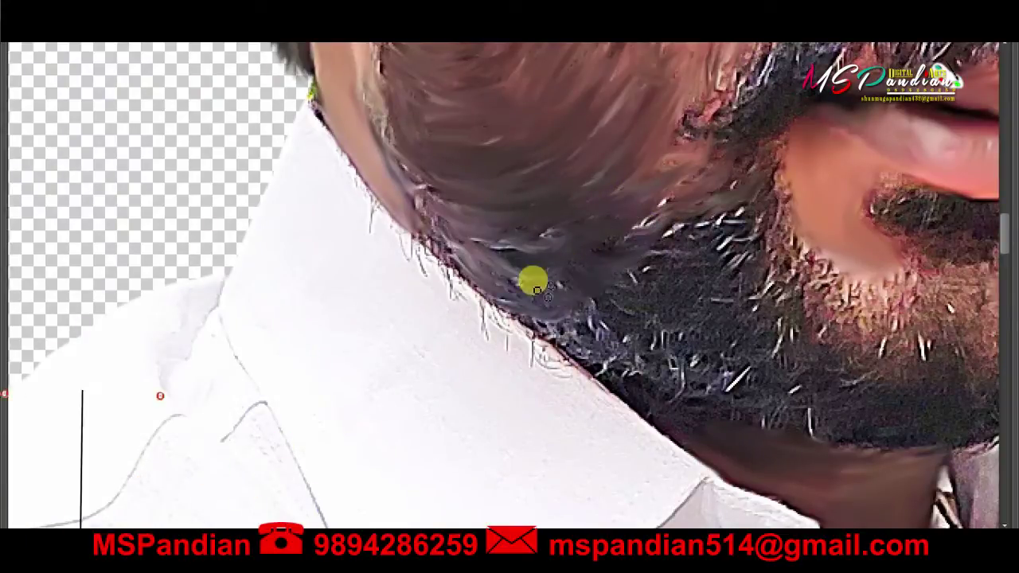
# - Zoom in on the chin and collar and smudge the beard beside the chin
pyautogui.scroll(-2, 675, 284)
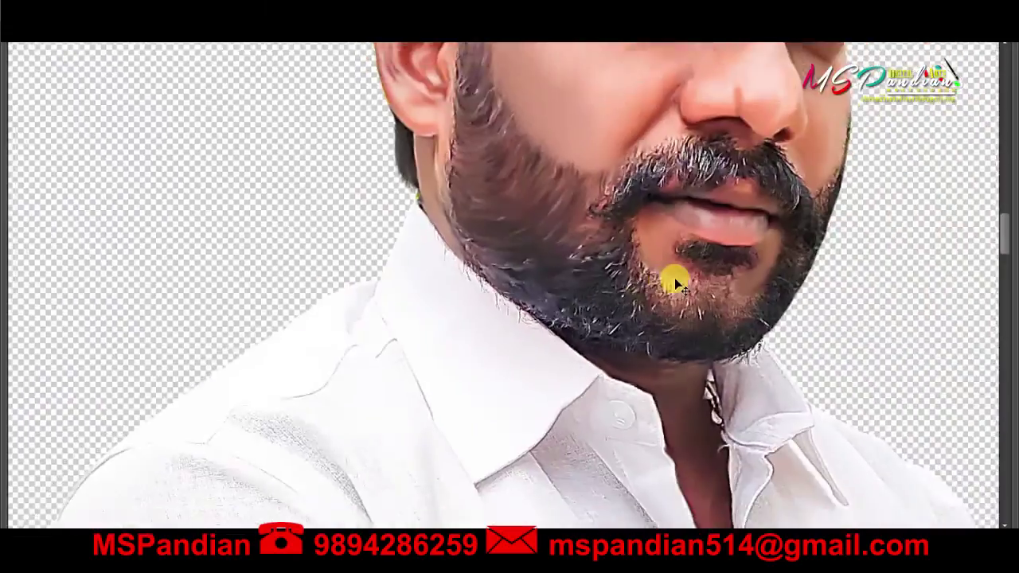
pyautogui.scroll(2, 675, 284)
pyautogui.moveTo(555, 274); pyautogui.dragTo(509, 228)
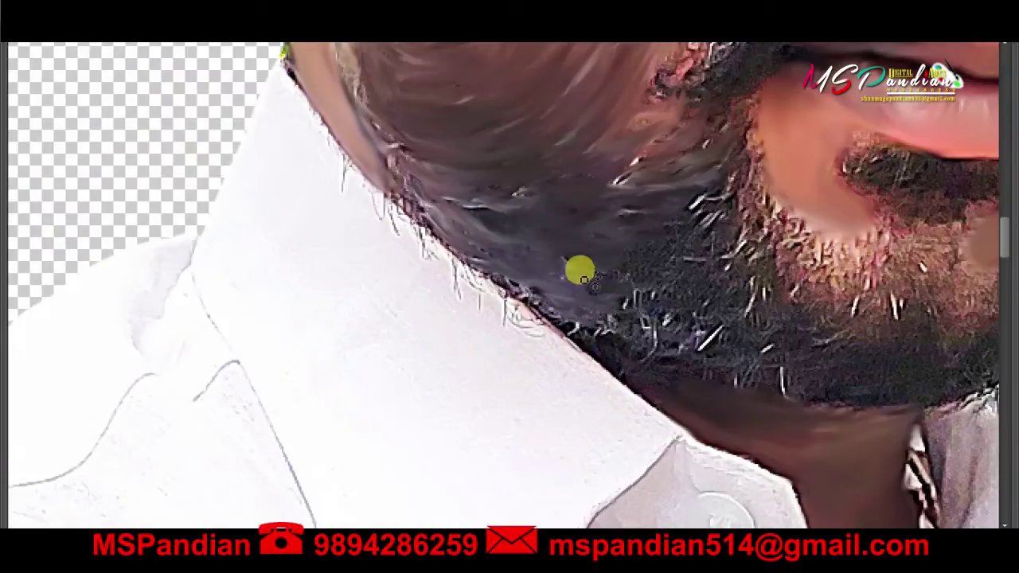
pyautogui.moveTo(743, 146); pyautogui.dragTo(734, 277)
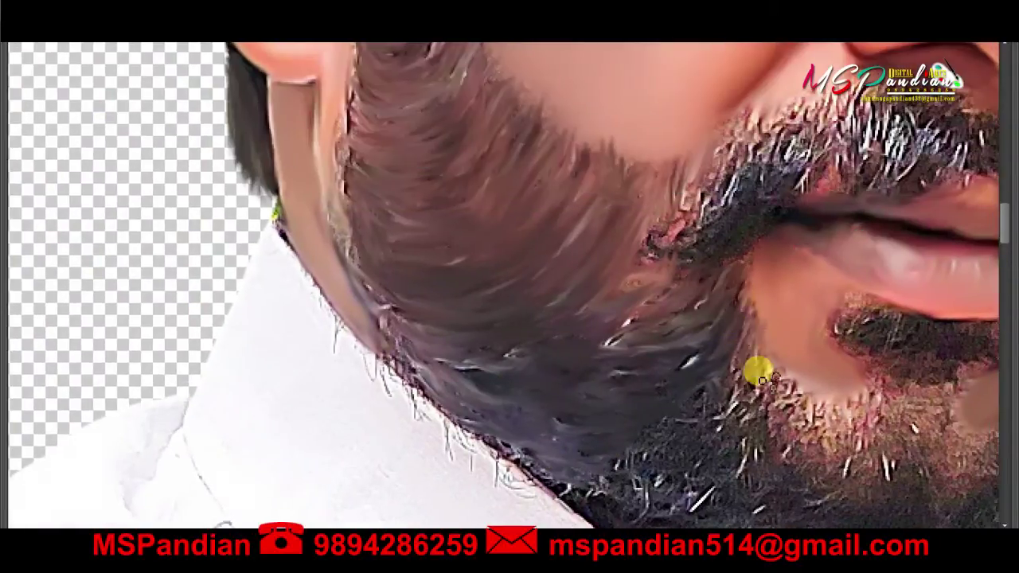
pyautogui.moveTo(760, 374); pyautogui.dragTo(699, 256)
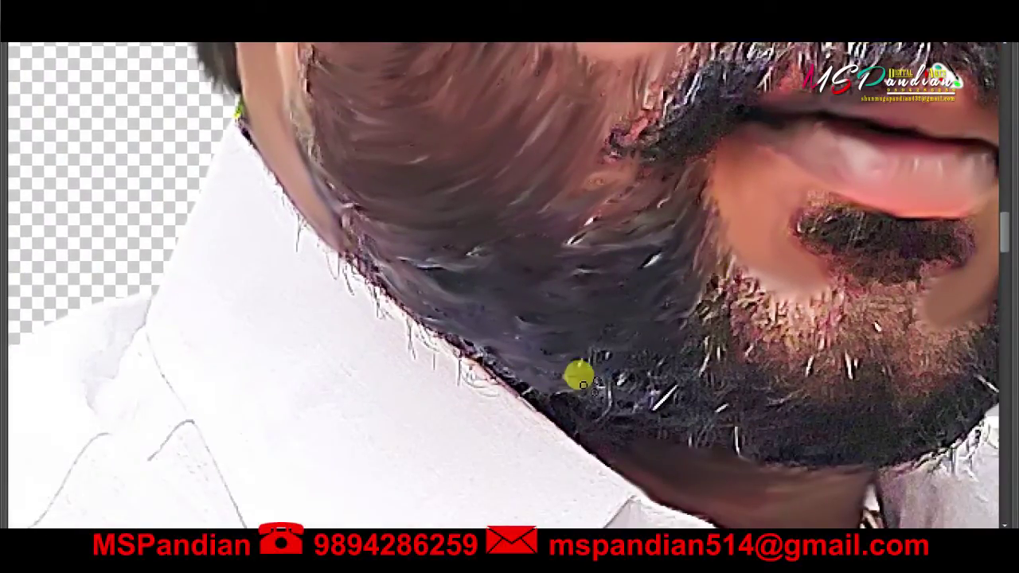
pyautogui.moveTo(676, 368)
pyautogui.mouseDown()
pyautogui.moveTo(691, 303)
pyautogui.moveTo(723, 297)
pyautogui.moveTo(741, 324)
pyautogui.moveTo(624, 386)
pyautogui.moveTo(538, 303)
pyautogui.mouseUp()
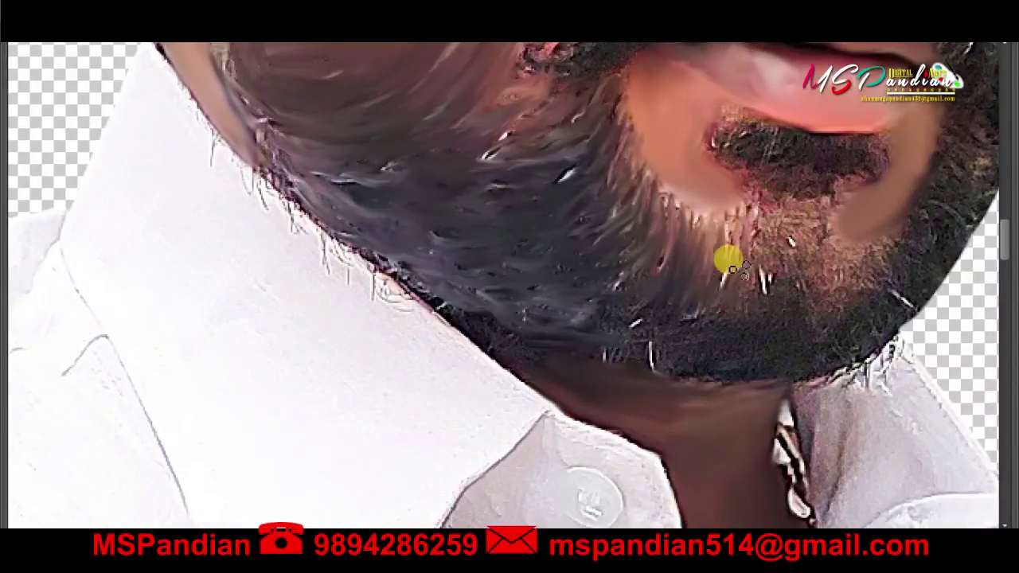
# - Smudge the chin beard hairs and its edges along the chin and above the collar
pyautogui.moveTo(729, 262); pyautogui.dragTo(810, 328)
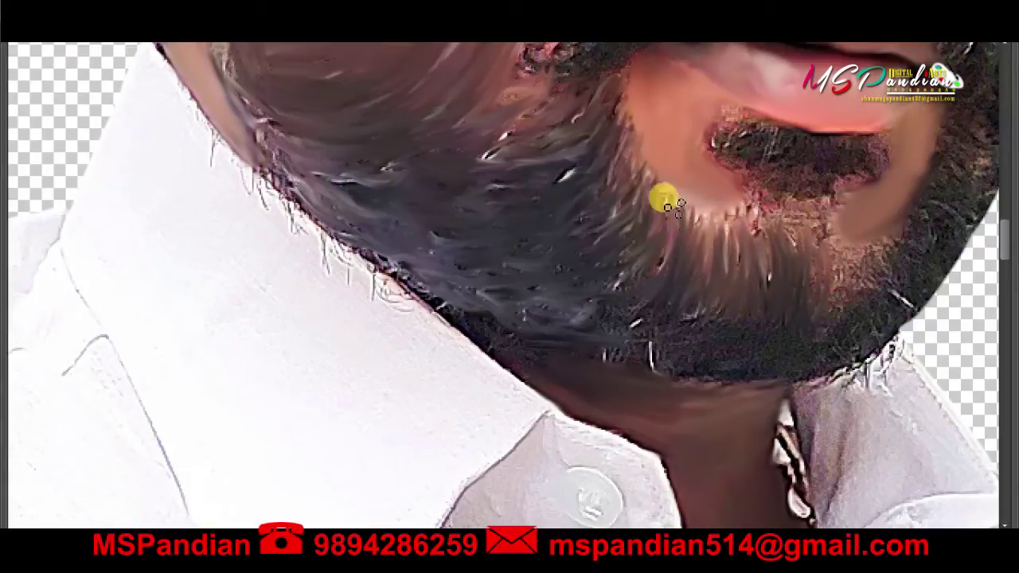
pyautogui.moveTo(661, 318); pyautogui.dragTo(701, 307)
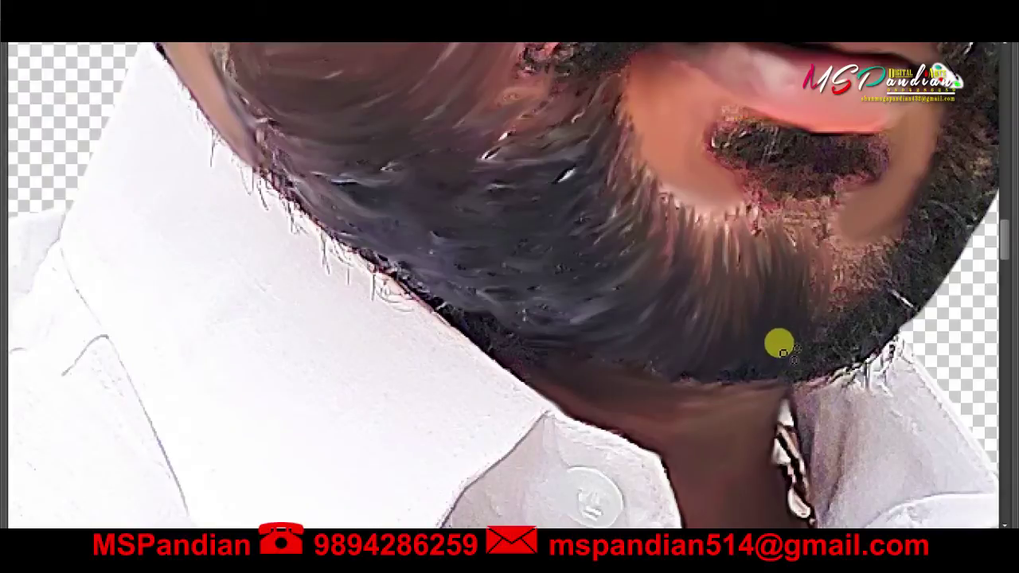
pyautogui.moveTo(779, 344); pyautogui.dragTo(694, 254)
pyautogui.moveTo(740, 193)
pyautogui.mouseDown()
pyautogui.moveTo(769, 159)
pyautogui.moveTo(789, 220)
pyautogui.moveTo(815, 191)
pyautogui.mouseUp()
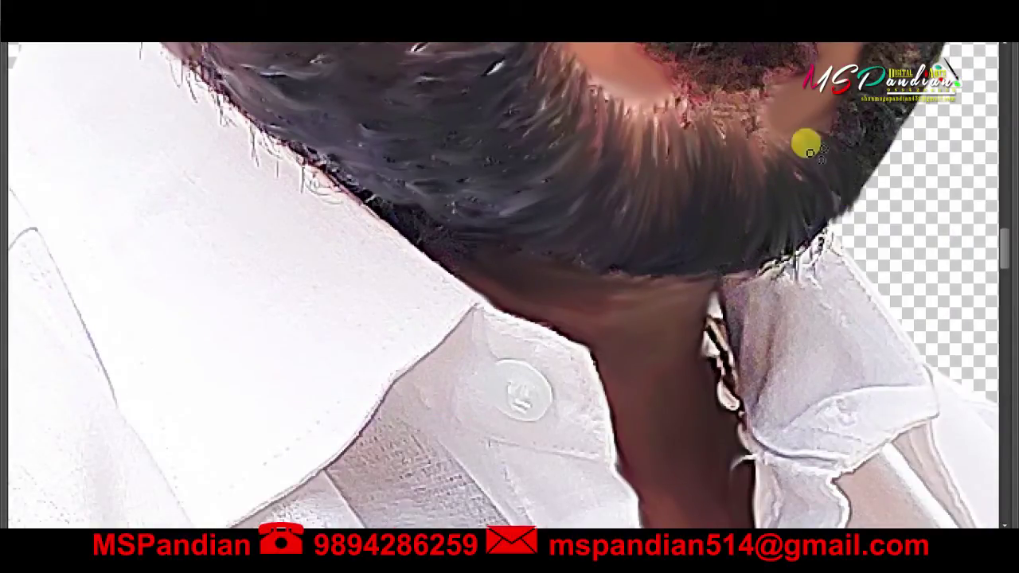
pyautogui.scroll(-5, 807, 147)
pyautogui.scroll(5, 706, 250)
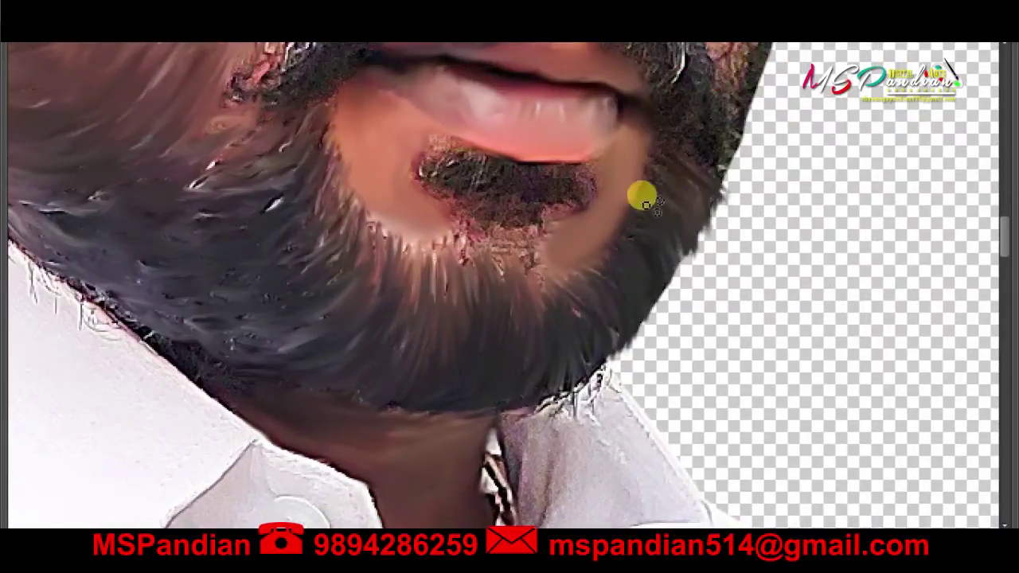
pyautogui.scroll(2, 676, 326)
# - Smear the moustache hairs upward from the lip toward and below the nose
pyautogui.scroll(4, 761, 130)
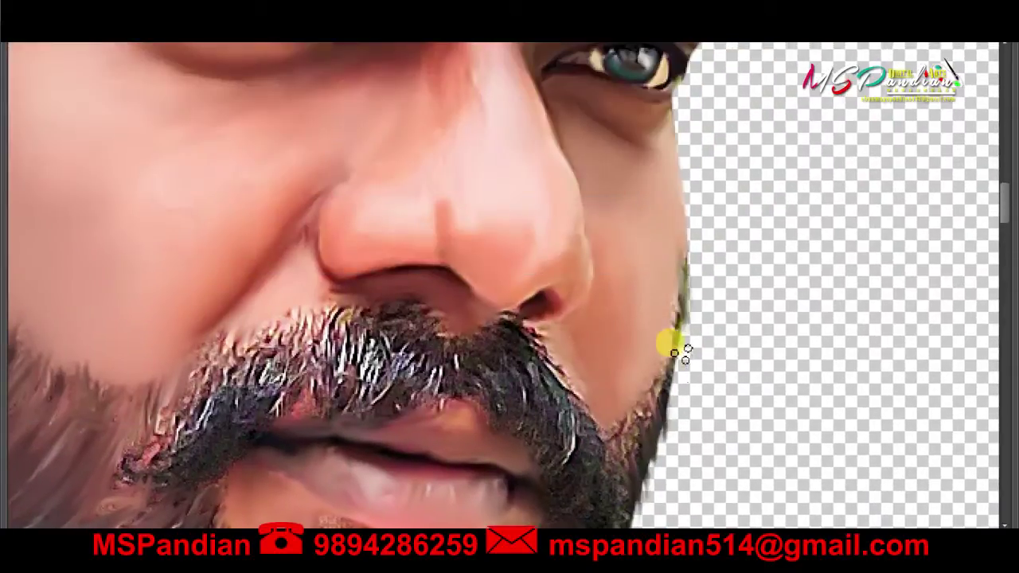
pyautogui.scroll(-4, 671, 341)
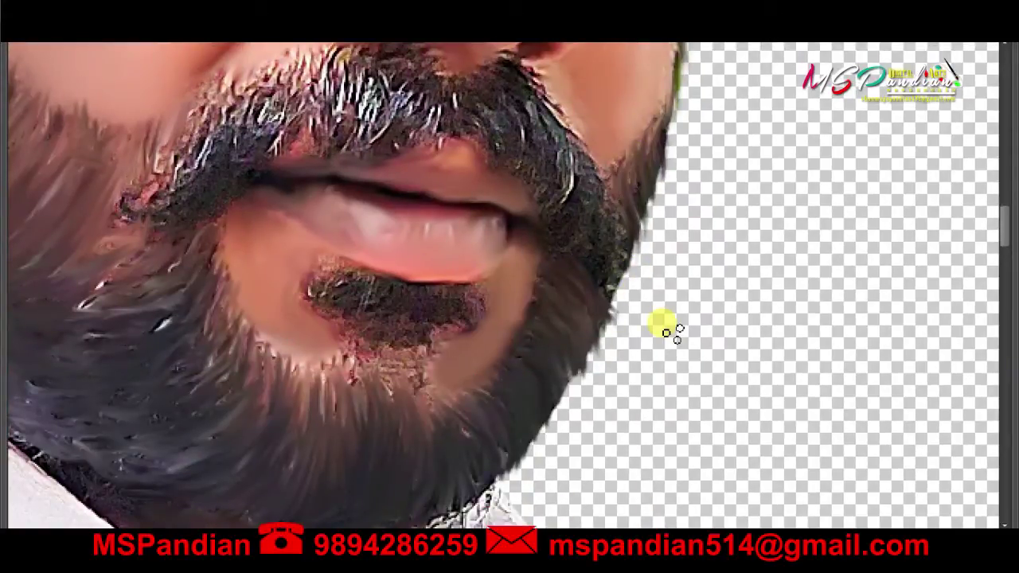
pyautogui.scroll(-1, 374, 358)
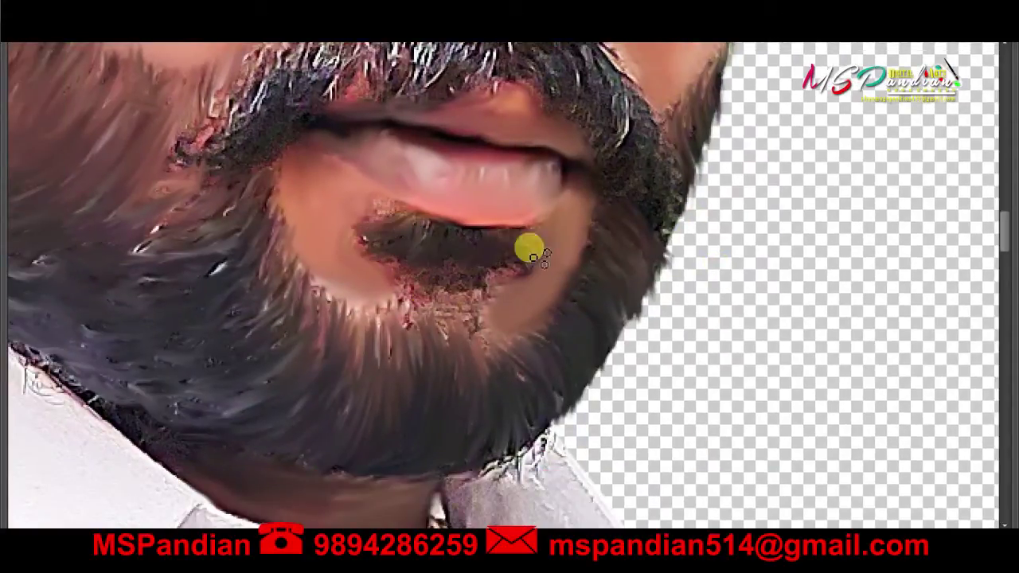
pyautogui.scroll(-1, 446, 251)
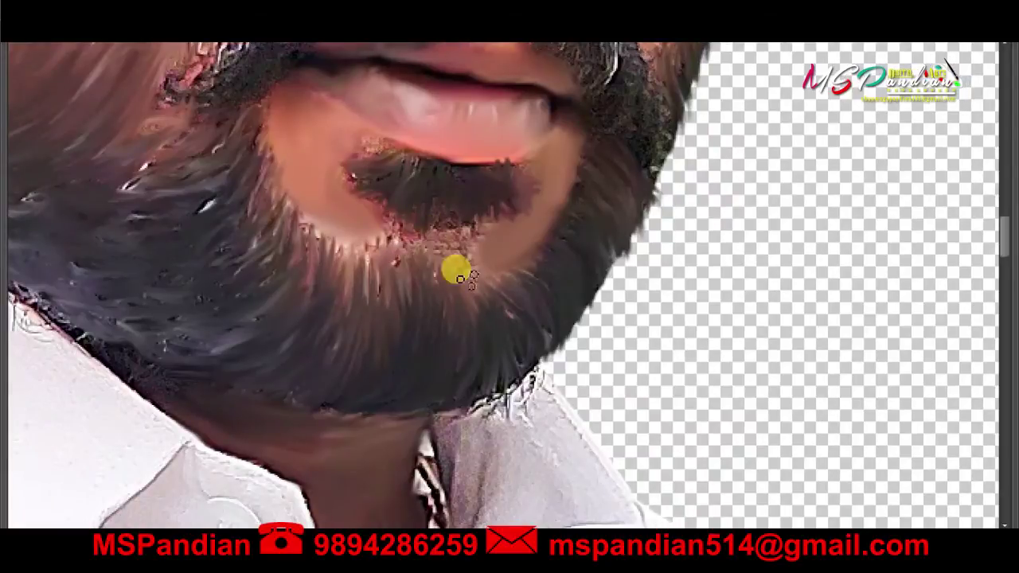
pyautogui.scroll(5, 406, 311)
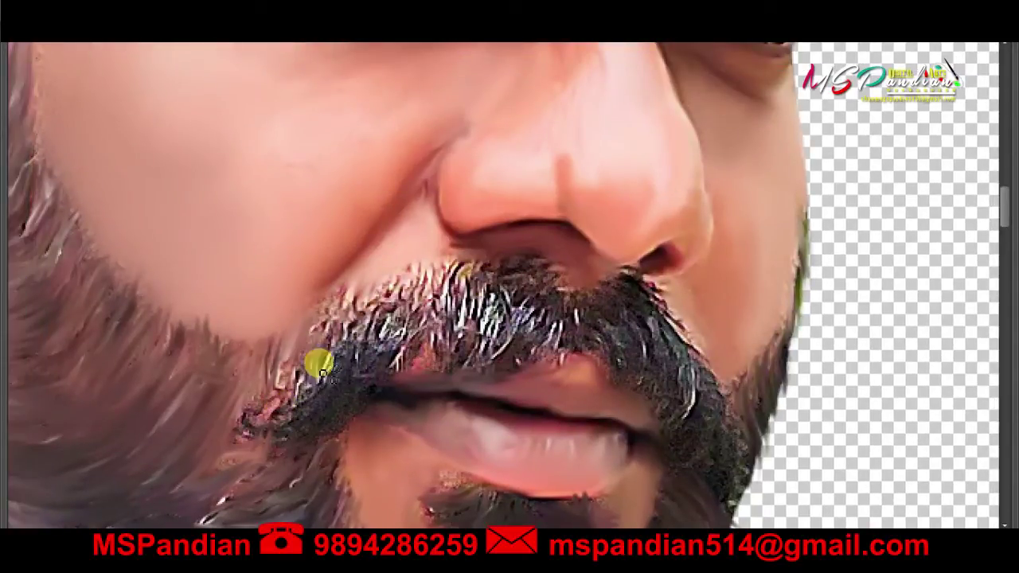
pyautogui.moveTo(350, 352)
pyautogui.mouseDown()
pyautogui.moveTo(369, 344)
pyautogui.moveTo(415, 270)
pyautogui.moveTo(425, 291)
pyautogui.moveTo(451, 296)
pyautogui.moveTo(448, 357)
pyautogui.mouseUp()
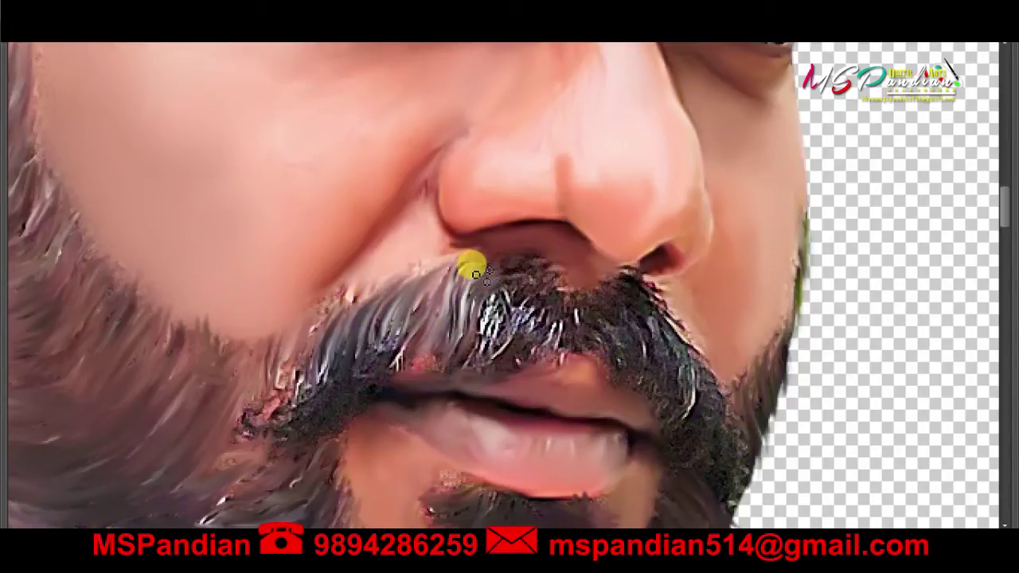
pyautogui.moveTo(476, 271)
pyautogui.mouseDown()
pyautogui.moveTo(473, 325)
pyautogui.moveTo(555, 288)
pyautogui.mouseUp()
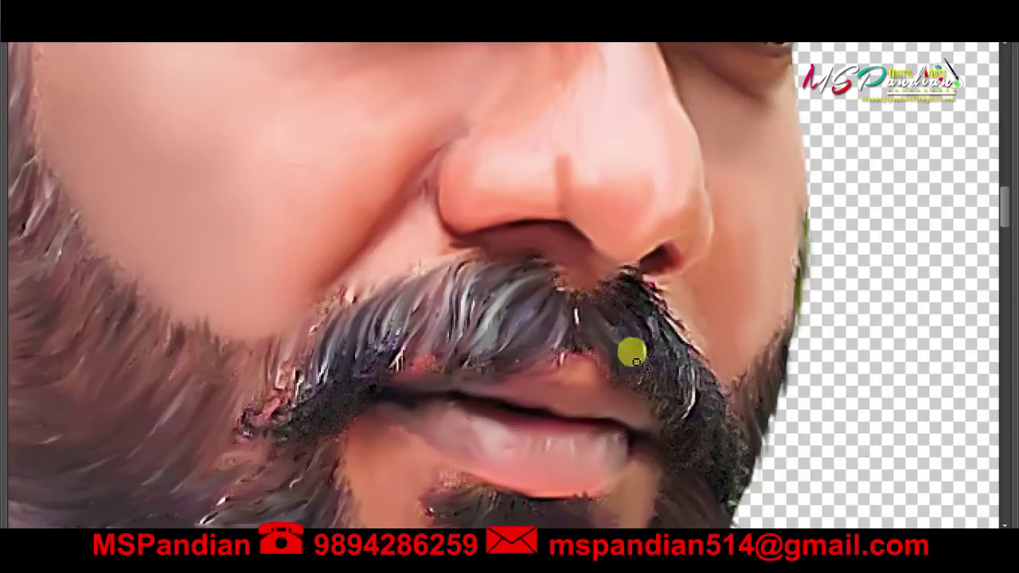
# - Pull the moustache's right and left ends down and outward into curving strands
pyautogui.moveTo(674, 396)
pyautogui.mouseDown()
pyautogui.moveTo(600, 322)
pyautogui.moveTo(610, 335)
pyautogui.mouseUp()
pyautogui.moveTo(555, 262); pyautogui.dragTo(683, 425)
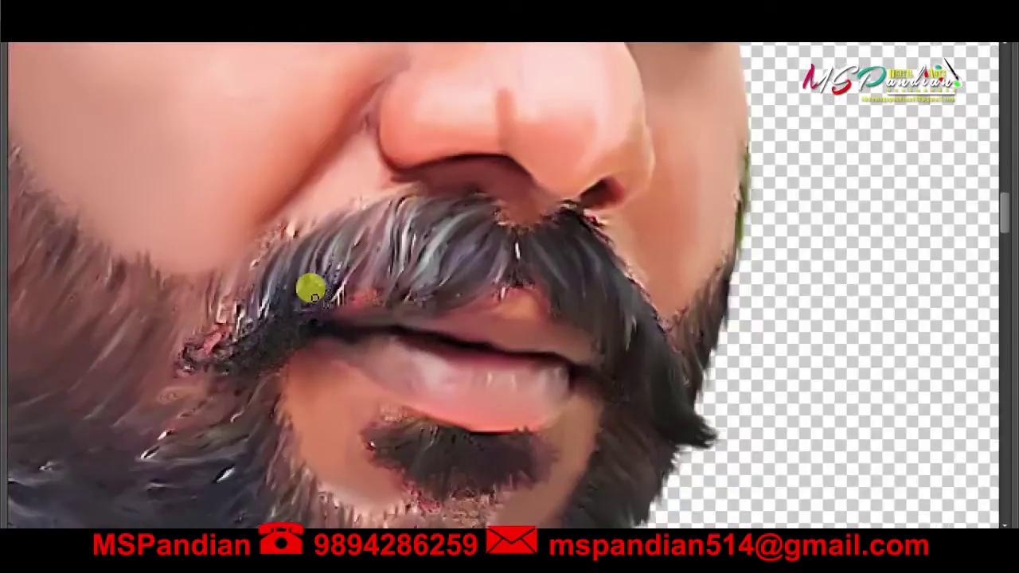
pyautogui.moveTo(311, 289); pyautogui.dragTo(265, 293)
pyautogui.moveTo(311, 262)
pyautogui.mouseDown()
pyautogui.moveTo(220, 369)
pyautogui.moveTo(438, 358)
pyautogui.mouseUp()
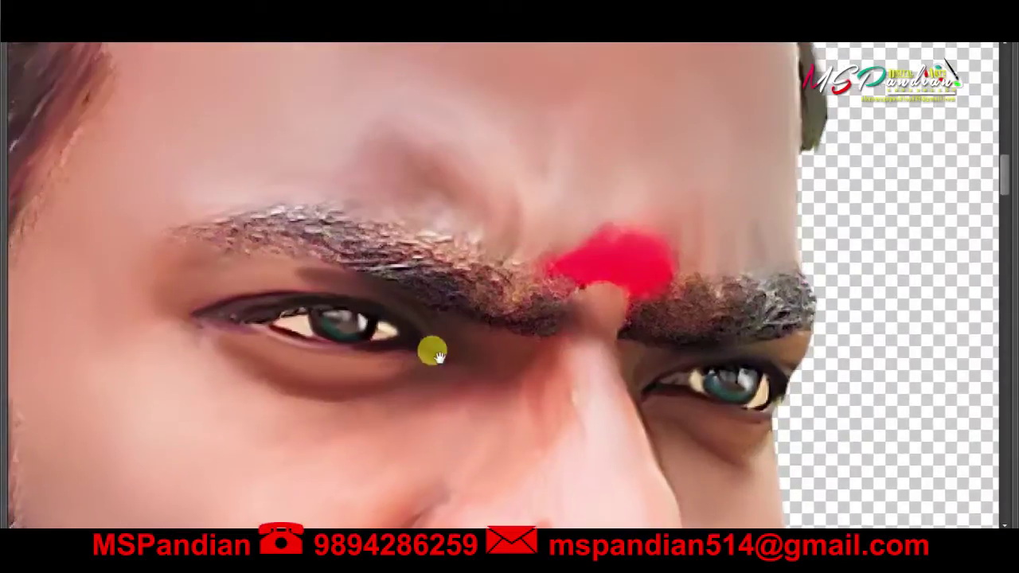
# - Smudge the inner left eyebrow into soft painted strokes
pyautogui.moveTo(512, 310)
pyautogui.mouseDown()
pyautogui.moveTo(359, 243)
pyautogui.moveTo(382, 273)
pyautogui.moveTo(316, 218)
pyautogui.mouseUp()
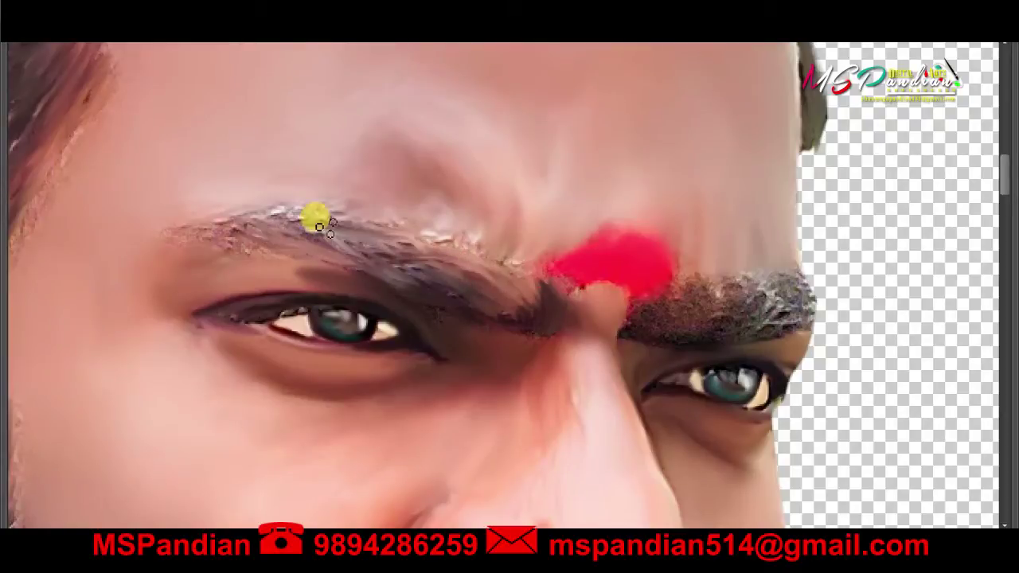
pyautogui.moveTo(537, 297); pyautogui.dragTo(288, 188)
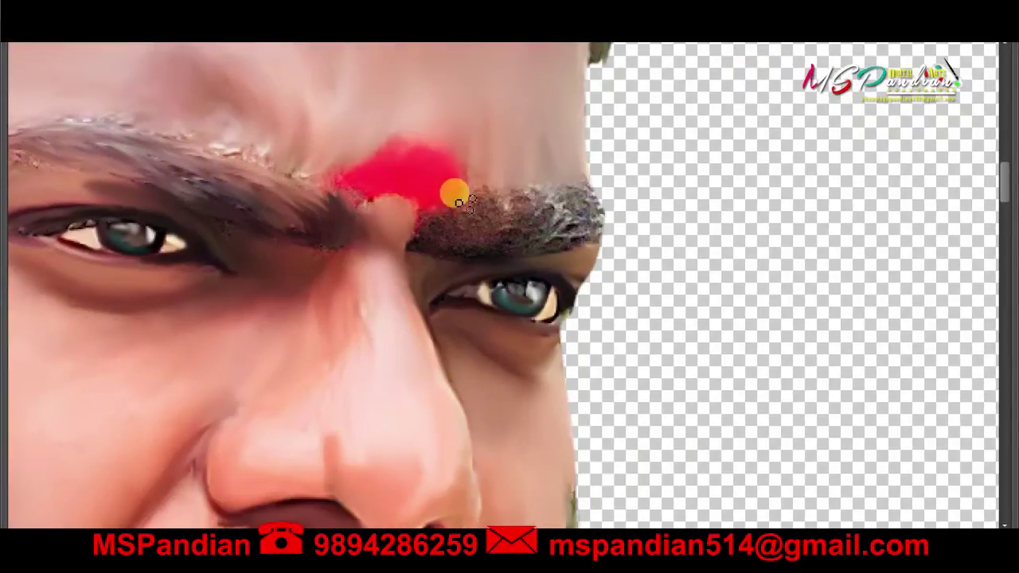
pyautogui.hotkey('ctrl', '-')
pyautogui.hotkey('ctrl', '-')
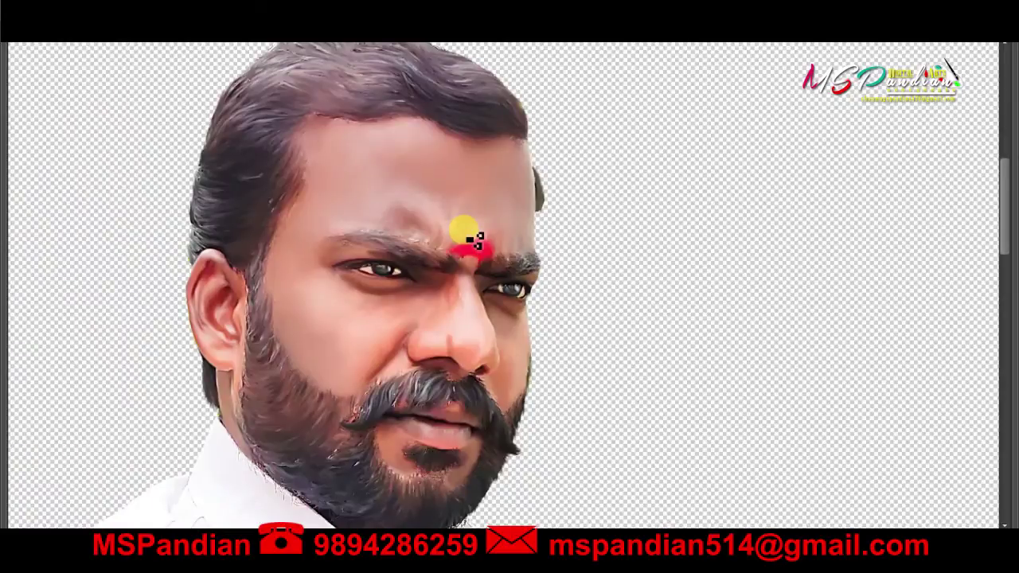
pyautogui.hotkey('ctrl', '+')
pyautogui.hotkey('ctrl', '+')
# - Smudge the right eyebrow into painted strokes and check the brush presets
pyautogui.moveTo(470, 243)
pyautogui.mouseDown()
pyautogui.moveTo(533, 243)
pyautogui.moveTo(576, 197)
pyautogui.mouseUp()
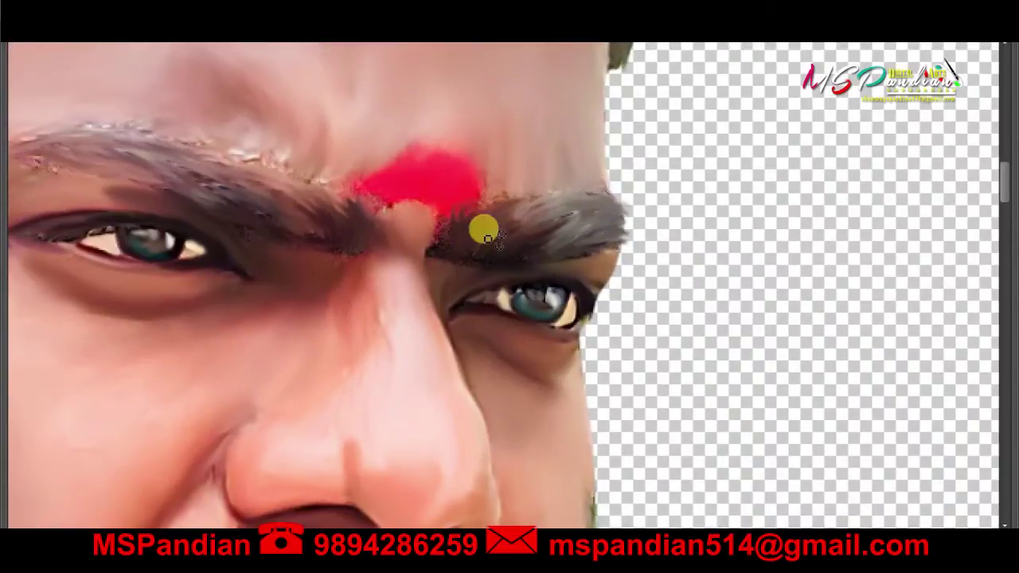
pyautogui.hotkey('ctrl', '-')
pyautogui.hotkey('ctrl', '-')
pyautogui.hotkey('ctrl', '+')
pyautogui.hotkey('ctrl', '+')
pyautogui.rightClick(525, 229)
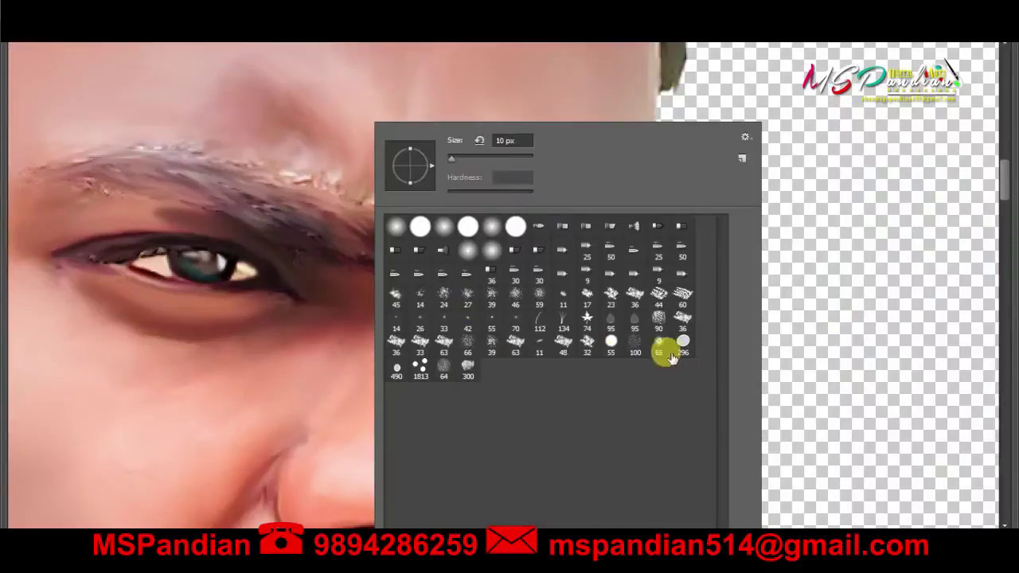
pyautogui.press('Escape')
# - Toggle the Brush panel and fit the whole face and shirt on screen
pyautogui.hscroll(-3, 222, 167)
pyautogui.moveTo(280, 231); pyautogui.dragTo(273, 227)
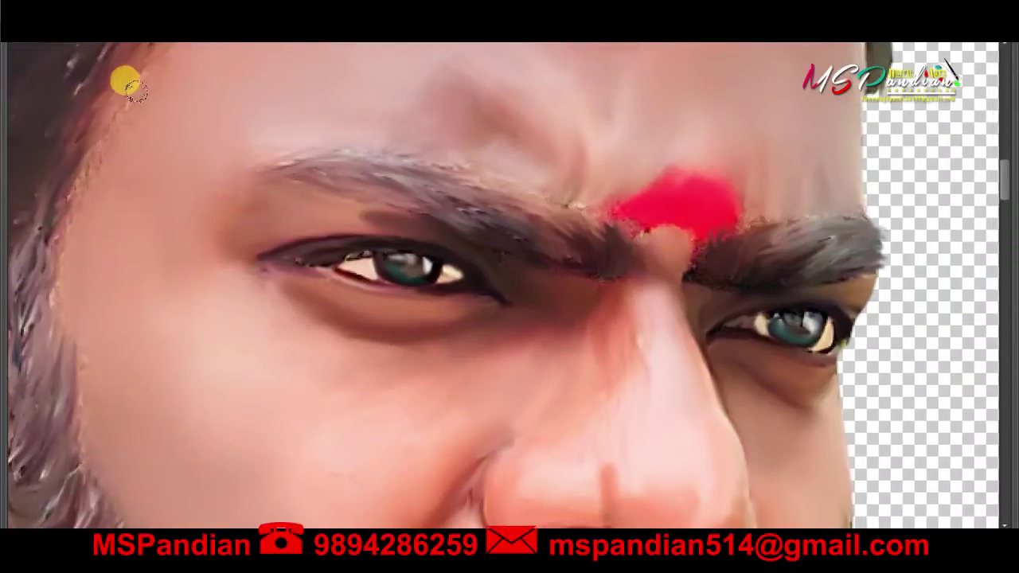
pyautogui.scroll(-3, 103, 151)
pyautogui.scroll(-3, 295, 191)
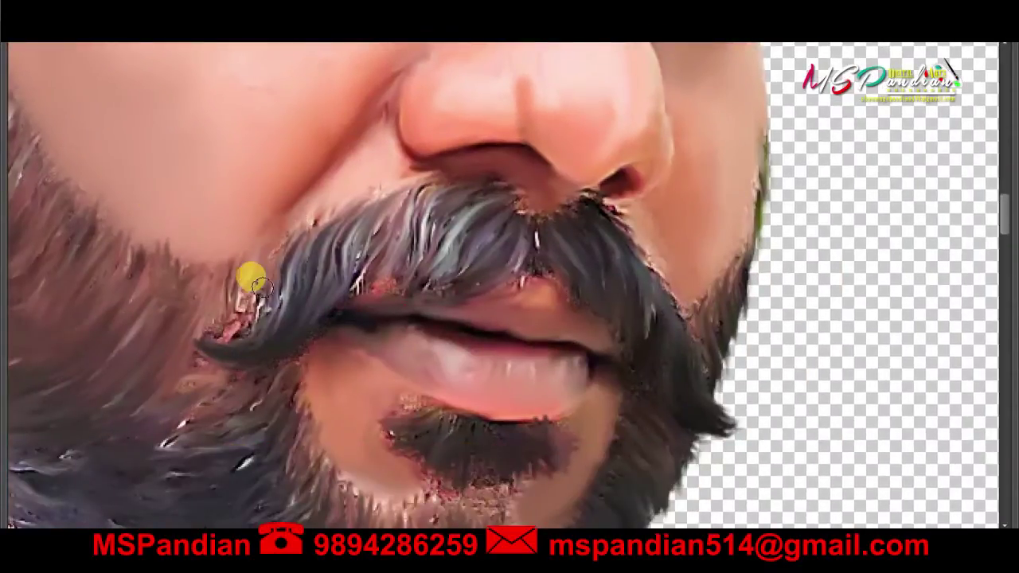
pyautogui.scroll(-3, 224, 325)
pyautogui.press('F5')
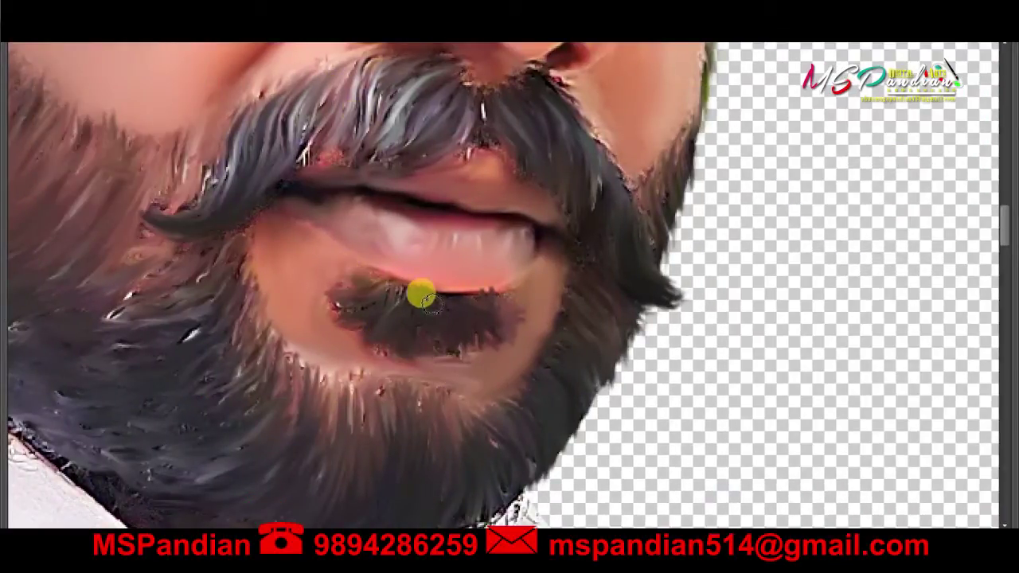
pyautogui.scroll(2, 468, 362)
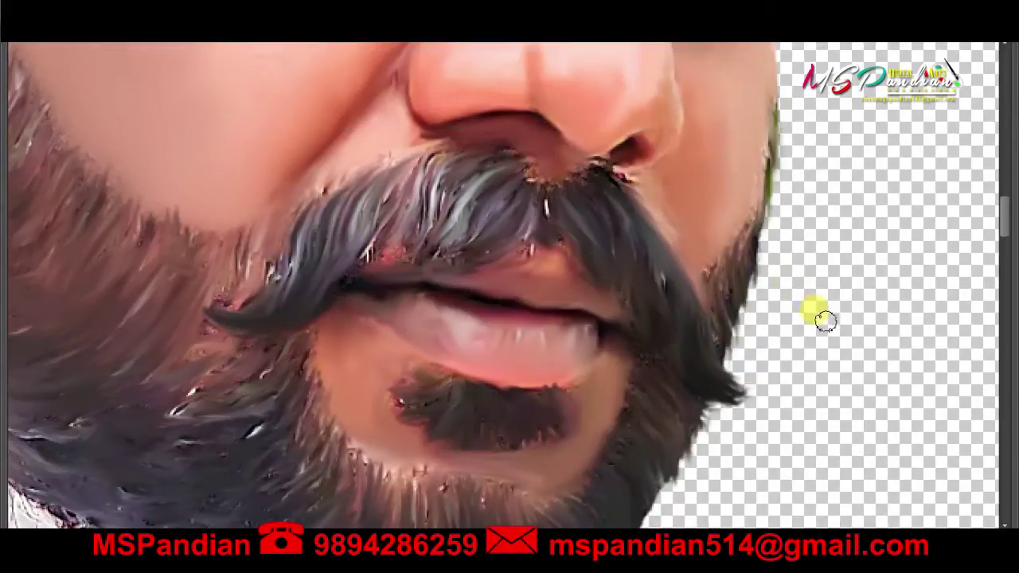
pyautogui.hotkey('ctrl', '0')
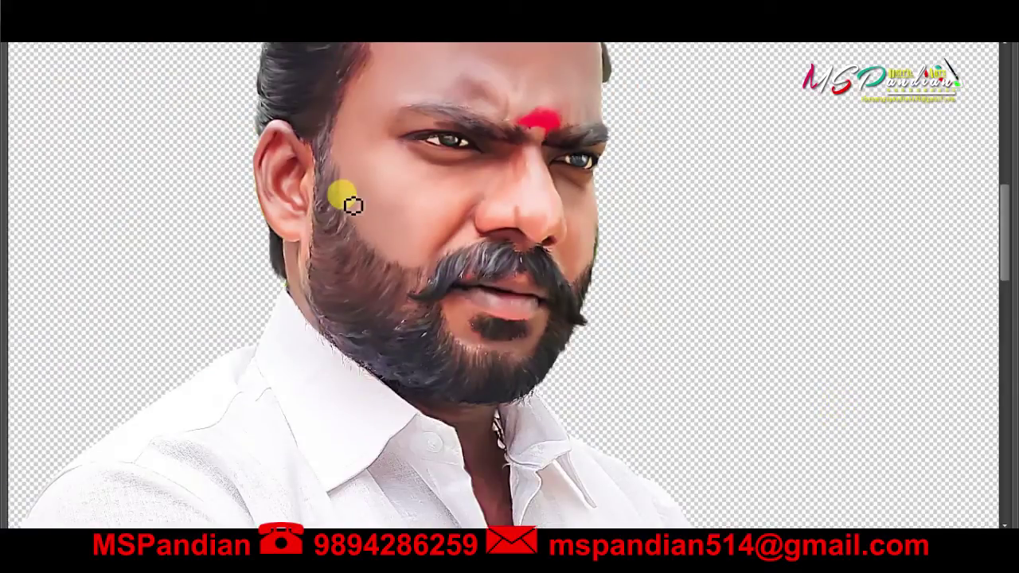
pyautogui.scroll(4, 352, 205)
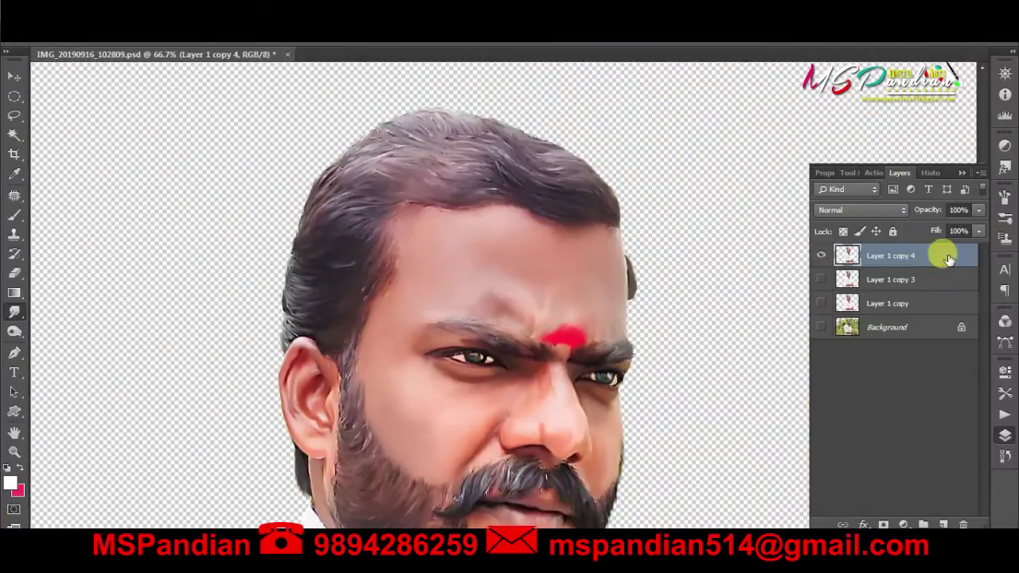
# - Merge Layer 1 copy 3 into copy 4 and duplicate it as Layer 1 copy 5
pyautogui.click(821, 255)
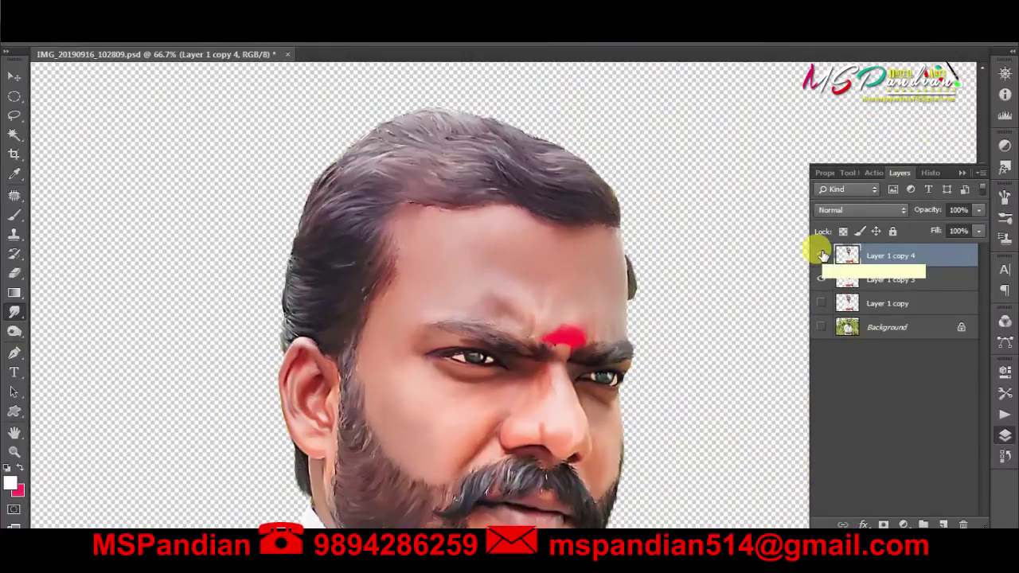
pyautogui.keyDown('shift'); pyautogui.click(876, 285); pyautogui.keyUp('shift')
pyautogui.hotkey('ctrl', 'e')
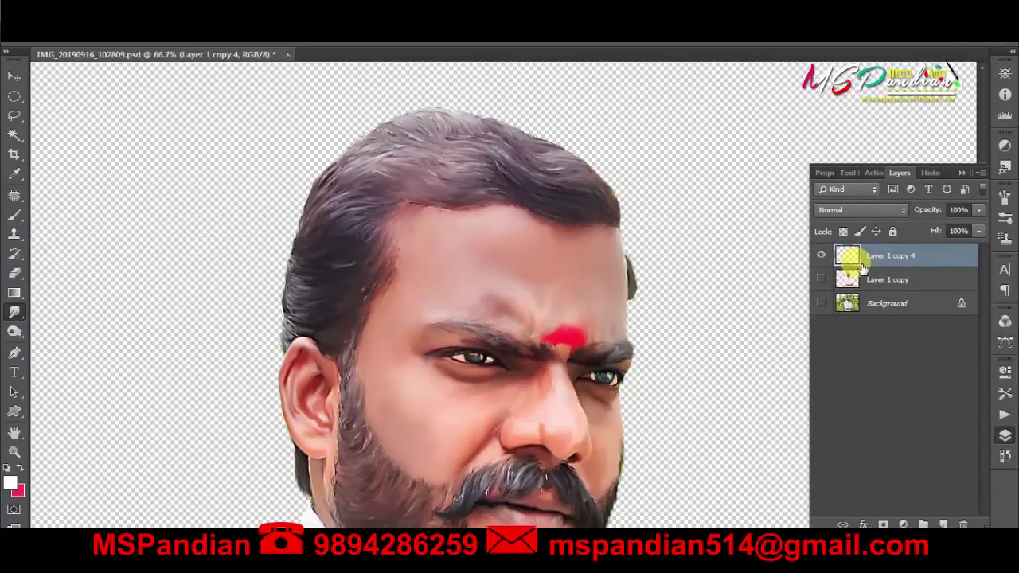
pyautogui.click(821, 255)
pyautogui.hotkey('ctrl', 'j')
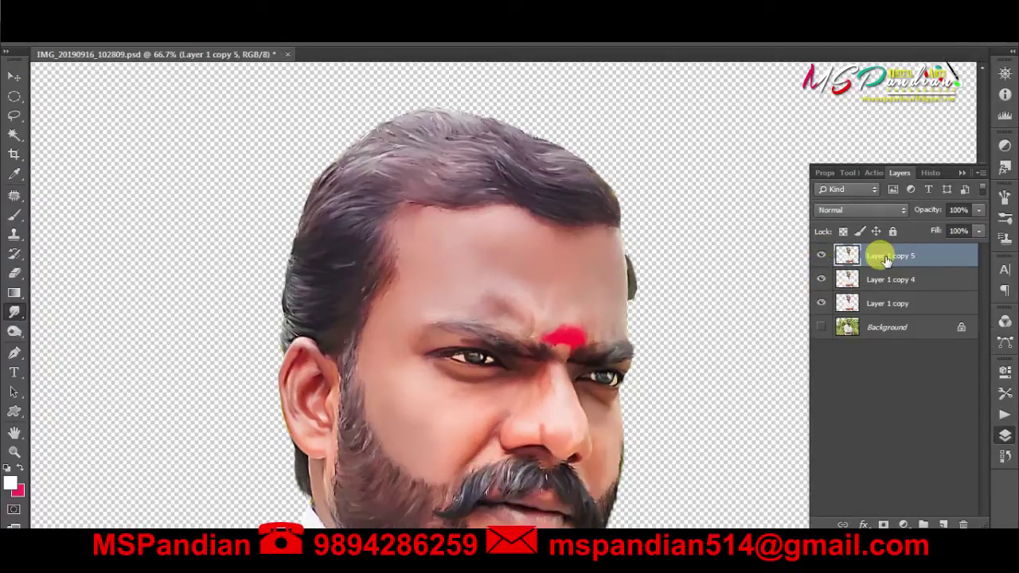
# - Hide the older layers and add a new empty Layer 1 on top
pyautogui.click(822, 279)
pyautogui.click(821, 327)
pyautogui.click(820, 303)
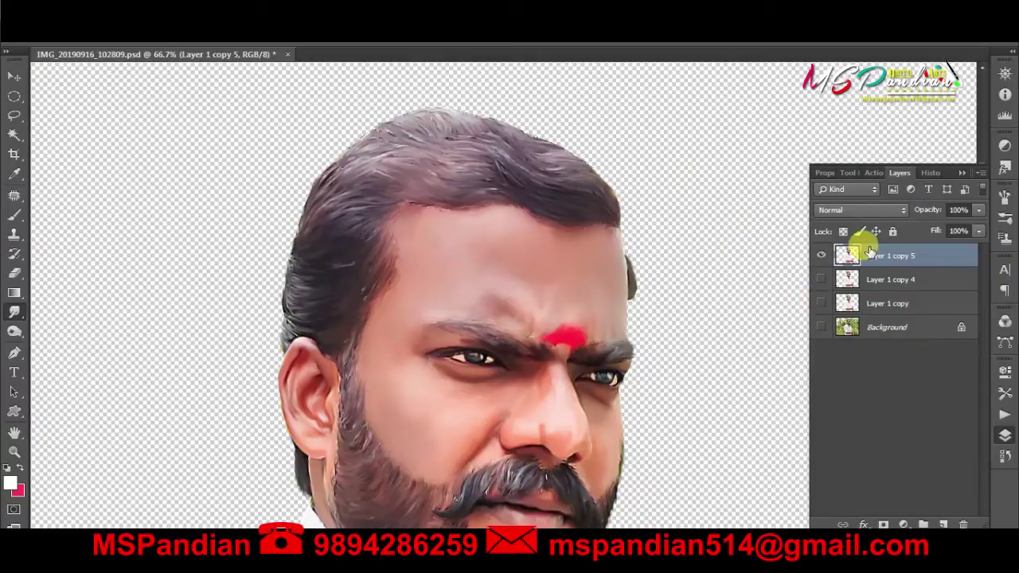
pyautogui.hotkey('ctrl', 'shift', 'n')
pyautogui.press('Return')
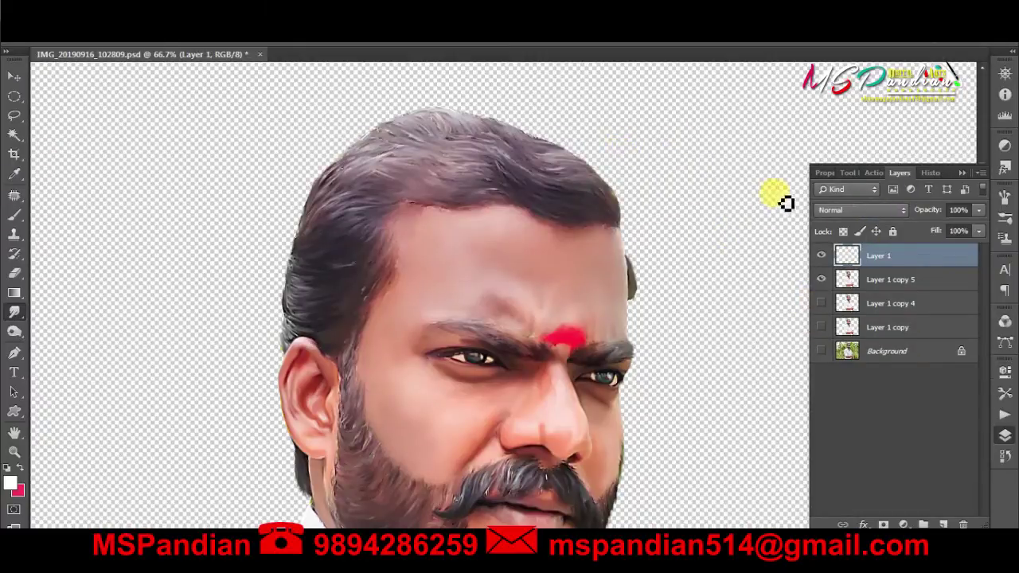
pyautogui.keyDown('ctrl'); pyautogui.click(846, 253); pyautogui.keyUp('ctrl')
pyautogui.click(527, 234)
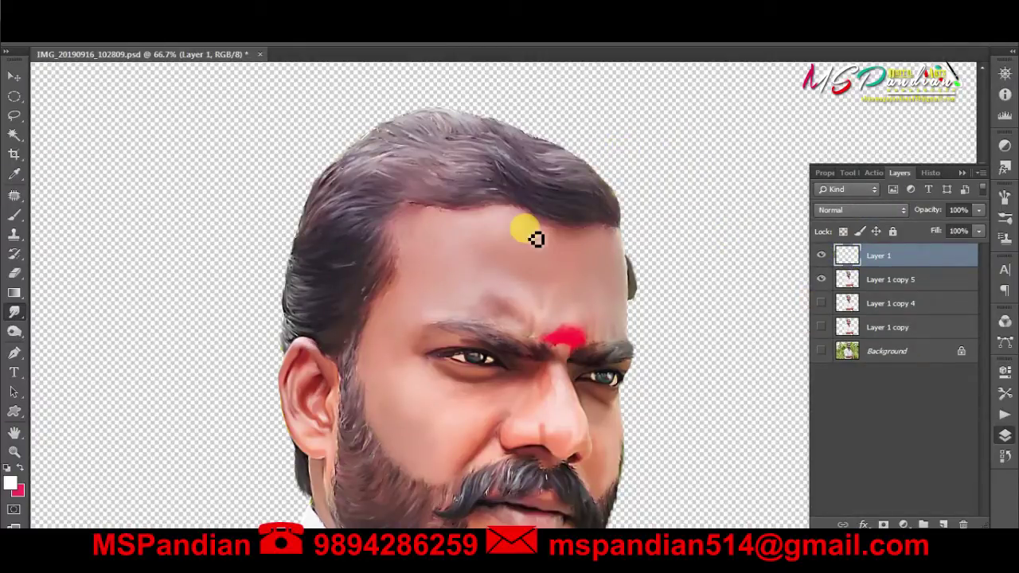
pyautogui.press('w')
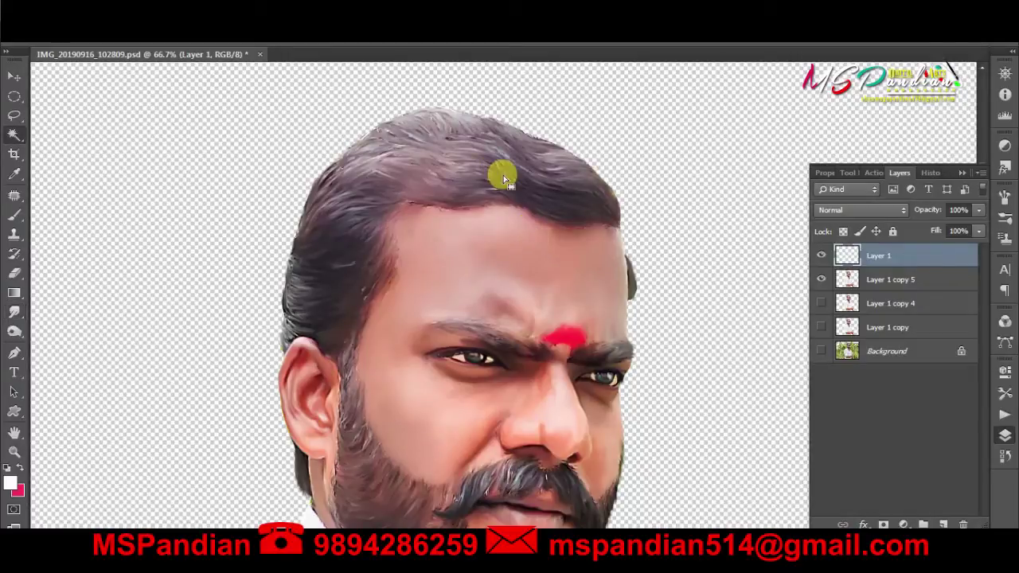
# - On Layer 1 copy 5, paint-select the hair across the top of the head
pyautogui.click(853, 278)
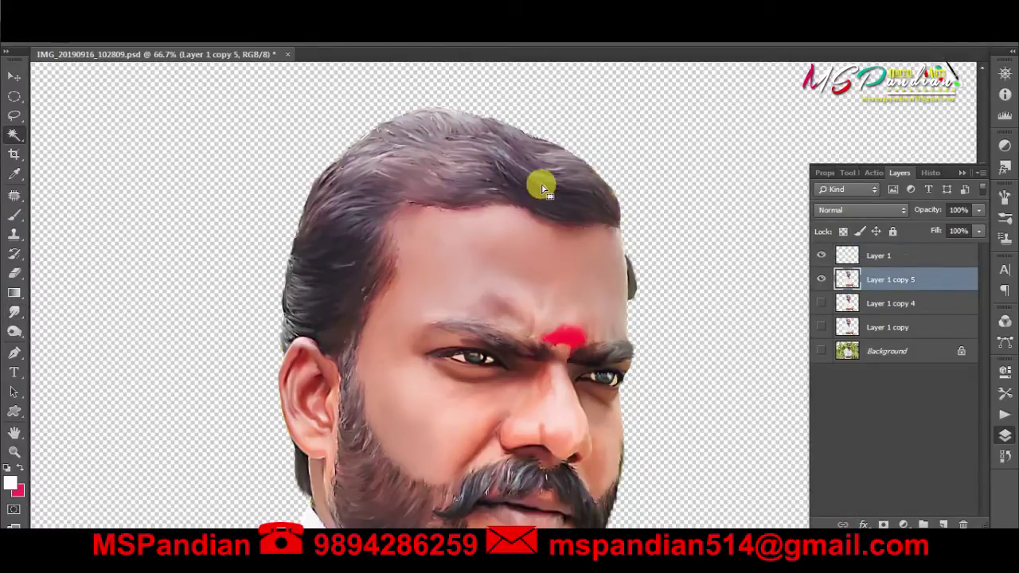
pyautogui.moveTo(530, 180)
pyautogui.mouseDown()
pyautogui.moveTo(530, 155)
pyautogui.moveTo(462, 120)
pyautogui.moveTo(472, 155)
pyautogui.moveTo(598, 187)
pyautogui.moveTo(391, 284)
pyautogui.moveTo(363, 211)
pyautogui.moveTo(234, 197)
pyautogui.moveTo(228, 178)
pyautogui.moveTo(244, 303)
pyautogui.mouseUp()
pyautogui.scroll(-3, 391, 284)
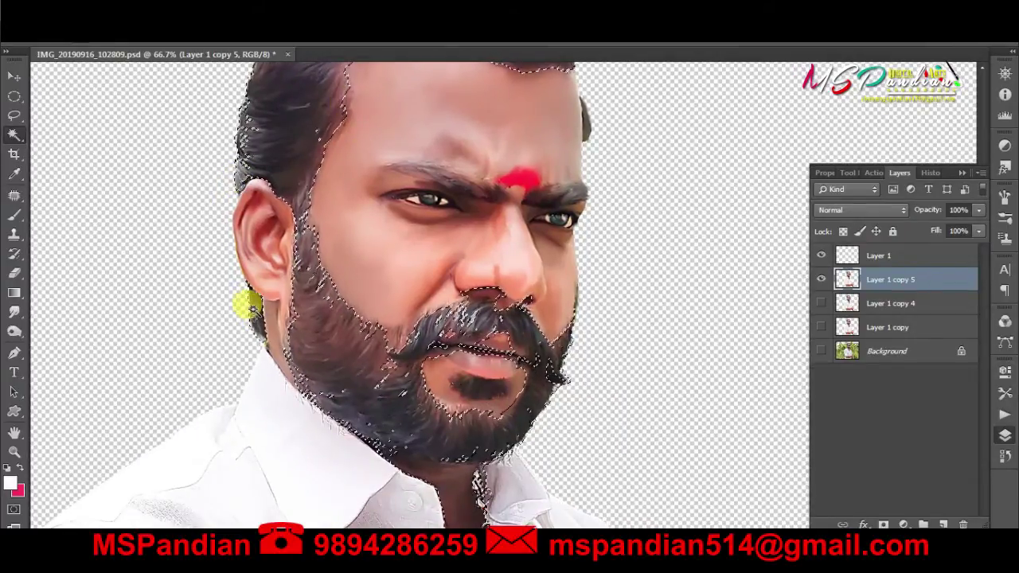
pyautogui.scroll(-3, 230, 186)
pyautogui.moveTo(230, 186)
pyautogui.mouseDown()
pyautogui.moveTo(296, 270)
pyautogui.moveTo(380, 316)
pyautogui.mouseUp()
# - Lasso the nostril area into the selection and feather its edges
pyautogui.press('l')
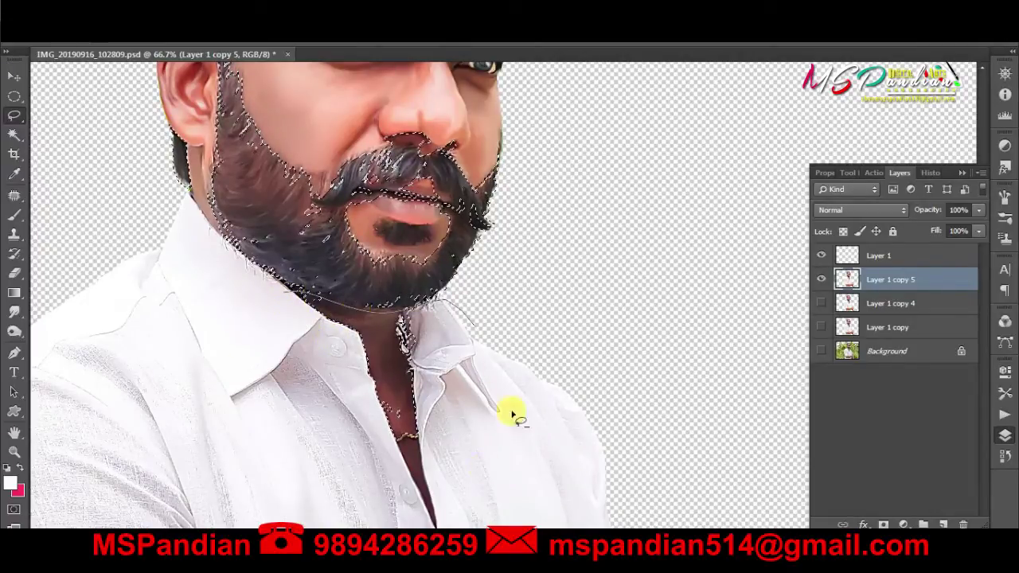
pyautogui.moveTo(514, 414); pyautogui.dragTo(221, 353)
pyautogui.scroll(5, 382, 386)
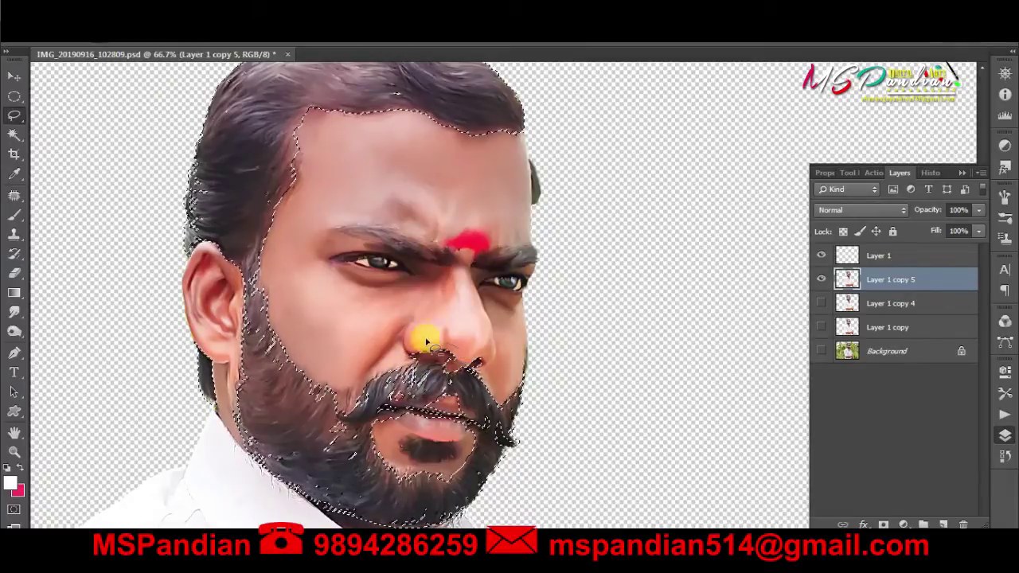
pyautogui.moveTo(426, 329); pyautogui.dragTo(456, 325)
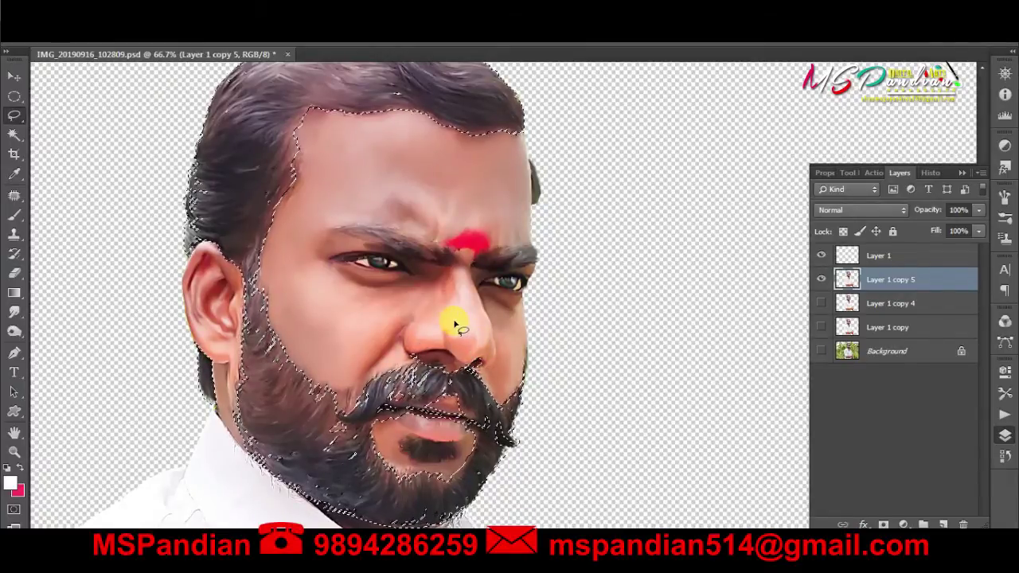
pyautogui.hotkey('shift', 'F6')
pyautogui.press('Return')
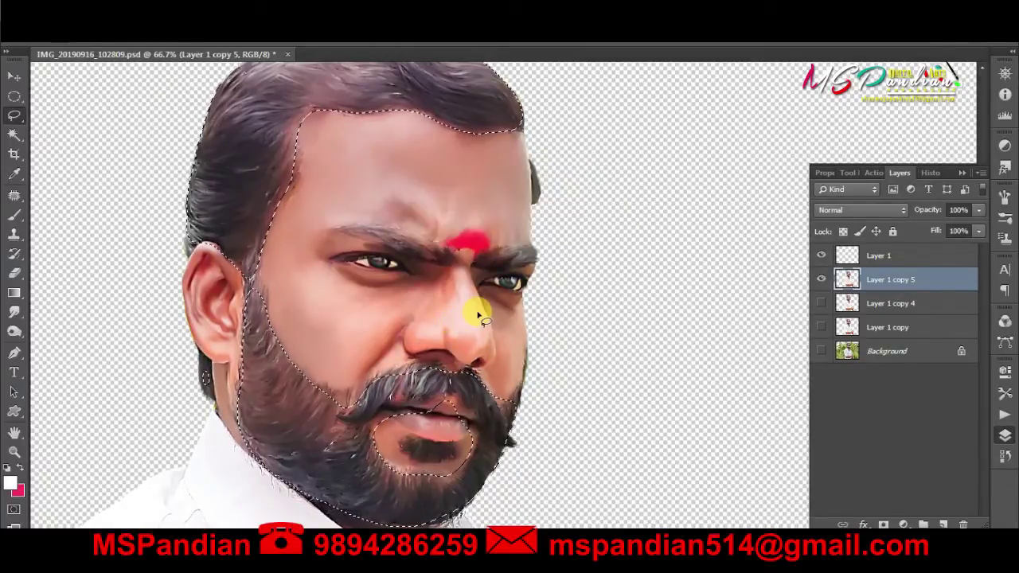
pyautogui.moveTo(466, 313); pyautogui.dragTo(519, 430)
# - On Layer 1, ready a soft round 0% hardness brush with foreground colour 000000
pyautogui.click(860, 257)
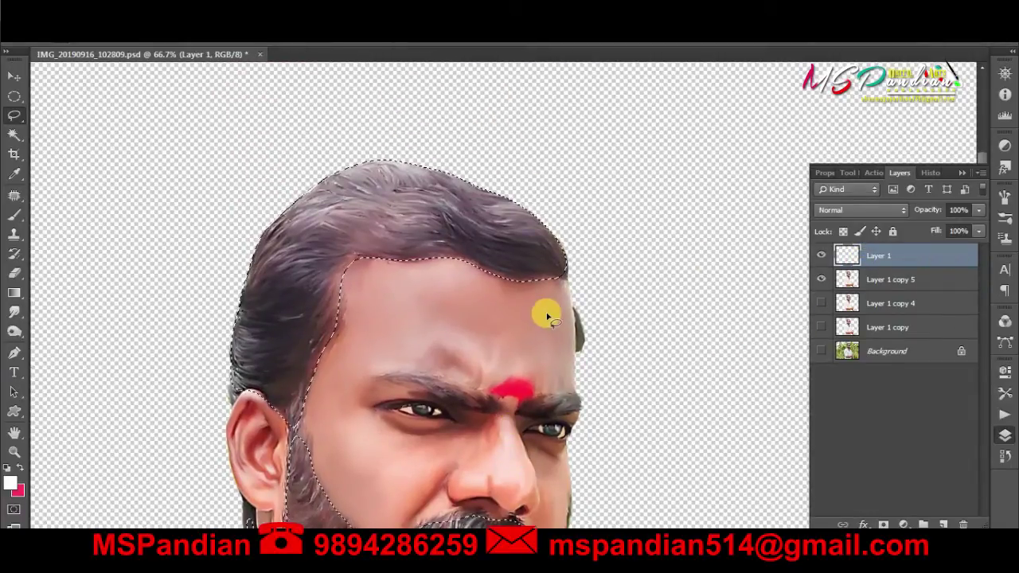
pyautogui.press('b')
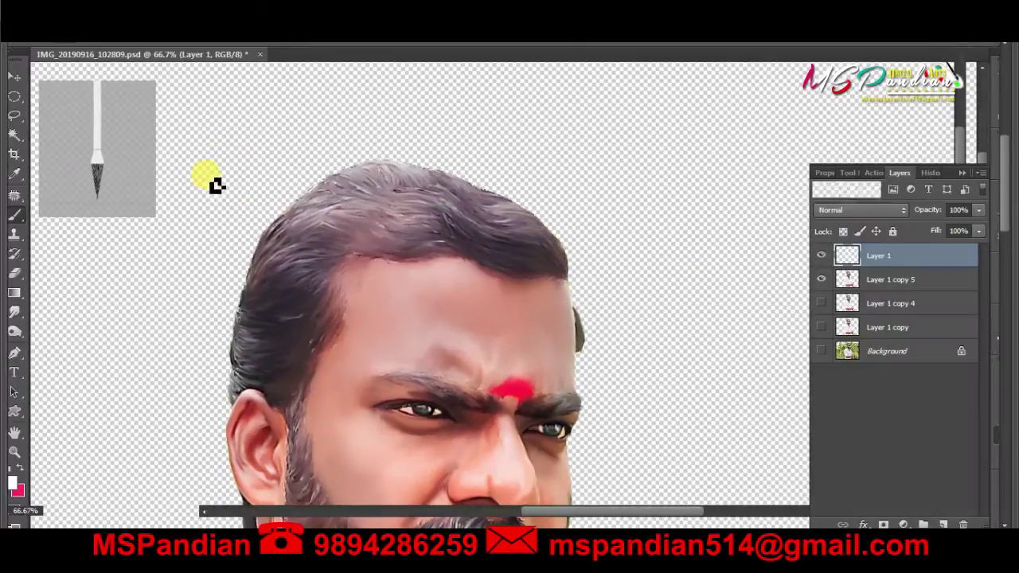
pyautogui.rightClick(215, 187)
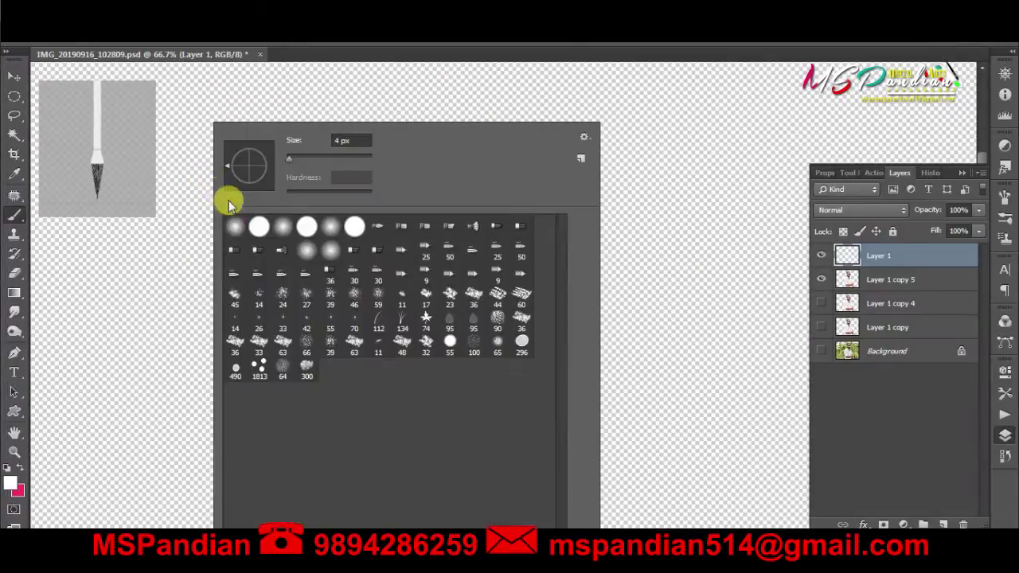
pyautogui.click(331, 227)
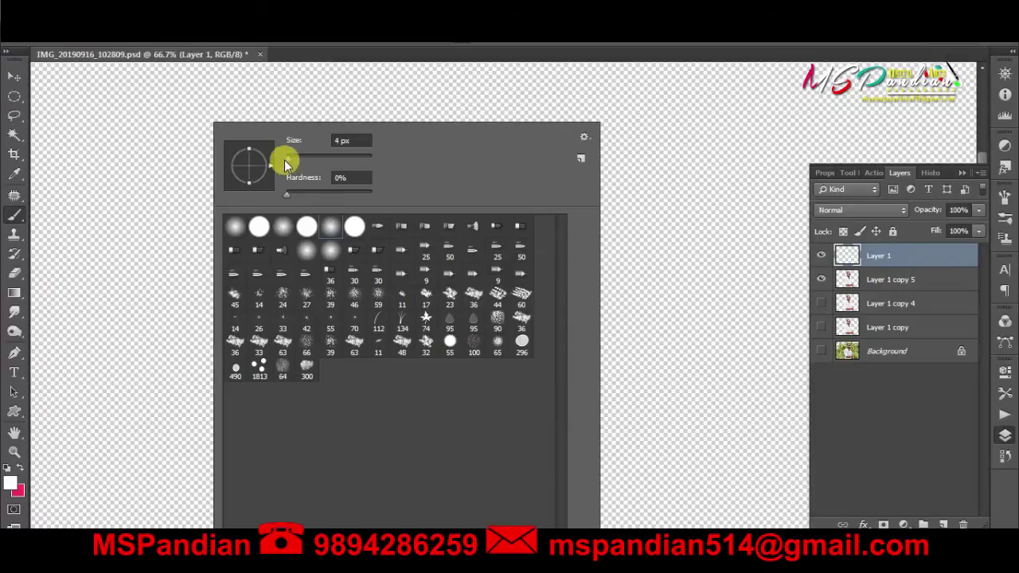
pyautogui.press('Return')
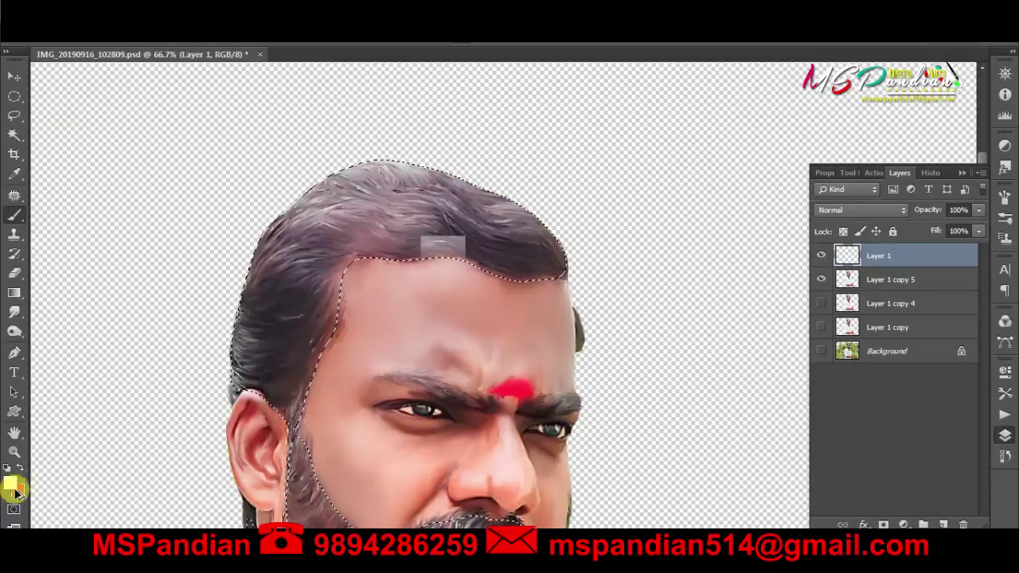
pyautogui.click(82, 102)
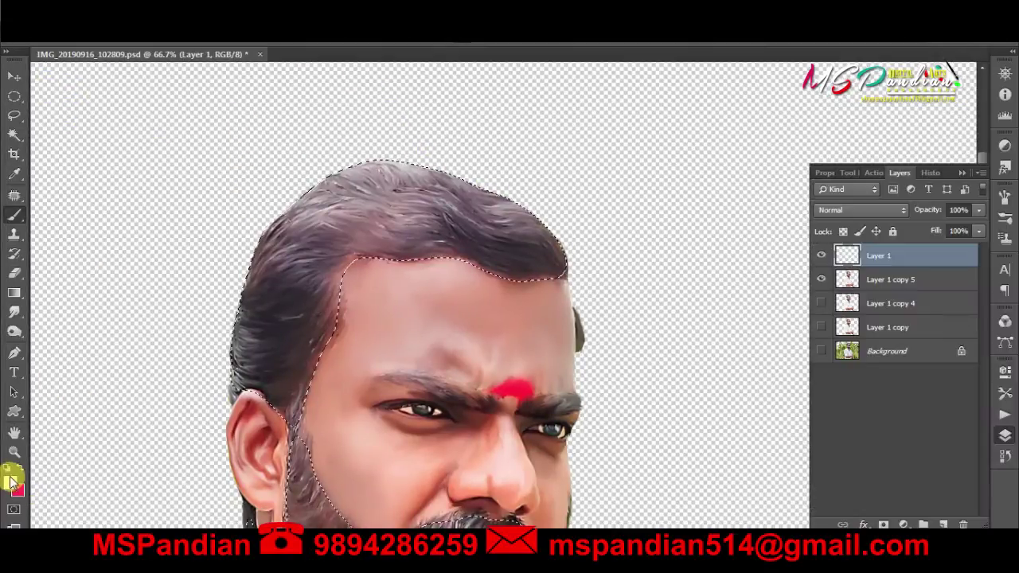
pyautogui.click(10, 483)
pyautogui.write('000000')
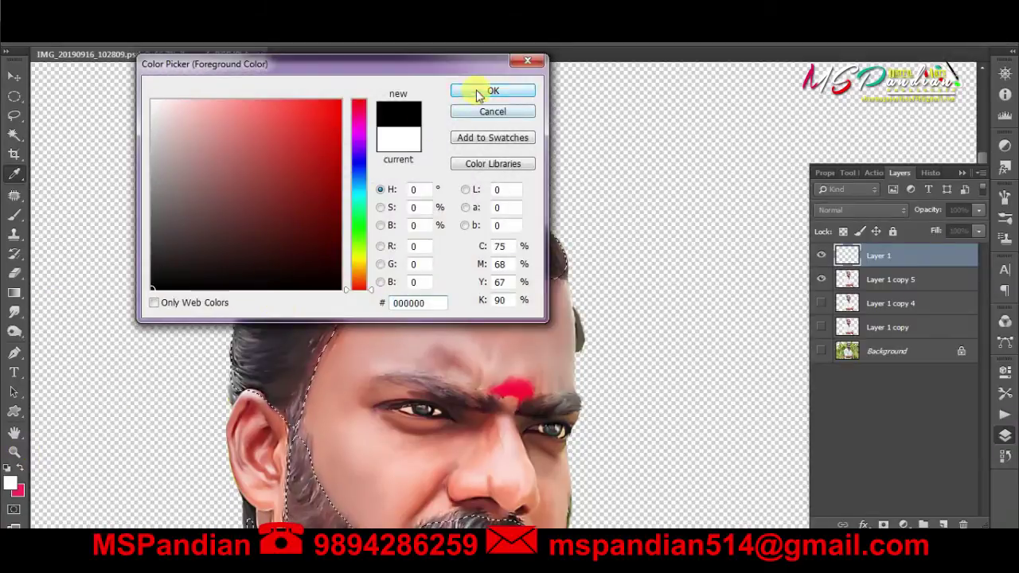
pyautogui.click(469, 91)
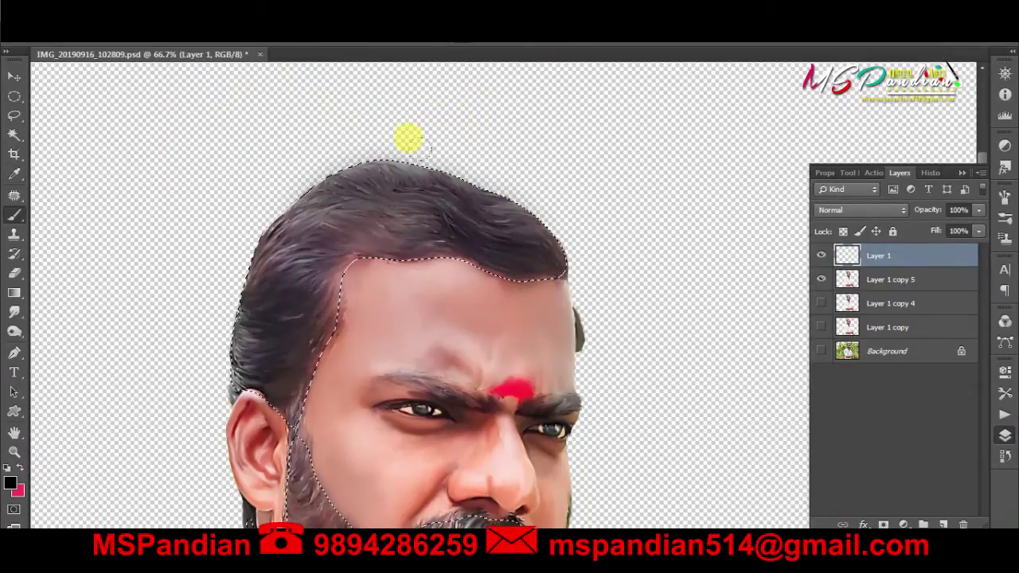
# - Paint the hair and beard solid black inside the selection, then deselect
pyautogui.moveTo(409, 138)
pyautogui.mouseDown()
pyautogui.moveTo(286, 119)
pyautogui.moveTo(216, 166)
pyautogui.moveTo(204, 200)
pyautogui.moveTo(418, 117)
pyautogui.mouseUp()
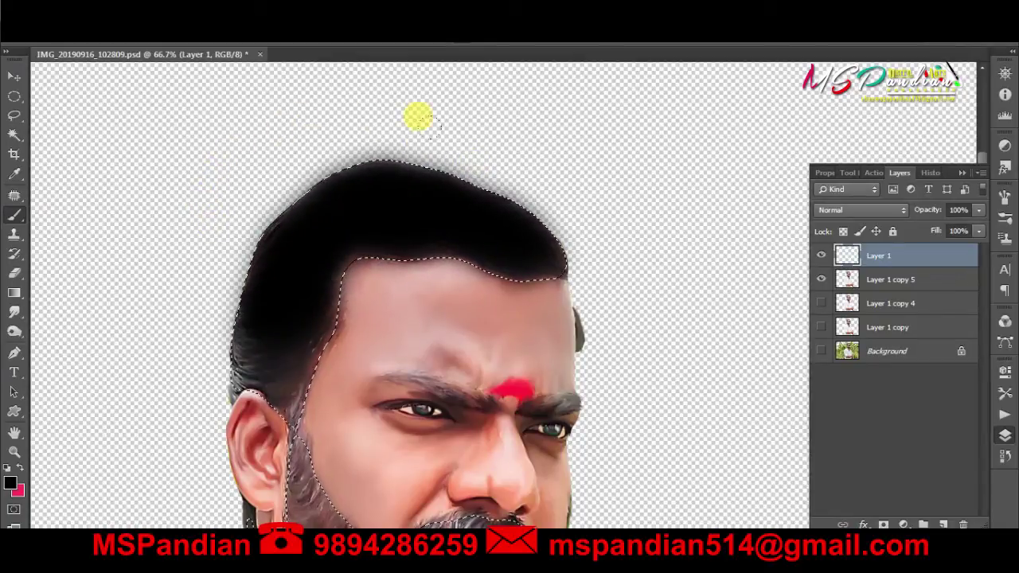
pyautogui.moveTo(204, 190); pyautogui.dragTo(182, 258)
pyautogui.scroll(-5, 249, 162)
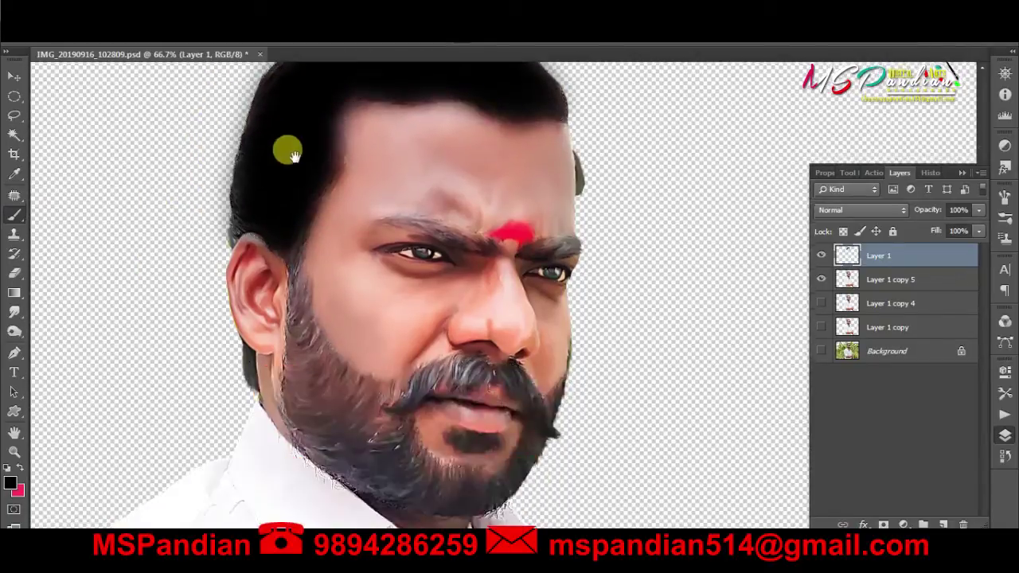
pyautogui.moveTo(227, 313)
pyautogui.mouseDown()
pyautogui.moveTo(277, 412)
pyautogui.moveTo(336, 356)
pyautogui.moveTo(482, 347)
pyautogui.moveTo(341, 357)
pyautogui.moveTo(342, 420)
pyautogui.mouseUp()
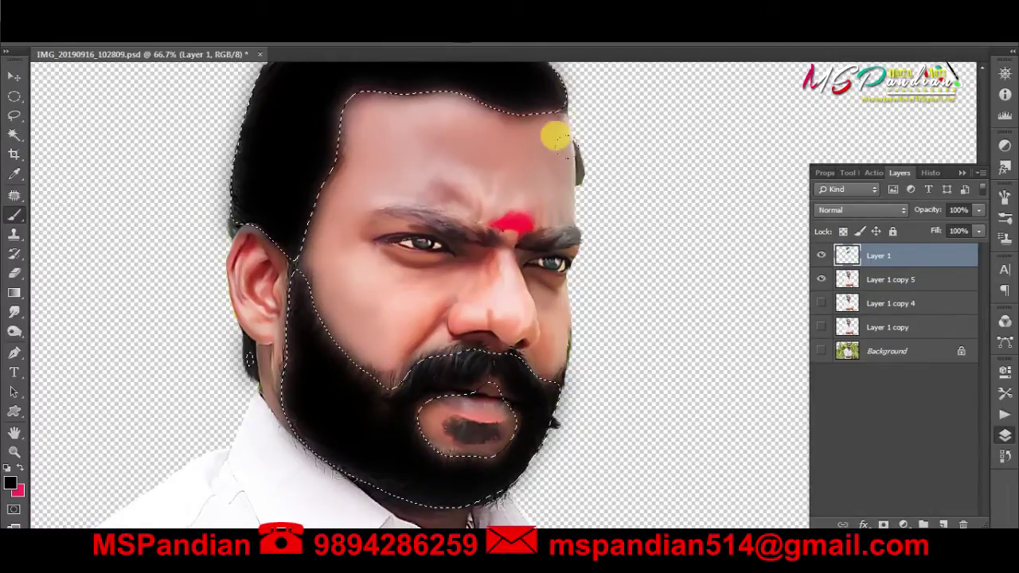
pyautogui.moveTo(556, 138); pyautogui.dragTo(609, 329)
pyautogui.moveTo(549, 250); pyautogui.dragTo(657, 160)
pyautogui.hotkey('ctrl', 'd')
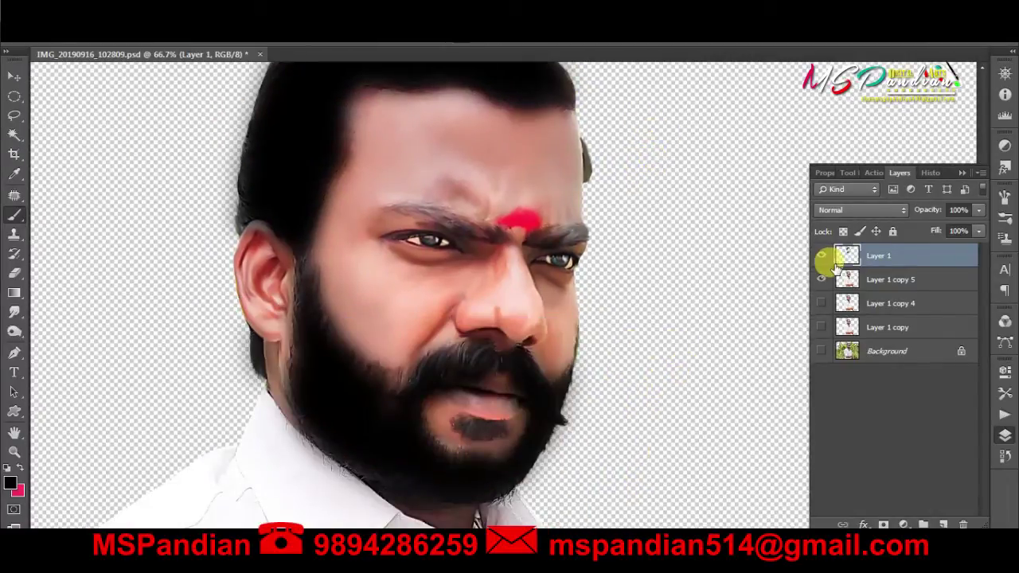
# - Intensify the black paint by duplicating Layer 1 and merging the copies back down
pyautogui.hotkey('ctrl', 'j')
pyautogui.hotkey('ctrl', 'j')
pyautogui.hotkey('ctrl', 'j')
pyautogui.hotkey('ctrl', 'j')
pyautogui.hotkey('ctrl', 'j')
pyautogui.hotkey('ctrl', 'j')
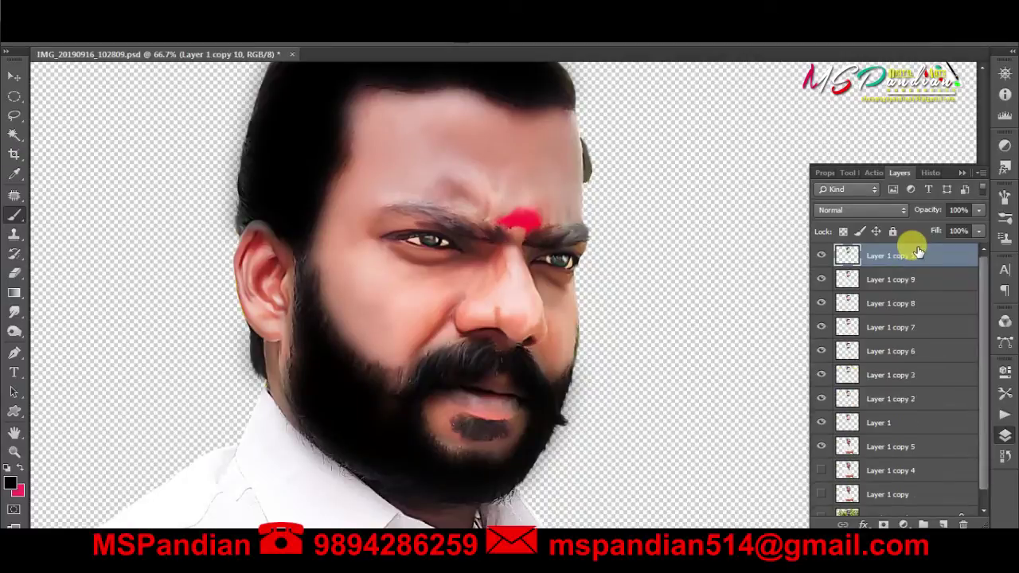
pyautogui.hotkey('ctrl', 'j')
pyautogui.hotkey('ctrl', 'e')
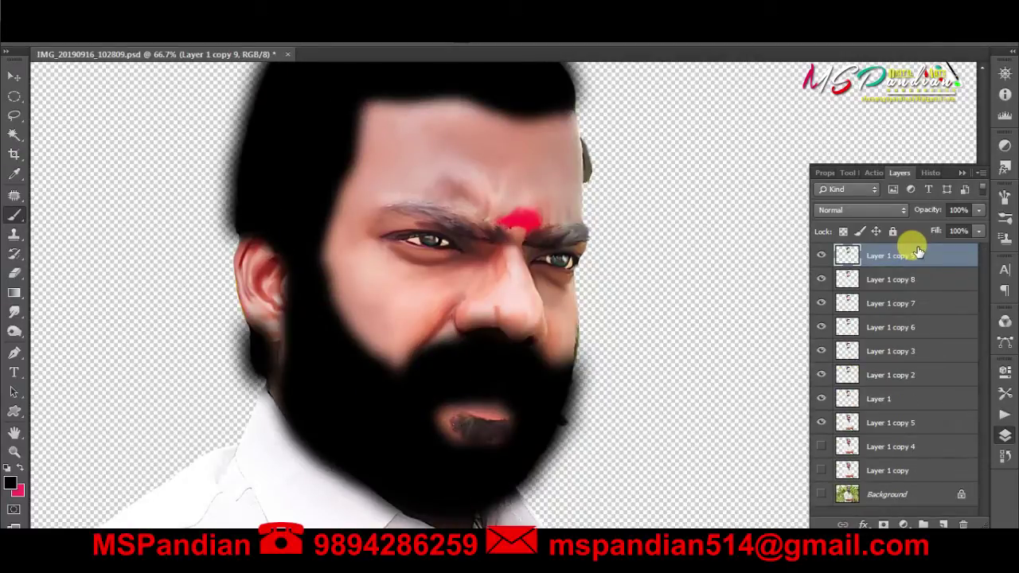
pyautogui.hotkey('ctrl', 'e')
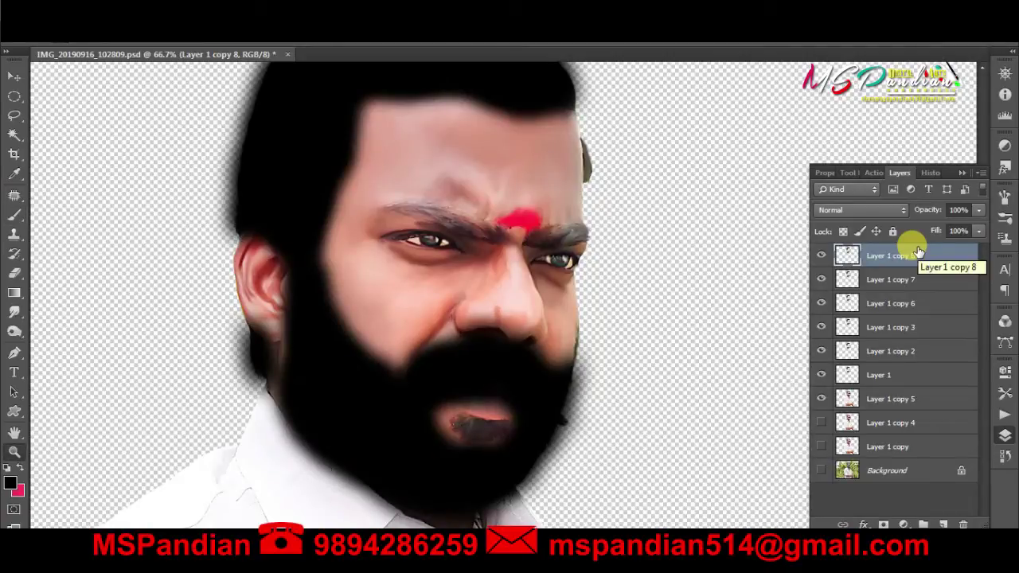
pyautogui.hotkey('ctrl', 'e')
pyautogui.hotkey('ctrl', 'e')
pyautogui.hotkey('ctrl', 'e')
pyautogui.hotkey('ctrl', 'e')
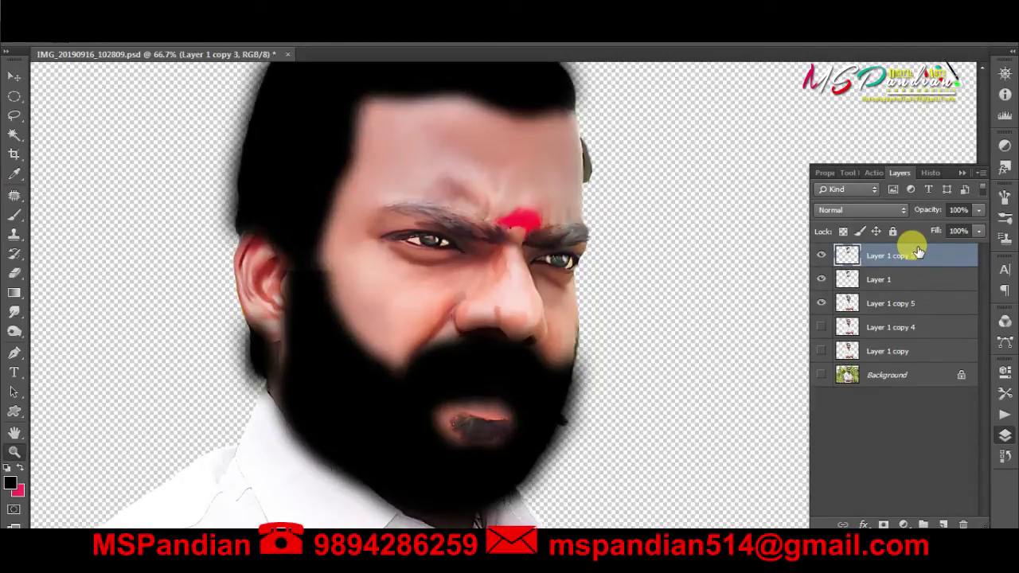
pyautogui.hotkey('ctrl', 'e')
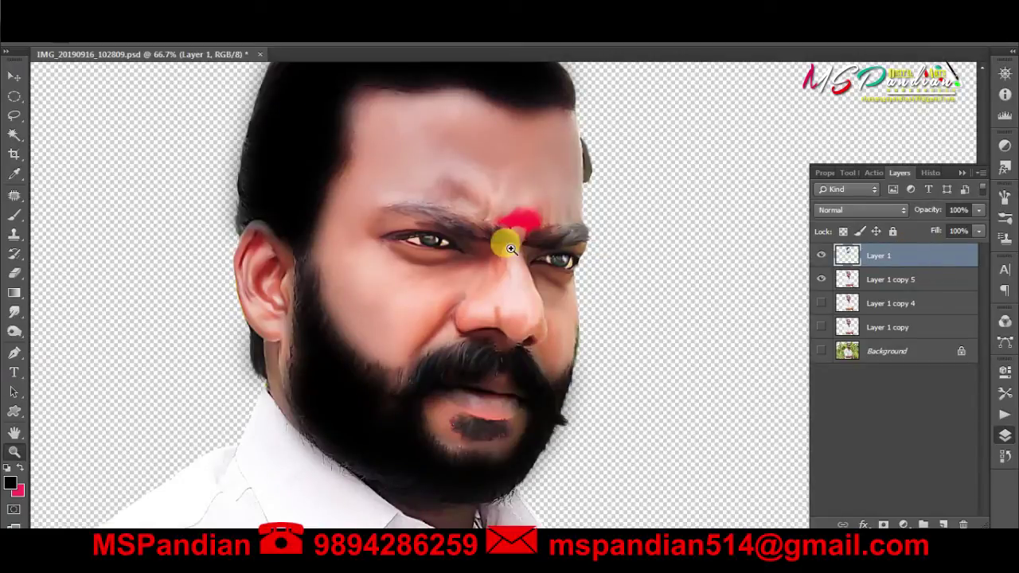
# - Blur Layer 1 with a 72.1 px Gaussian Blur and add a new empty layer
pyautogui.click(247, 36)
pyautogui.click(474, 295)
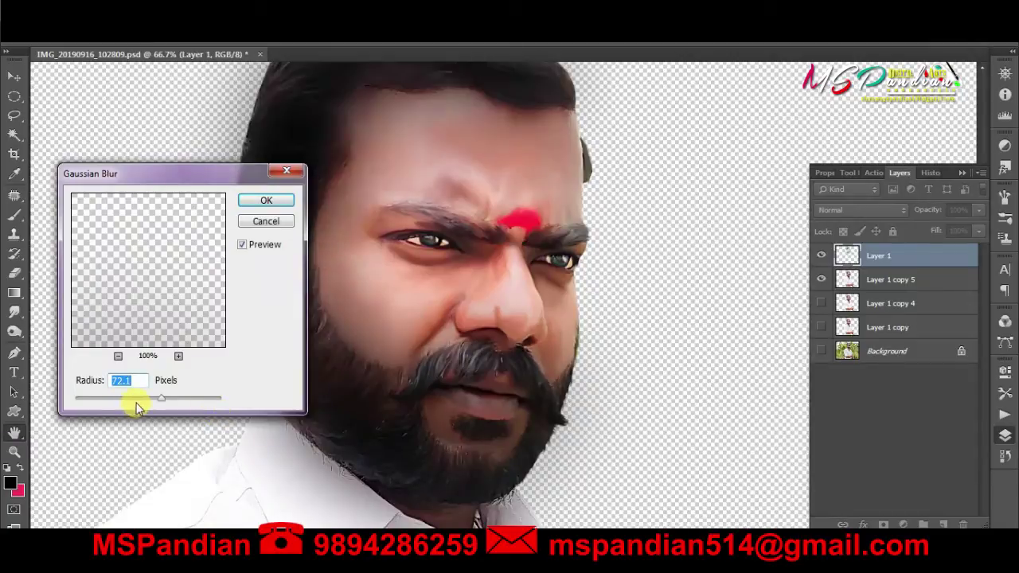
pyautogui.press('Return')
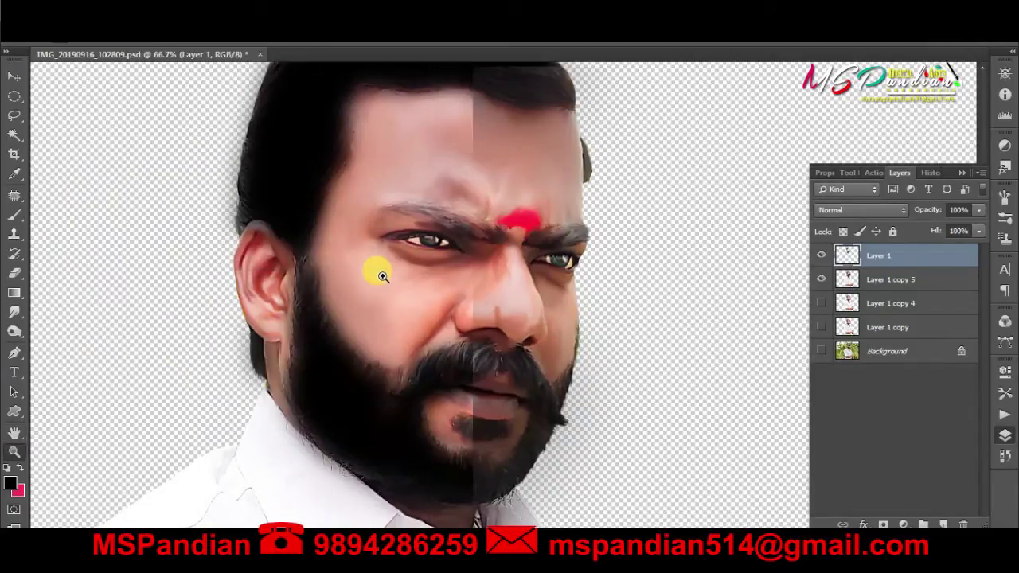
pyautogui.press('z')
pyautogui.hotkey('ctrl', 'shift', 'n')
# - Confirm empty Layer 2 and zoom in and out over the hairline
pyautogui.press('Return')
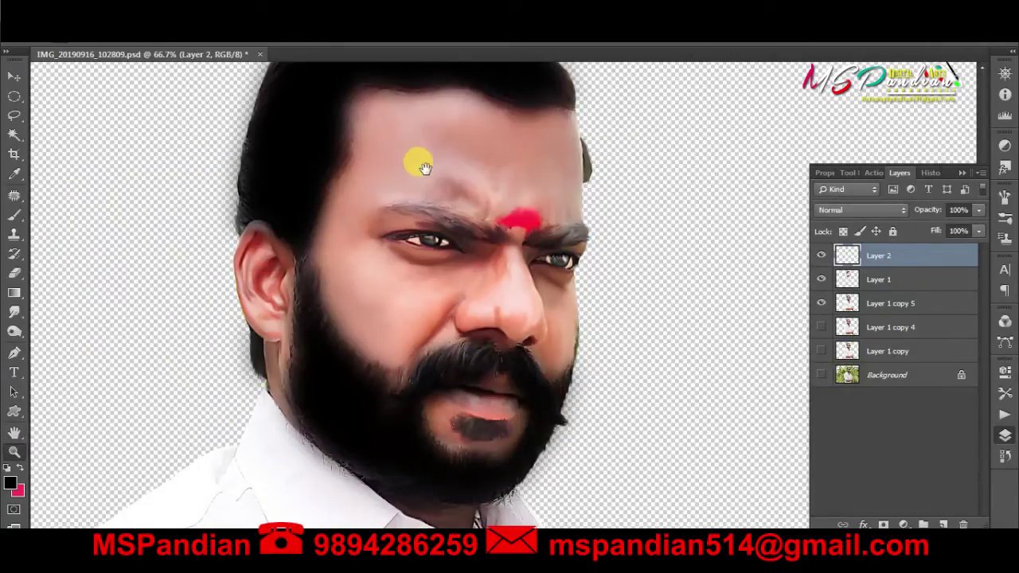
pyautogui.moveTo(416, 159); pyautogui.dragTo(428, 238)
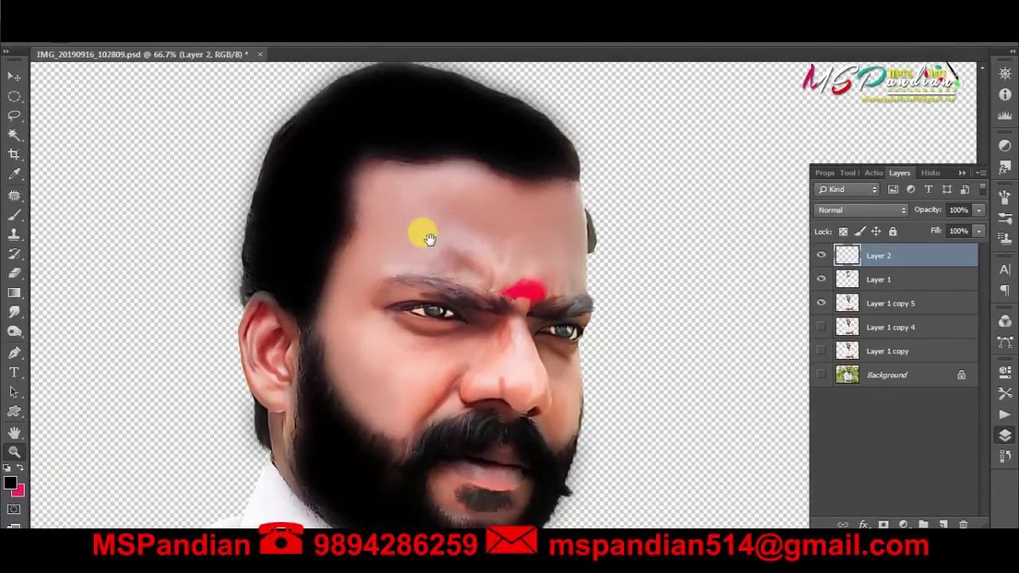
pyautogui.click(428, 239)
pyautogui.click(470, 405)
pyautogui.scroll(3, 598, 400)
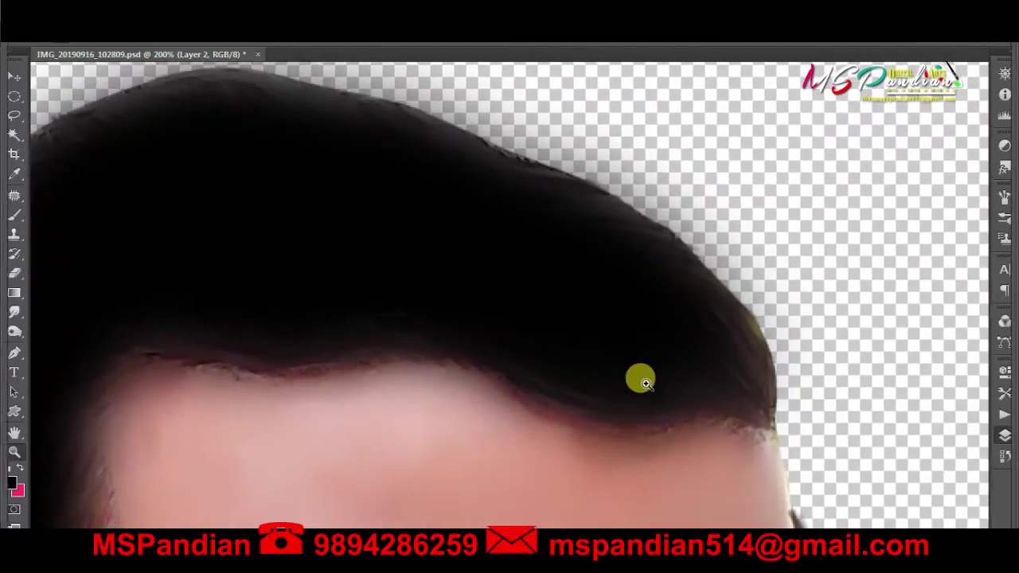
pyautogui.keyDown('alt'); pyautogui.click(642, 384); pyautogui.keyUp('alt')
pyautogui.press('F7')
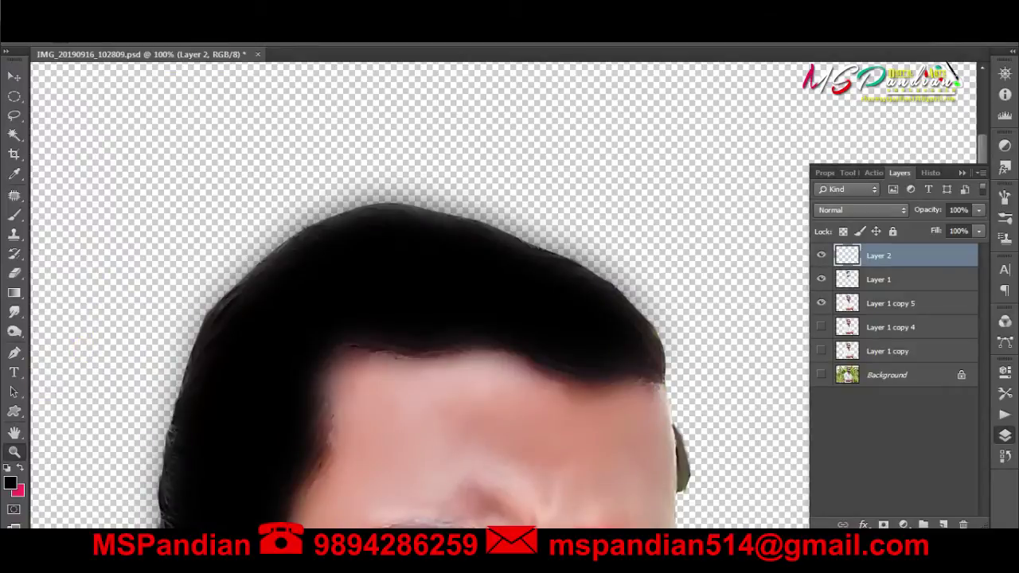
# - Set the foreground to Darker Cyan from Swatches and ready a soft round brush
pyautogui.click(327, 32)
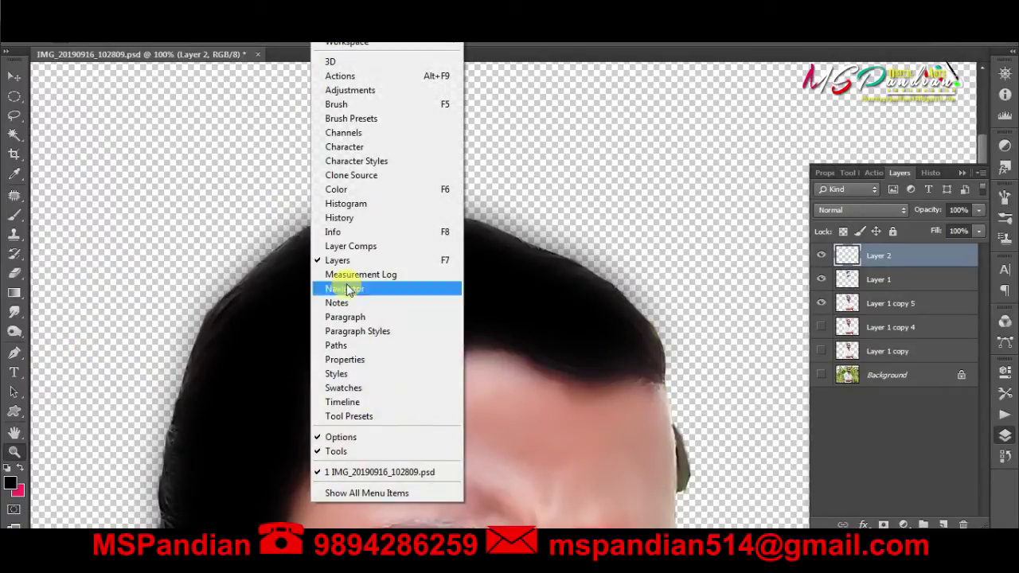
pyautogui.click(360, 388)
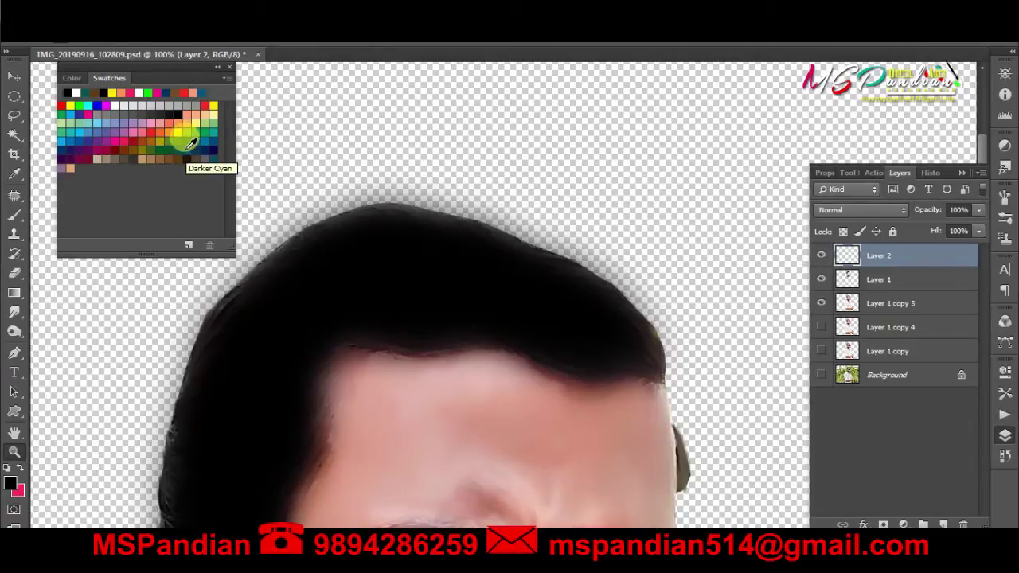
pyautogui.click(190, 146)
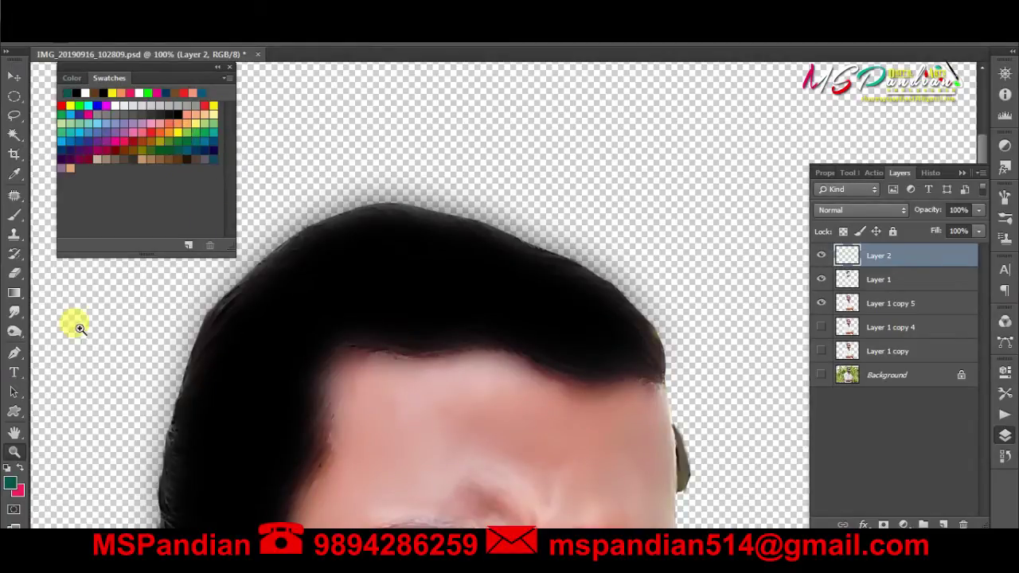
pyautogui.press('b')
pyautogui.rightClick(357, 101)
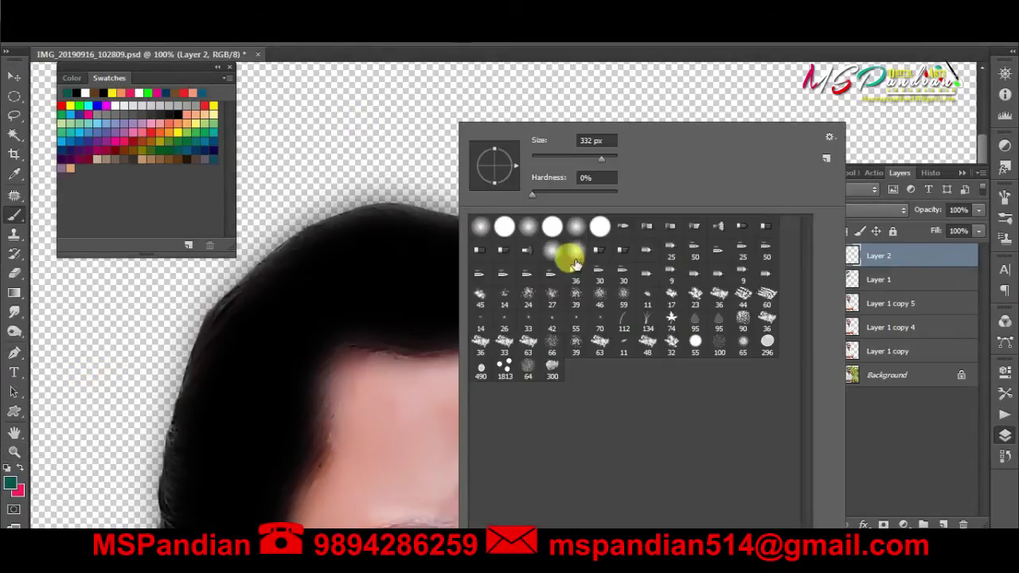
pyautogui.press('Return')
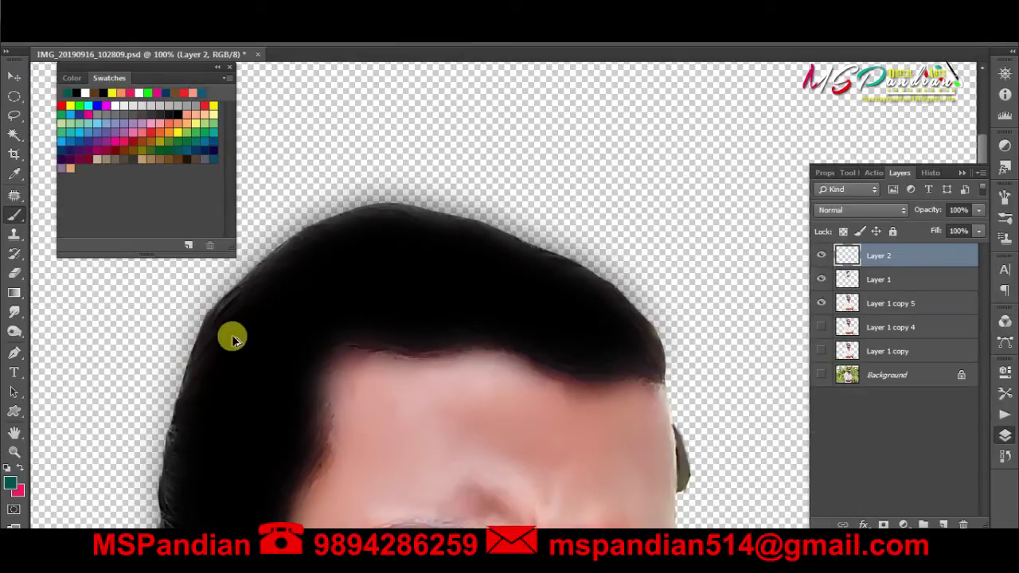
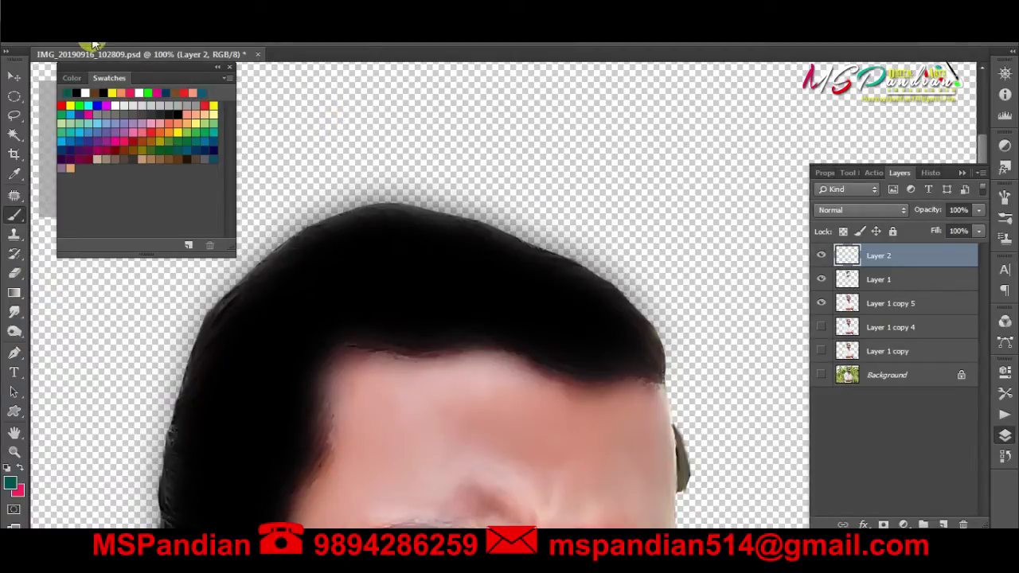
# - Enable Transfer and Brush Tip Shape in the Brush settings for a tapered brush
pyautogui.press('F5')
pyautogui.click(749, 251)
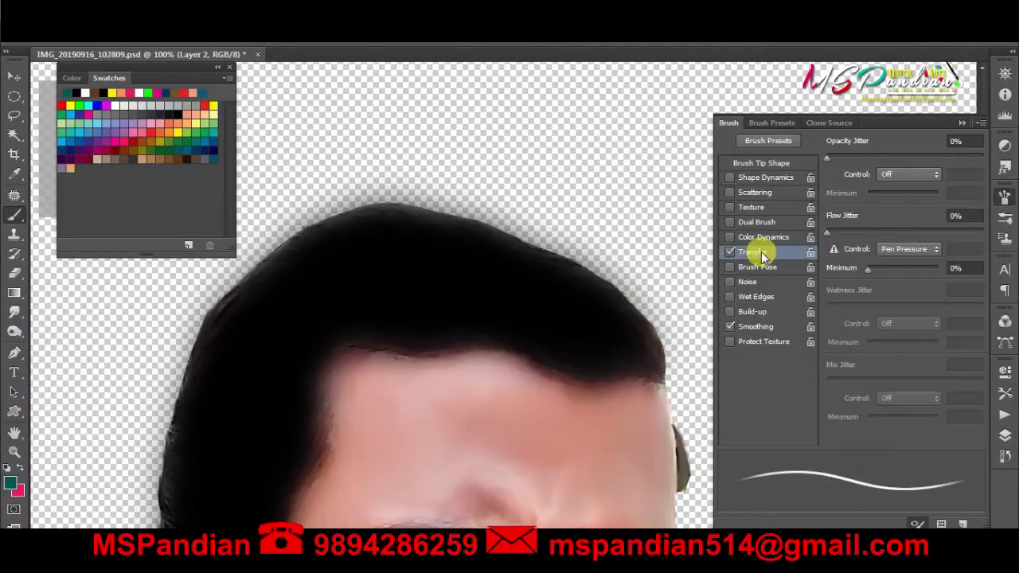
pyautogui.click(759, 163)
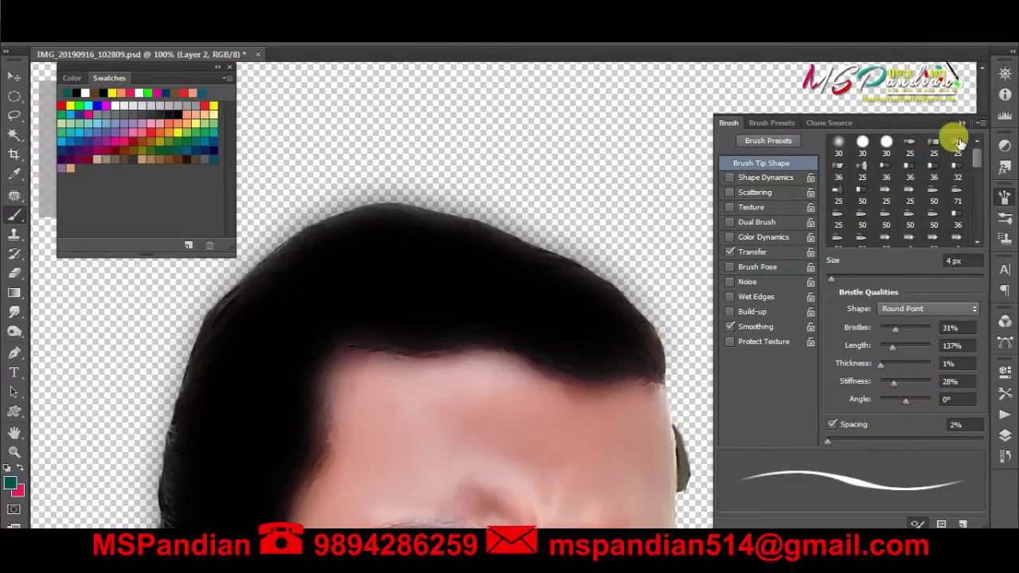
pyautogui.press('F5')
pyautogui.press('F7')
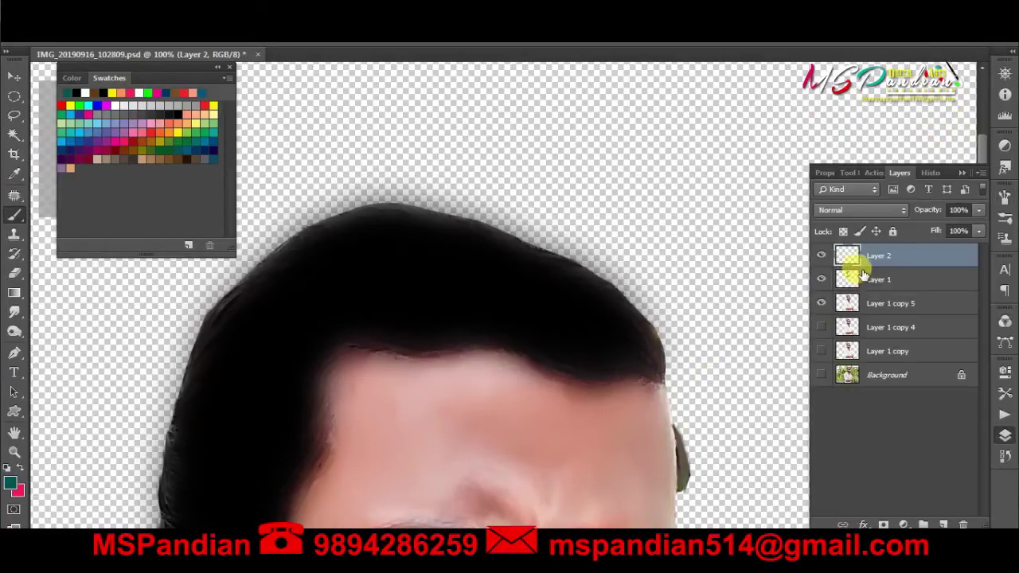
pyautogui.press('F7')
# - At 200% zoom, trace two curved Pen strand paths over the forehead hair
pyautogui.press('p')
pyautogui.hotkey('ctrl', '+')
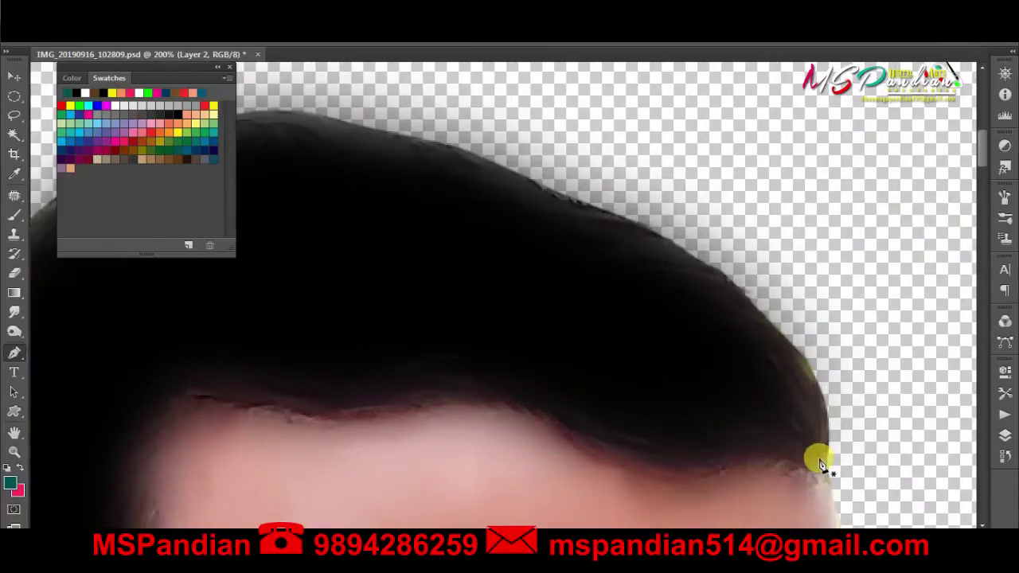
pyautogui.click(819, 459)
pyautogui.moveTo(711, 314); pyautogui.dragTo(550, 303)
pyautogui.moveTo(617, 302); pyautogui.dragTo(382, 285)
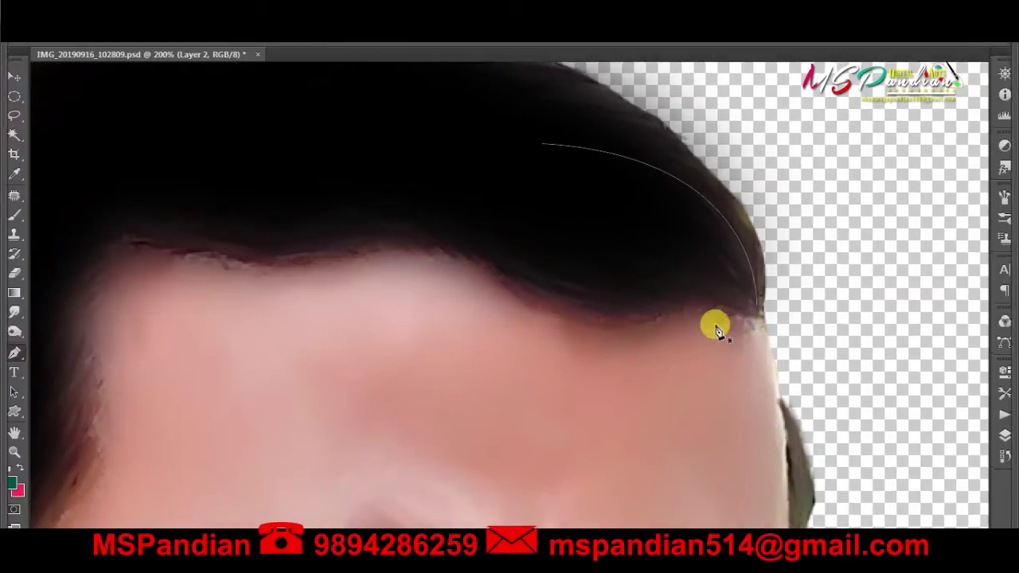
pyautogui.moveTo(492, 240); pyautogui.dragTo(433, 188)
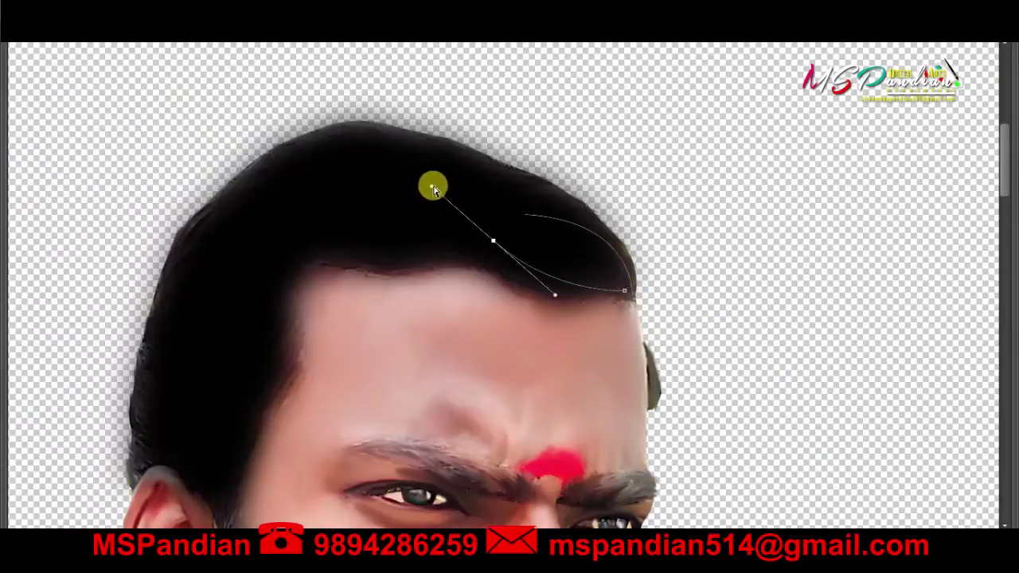
pyautogui.moveTo(624, 290); pyautogui.dragTo(613, 259)
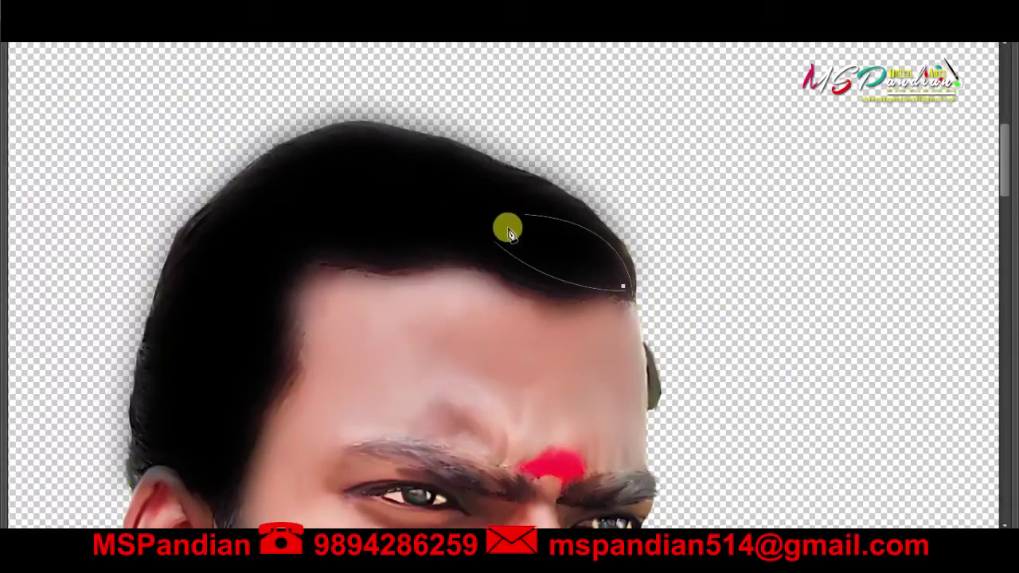
pyautogui.click(621, 266)
pyautogui.moveTo(533, 202); pyautogui.dragTo(551, 177)
pyautogui.click(575, 203)
pyautogui.moveTo(495, 210); pyautogui.dragTo(517, 178)
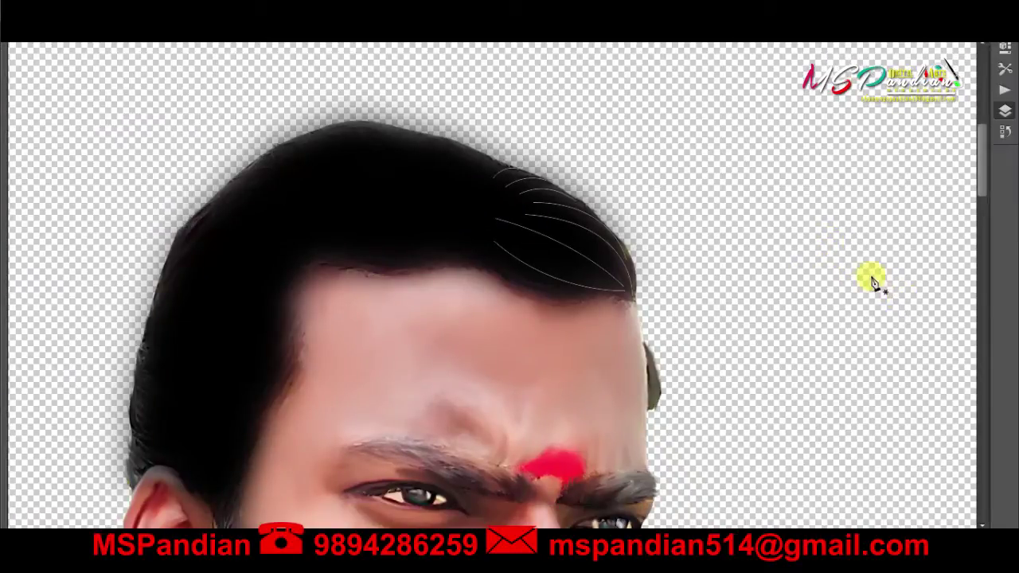
# - Toggle Layer 1 to reveal the natural hair and trace another strand path
pyautogui.press('F7')
pyautogui.click(822, 144)
pyautogui.press('F7')
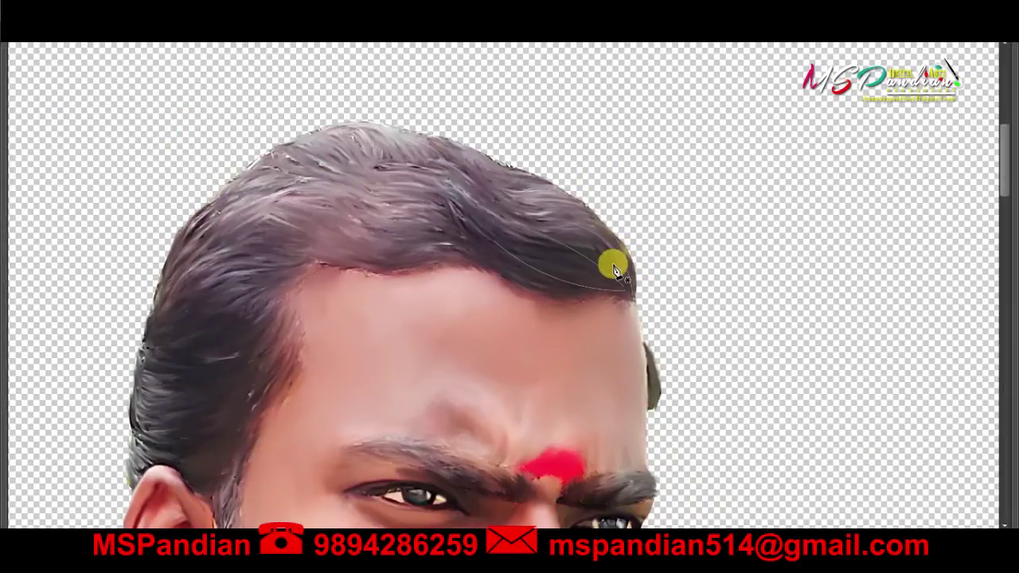
pyautogui.click(458, 255)
pyautogui.click(459, 241)
pyautogui.click(471, 253)
pyautogui.moveTo(628, 301); pyautogui.dragTo(728, 289)
pyautogui.click(464, 229)
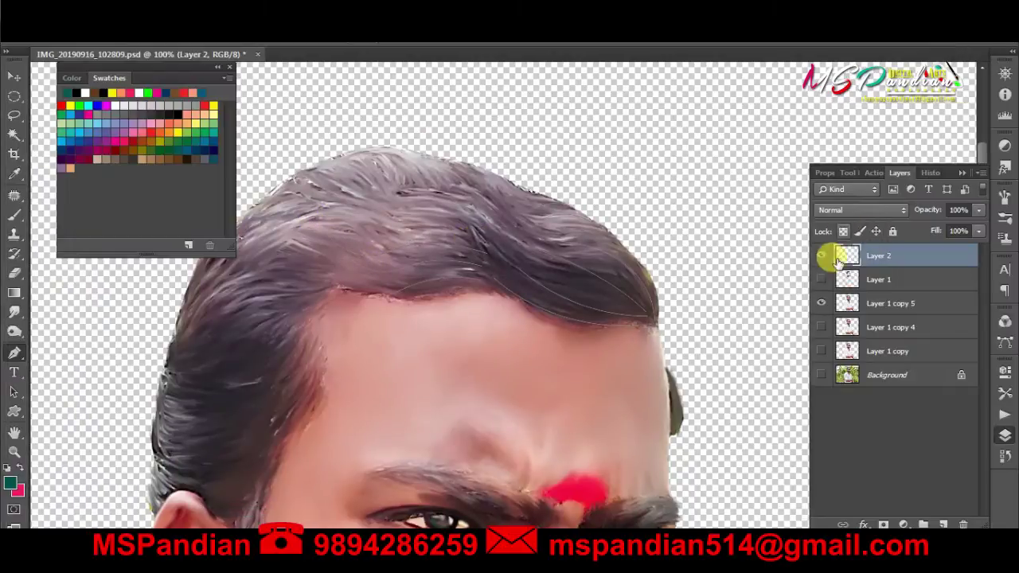
# - Restore the black hair layer, stroke the traced strands in teal, and delete the path
pyautogui.click(821, 255)
pyautogui.press('Tab')
pyautogui.rightClick(487, 177)
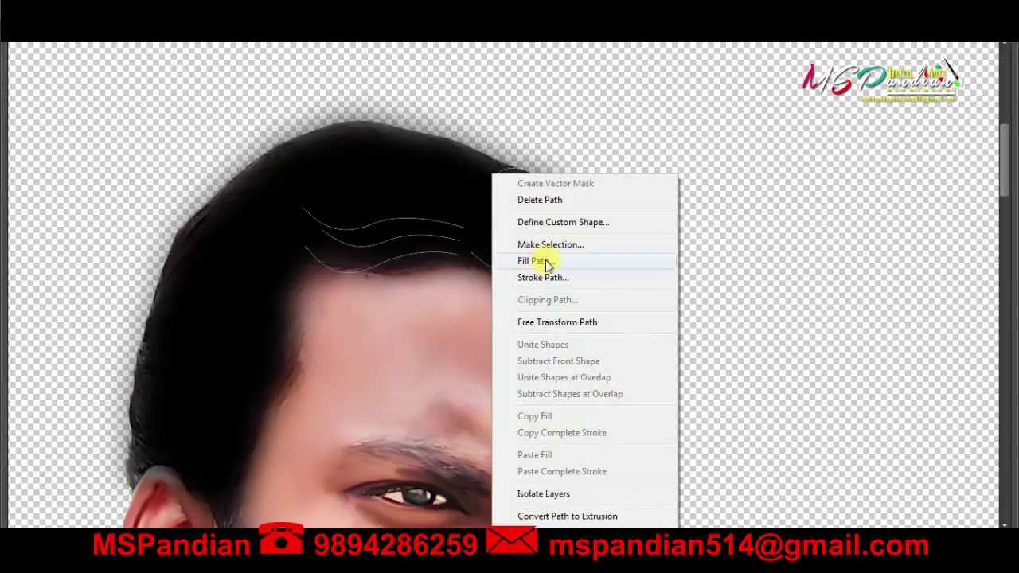
pyautogui.click(546, 275)
pyautogui.click(606, 190)
pyautogui.rightClick(407, 150)
pyautogui.click(415, 175)
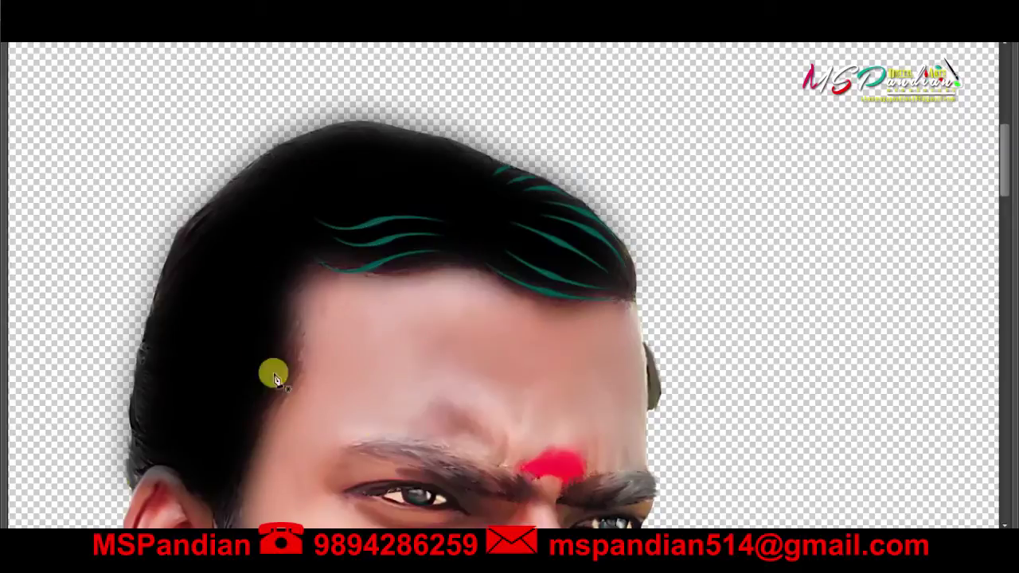
# - Check the whole head, return to 100% zoom, and hide Layer 1
pyautogui.hotkey('ctrl', '-')
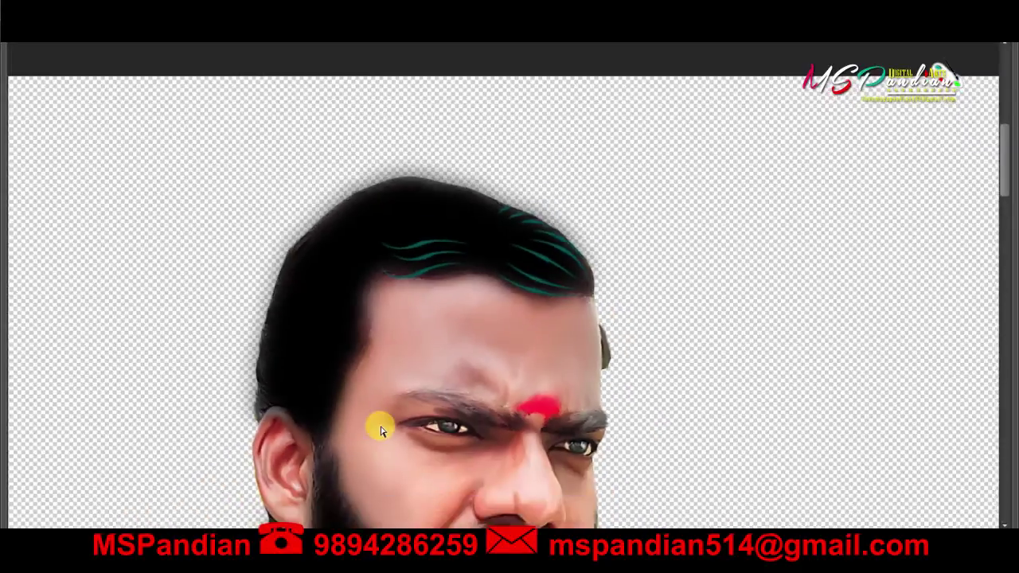
pyautogui.hotkey('ctrl', '-')
pyautogui.hotkey('ctrl', '-')
pyautogui.hotkey('ctrl', '+')
pyautogui.hotkey('ctrl', '+')
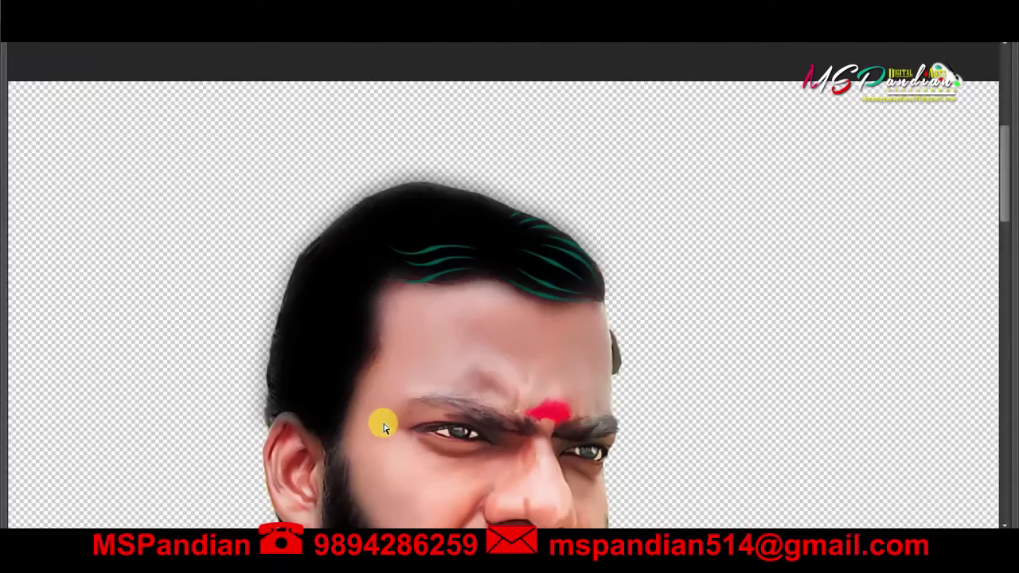
pyautogui.hotkey('ctrl', '+')
pyautogui.press('Tab')
pyautogui.click(821, 279)
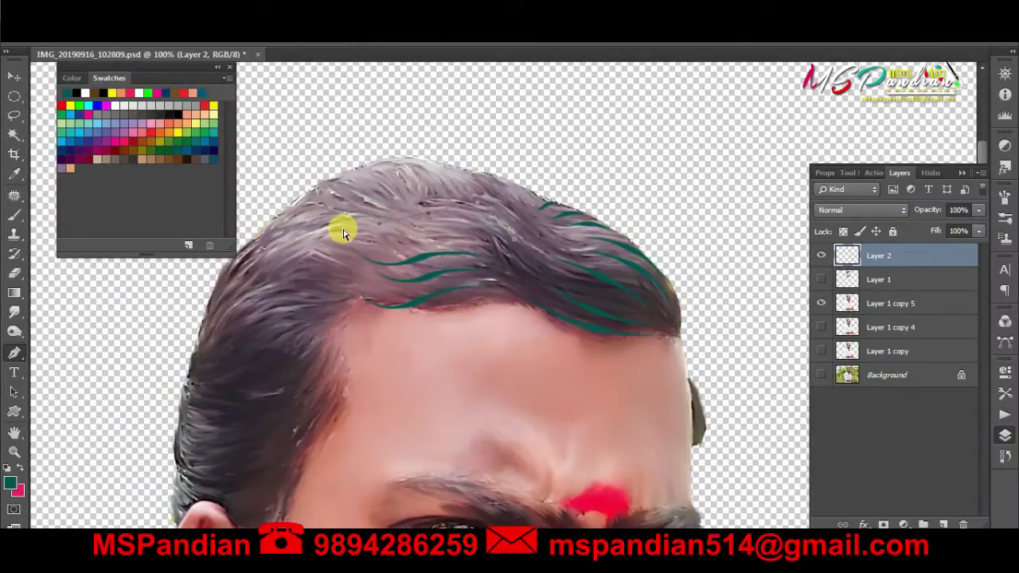
# - Trace a curved strand path across the top and left side of the hair
pyautogui.click(513, 253)
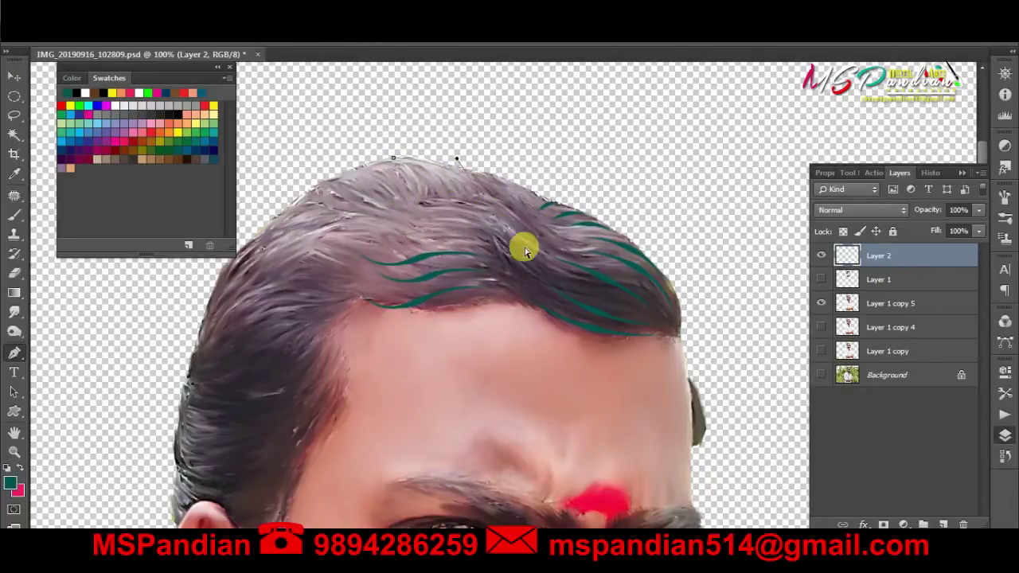
pyautogui.click(364, 164)
pyautogui.click(332, 178)
pyautogui.press('Tab')
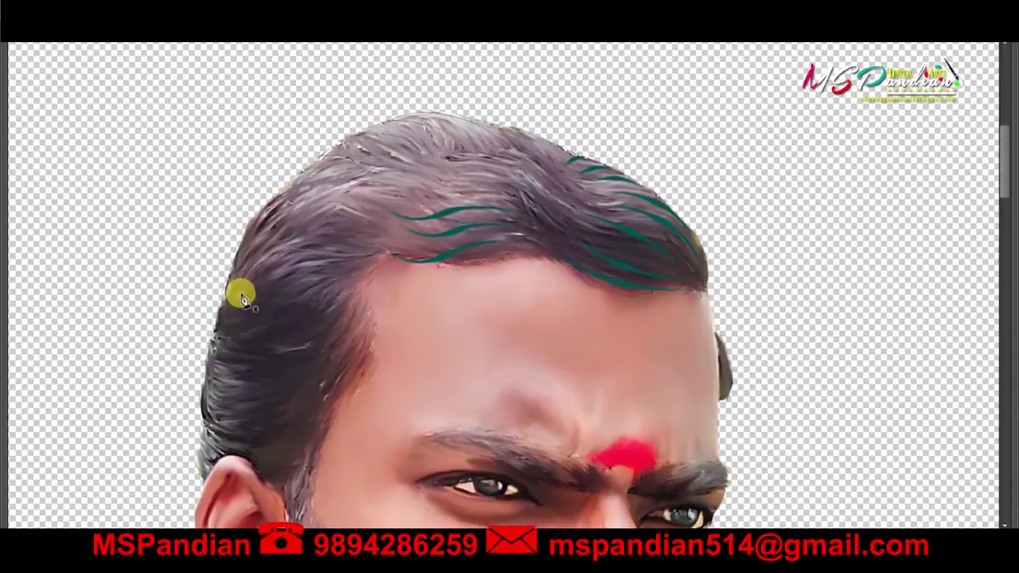
pyautogui.moveTo(290, 272); pyautogui.dragTo(341, 275)
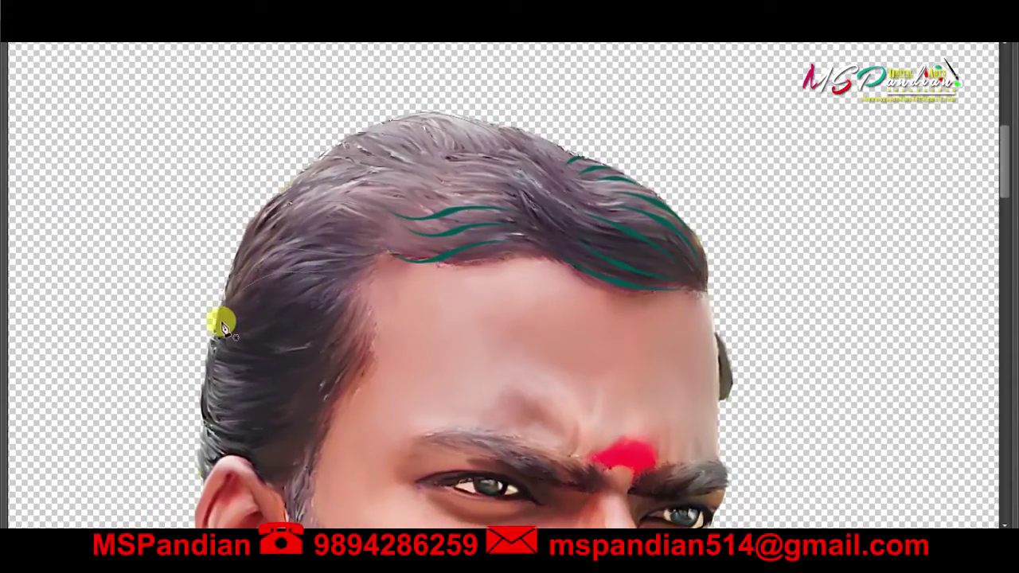
pyautogui.moveTo(291, 295)
pyautogui.mouseDown()
pyautogui.moveTo(379, 266)
pyautogui.moveTo(406, 273)
pyautogui.mouseUp()
pyautogui.moveTo(223, 313); pyautogui.dragTo(412, 239)
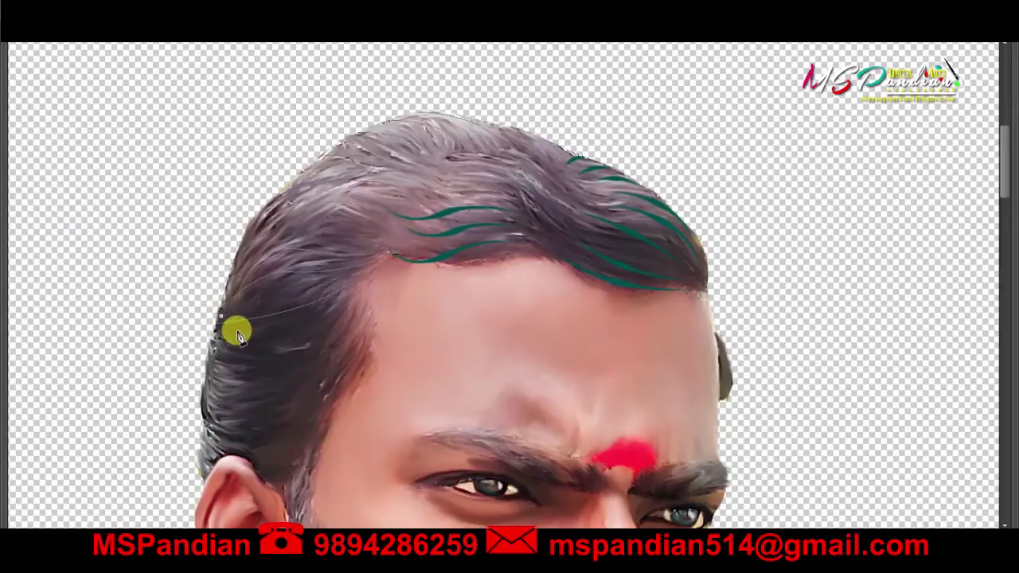
# - Trace more curved strand paths low on the left hair toward the temple
pyautogui.moveTo(213, 347); pyautogui.dragTo(222, 358)
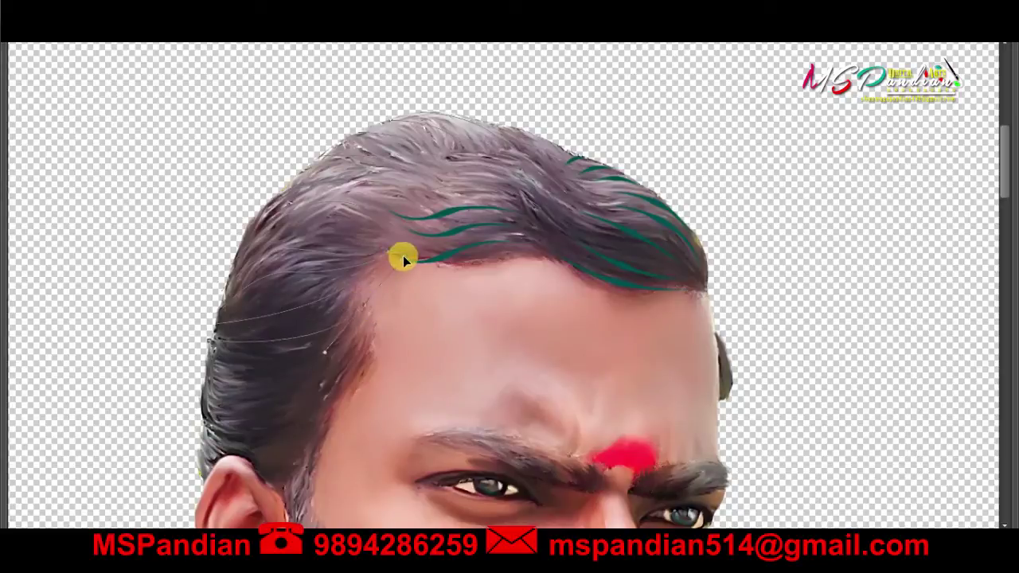
pyautogui.moveTo(288, 363); pyautogui.dragTo(340, 333)
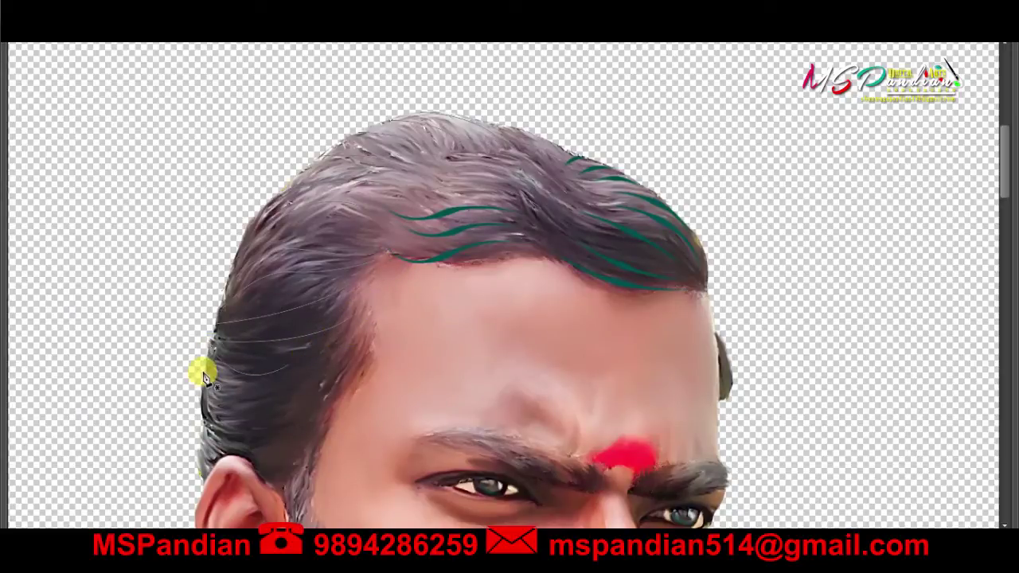
pyautogui.moveTo(205, 400)
pyautogui.mouseDown()
pyautogui.moveTo(297, 411)
pyautogui.moveTo(334, 398)
pyautogui.mouseUp()
pyautogui.moveTo(288, 396); pyautogui.dragTo(382, 350)
pyautogui.moveTo(280, 382); pyautogui.dragTo(370, 328)
pyautogui.moveTo(286, 347); pyautogui.dragTo(370, 311)
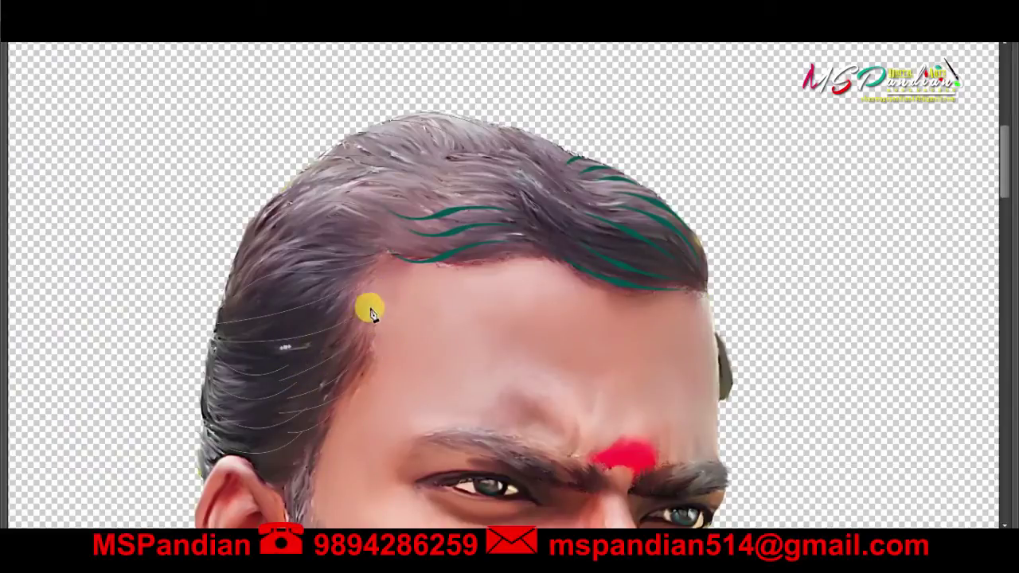
# - Stroke the left-side strand paths in teal and delete the path
pyautogui.rightClick(385, 324)
pyautogui.click(442, 275)
pyautogui.click(603, 189)
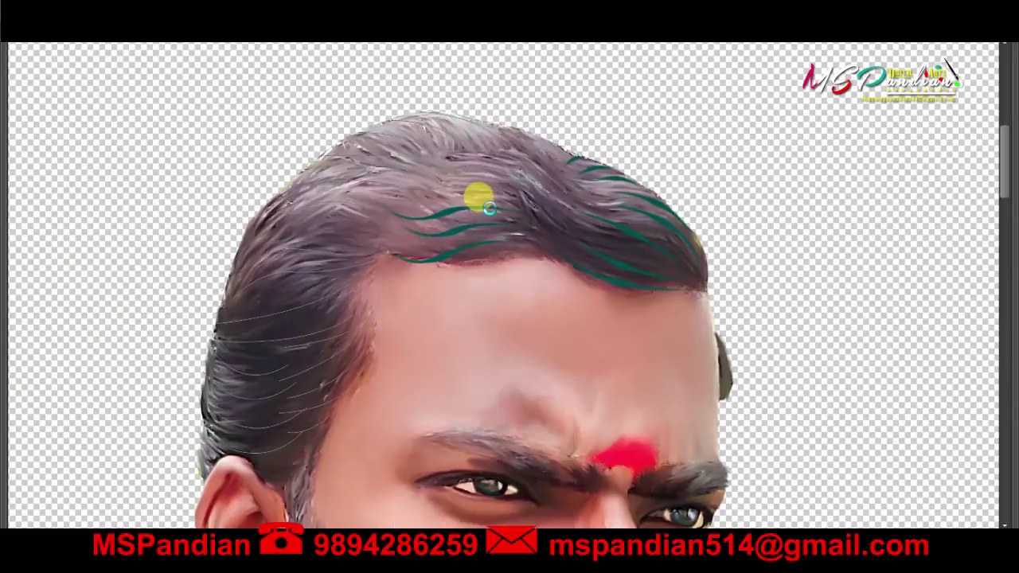
pyautogui.rightClick(416, 239)
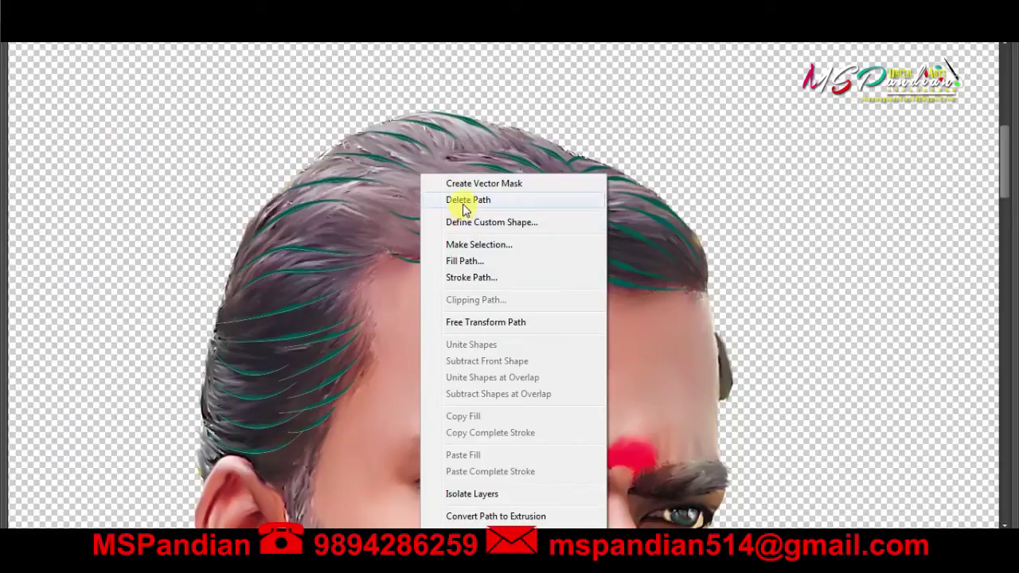
pyautogui.click(466, 200)
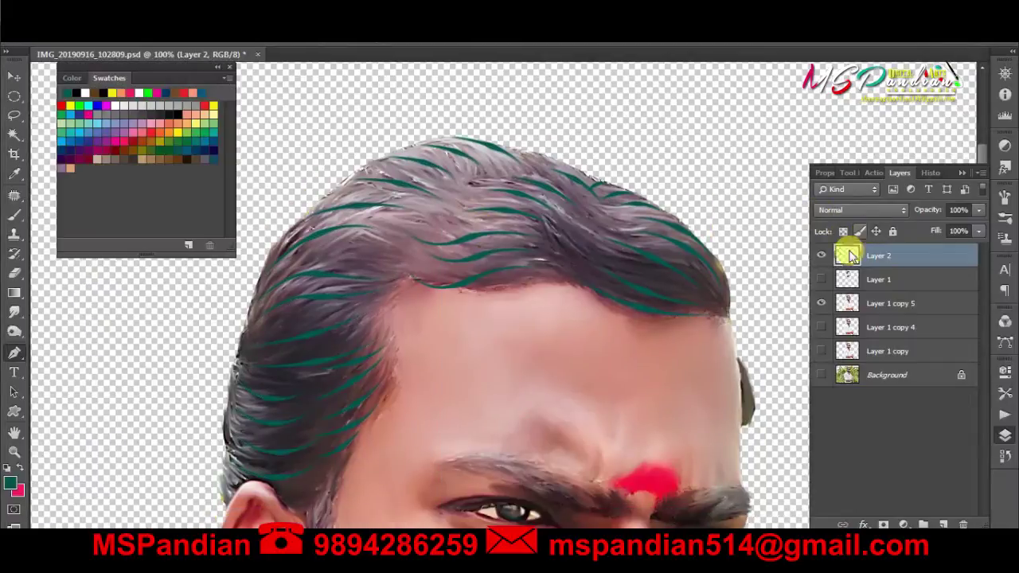
# - Hide the panels and zoom out to check the teal strands across the head
pyautogui.press('f')
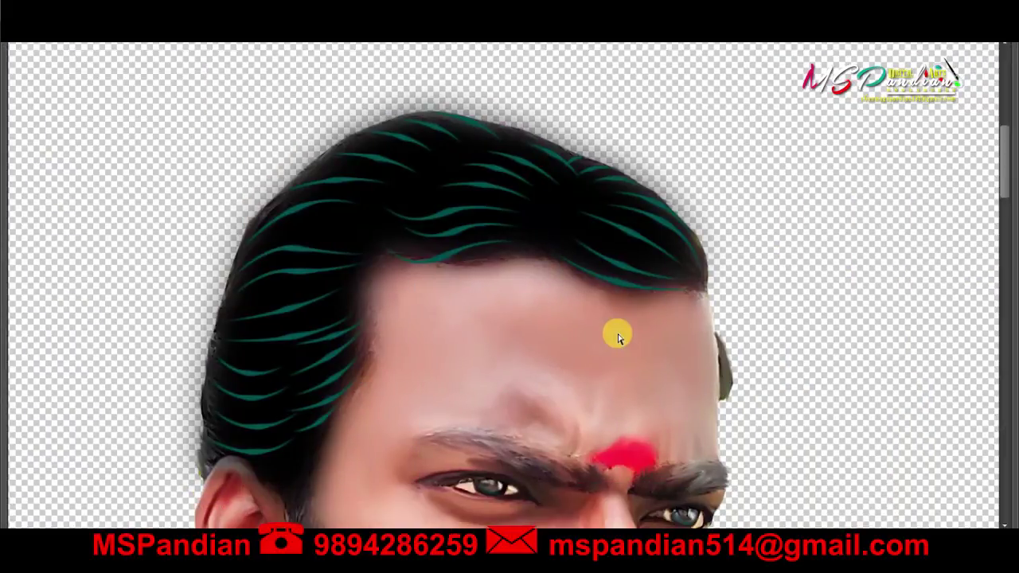
pyautogui.scroll(-5, 619, 338)
pyautogui.scroll(2, 619, 339)
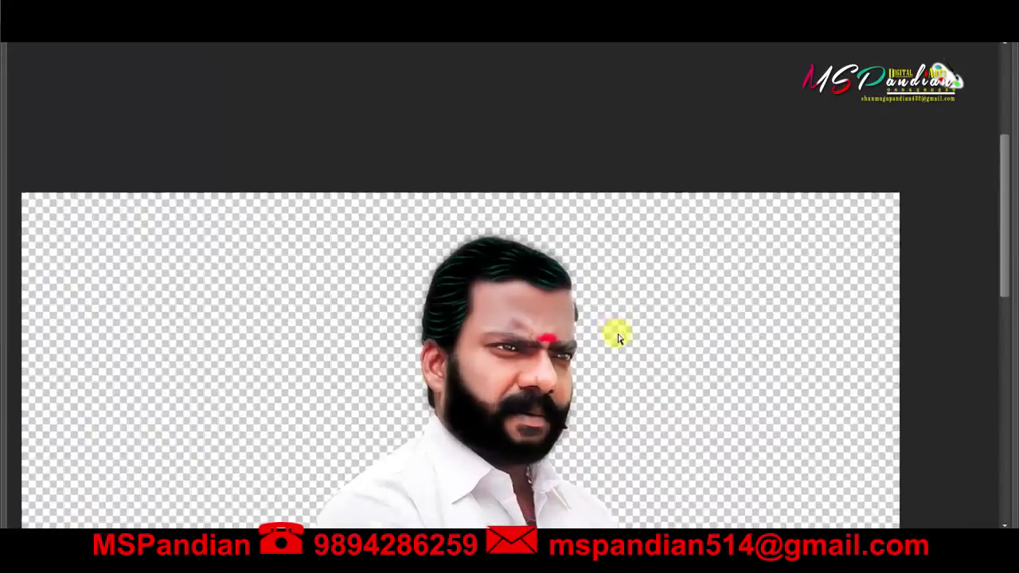
pyautogui.scroll(3, 620, 338)
pyautogui.scroll(3, 620, 338)
pyautogui.scroll(-2, 615, 338)
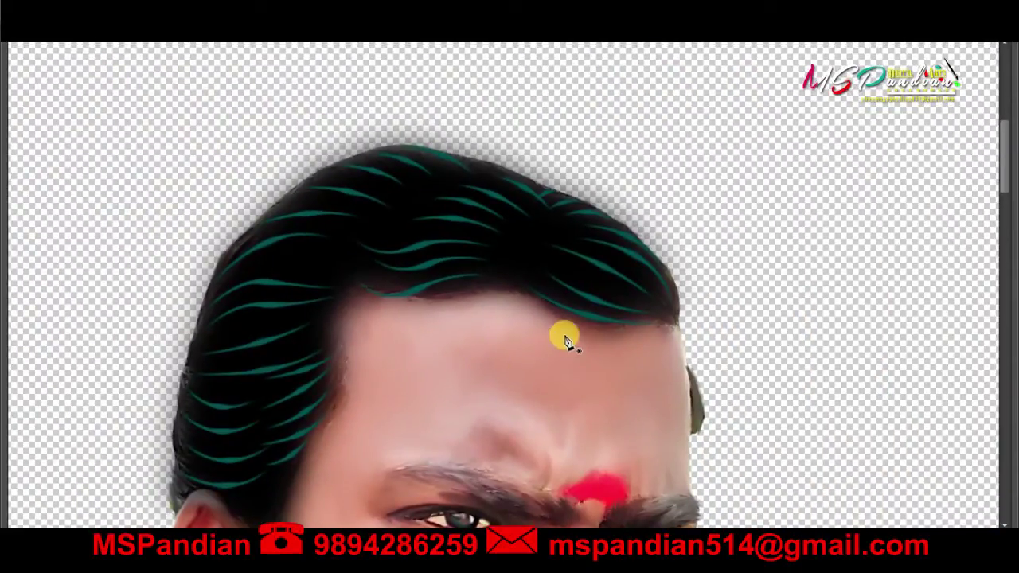
# - Return to the Pen tool and try strand paths at the right hairline, undoing the false starts
pyautogui.press('b')
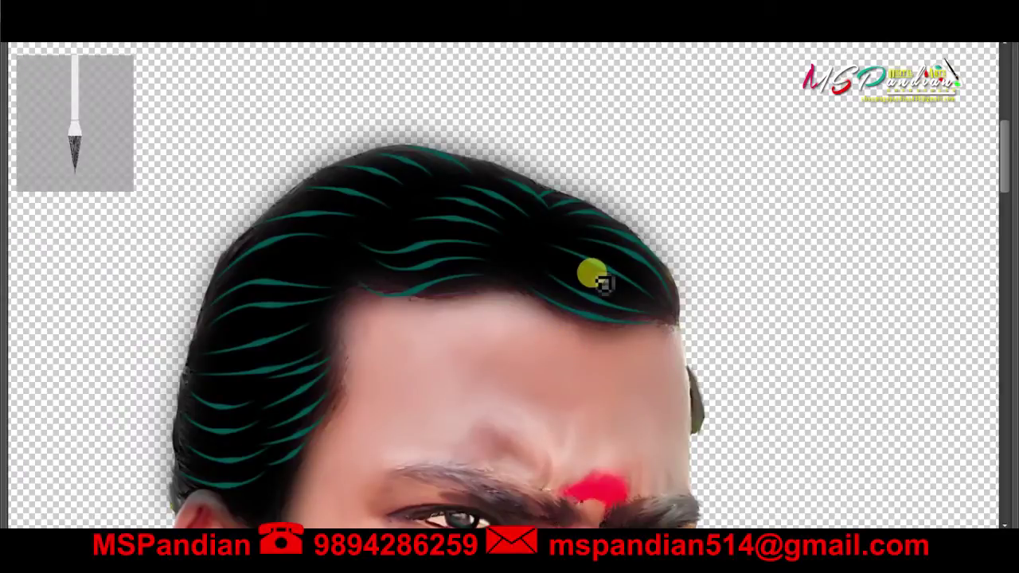
pyautogui.press('p')
pyautogui.click(540, 252)
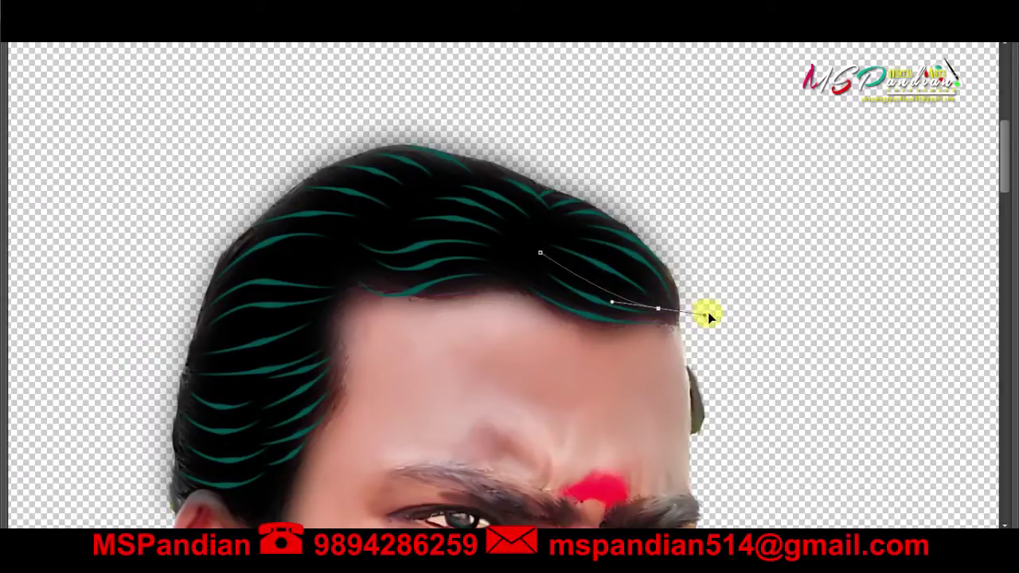
pyautogui.hotkey('ctrl', 'z')
pyautogui.click(549, 248)
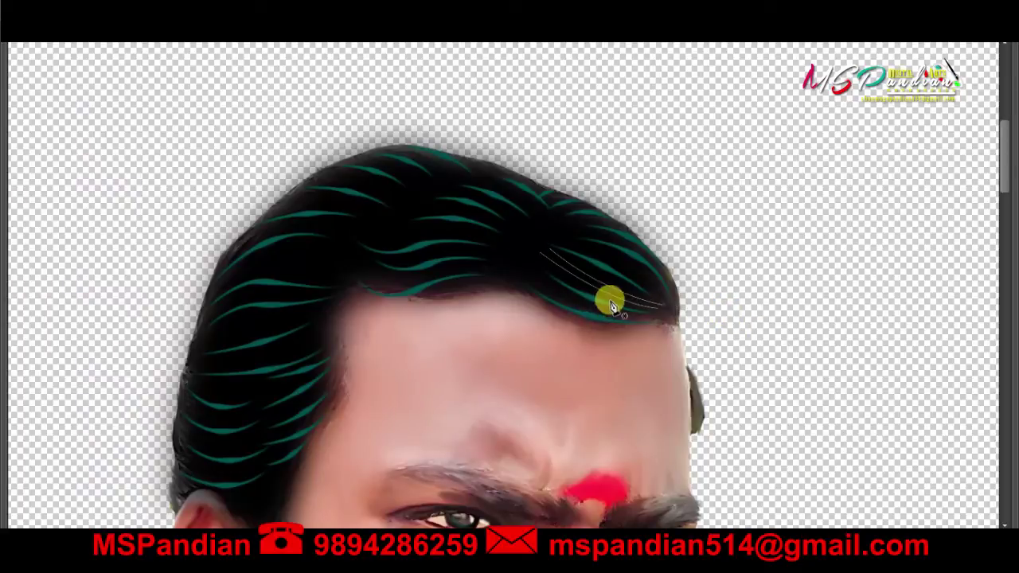
pyautogui.hotkey('ctrl', 'z')
pyautogui.click(528, 268)
pyautogui.moveTo(649, 319); pyautogui.dragTo(691, 318)
pyautogui.click(520, 273)
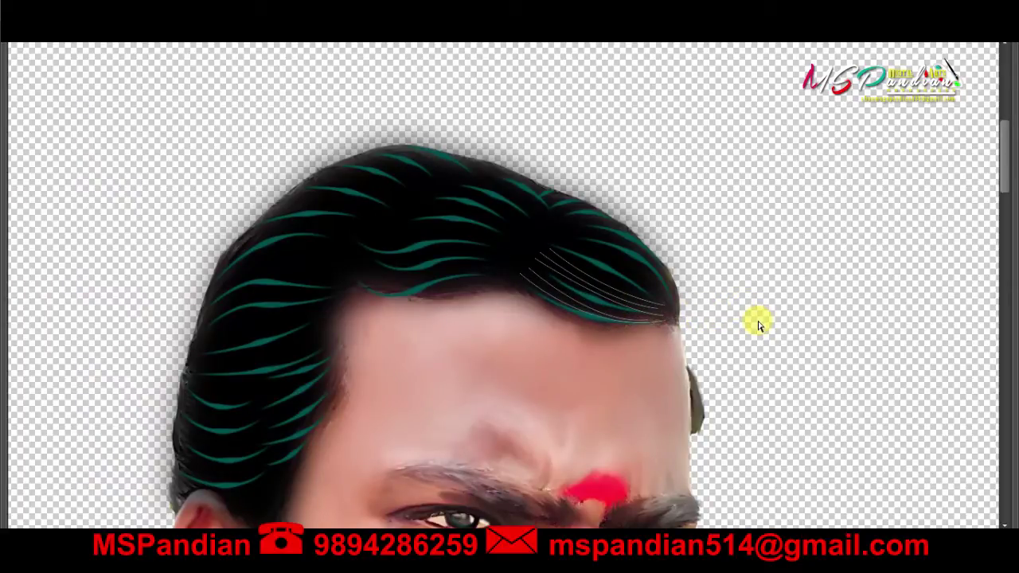
# - Add a new layer and trace a fan of curved strand paths on the right side hair
pyautogui.hotkey('ctrl', 'shift', 'n')
pyautogui.press('Return')
pyautogui.click(549, 237)
pyautogui.moveTo(669, 310); pyautogui.dragTo(712, 371)
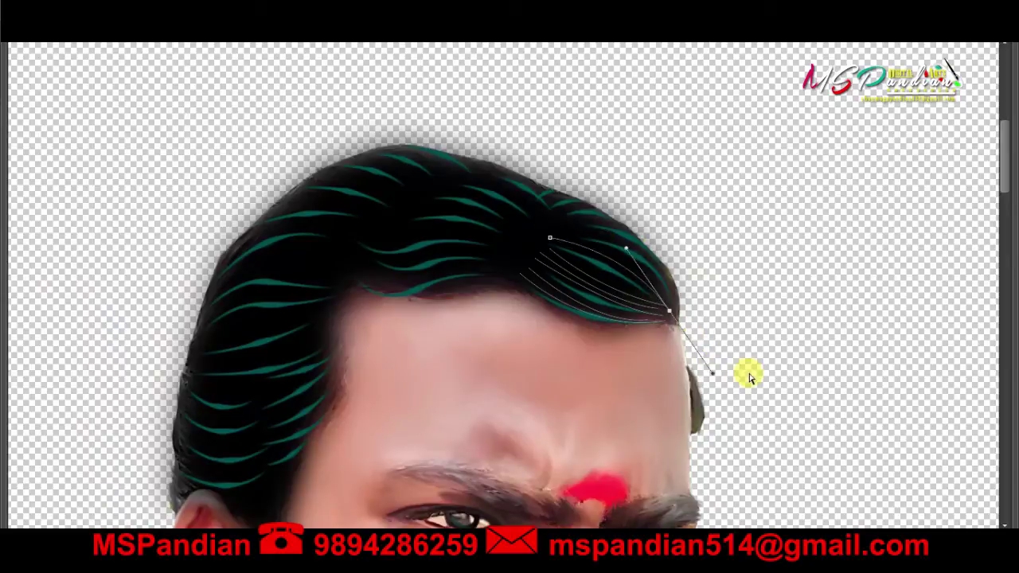
pyautogui.keyDown('alt'); pyautogui.click(669, 310); pyautogui.keyUp('alt')
pyautogui.click(578, 226)
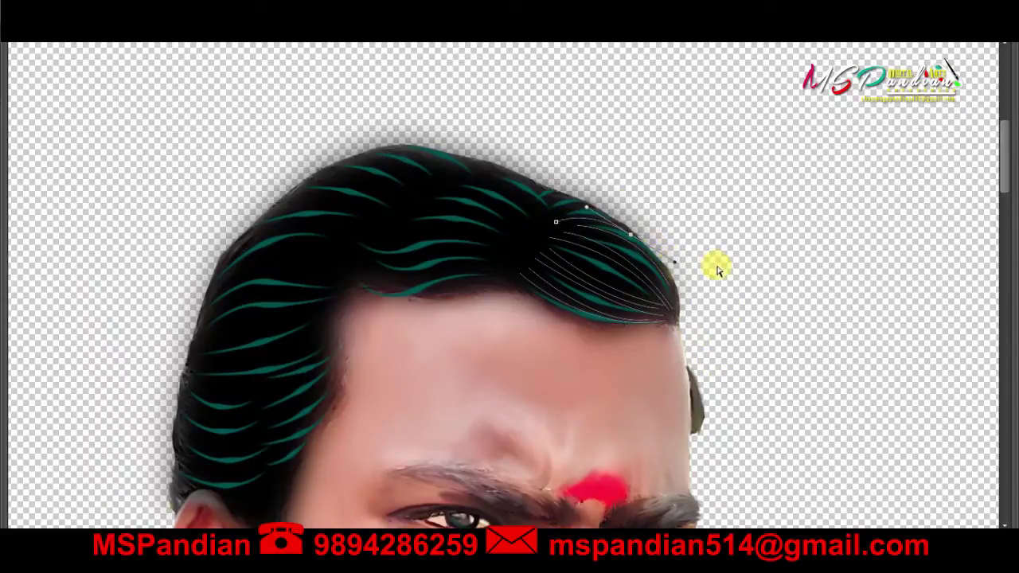
pyautogui.click(558, 220)
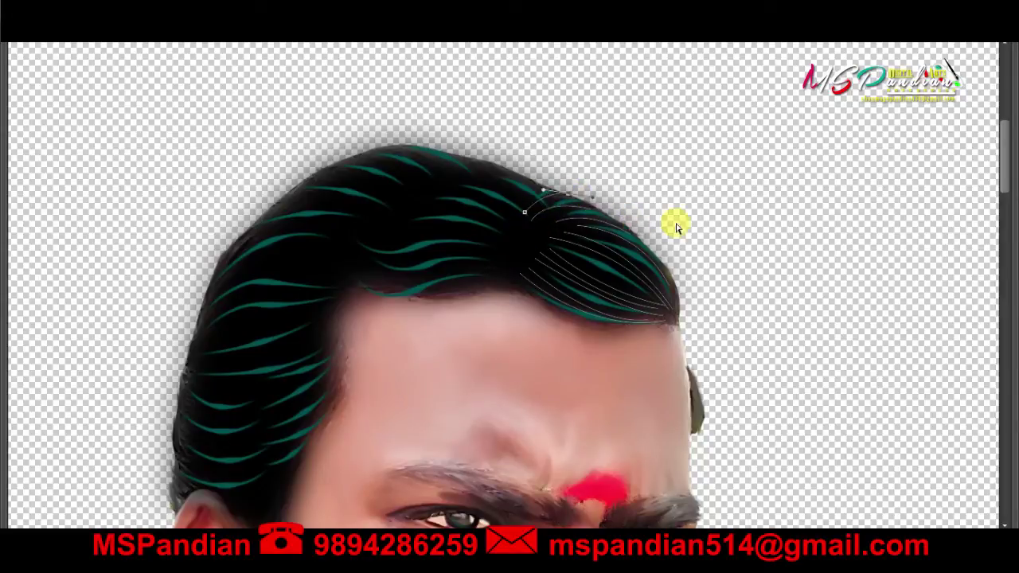
# - Trace three curved strand paths running across the crown
pyautogui.click(351, 263)
pyautogui.moveTo(425, 273)
pyautogui.mouseDown()
pyautogui.moveTo(452, 264)
pyautogui.moveTo(445, 253)
pyautogui.mouseUp()
pyautogui.click(491, 274)
pyautogui.press('Return')
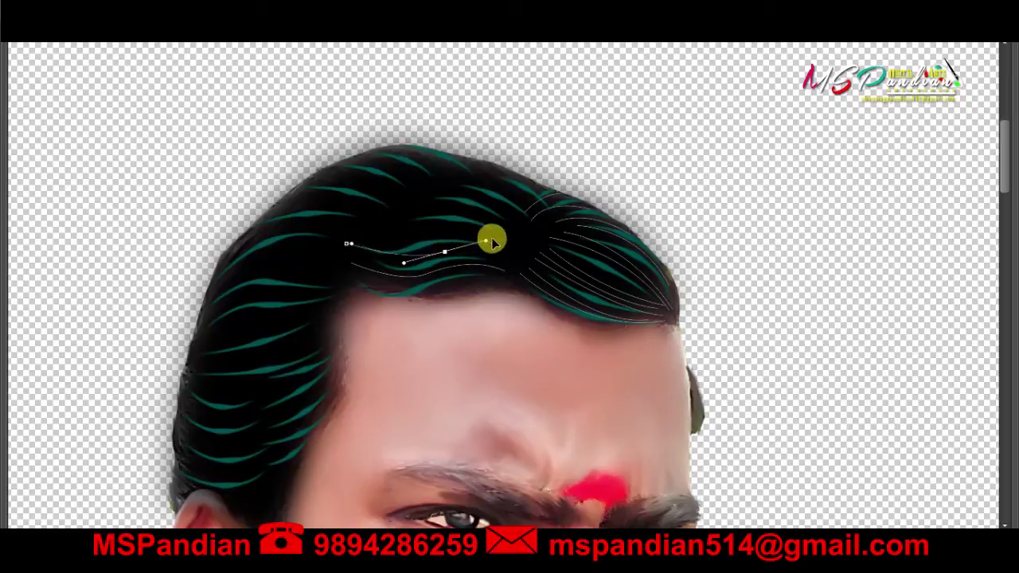
pyautogui.click(521, 246)
pyautogui.press('Return')
pyautogui.click(364, 230)
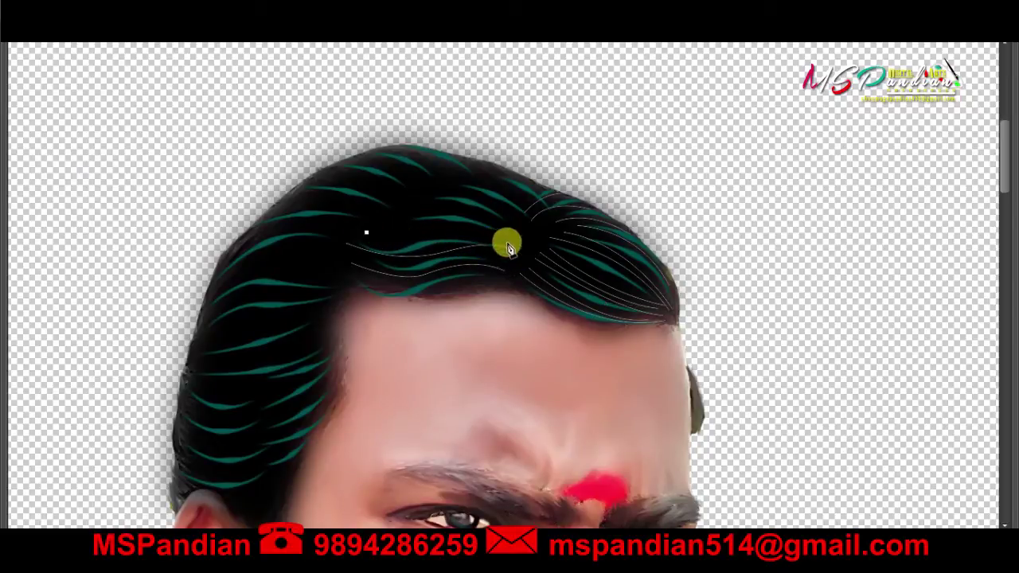
pyautogui.click(505, 239)
pyautogui.press('Return')
# - Trace four strands from the top of the hair curving down toward the right side
pyautogui.click(369, 209)
pyautogui.moveTo(531, 229); pyautogui.dragTo(565, 268)
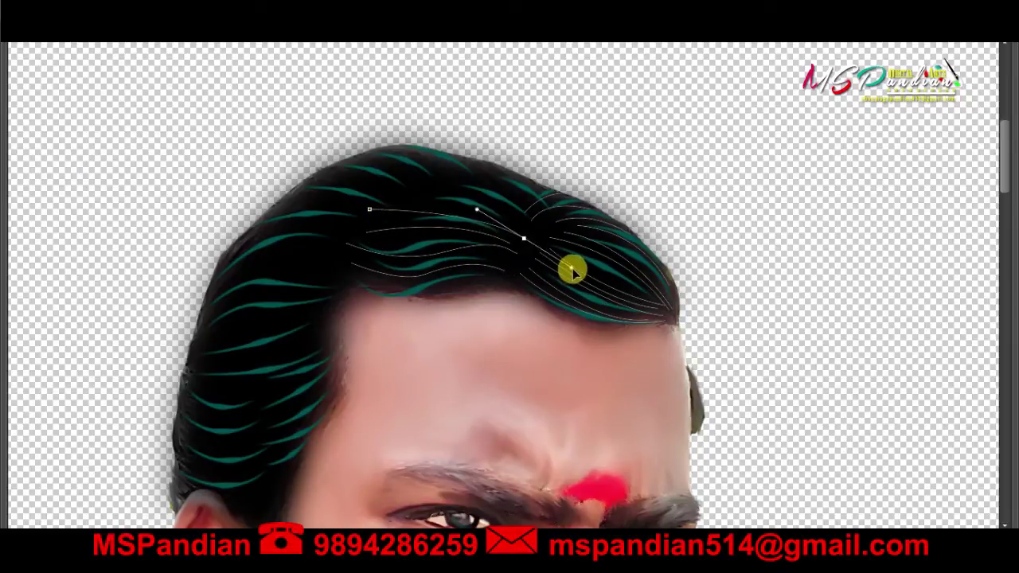
pyautogui.moveTo(370, 209); pyautogui.dragTo(385, 188)
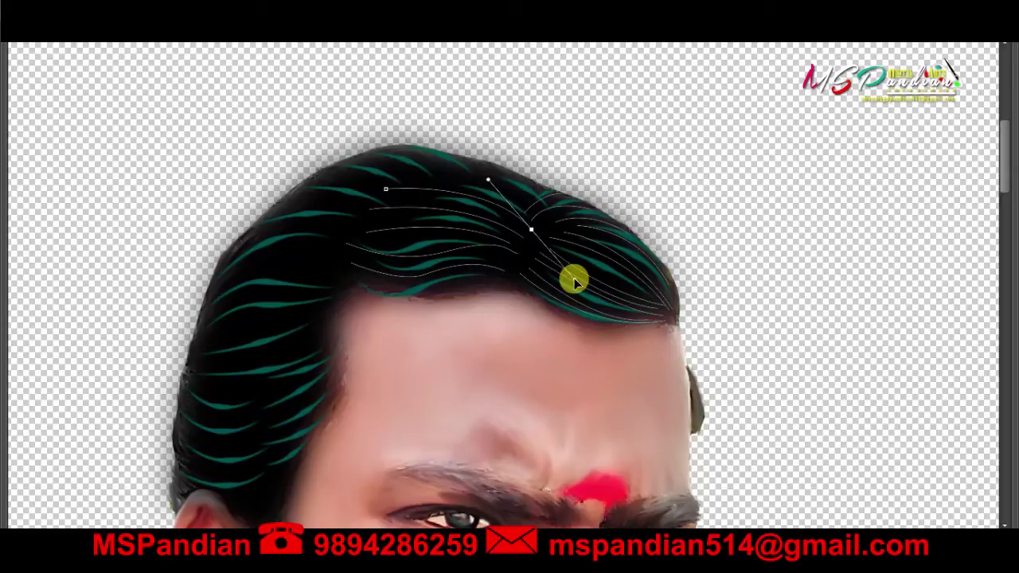
pyautogui.press('Return')
pyautogui.click(429, 163)
pyautogui.moveTo(548, 221); pyautogui.dragTo(585, 282)
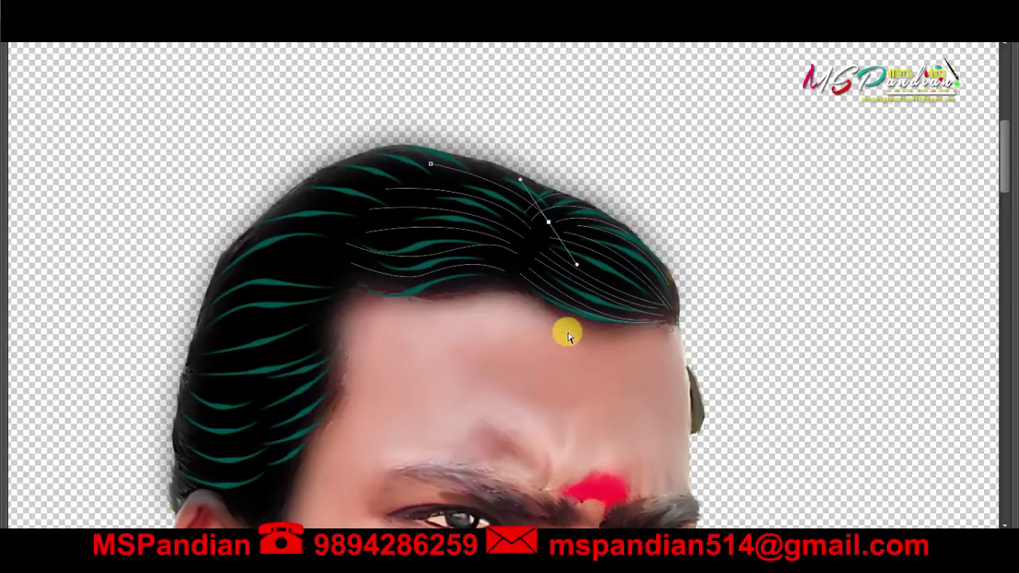
pyautogui.press('Return')
pyautogui.click(380, 147)
pyautogui.moveTo(452, 179); pyautogui.dragTo(500, 227)
pyautogui.press('Return')
pyautogui.click(358, 153)
pyautogui.moveTo(423, 183); pyautogui.dragTo(456, 204)
pyautogui.press('Return')
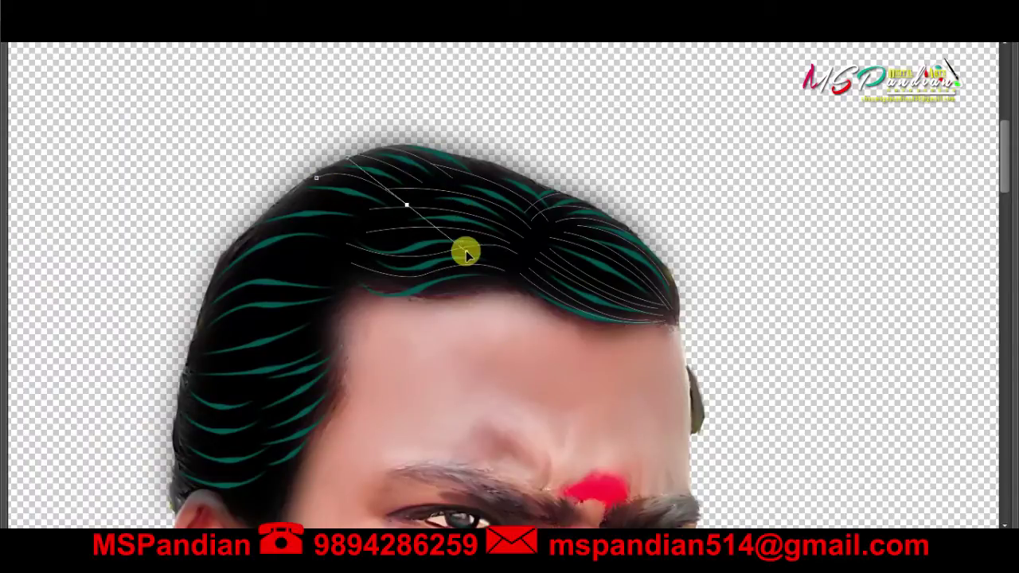
# - Trace two curved strands across the left hair and along the left hairline
pyautogui.click(274, 208)
pyautogui.moveTo(392, 216); pyautogui.dragTo(428, 235)
pyautogui.press('Return')
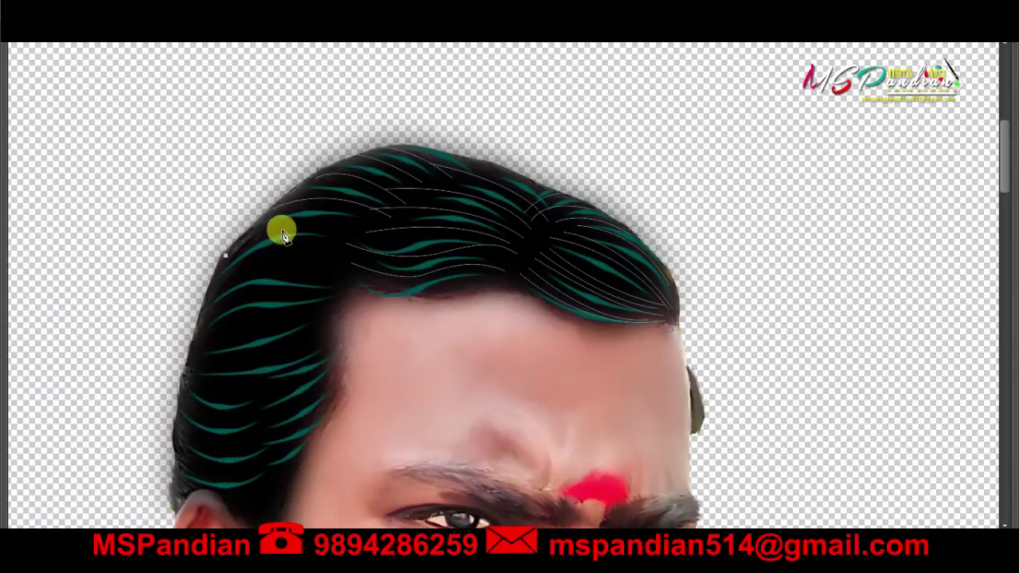
pyautogui.click(295, 237)
pyautogui.moveTo(358, 266); pyautogui.dragTo(409, 286)
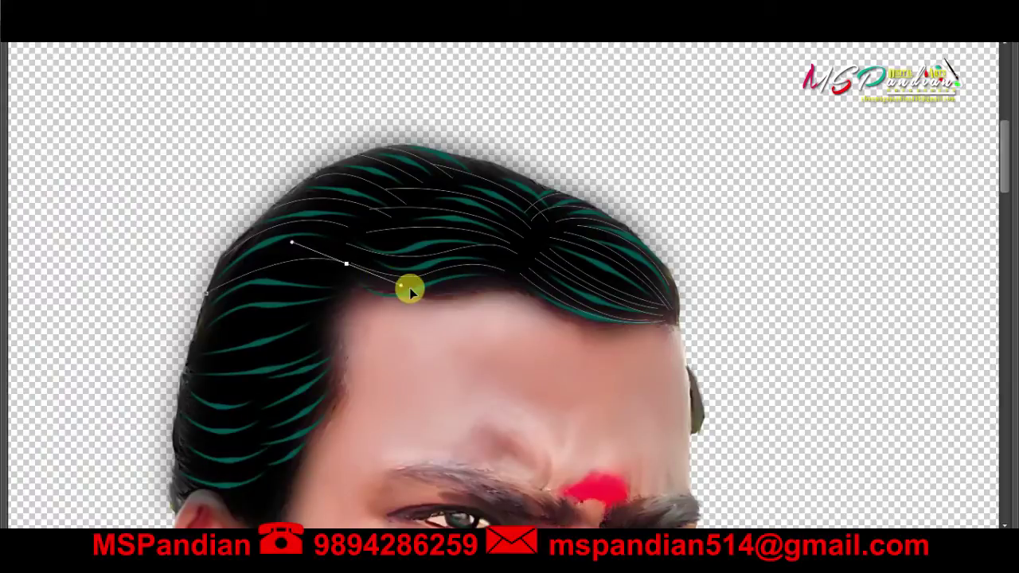
pyautogui.press('Return')
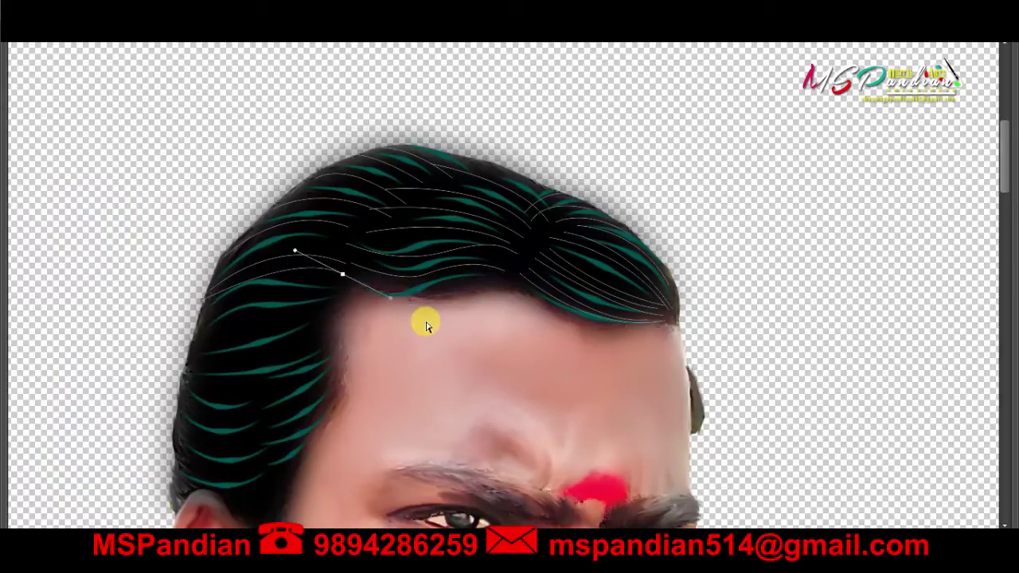
# - Trace several strands on the left side hair curving up toward the temple
pyautogui.scroll(-3, 425, 325)
pyautogui.moveTo(231, 188); pyautogui.dragTo(313, 178)
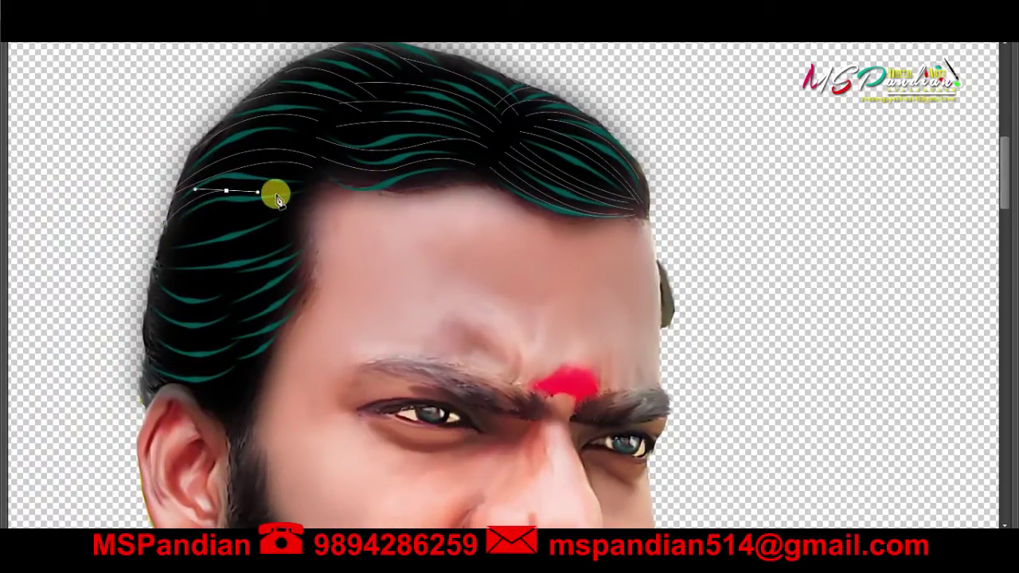
pyautogui.hotkey('ctrl', 'z')
pyautogui.click(162, 238)
pyautogui.moveTo(231, 221)
pyautogui.mouseDown()
pyautogui.moveTo(256, 227)
pyautogui.moveTo(303, 194)
pyautogui.mouseUp()
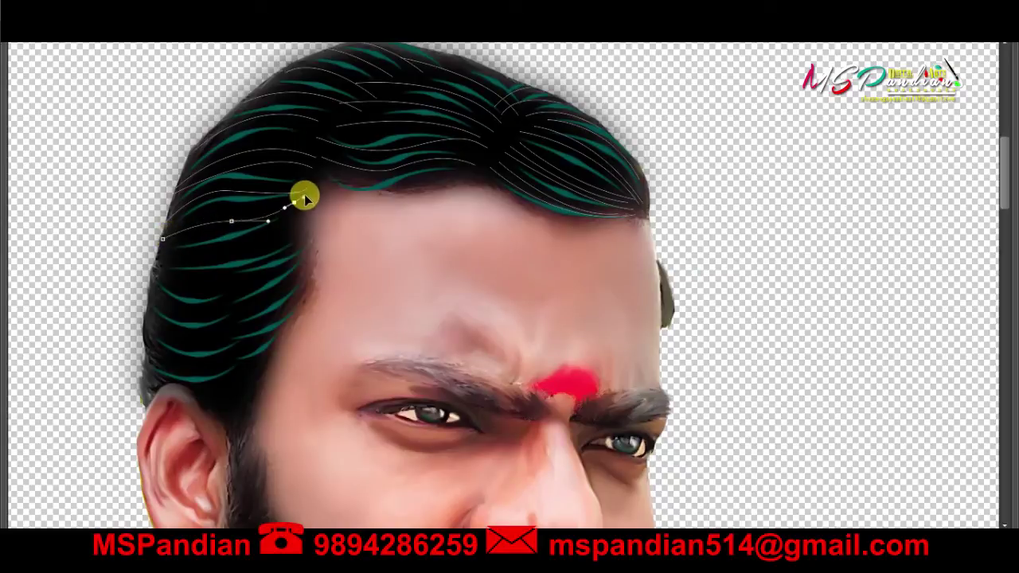
pyautogui.press('Return')
pyautogui.click(159, 259)
pyautogui.moveTo(250, 254); pyautogui.dragTo(293, 202)
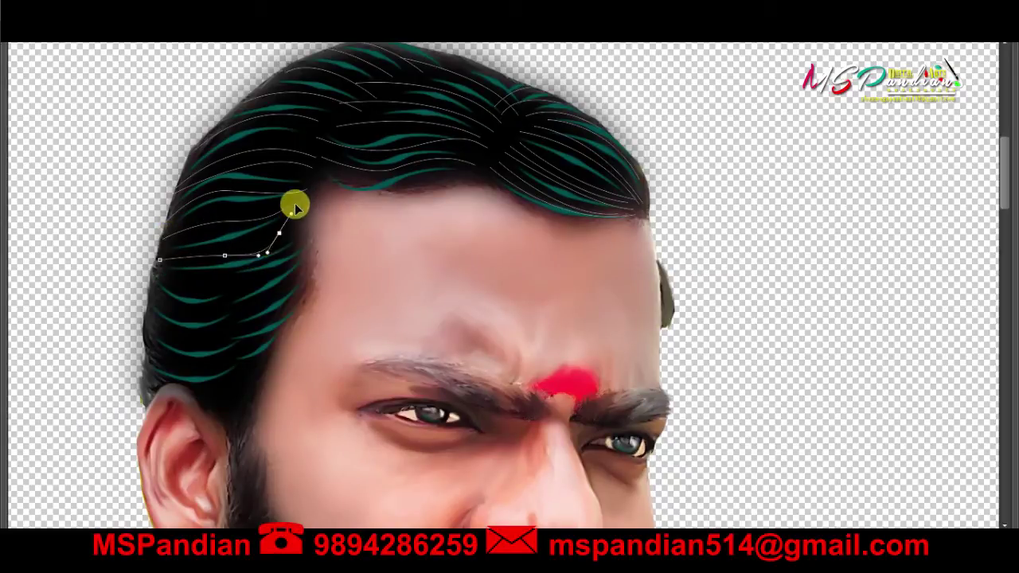
pyautogui.press('Return')
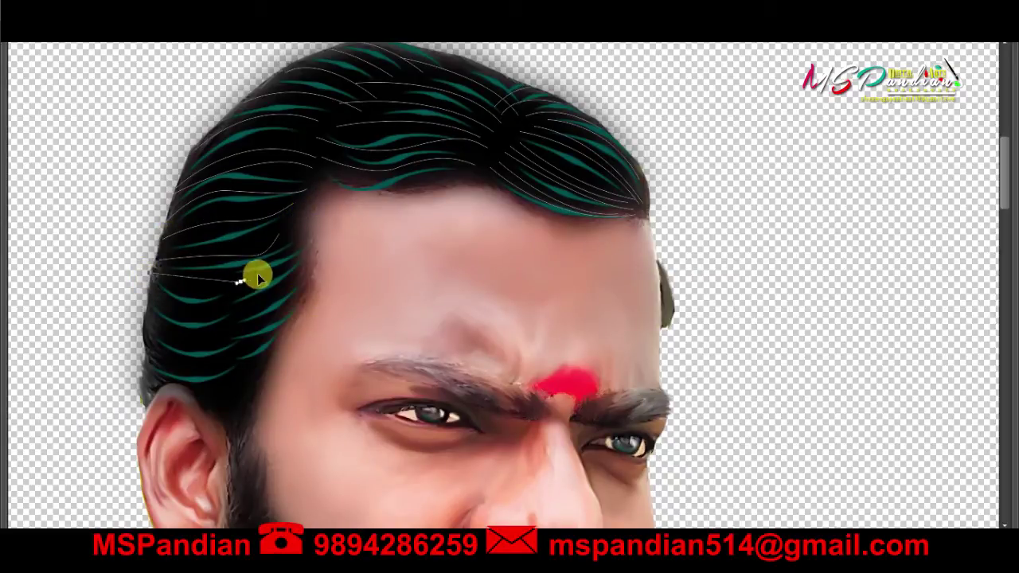
pyautogui.click(140, 290)
pyautogui.moveTo(242, 305); pyautogui.dragTo(305, 273)
pyautogui.press('Return')
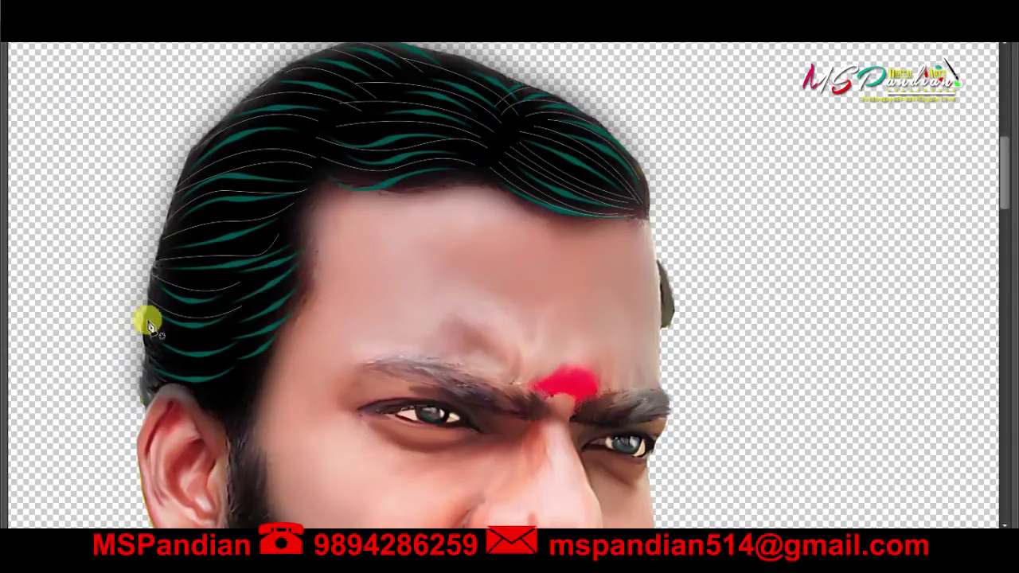
# - Add more strands across the lower side hair toward the temple
pyautogui.click(146, 320)
pyautogui.moveTo(257, 304); pyautogui.dragTo(324, 315)
pyautogui.press('Return')
pyautogui.click(147, 344)
pyautogui.moveTo(234, 350); pyautogui.dragTo(318, 271)
pyautogui.press('Return')
pyautogui.click(218, 338)
pyautogui.press('Return')
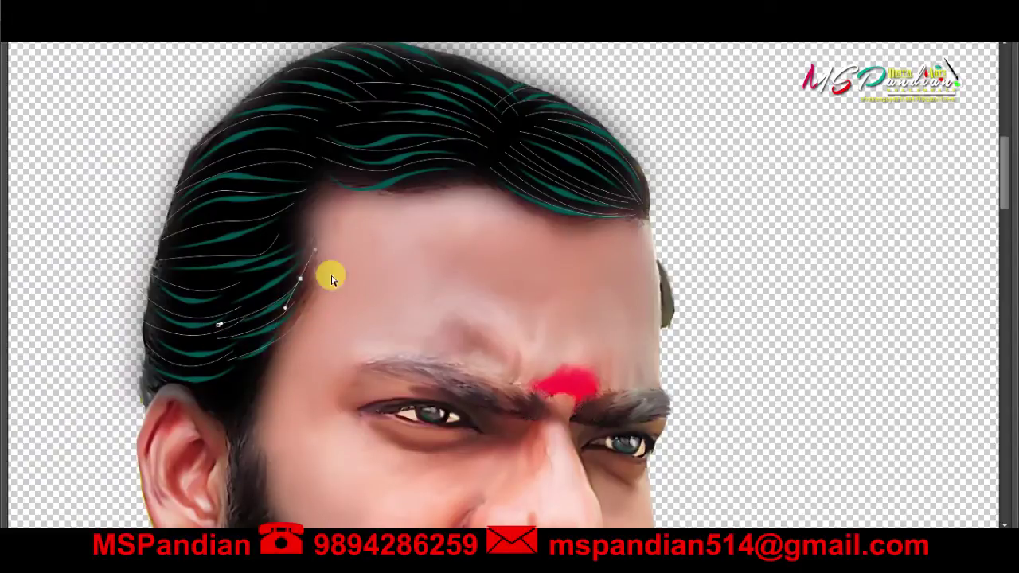
# - Trace short strands by the temple and near the ear
pyautogui.click(227, 318)
pyautogui.press('Return')
pyautogui.click(232, 277)
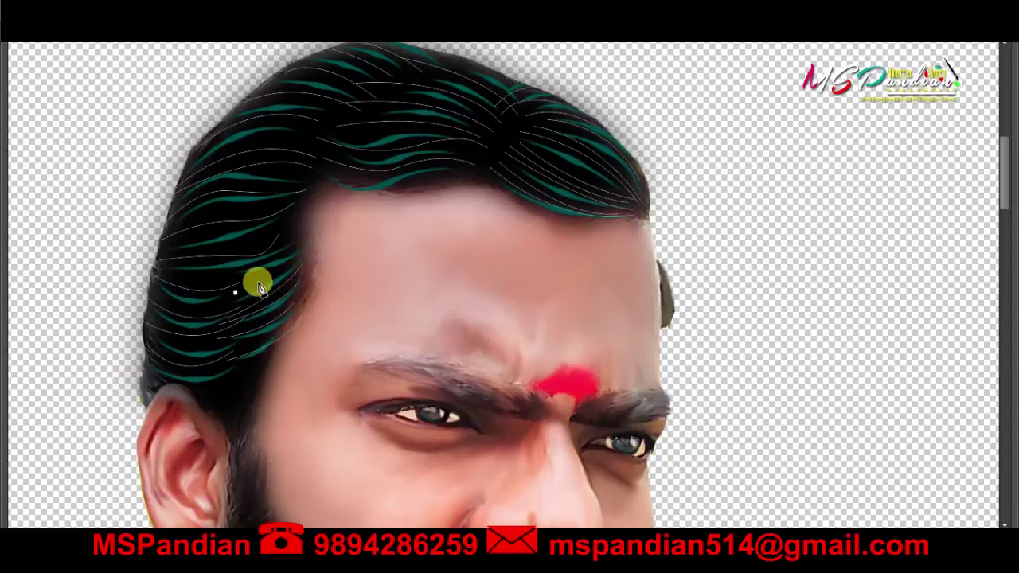
pyautogui.moveTo(296, 249); pyautogui.dragTo(316, 199)
pyautogui.press('Return')
pyautogui.click(228, 259)
pyautogui.press('Return')
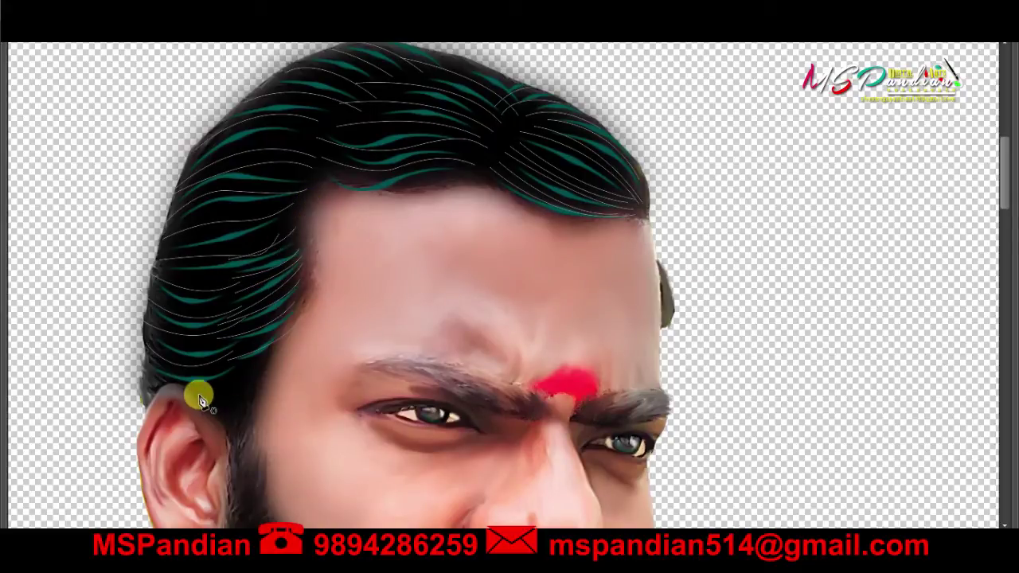
# - Trace strands above the ear and at the sideburn curving up toward the temple
pyautogui.click(200, 395)
pyautogui.moveTo(265, 357); pyautogui.dragTo(287, 338)
pyautogui.press('Return')
pyautogui.moveTo(291, 428); pyautogui.dragTo(321, 376)
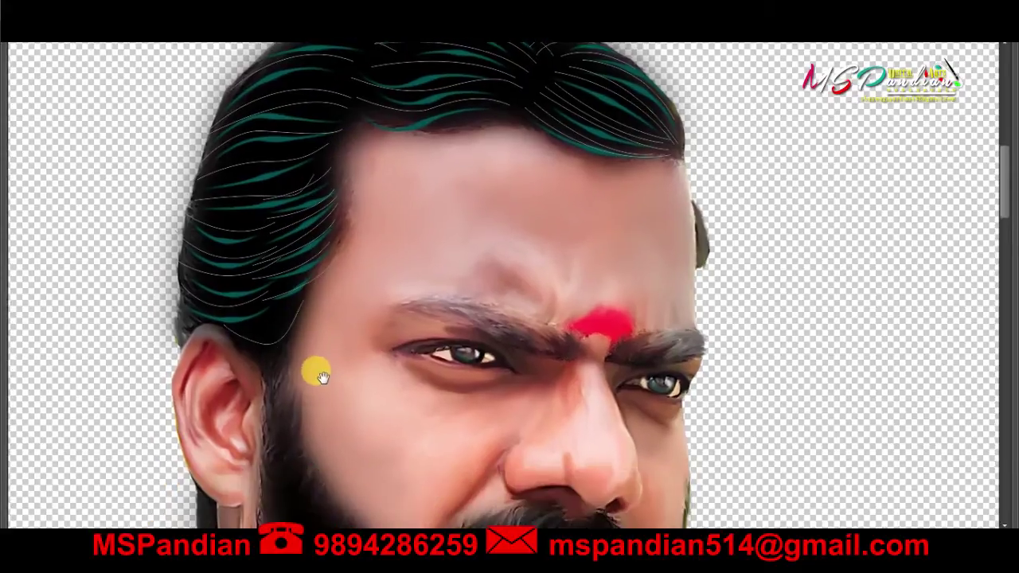
pyautogui.click(240, 324)
pyautogui.moveTo(298, 300); pyautogui.dragTo(324, 271)
pyautogui.press('Return')
pyautogui.click(251, 360)
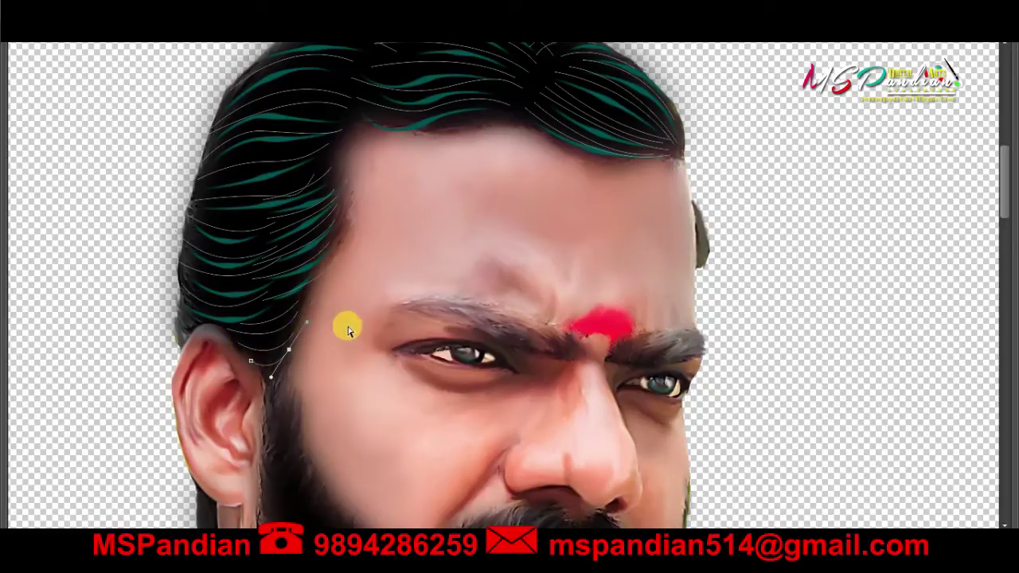
# - Trace a final strand over the top of the hair, then delete the traced paths
pyautogui.moveTo(347, 331); pyautogui.dragTo(314, 466)
pyautogui.click(440, 115)
pyautogui.moveTo(511, 145); pyautogui.dragTo(538, 164)
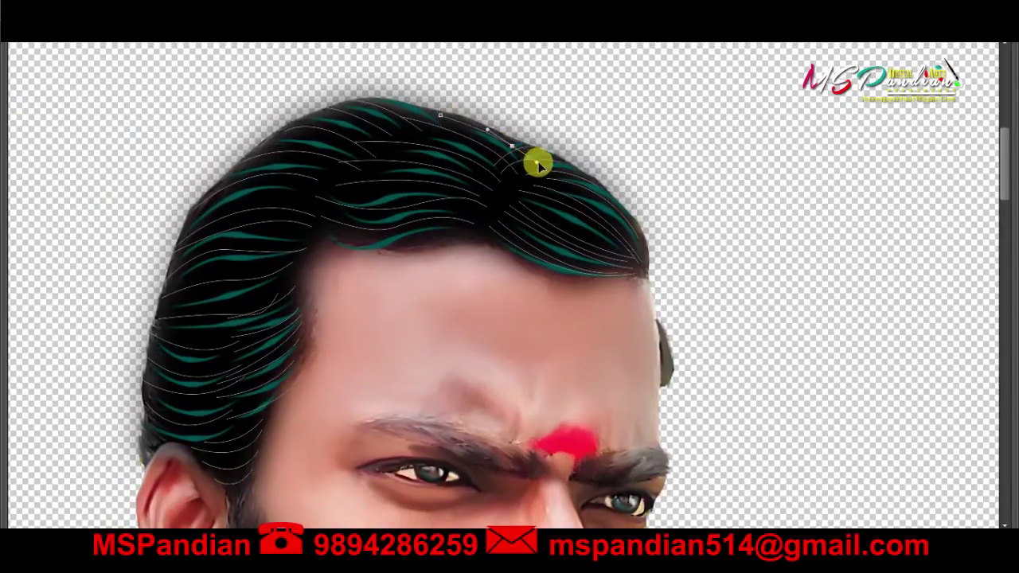
pyautogui.rightClick(474, 295)
pyautogui.click(488, 277)
pyautogui.press('Return')
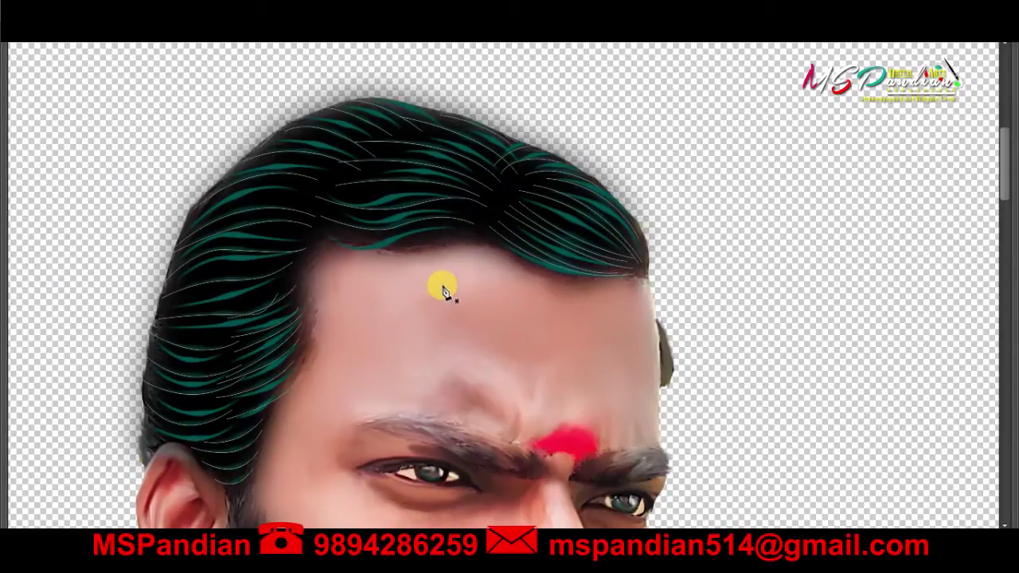
pyautogui.rightClick(444, 289)
pyautogui.click(484, 200)
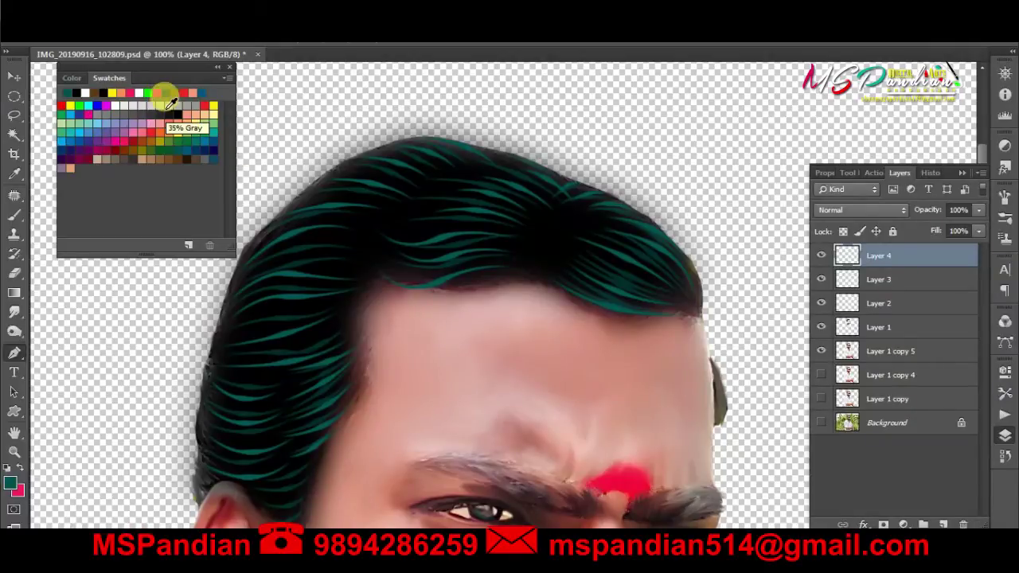
# - Switch the paint colour to light gray and trace strands over the right side and top hair
pyautogui.click(165, 98)
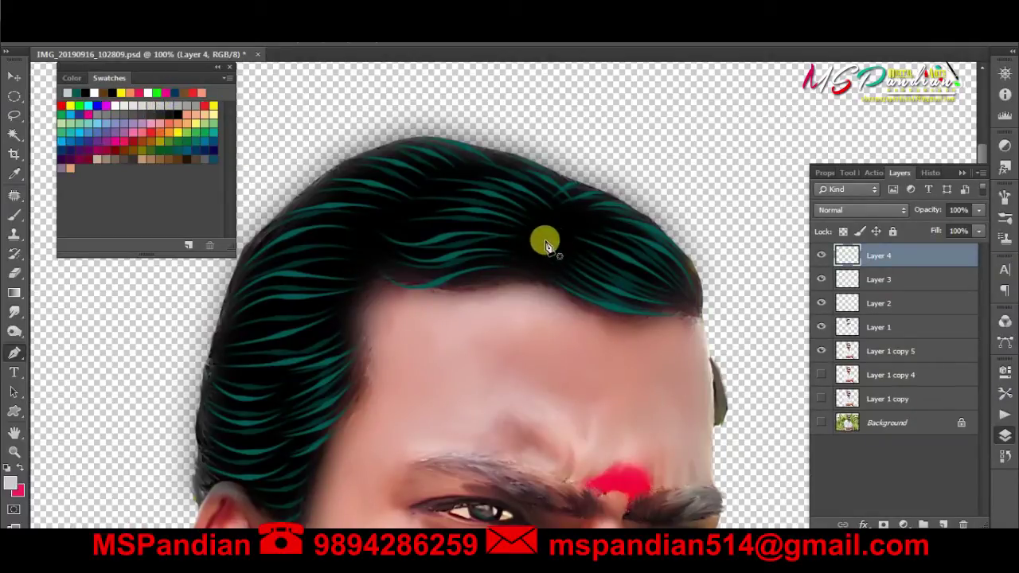
pyautogui.moveTo(677, 287); pyautogui.dragTo(751, 323)
pyautogui.moveTo(559, 209); pyautogui.dragTo(477, 167)
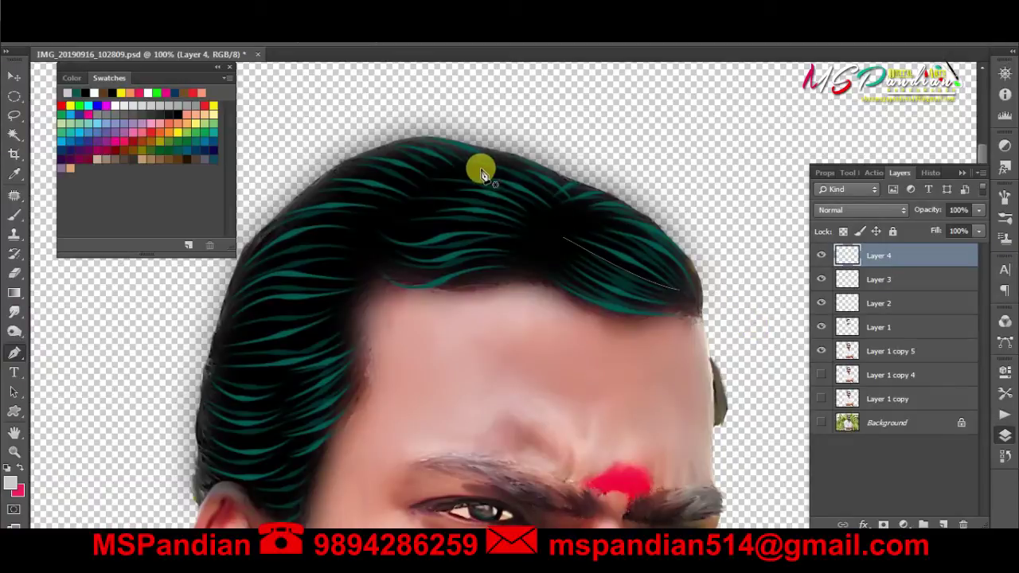
pyautogui.click(475, 168)
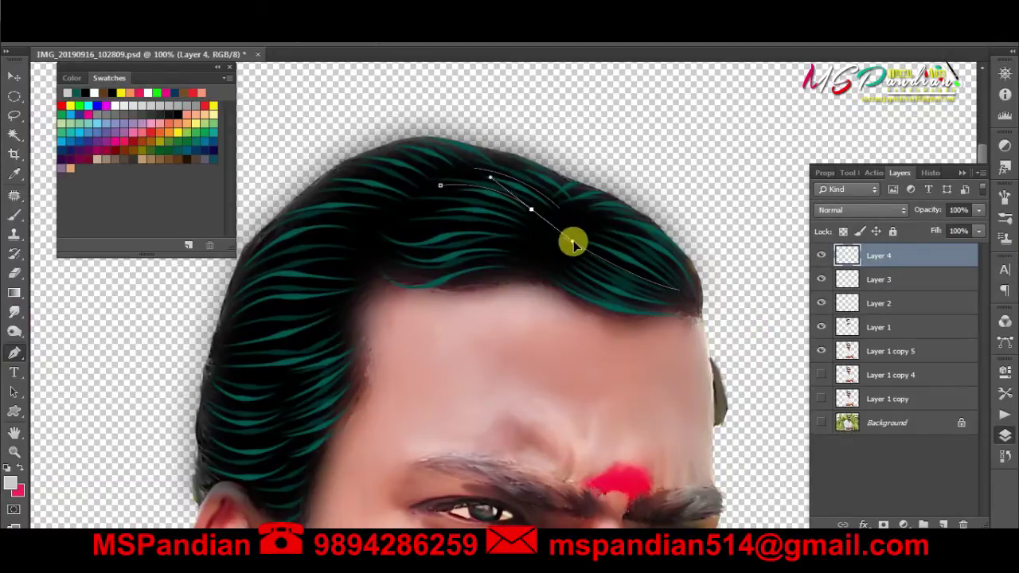
pyautogui.keyDown('ctrl'); pyautogui.click(436, 203); pyautogui.keyUp('ctrl')
pyautogui.moveTo(512, 198); pyautogui.dragTo(563, 265)
pyautogui.keyDown('ctrl'); pyautogui.click(416, 221); pyautogui.keyUp('ctrl')
pyautogui.moveTo(504, 220); pyautogui.dragTo(550, 250)
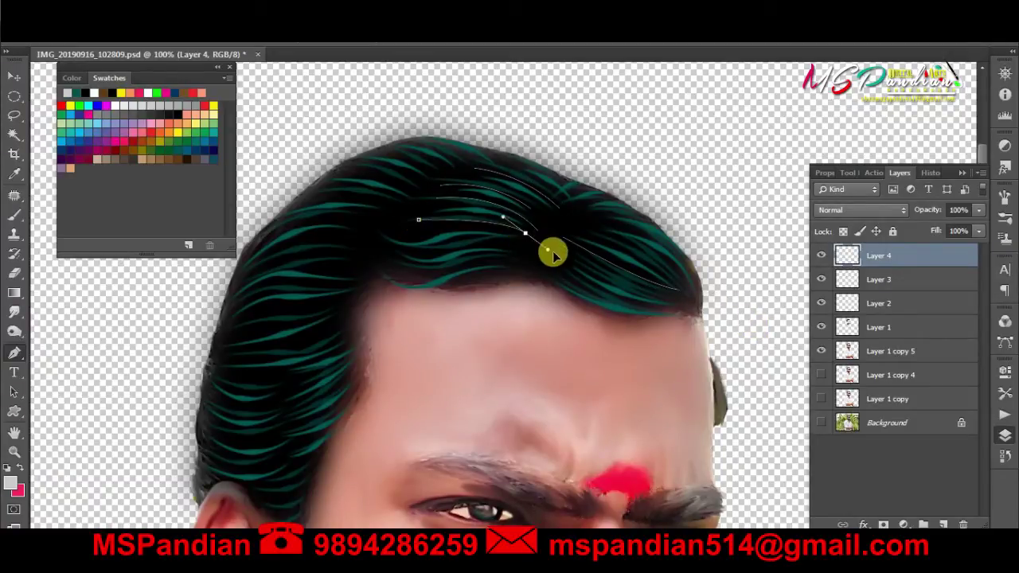
# - Trace curved strands across the top and left hair, hiding all panels to enlarge the canvas
pyautogui.click(298, 197)
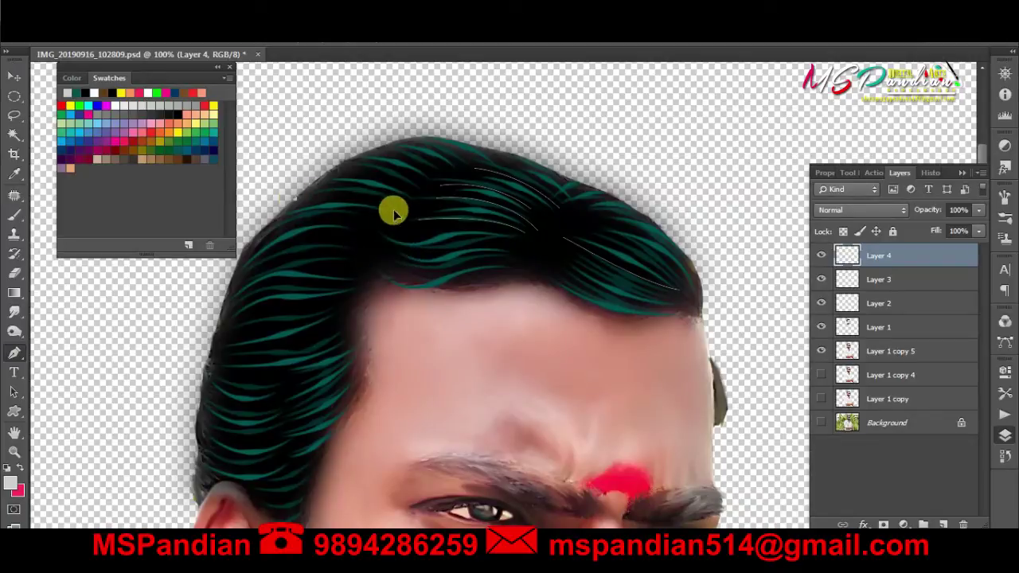
pyautogui.moveTo(391, 211); pyautogui.dragTo(332, 229)
pyautogui.click(323, 210)
pyautogui.moveTo(432, 262); pyautogui.dragTo(445, 244)
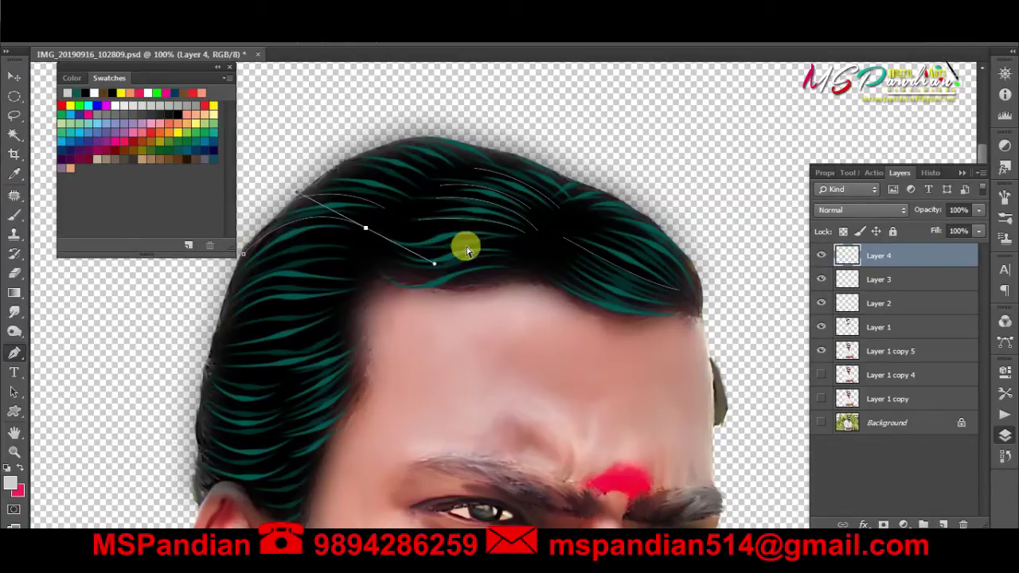
pyautogui.press('F7')
pyautogui.press('Tab')
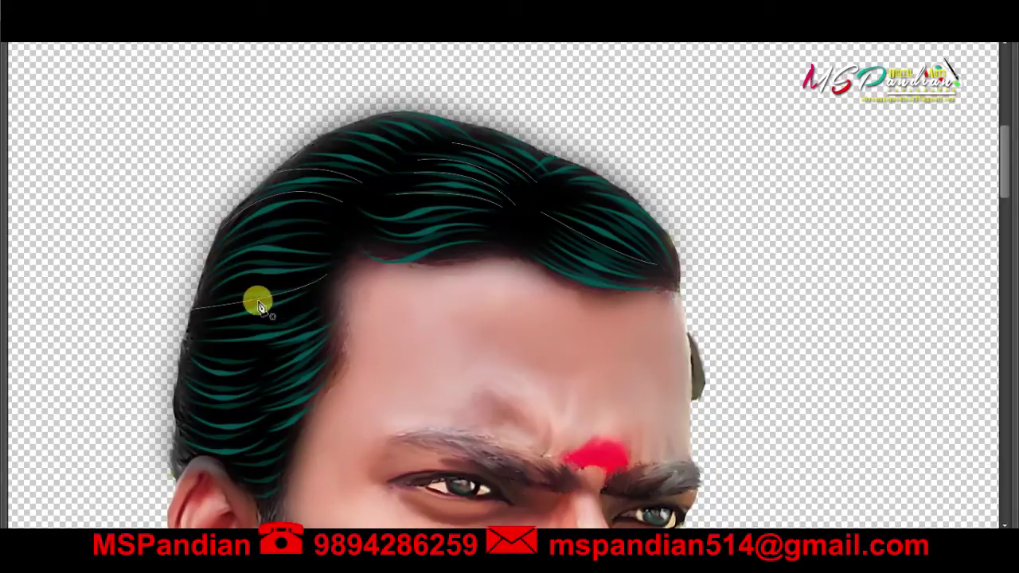
pyautogui.press('Return')
pyautogui.moveTo(368, 326); pyautogui.dragTo(200, 257)
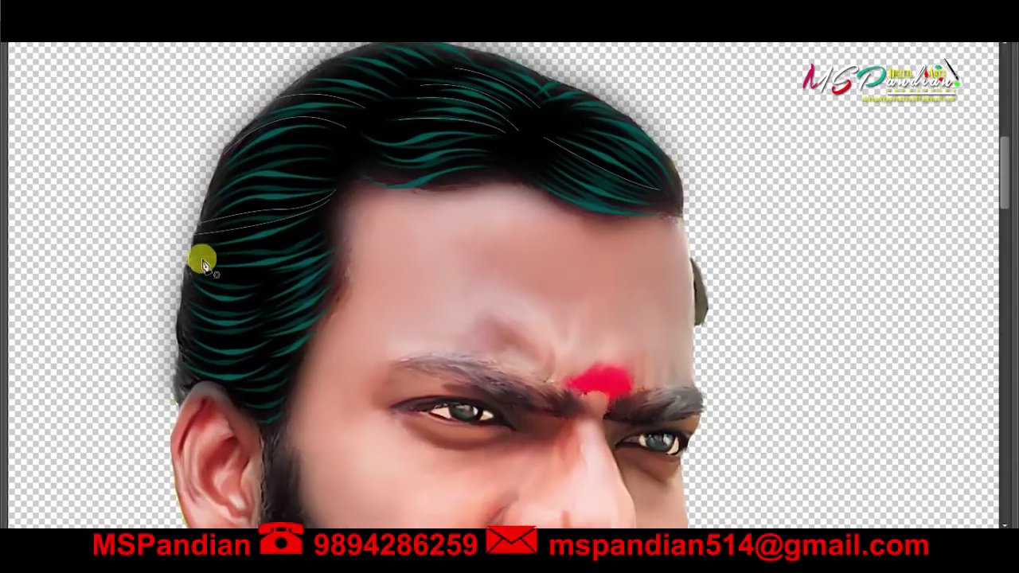
# - Trace two strands on the left side hair and one on the right side hair
pyautogui.click(189, 269)
pyautogui.click(254, 277)
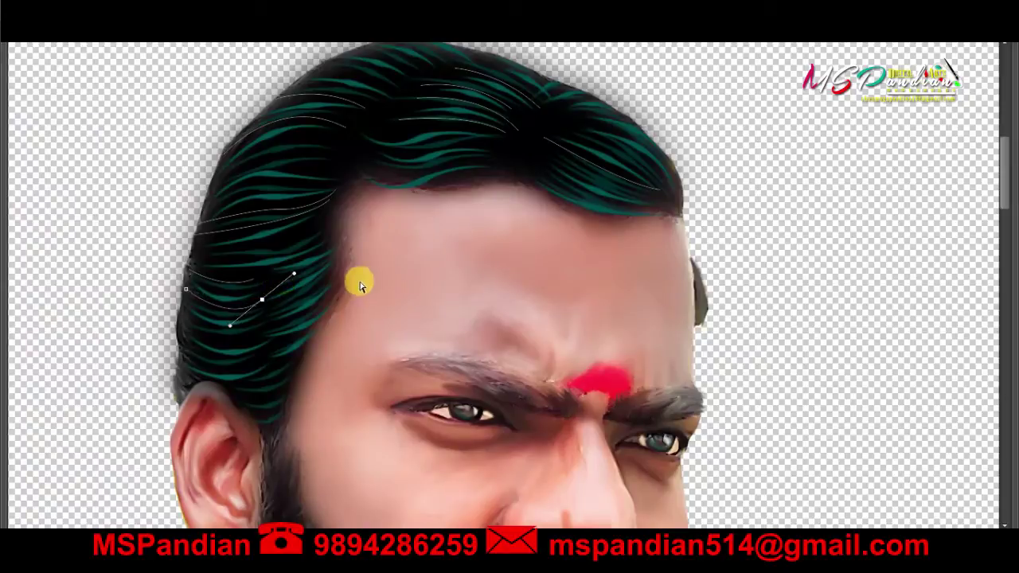
pyautogui.click(178, 323)
pyautogui.moveTo(266, 321); pyautogui.dragTo(311, 284)
pyautogui.scroll(3, 429, 334)
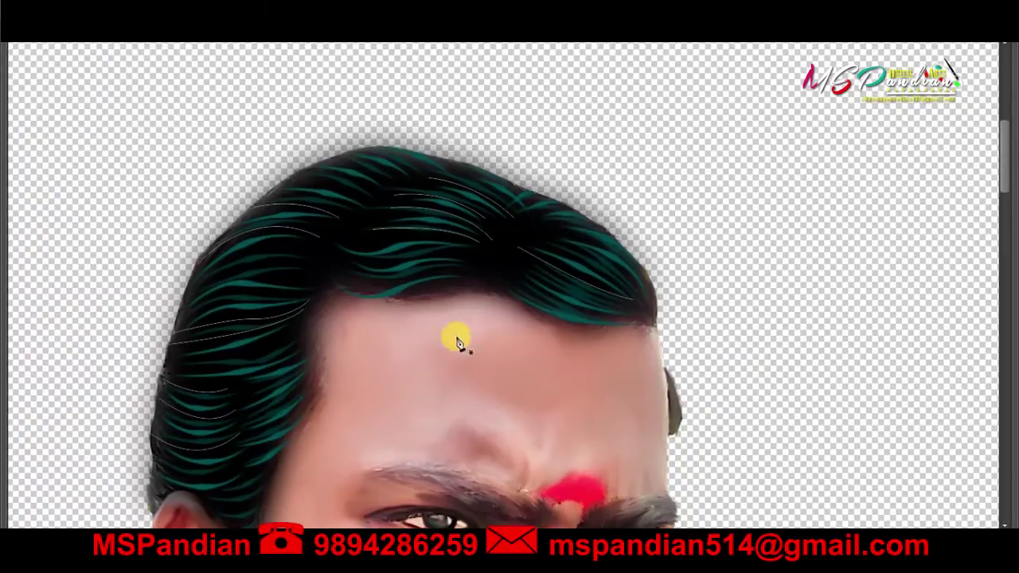
pyautogui.click(541, 236)
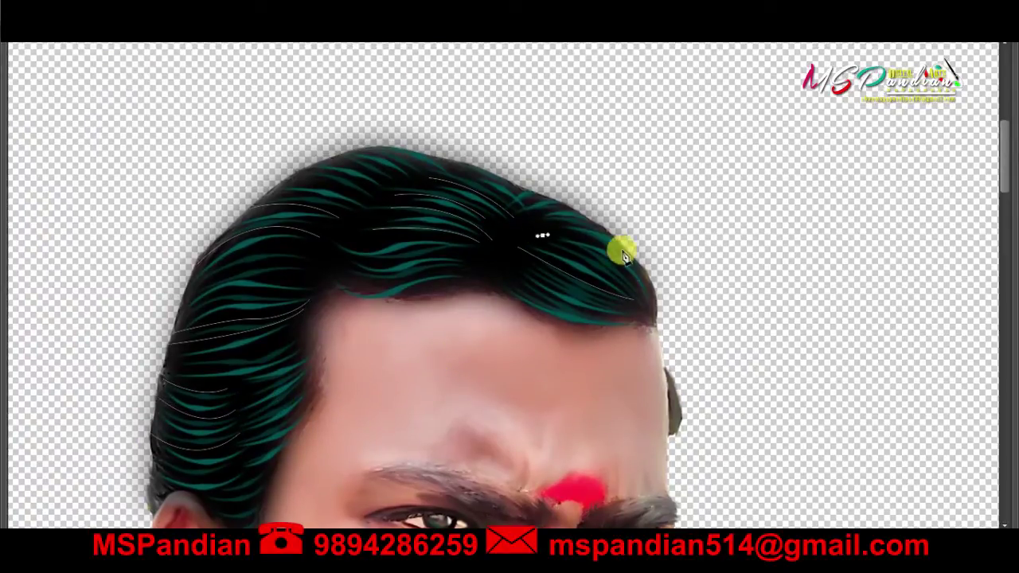
pyautogui.click(647, 315)
pyautogui.moveTo(574, 229); pyautogui.dragTo(442, 200)
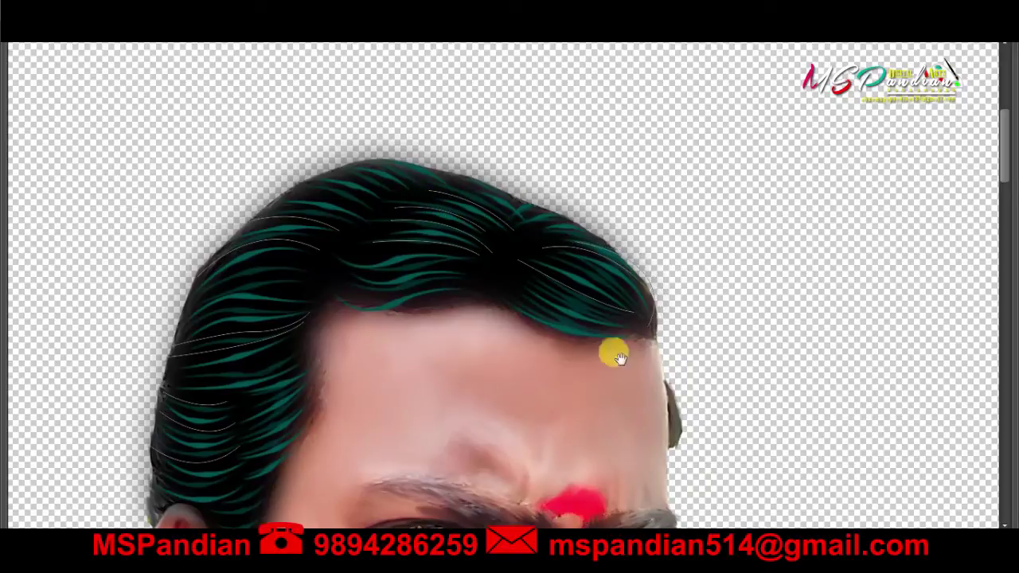
pyautogui.scroll(3, 610, 353)
# - Restore the panels and toggle Layer 4's visibility off and on to compare
pyautogui.rightClick(510, 337)
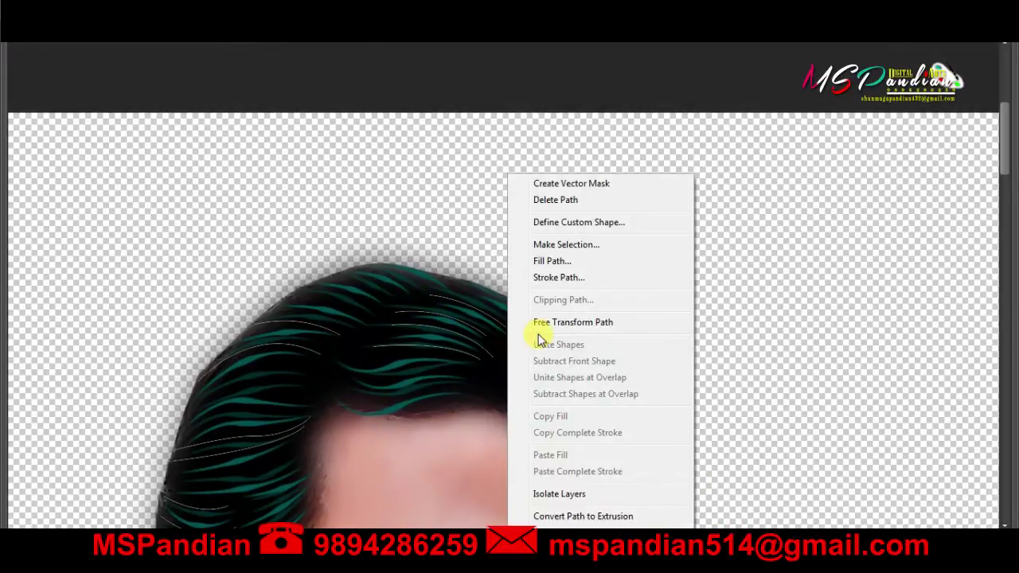
pyautogui.press('Escape')
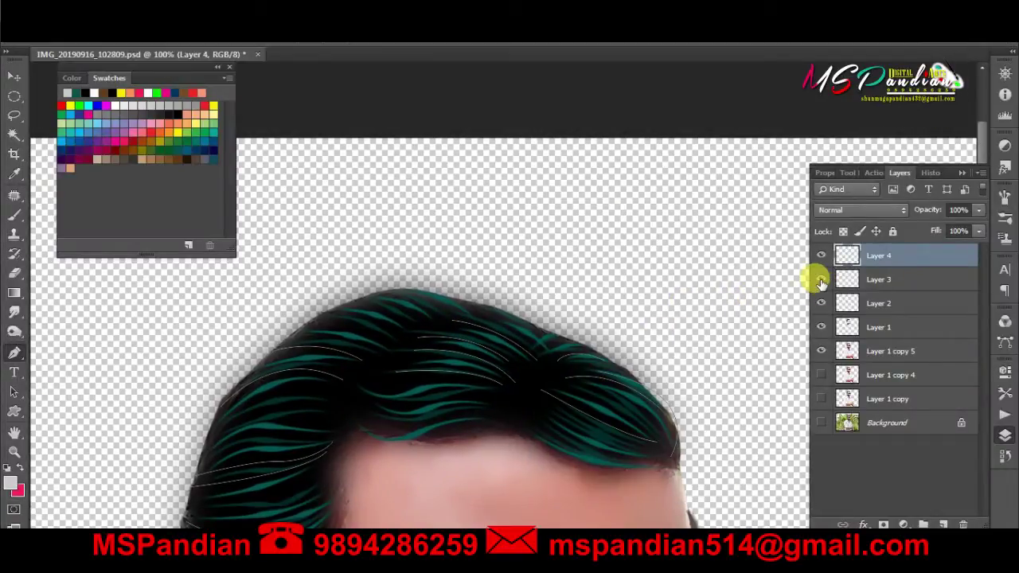
pyautogui.click(821, 280)
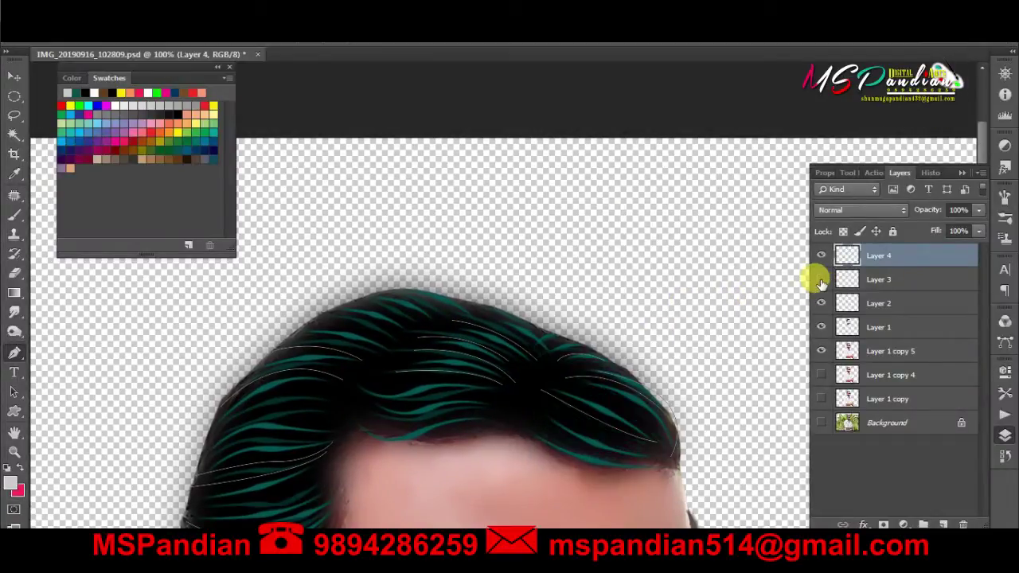
pyautogui.click(821, 279)
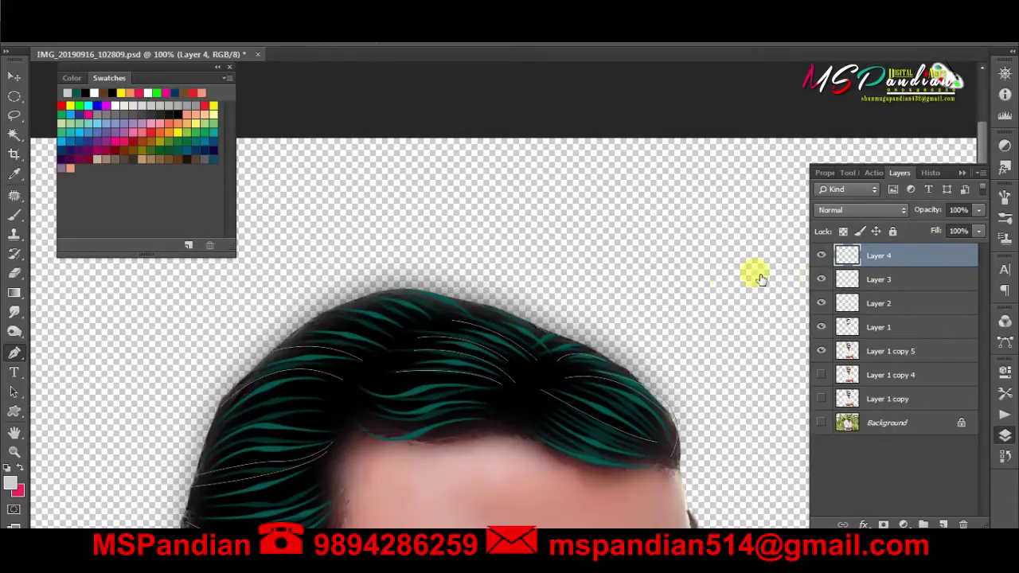
# - Stroke the hair paths with the brush, delete the paths, and set Layer 4 opacity to 50%
pyautogui.rightClick(586, 300)
pyautogui.click(649, 275)
pyautogui.click(607, 188)
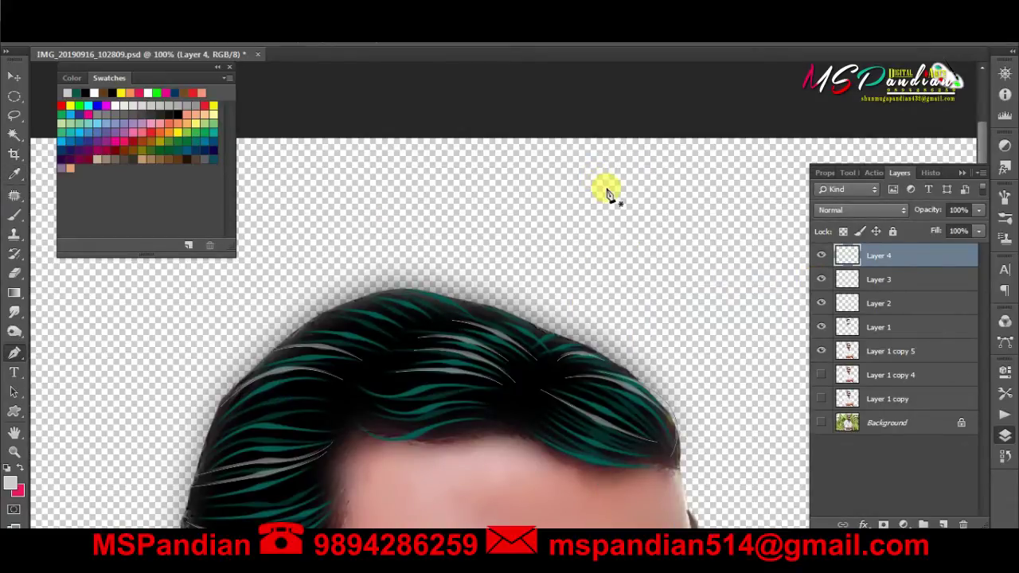
pyautogui.rightClick(607, 191)
pyautogui.click(635, 200)
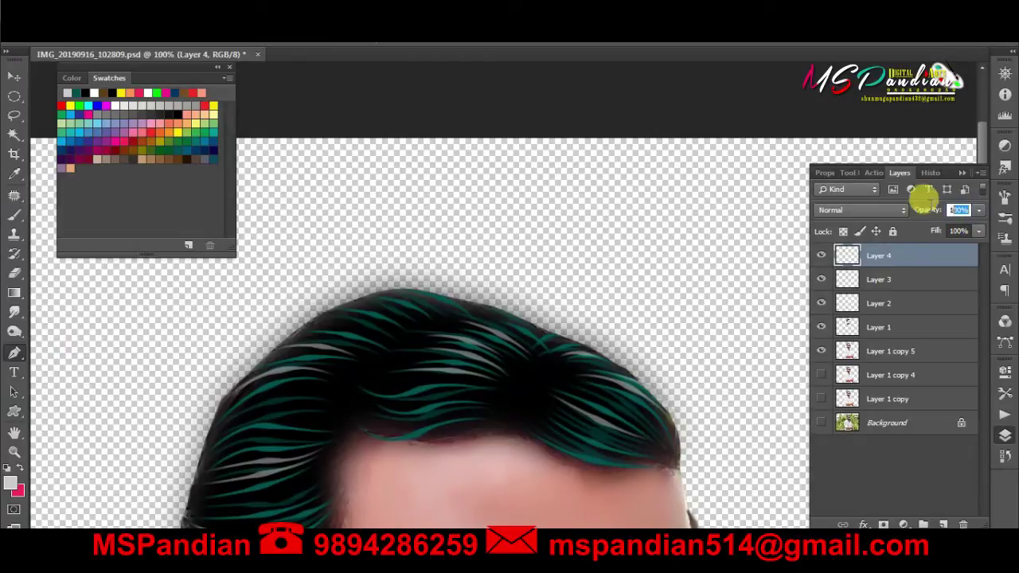
pyautogui.write('50')
pyautogui.press('Return')
# - Zoom out to see the whole face, zoom back in on the hair, and hide the panels
pyautogui.hotkey('ctrl', '-')
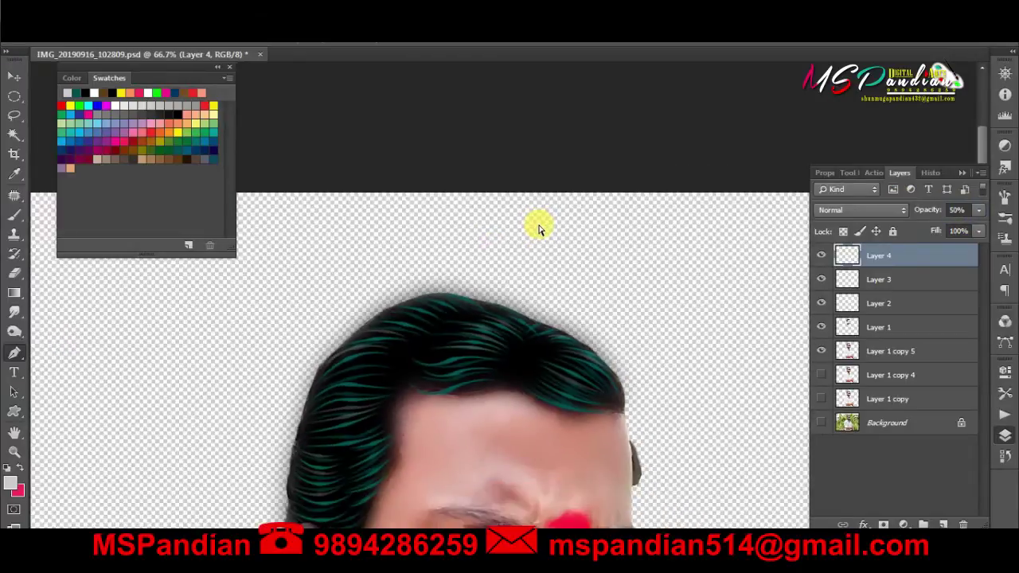
pyautogui.hotkey('ctrl', '-')
pyautogui.hotkey('ctrl', '-')
pyautogui.hotkey('ctrl', '-')
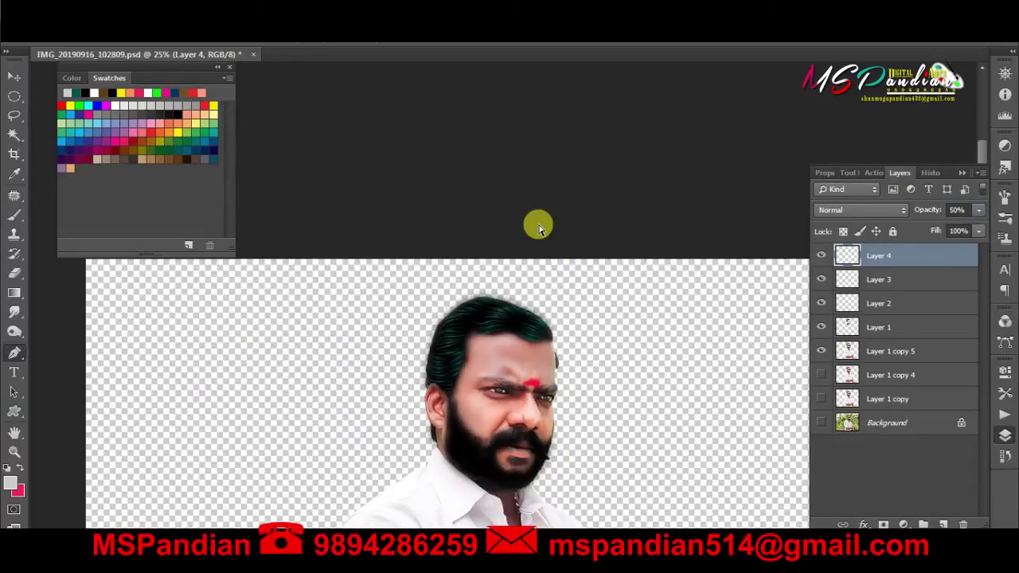
pyautogui.hotkey('ctrl', '+')
pyautogui.hotkey('ctrl', '+')
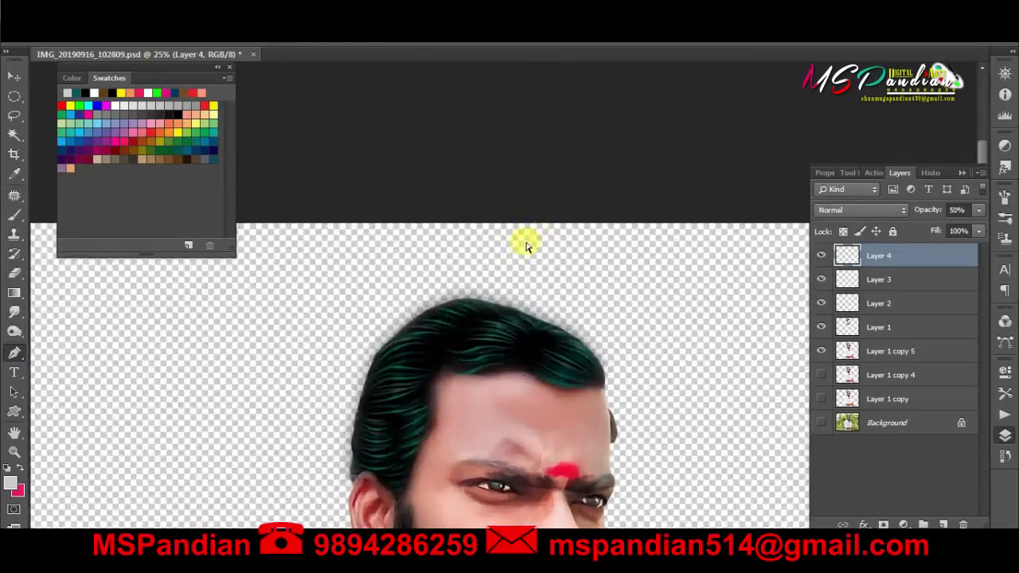
pyautogui.hotkey('ctrl', '+')
pyautogui.hotkey('ctrl', '+')
pyautogui.press('Tab')
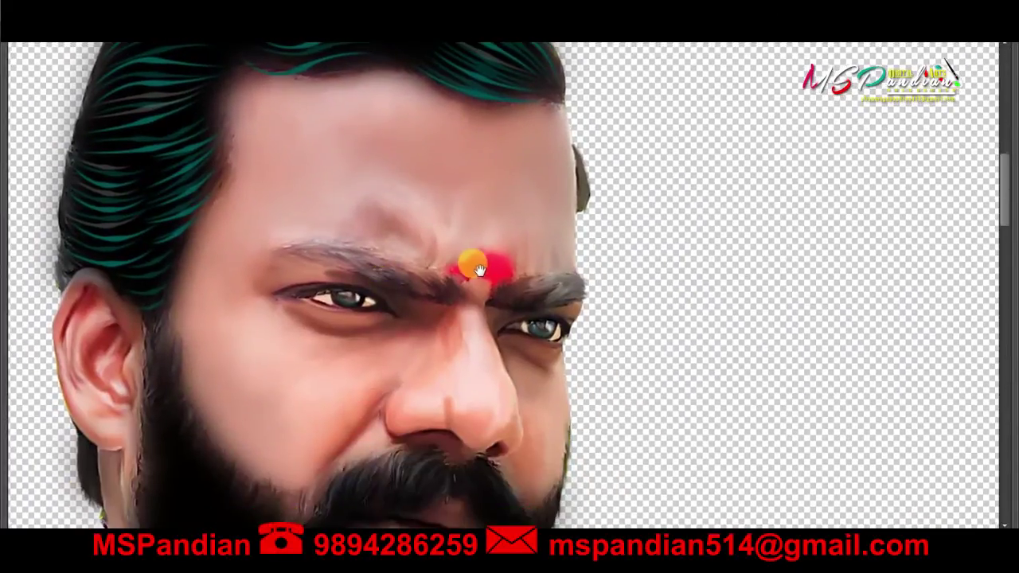
# - Trace a path along the ear edge and down the beard edge
pyautogui.moveTo(499, 364)
pyautogui.mouseDown()
pyautogui.moveTo(534, 427)
pyautogui.moveTo(432, 403)
pyautogui.mouseUp()
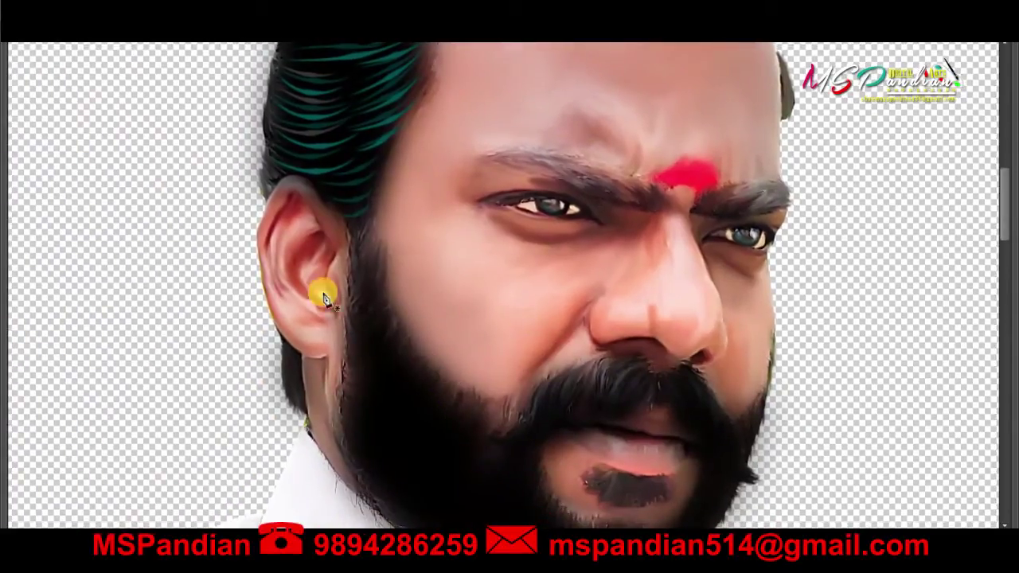
pyautogui.click(286, 351)
pyautogui.click(315, 430)
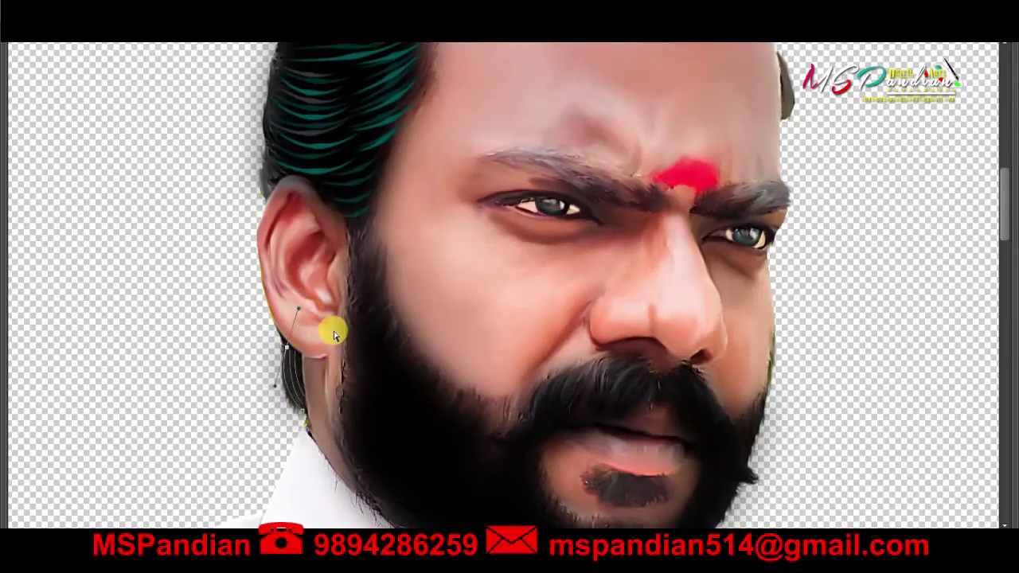
# - Stroke the beard-edge path with the brush, delete the path, and bring up the brush settings
pyautogui.rightClick(371, 354)
pyautogui.click(413, 276)
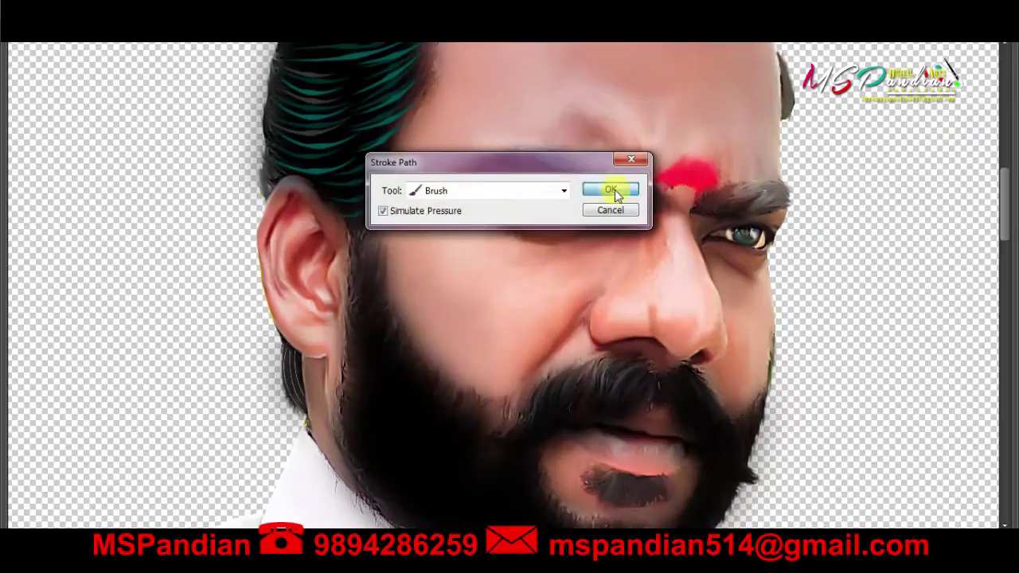
pyautogui.click(611, 191)
pyautogui.rightClick(311, 239)
pyautogui.click(344, 203)
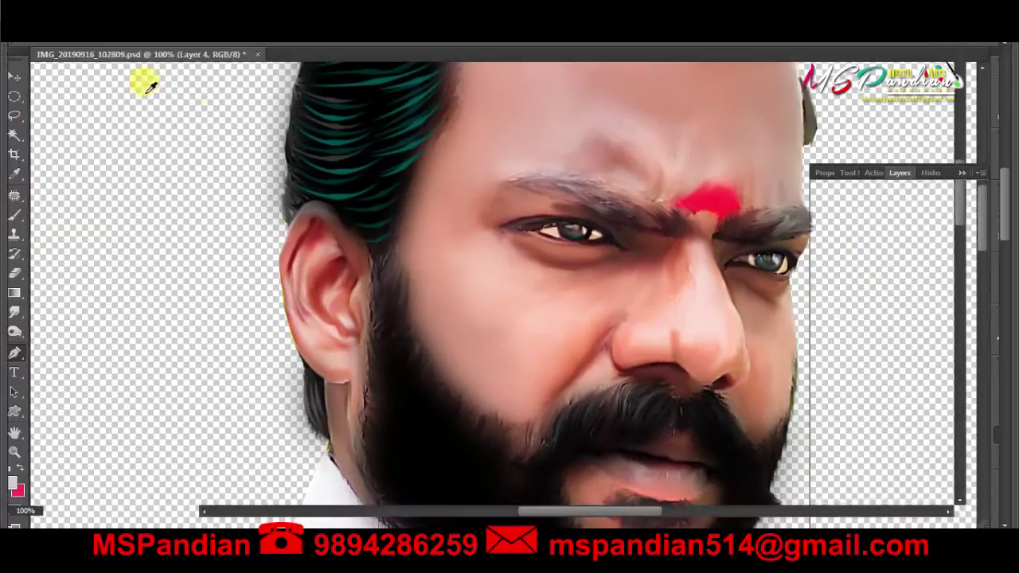
pyautogui.press('F5')
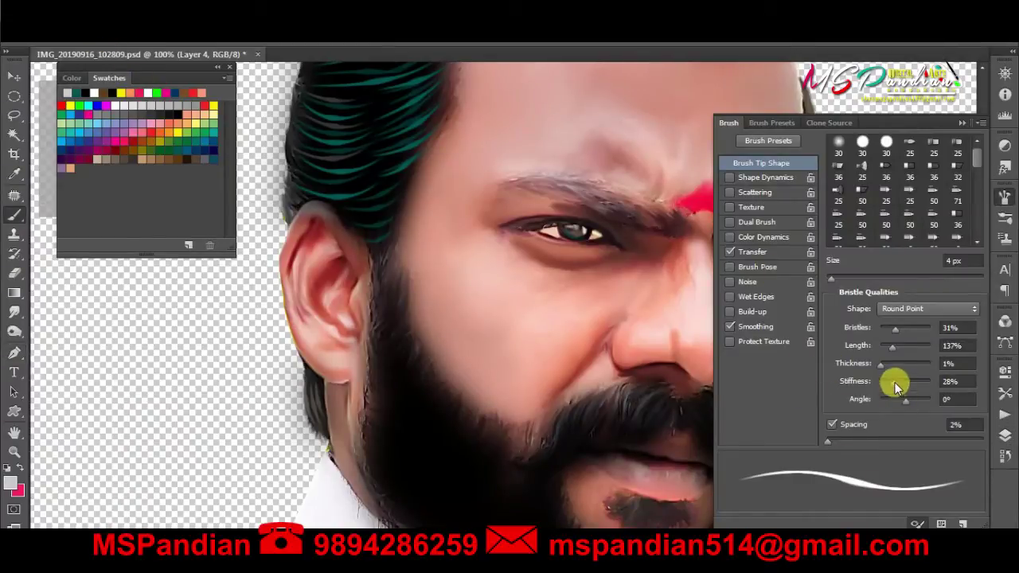
# - Drag the Bristle Qualities Stiffness slider to 54%, then close the Brush panel with F5
pyautogui.moveTo(895, 382); pyautogui.dragTo(907, 381)
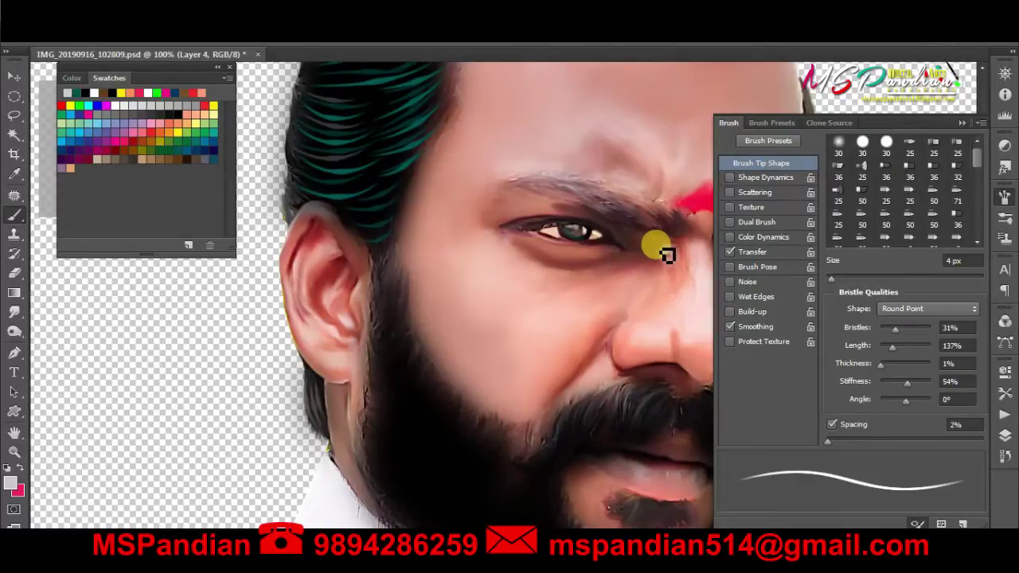
pyautogui.press('F5')
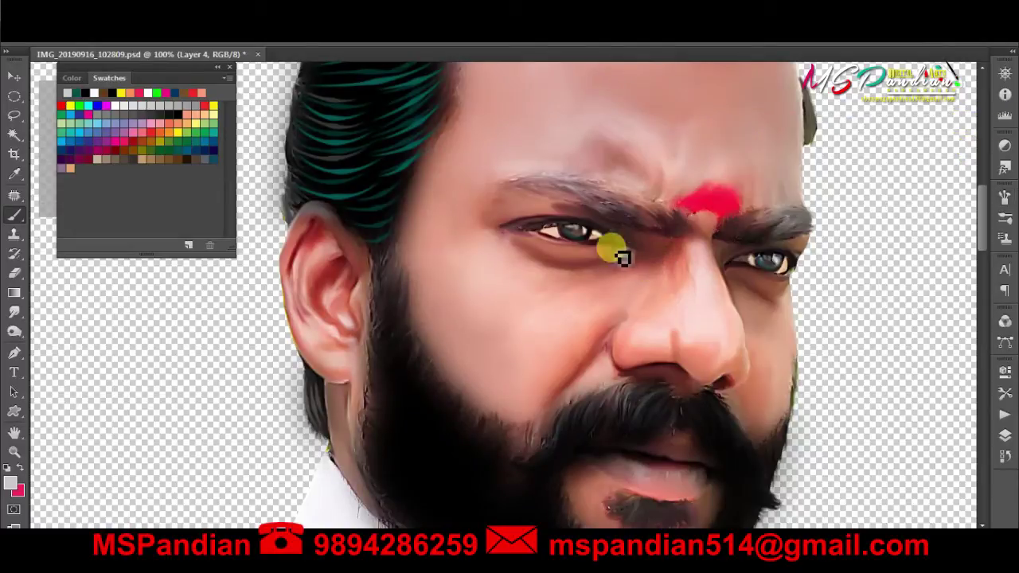
# - Create Layer 5 and pen-trace a curved beard strand beside the ear
pyautogui.press('p')
pyautogui.hotkey('ctrl', 'shift', 'n')
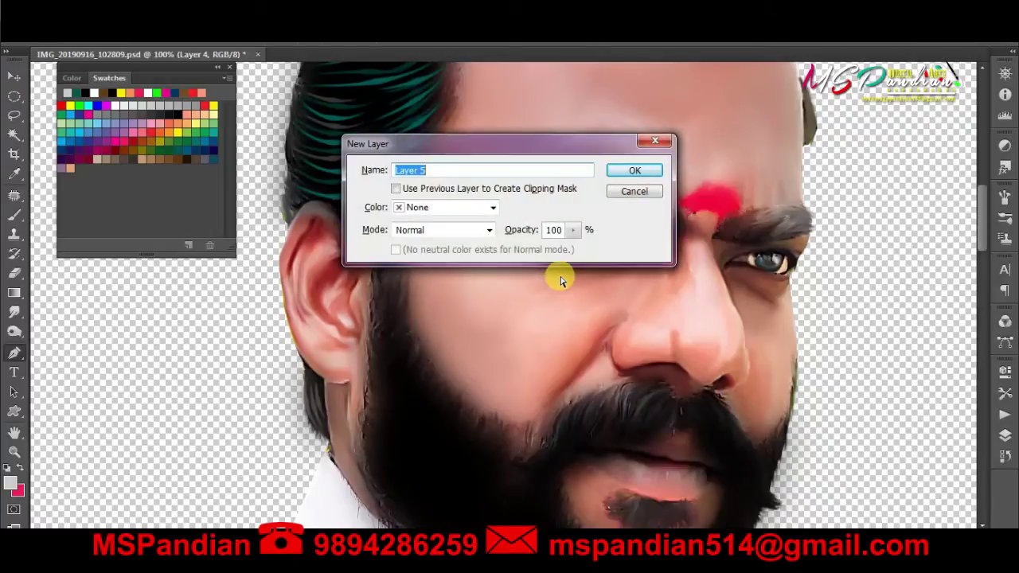
pyautogui.press('Return')
pyautogui.hotkey('ctrl', '+')
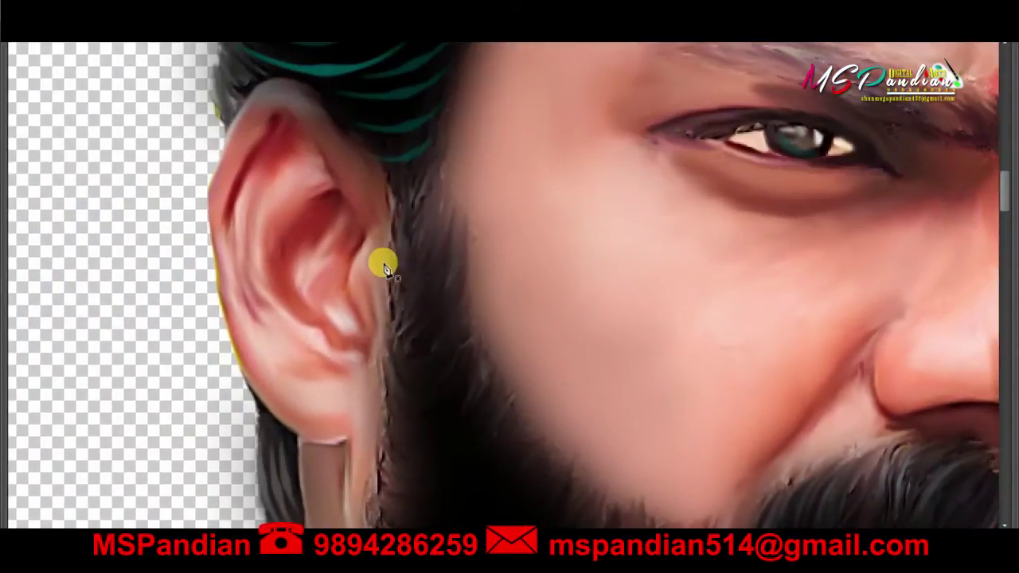
pyautogui.click(391, 258)
pyautogui.moveTo(442, 165); pyautogui.dragTo(451, 106)
pyautogui.click(391, 284)
pyautogui.scroll(-3, 510, 195)
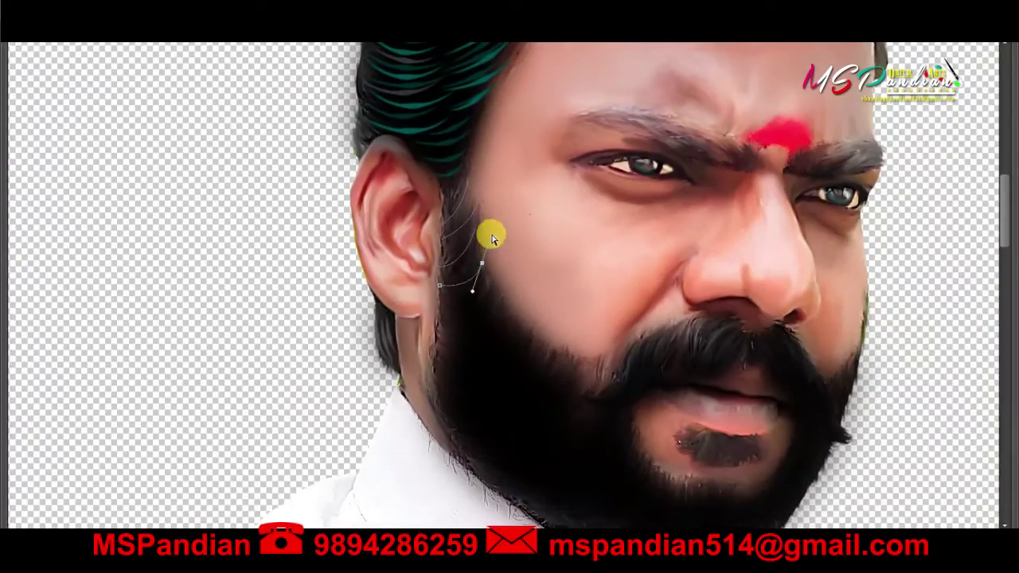
pyautogui.press('Tab')
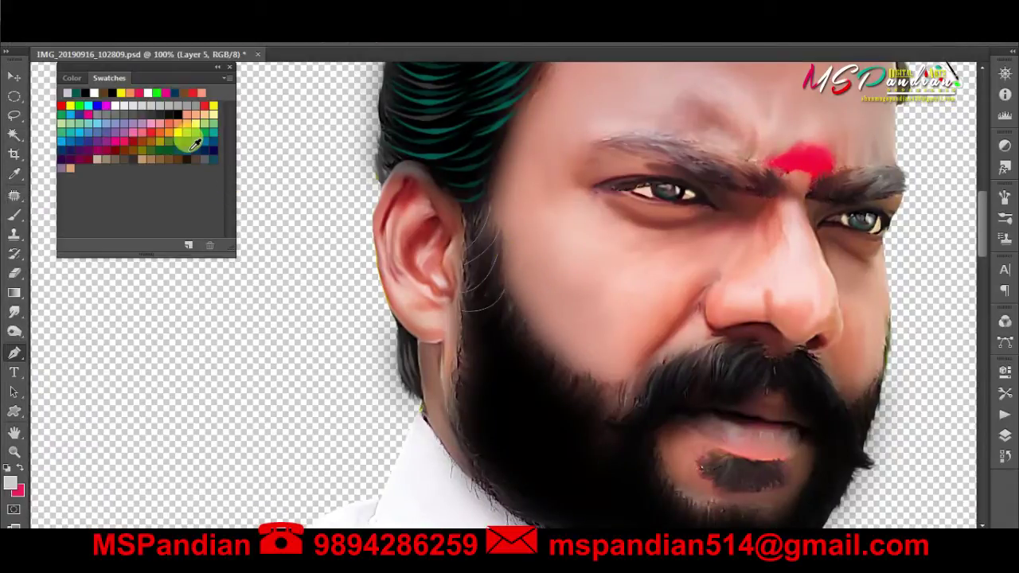
# - Stroke the ear strand path with the brush in teal
pyautogui.click(183, 146)
pyautogui.rightClick(287, 207)
pyautogui.click(334, 275)
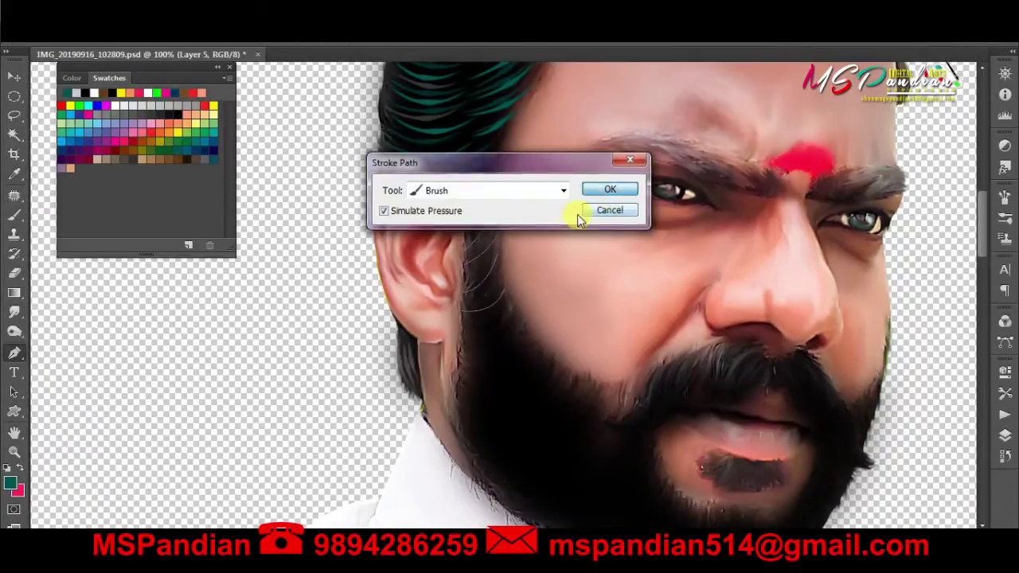
pyautogui.click(579, 211)
pyautogui.rightClick(574, 212)
pyautogui.press('Escape')
pyautogui.scroll(-1, 559, 284)
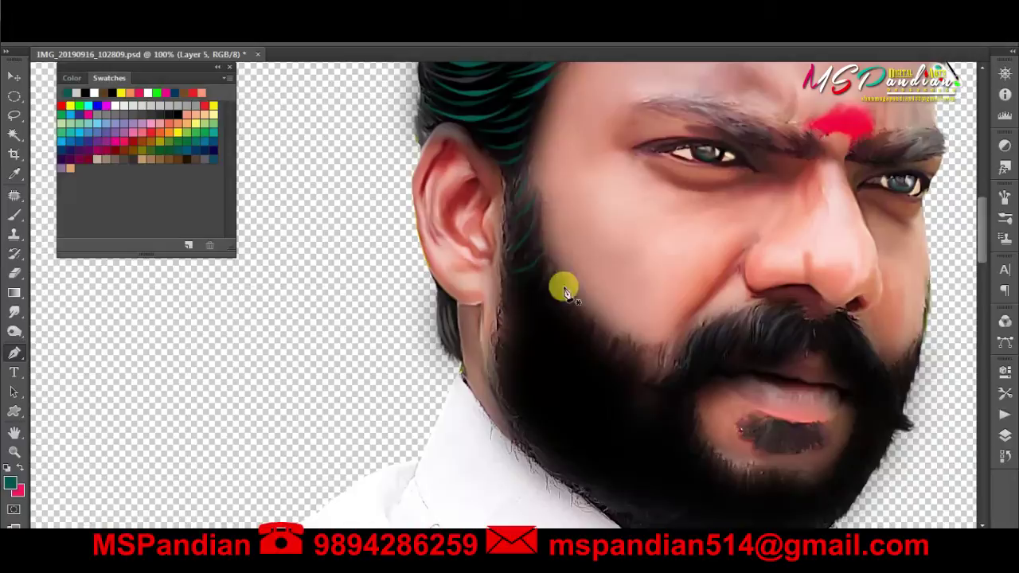
# - Trace curved strand paths on the beard just below and past the ear
pyautogui.click(525, 285)
pyautogui.moveTo(551, 272); pyautogui.dragTo(557, 252)
pyautogui.click(500, 323)
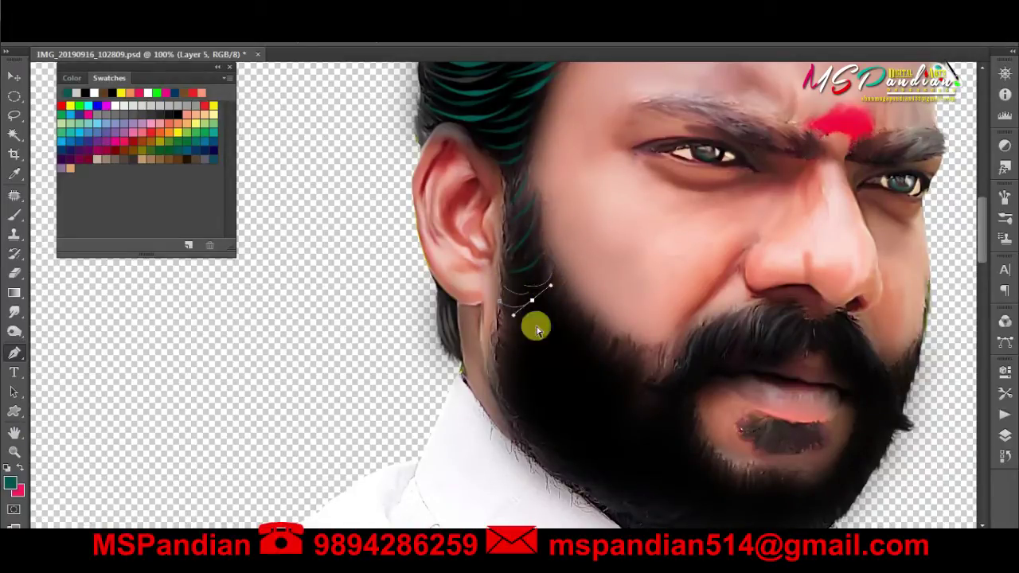
pyautogui.click(496, 337)
pyautogui.moveTo(528, 330); pyautogui.dragTo(557, 310)
pyautogui.click(493, 355)
# - Trace a series of curved strand paths down along the jaw and beard edge
pyautogui.click(502, 391)
pyautogui.moveTo(541, 381); pyautogui.dragTo(573, 329)
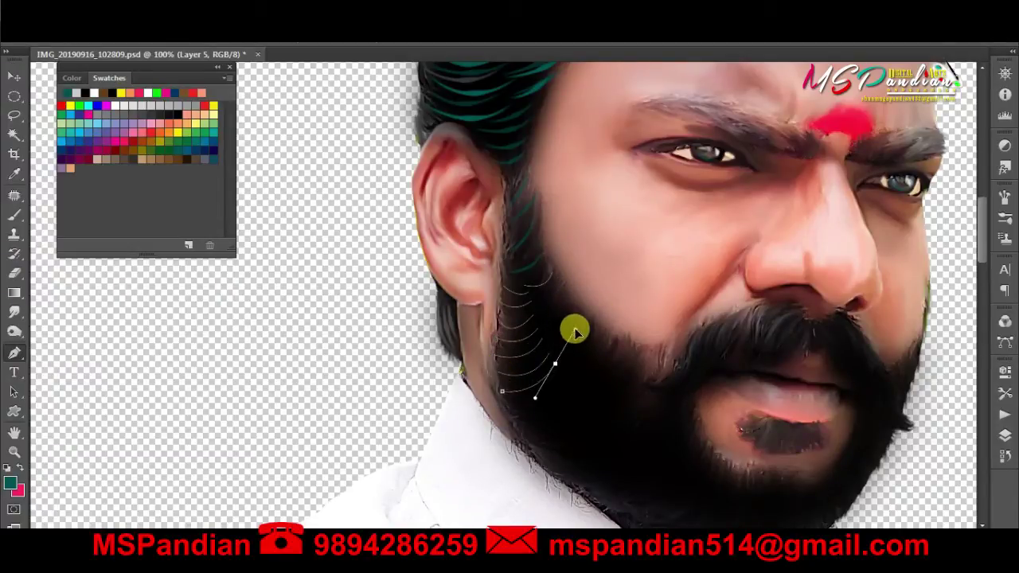
pyautogui.click(505, 405)
pyautogui.moveTo(538, 410); pyautogui.dragTo(581, 342)
pyautogui.click(518, 422)
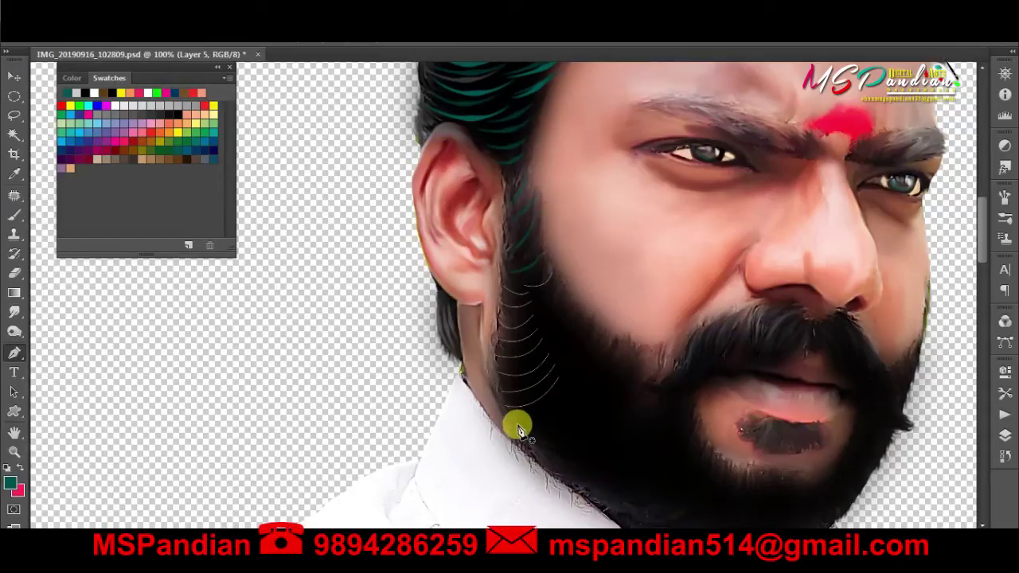
pyautogui.moveTo(559, 398); pyautogui.dragTo(600, 371)
pyautogui.click(523, 443)
pyautogui.moveTo(561, 402); pyautogui.dragTo(584, 357)
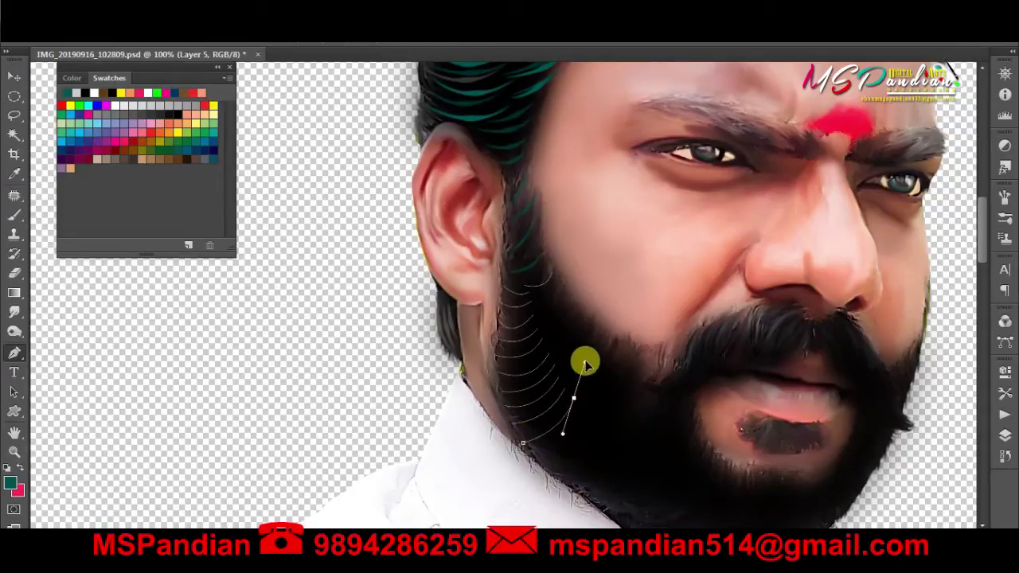
pyautogui.click(539, 457)
pyautogui.moveTo(581, 408); pyautogui.dragTo(589, 390)
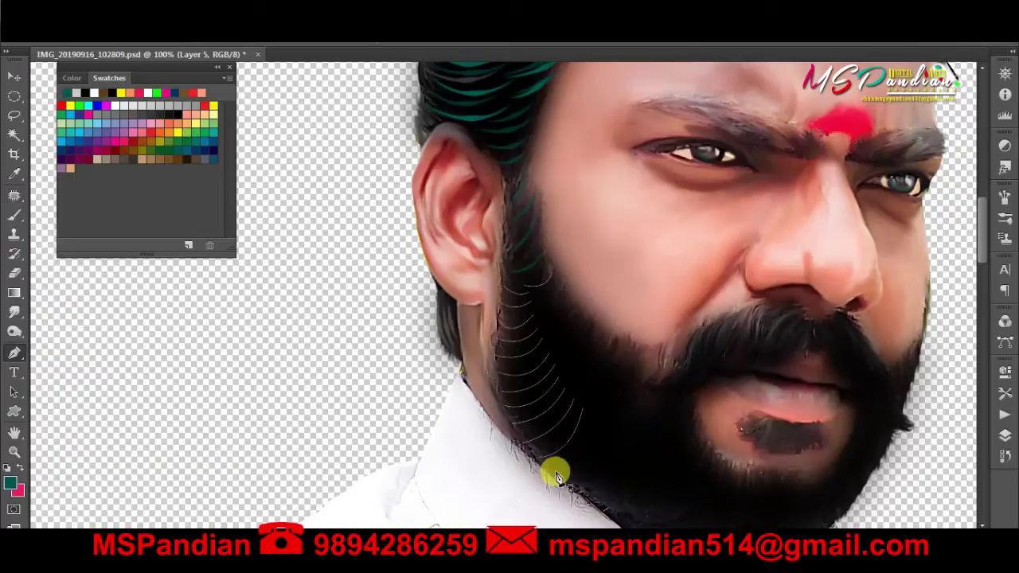
pyautogui.click(556, 471)
pyautogui.moveTo(593, 420)
pyautogui.mouseDown()
pyautogui.moveTo(609, 379)
pyautogui.moveTo(504, 291)
pyautogui.mouseUp()
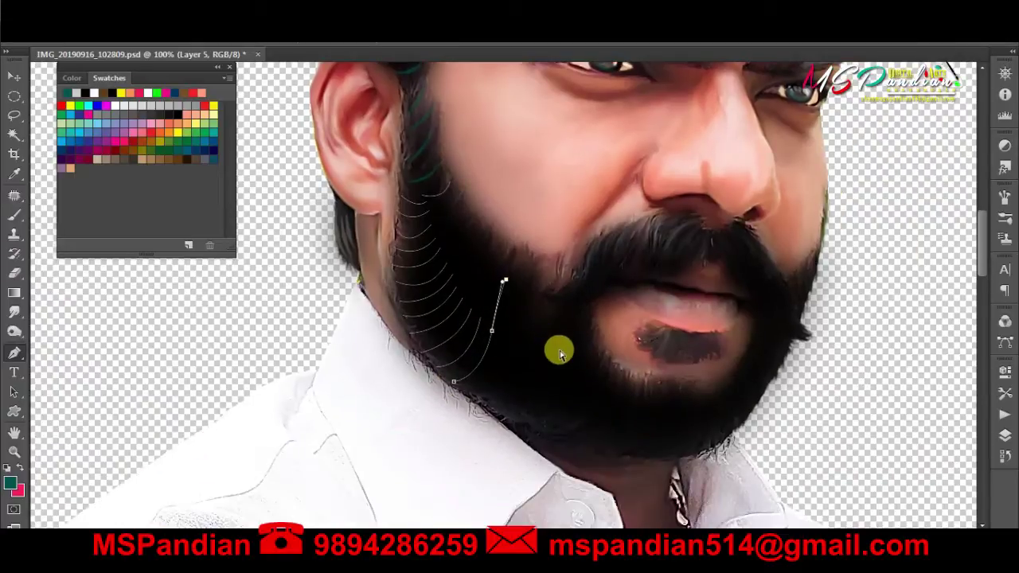
pyautogui.click(465, 390)
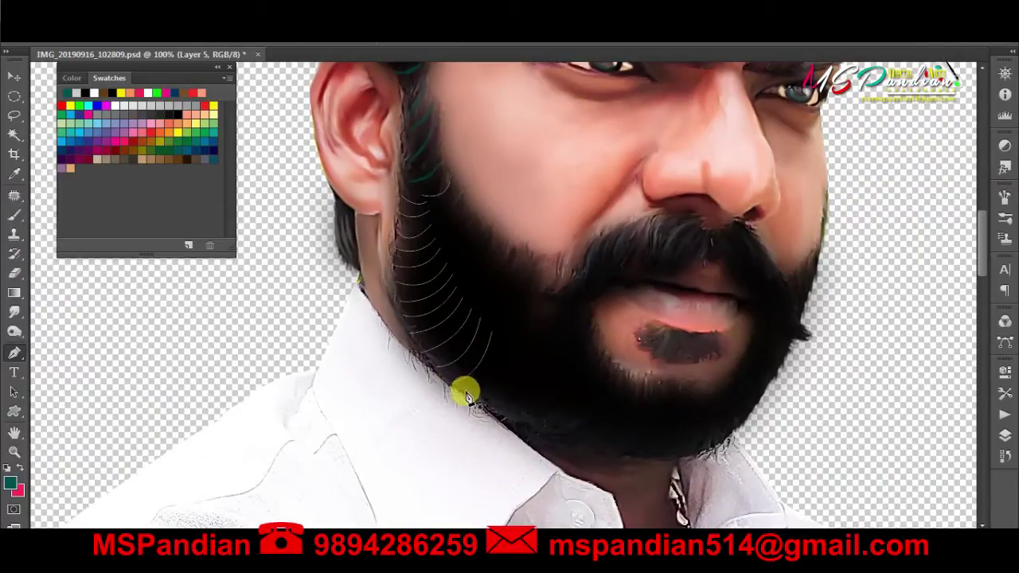
pyautogui.moveTo(522, 346)
pyautogui.mouseDown()
pyautogui.moveTo(533, 320)
pyautogui.moveTo(566, 311)
pyautogui.mouseUp()
pyautogui.click(484, 403)
# - Trace curved strand paths under and across the chin to the right jaw
pyautogui.click(503, 421)
pyautogui.moveTo(569, 359); pyautogui.dragTo(578, 303)
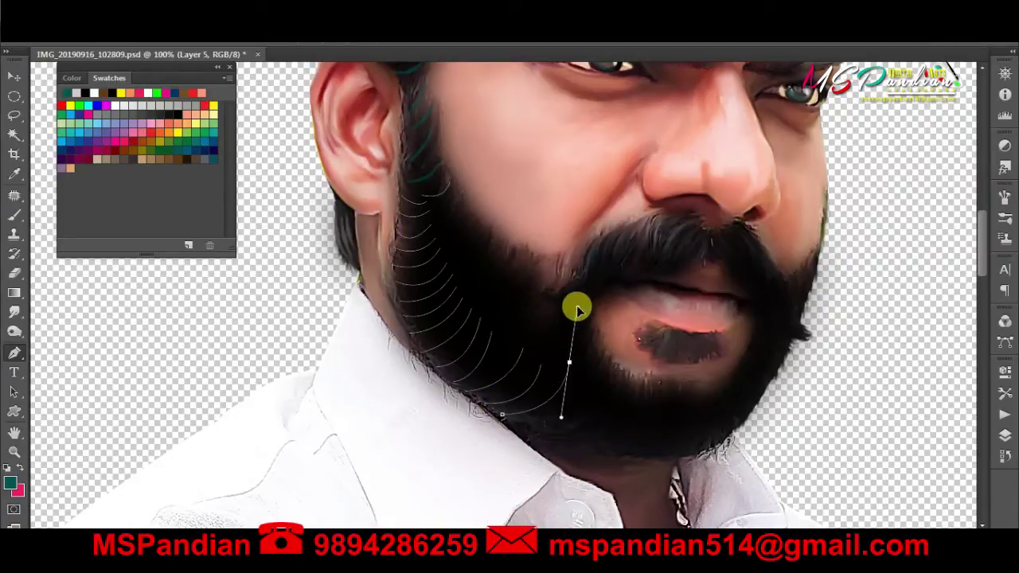
pyautogui.click(520, 427)
pyautogui.moveTo(596, 353); pyautogui.dragTo(596, 284)
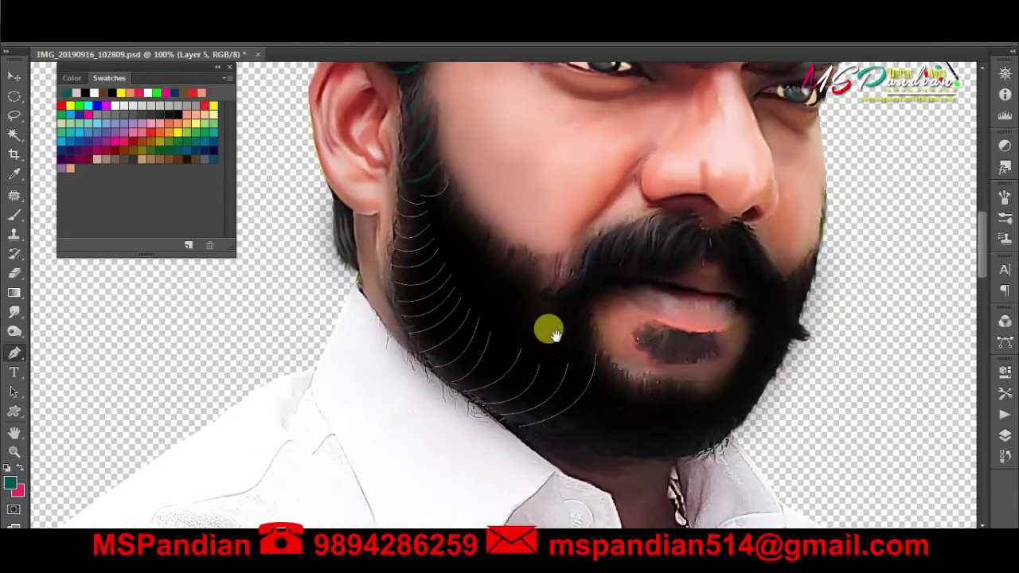
pyautogui.moveTo(546, 330); pyautogui.dragTo(503, 268)
pyautogui.click(495, 382)
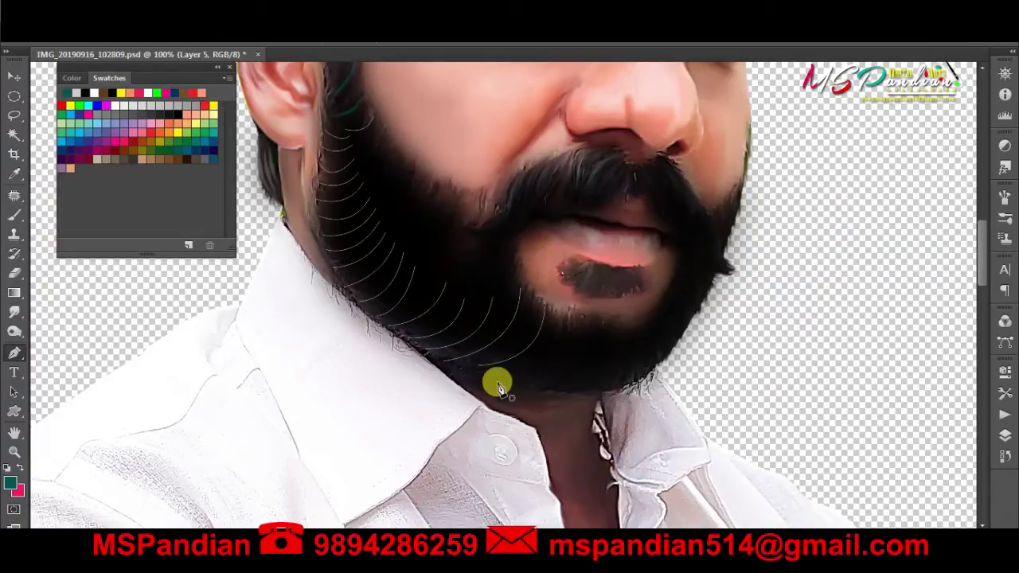
pyautogui.moveTo(562, 383); pyautogui.dragTo(567, 272)
pyautogui.click(527, 398)
pyautogui.moveTo(579, 354)
pyautogui.mouseDown()
pyautogui.moveTo(569, 273)
pyautogui.moveTo(595, 326)
pyautogui.mouseUp()
pyautogui.click(553, 402)
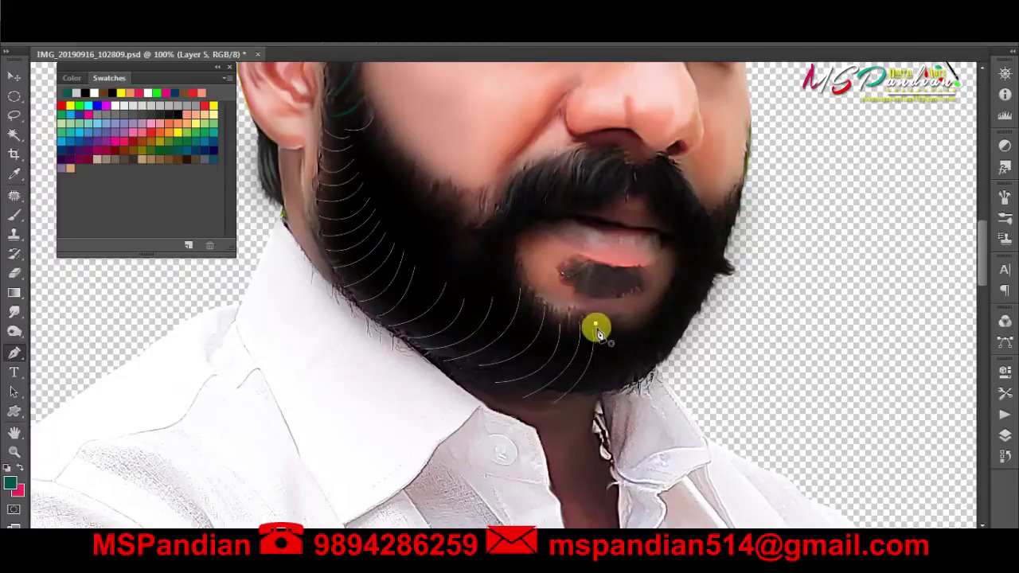
pyautogui.click(604, 326)
pyautogui.moveTo(617, 391)
pyautogui.mouseDown()
pyautogui.moveTo(621, 345)
pyautogui.moveTo(655, 378)
pyautogui.mouseUp()
pyautogui.click(636, 329)
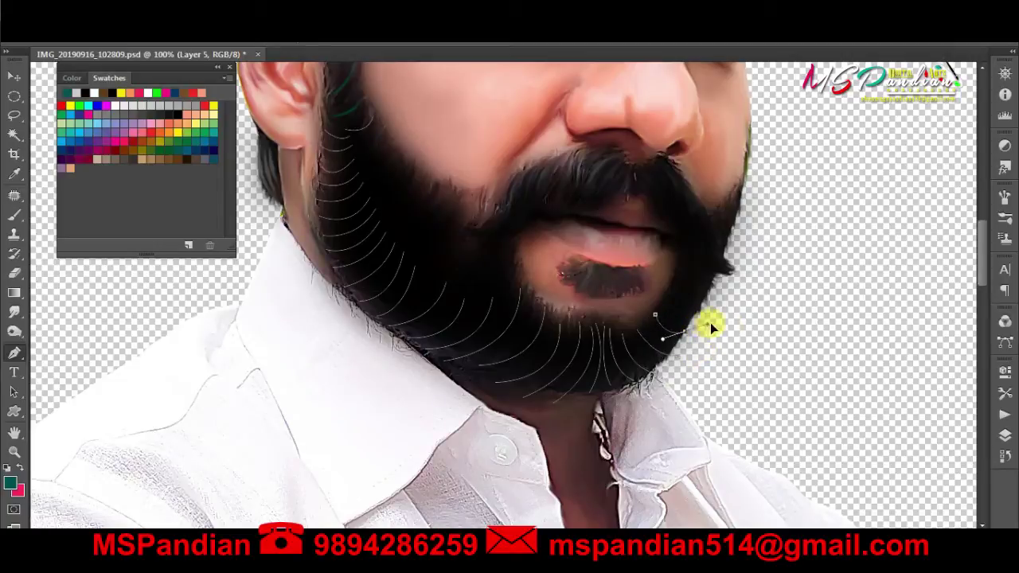
pyautogui.moveTo(663, 298); pyautogui.dragTo(691, 317)
# - Trace curved strand paths down the cheek side of the beard
pyautogui.moveTo(460, 297); pyautogui.dragTo(533, 347)
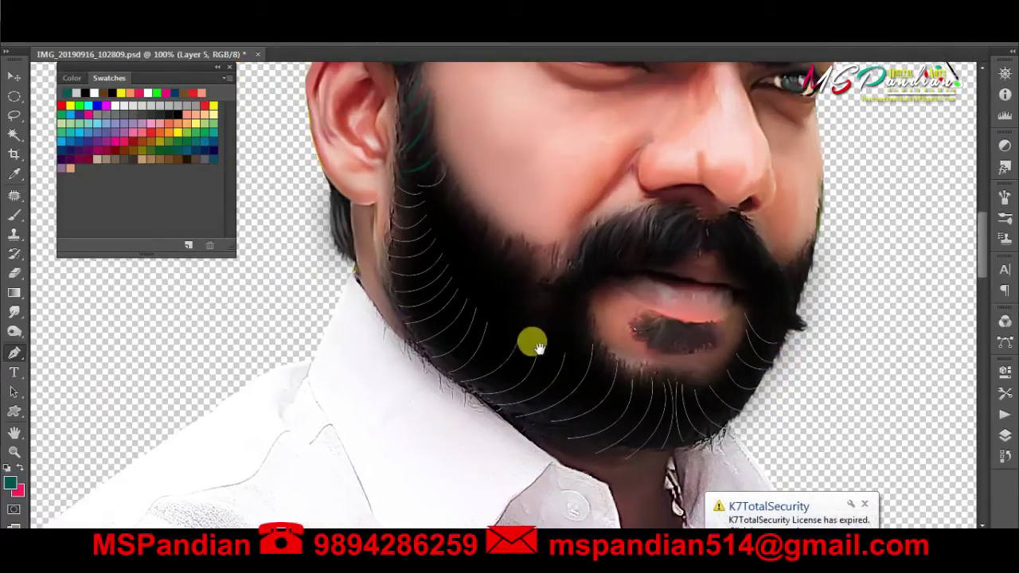
pyautogui.click(415, 212)
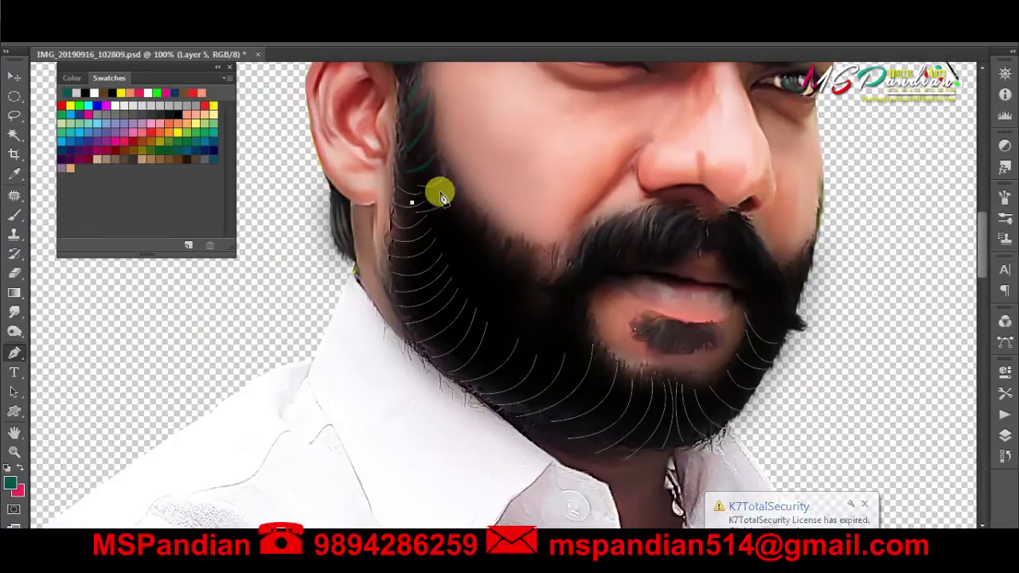
pyautogui.moveTo(478, 179); pyautogui.dragTo(486, 155)
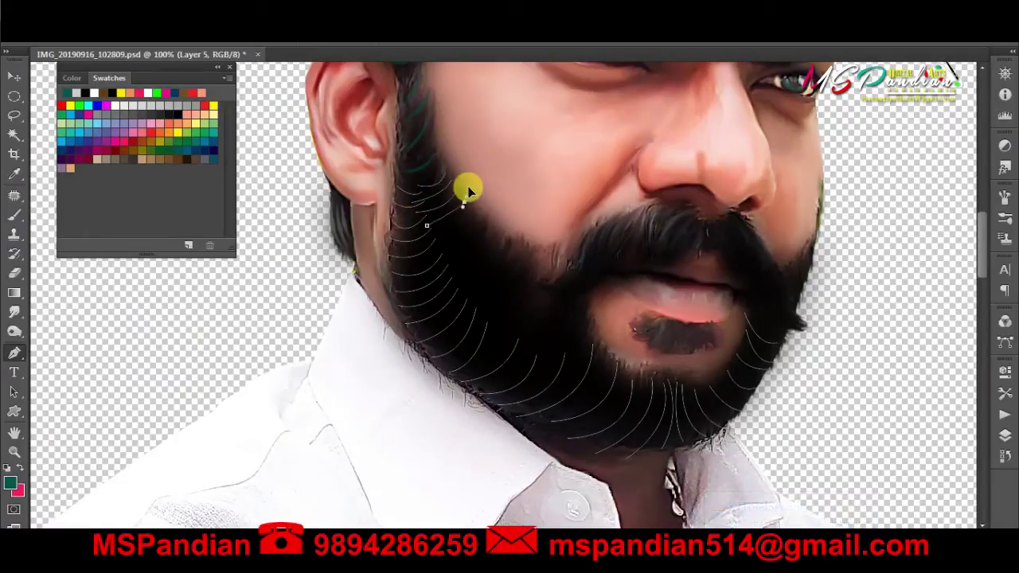
pyautogui.click(425, 238)
pyautogui.moveTo(470, 210); pyautogui.dragTo(475, 189)
pyautogui.click(432, 254)
pyautogui.click(443, 279)
pyautogui.click(447, 296)
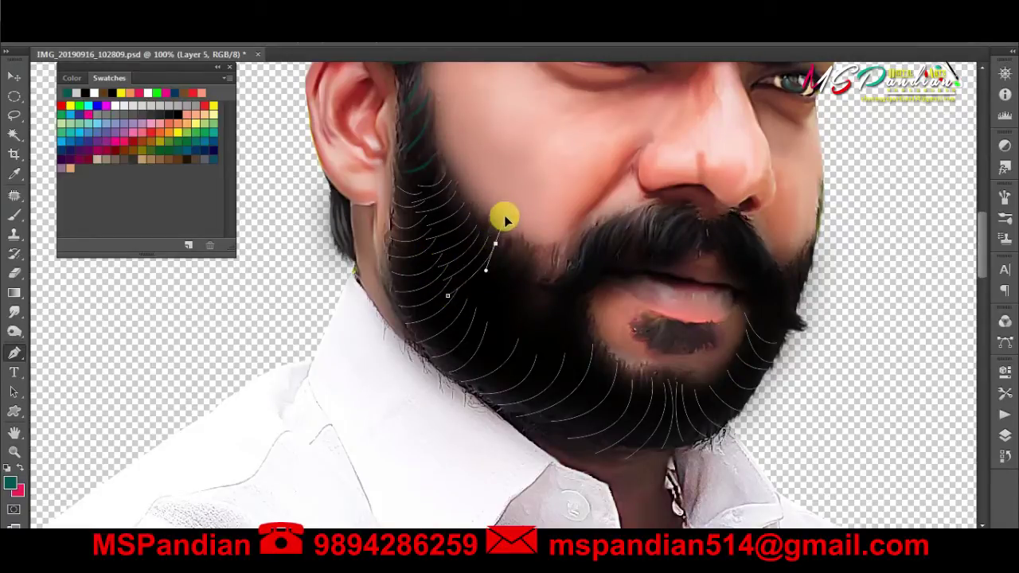
pyautogui.click(464, 320)
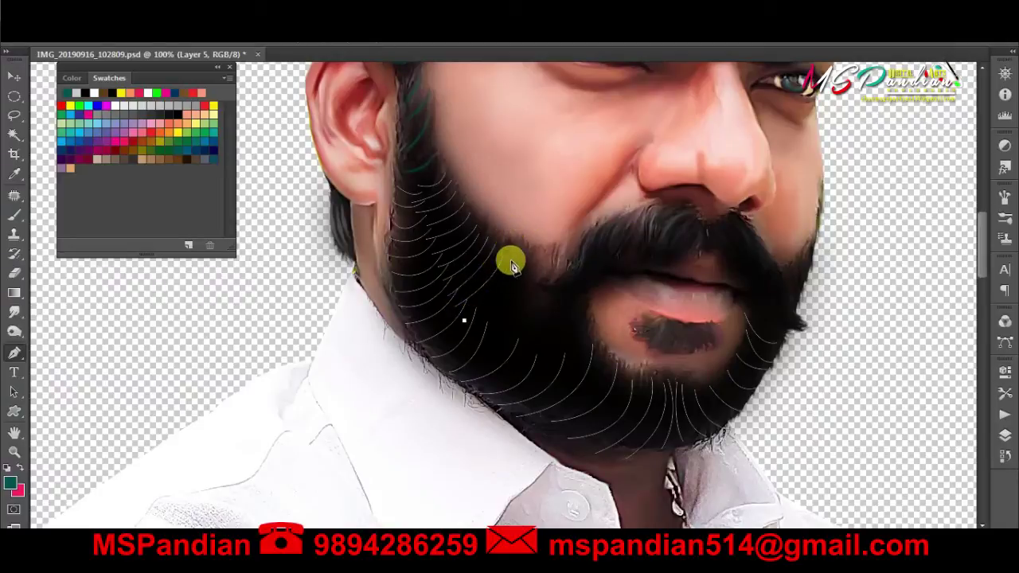
pyautogui.moveTo(512, 266); pyautogui.dragTo(519, 227)
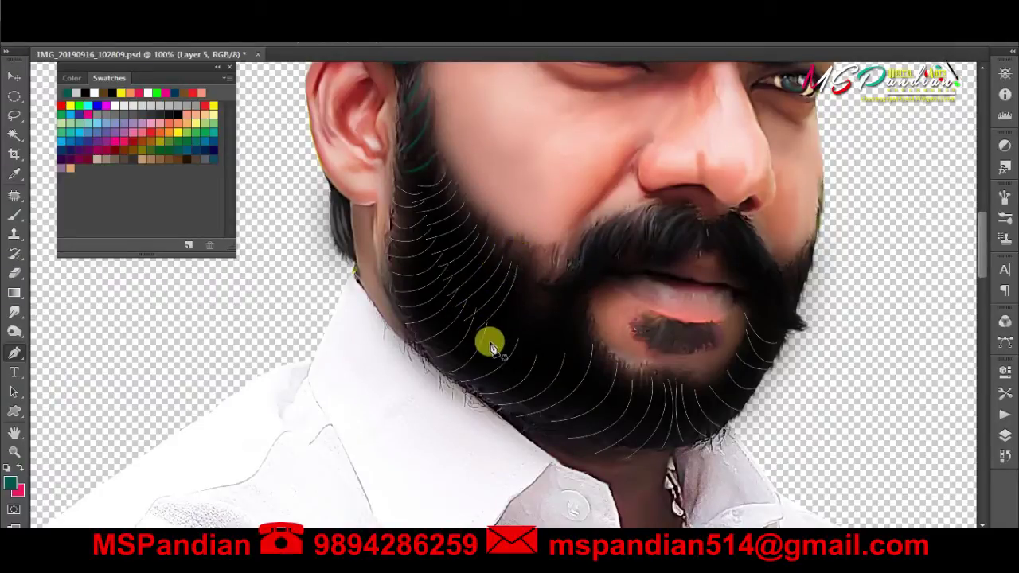
pyautogui.moveTo(526, 266)
pyautogui.mouseDown()
pyautogui.moveTo(523, 231)
pyautogui.moveTo(537, 216)
pyautogui.mouseUp()
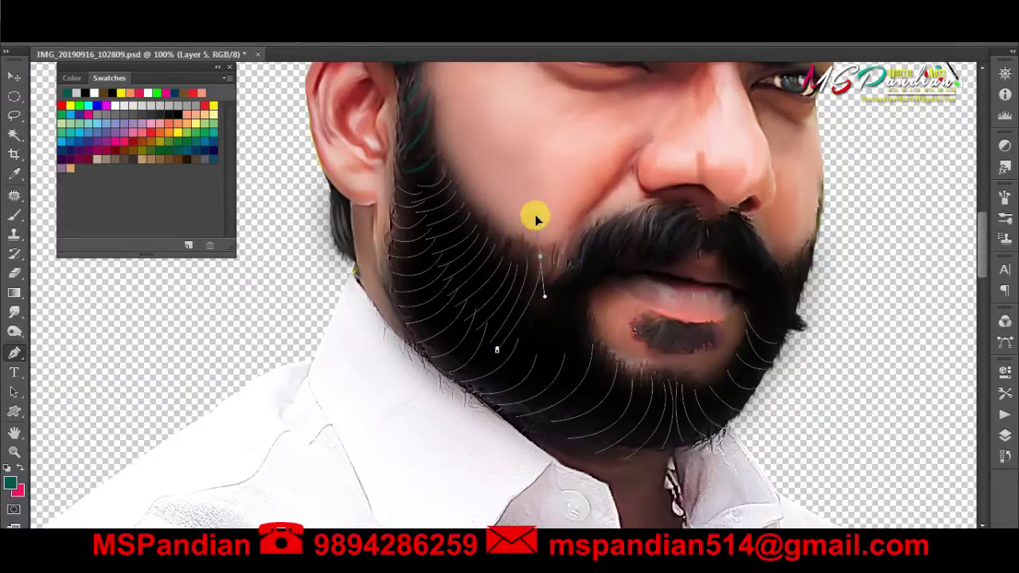
# - Trace curved strands rising toward the mustache beside the mouth
pyautogui.scroll(-2, 509, 255)
pyautogui.moveTo(468, 288); pyautogui.dragTo(486, 221)
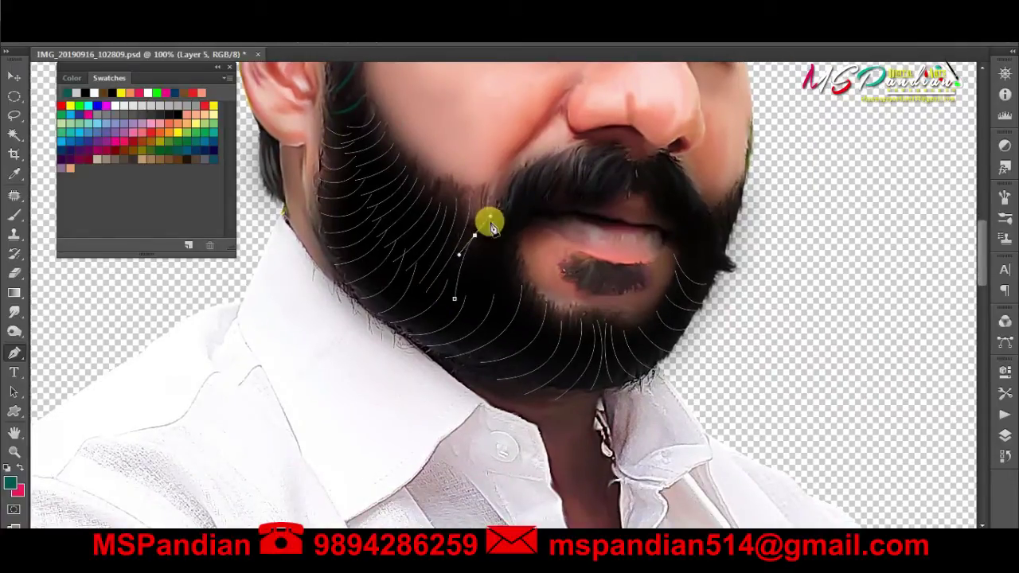
pyautogui.moveTo(467, 287); pyautogui.dragTo(491, 228)
pyautogui.moveTo(468, 311); pyautogui.dragTo(483, 236)
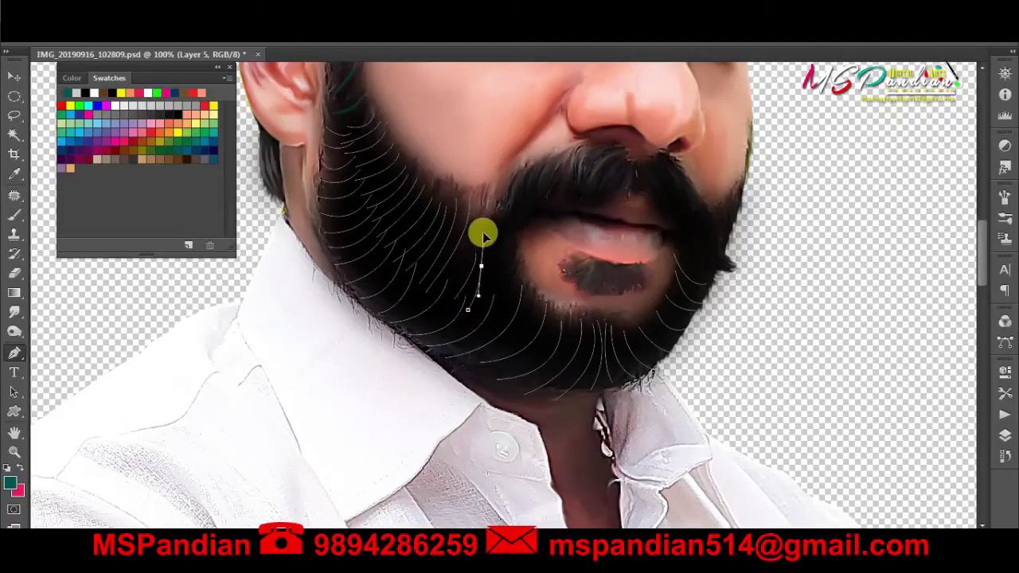
pyautogui.moveTo(481, 311); pyautogui.dragTo(516, 233)
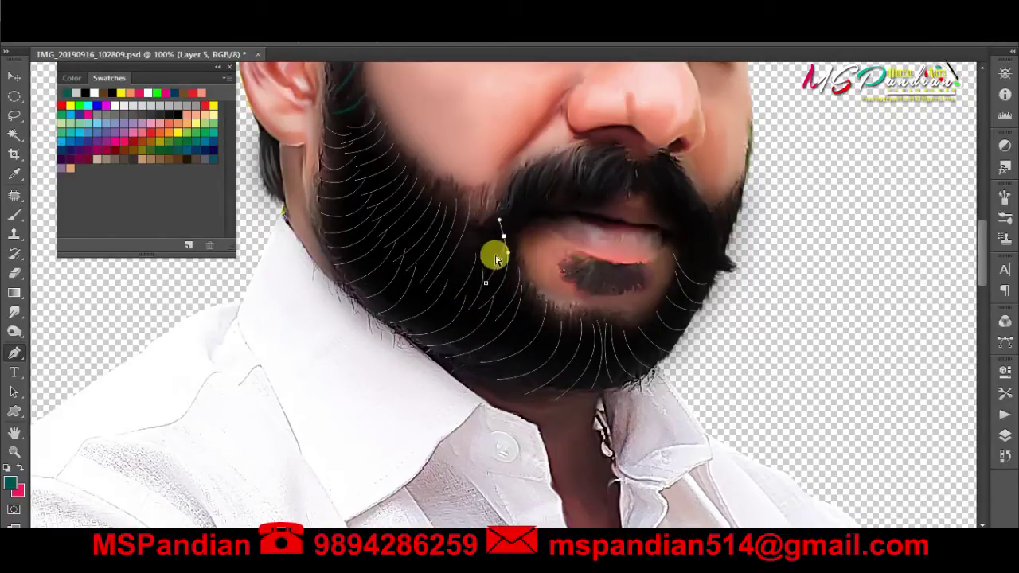
pyautogui.moveTo(460, 270); pyautogui.dragTo(491, 246)
# - Stroke all the traced beard paths with the brush in teal
pyautogui.rightClick(494, 238)
pyautogui.click(530, 276)
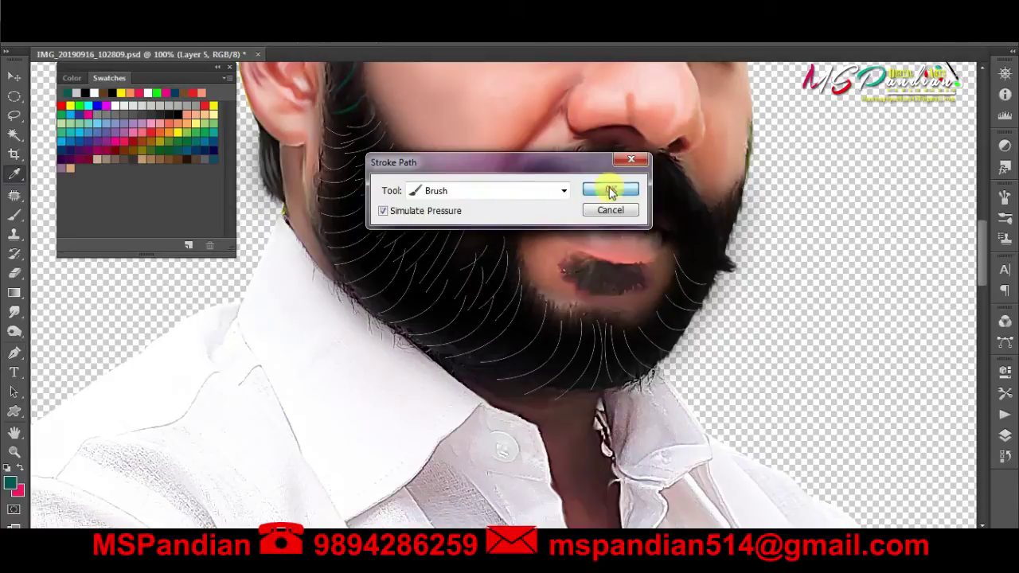
pyautogui.click(610, 191)
pyautogui.press('Return')
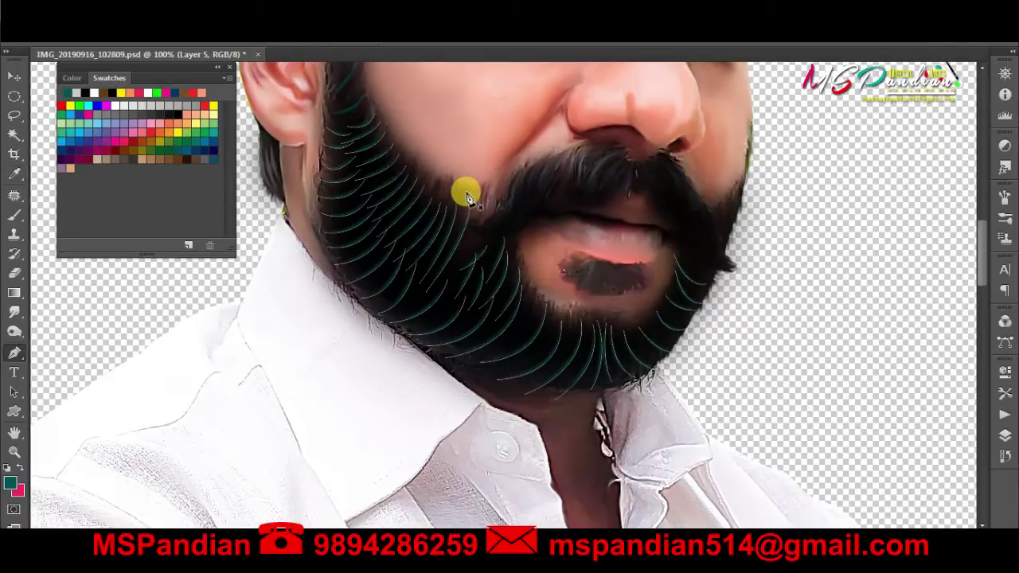
# - Delete the traced paths and zoom around to check the teal strands
pyautogui.rightClick(468, 197)
pyautogui.click(497, 201)
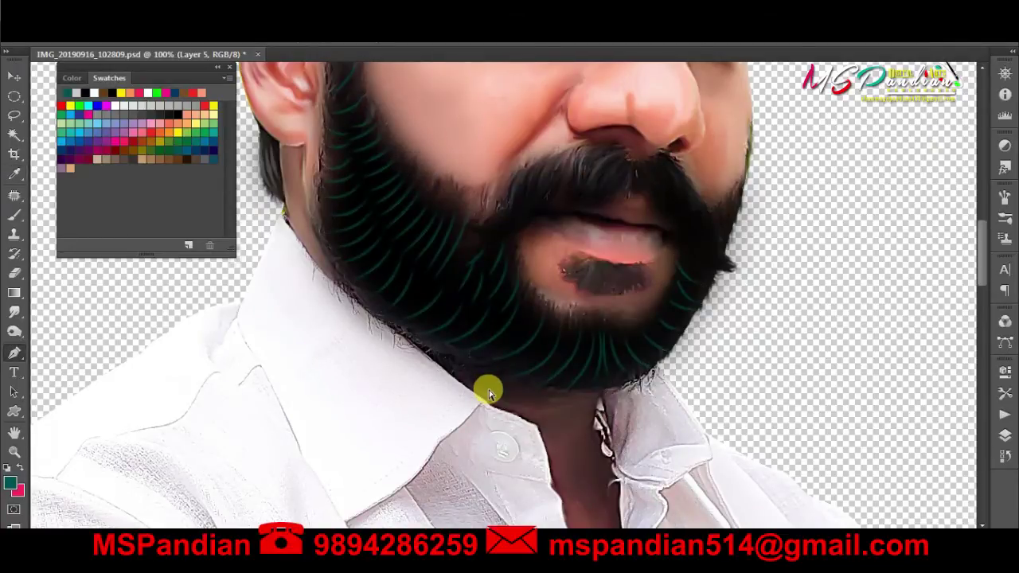
pyautogui.scroll(-5, 487, 390)
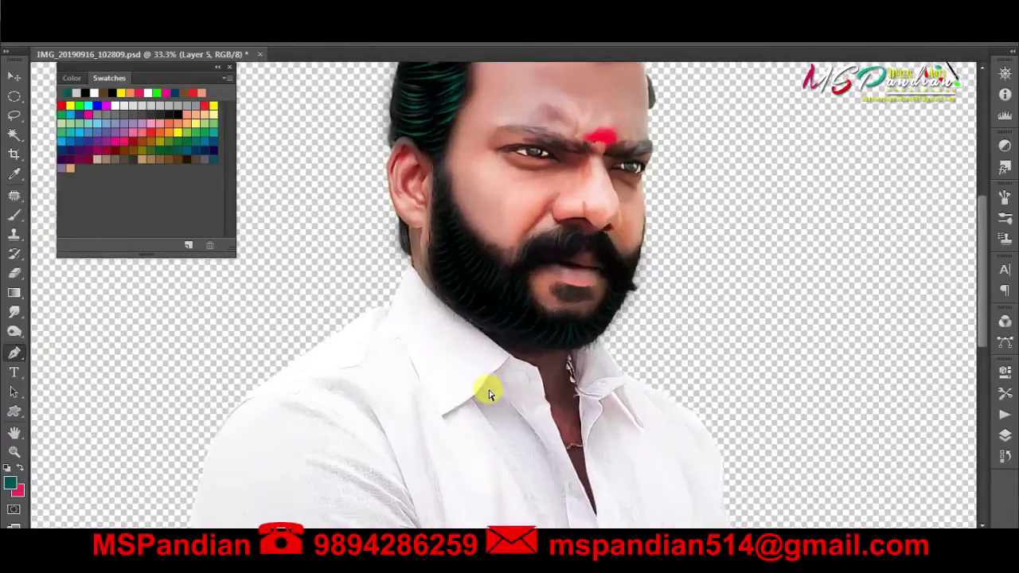
pyautogui.scroll(1, 489, 393)
pyautogui.scroll(2, 489, 393)
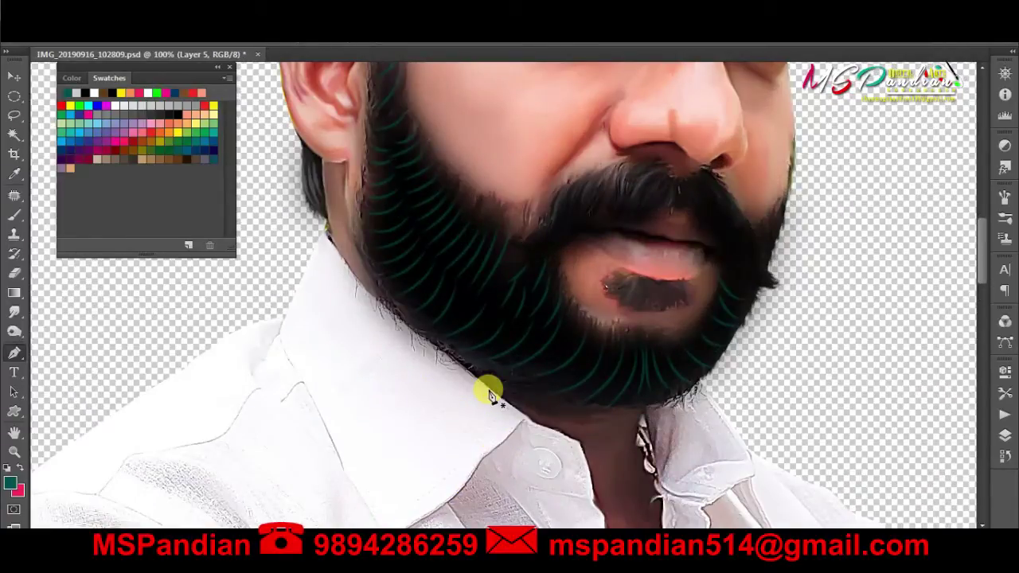
pyautogui.moveTo(362, 298)
pyautogui.mouseDown()
pyautogui.moveTo(501, 391)
pyautogui.moveTo(421, 328)
pyautogui.mouseUp()
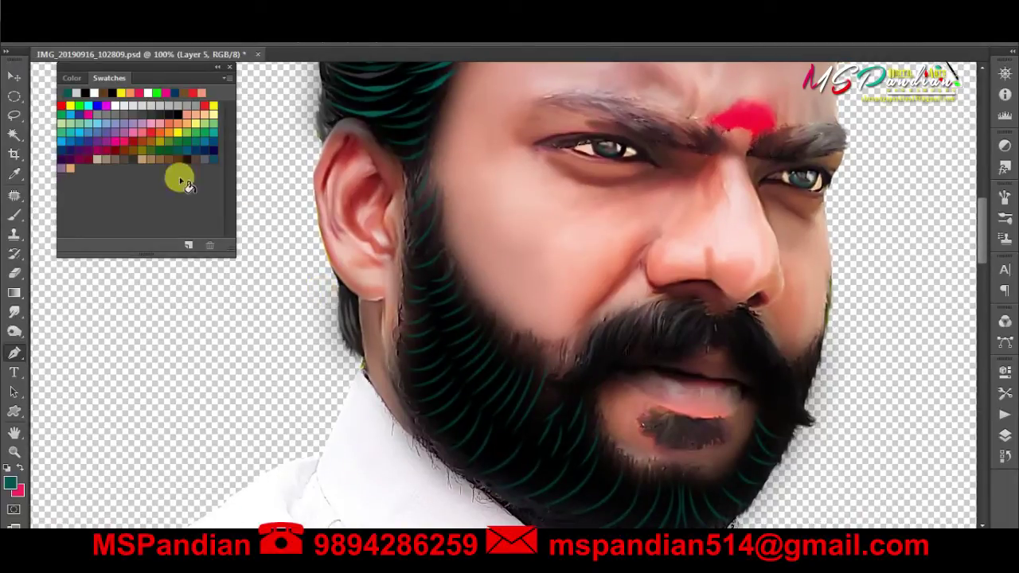
# - Set the colour to 15% Gray, add Layer 6, and begin a strand near the ear
pyautogui.click(134, 104)
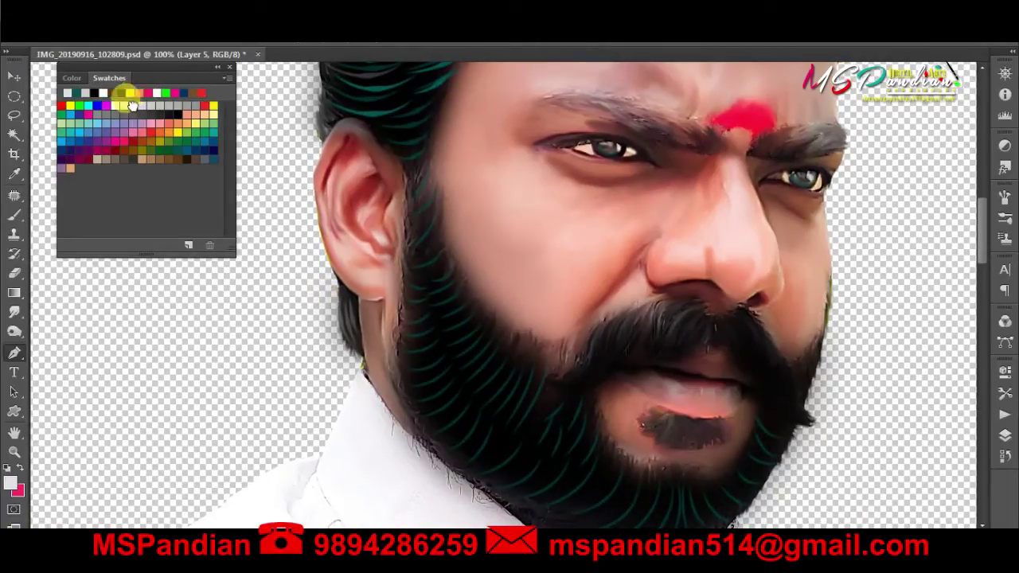
pyautogui.click(408, 255)
pyautogui.moveTo(439, 227); pyautogui.dragTo(409, 237)
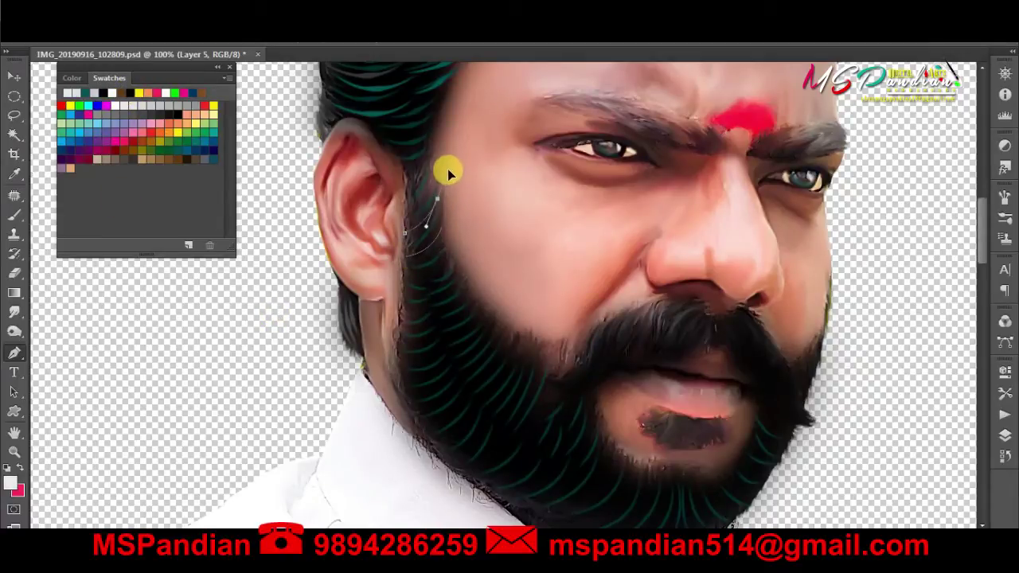
pyautogui.moveTo(501, 292); pyautogui.dragTo(469, 240)
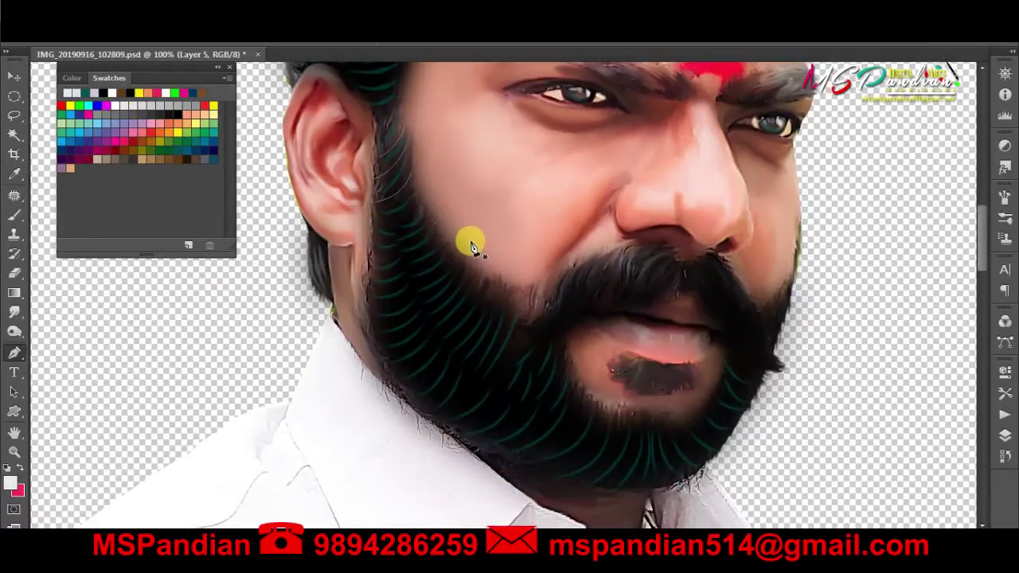
pyautogui.hotkey('ctrl', 'shift', 'n')
pyautogui.press('Return')
pyautogui.moveTo(371, 220)
pyautogui.mouseDown()
pyautogui.moveTo(416, 203)
pyautogui.moveTo(418, 217)
pyautogui.mouseUp()
pyautogui.click(470, 226)
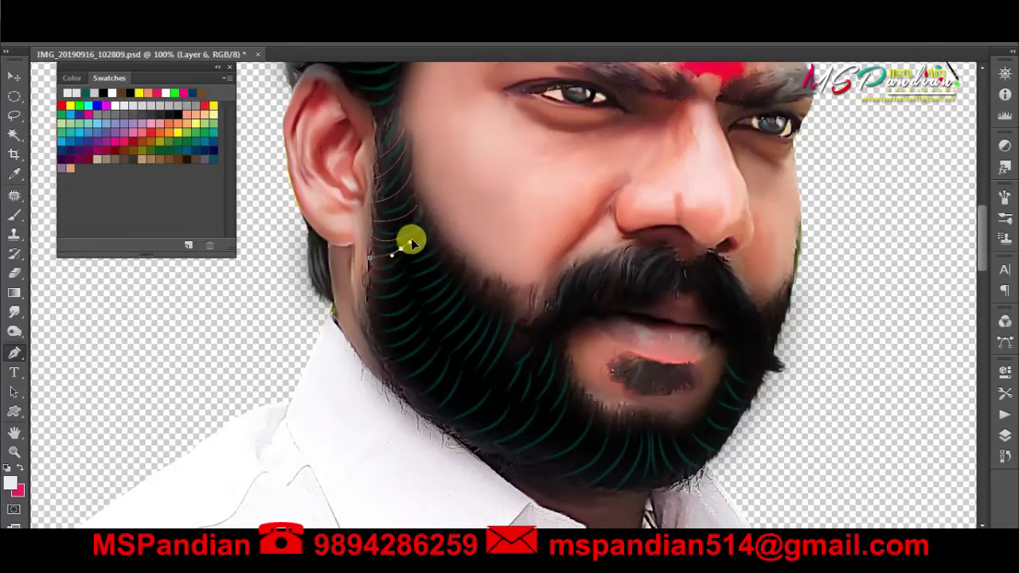
pyautogui.moveTo(401, 248); pyautogui.dragTo(387, 261)
pyautogui.hotkey('ctrl', 'z')
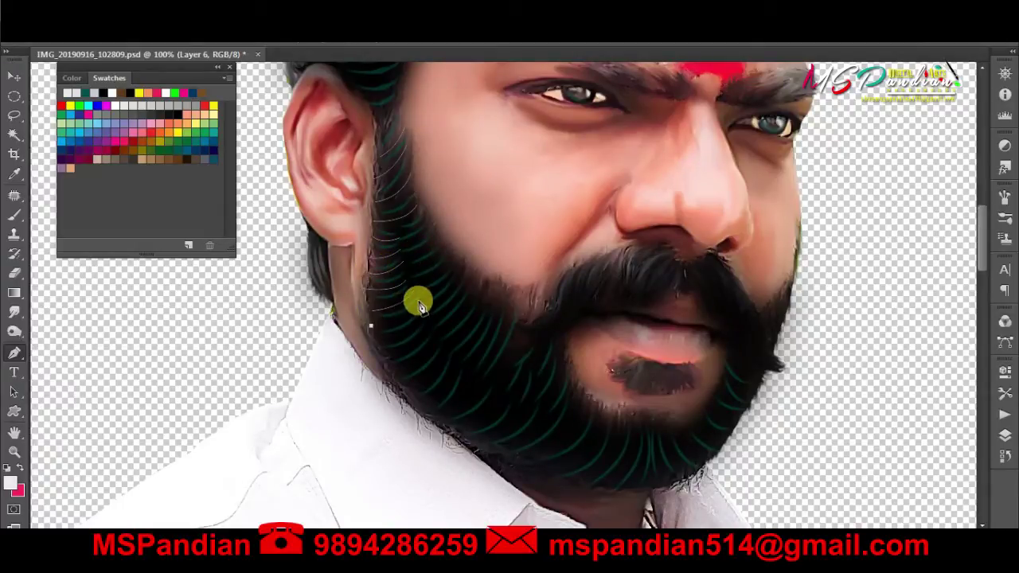
# - Trace curved strand paths along the beard edge up toward the lip
pyautogui.moveTo(422, 311); pyautogui.dragTo(448, 301)
pyautogui.click(396, 367)
pyautogui.moveTo(425, 407); pyautogui.dragTo(483, 323)
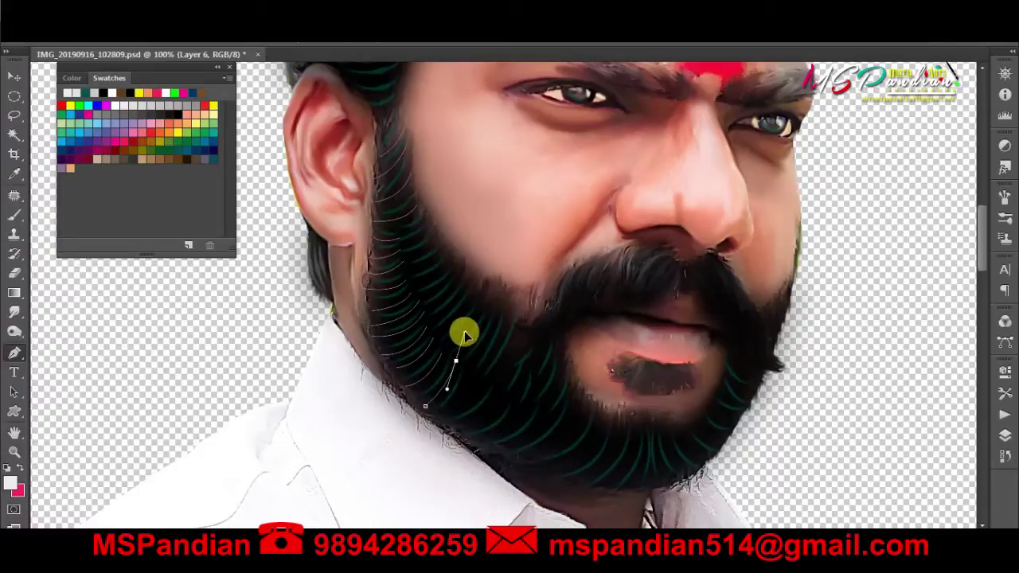
pyautogui.moveTo(437, 416); pyautogui.dragTo(478, 336)
pyautogui.moveTo(444, 427); pyautogui.dragTo(484, 345)
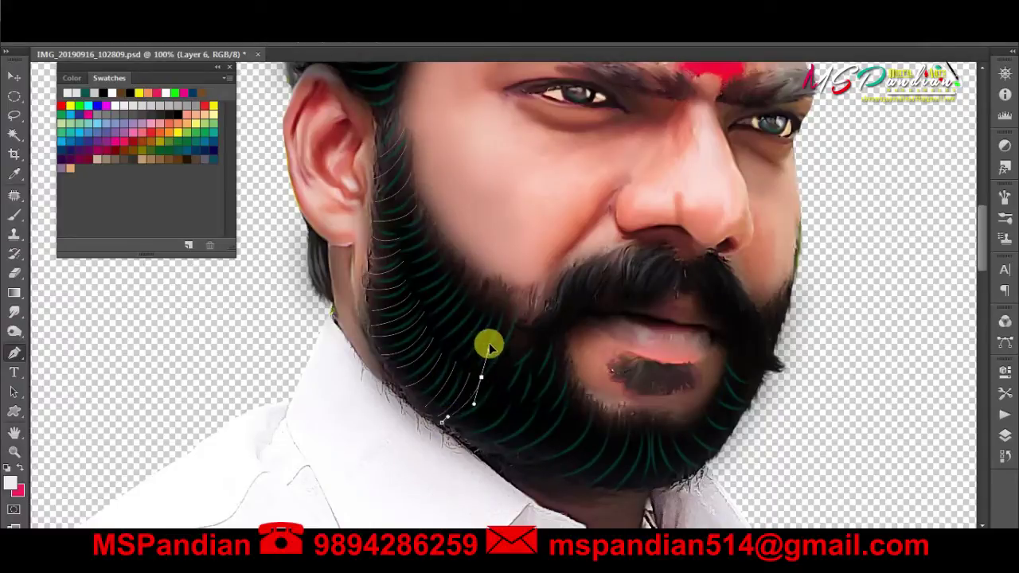
pyautogui.moveTo(455, 428); pyautogui.dragTo(501, 357)
pyautogui.moveTo(470, 440); pyautogui.dragTo(516, 406)
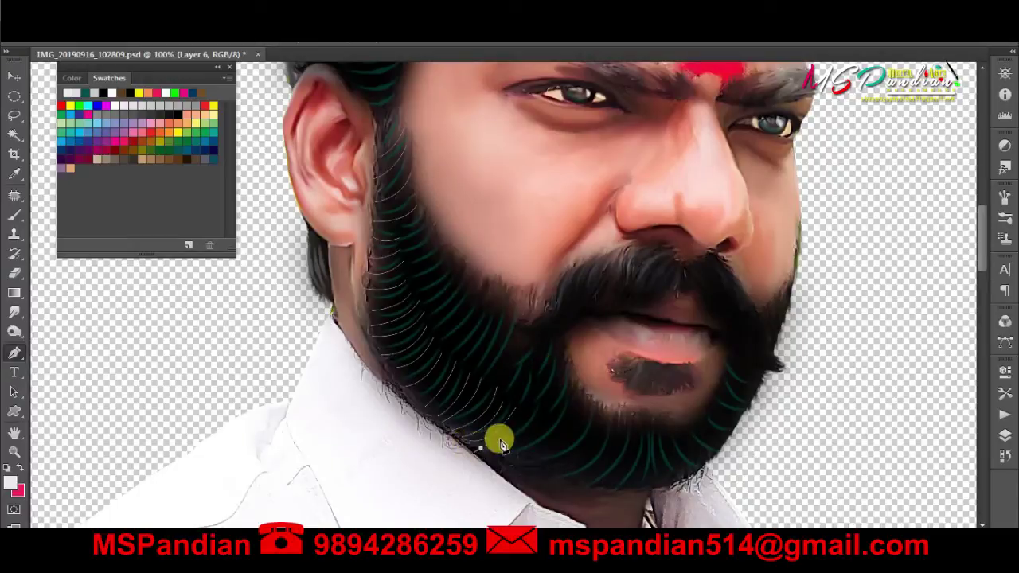
pyautogui.moveTo(495, 442); pyautogui.dragTo(553, 375)
pyautogui.moveTo(549, 410); pyautogui.dragTo(567, 380)
pyautogui.moveTo(518, 462); pyautogui.dragTo(605, 357)
pyautogui.press('Return')
# - Trace several short strand paths on the chin and along the right beard edge
pyautogui.click(572, 481)
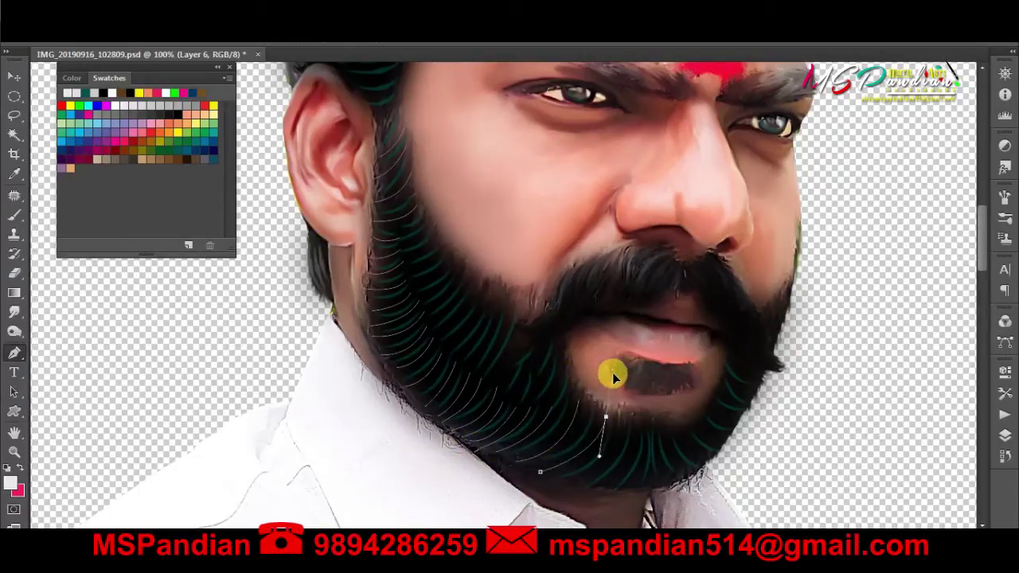
pyautogui.moveTo(609, 471); pyautogui.dragTo(623, 375)
pyautogui.press('Return')
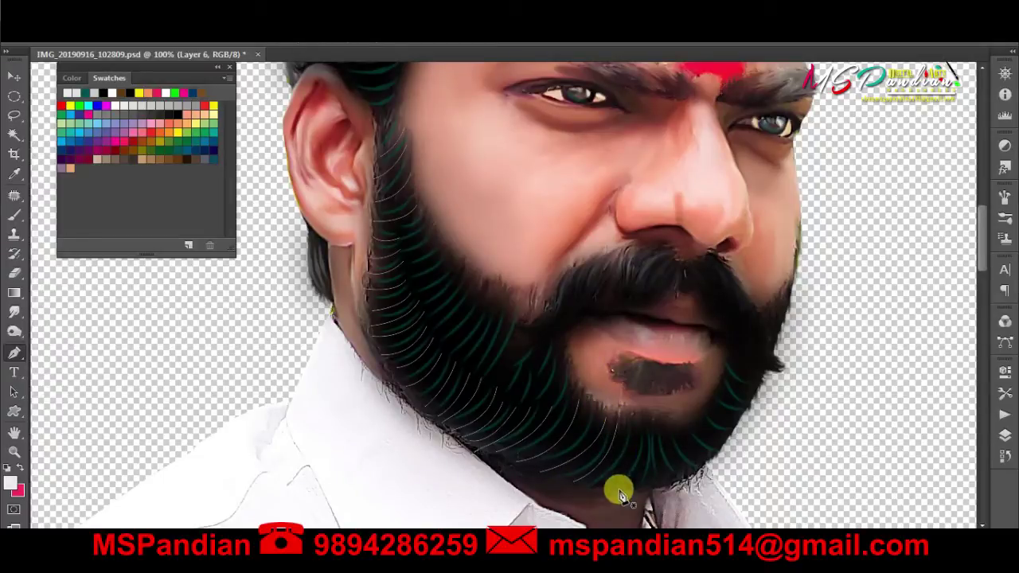
pyautogui.click(599, 494)
pyautogui.press('Return')
pyautogui.click(632, 487)
pyautogui.moveTo(648, 456); pyautogui.dragTo(643, 405)
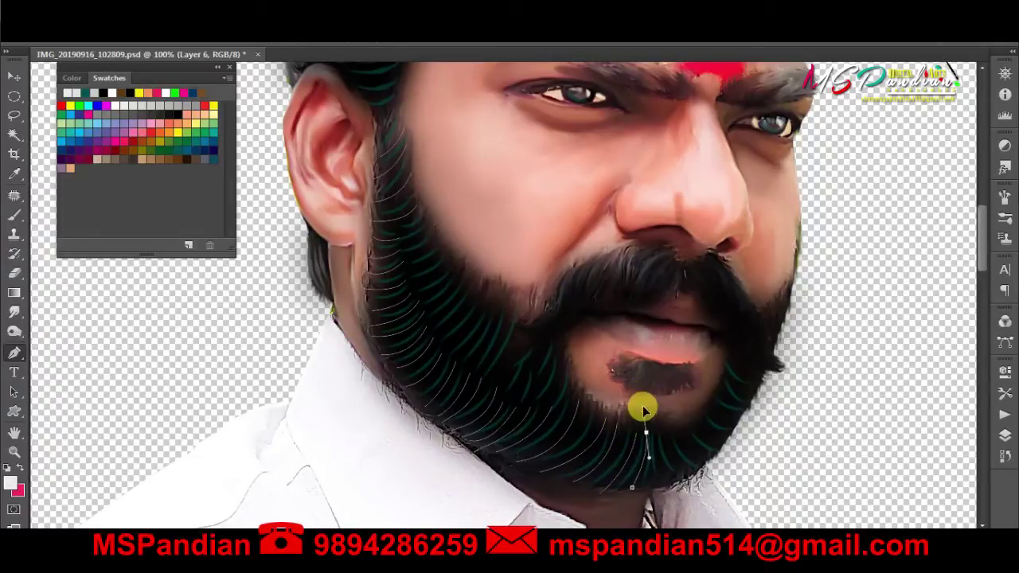
pyautogui.press('Return')
pyautogui.click(662, 431)
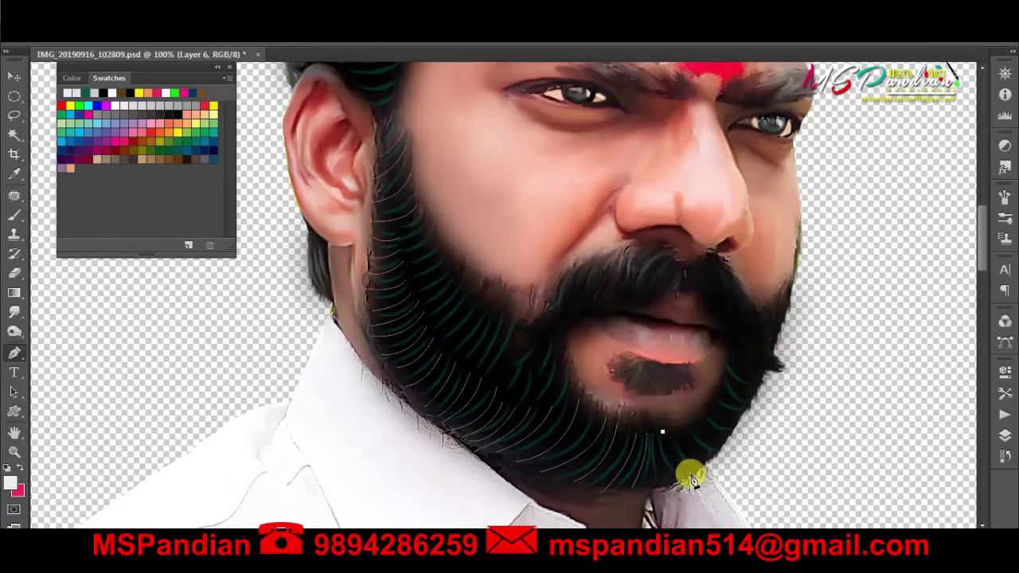
pyautogui.press('Return')
pyautogui.click(678, 436)
pyautogui.click(721, 388)
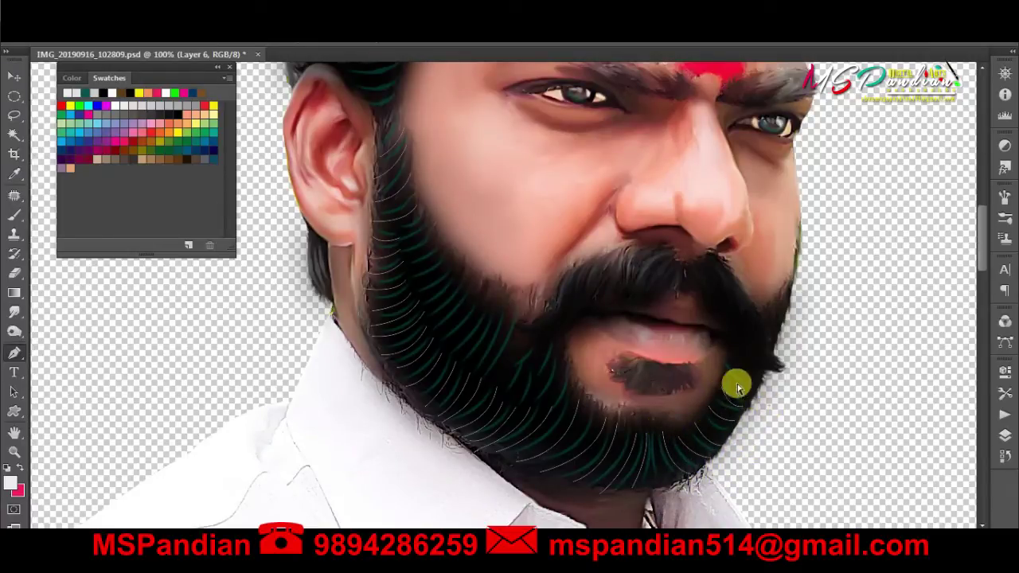
pyautogui.moveTo(761, 398); pyautogui.dragTo(727, 353)
pyautogui.press('Return')
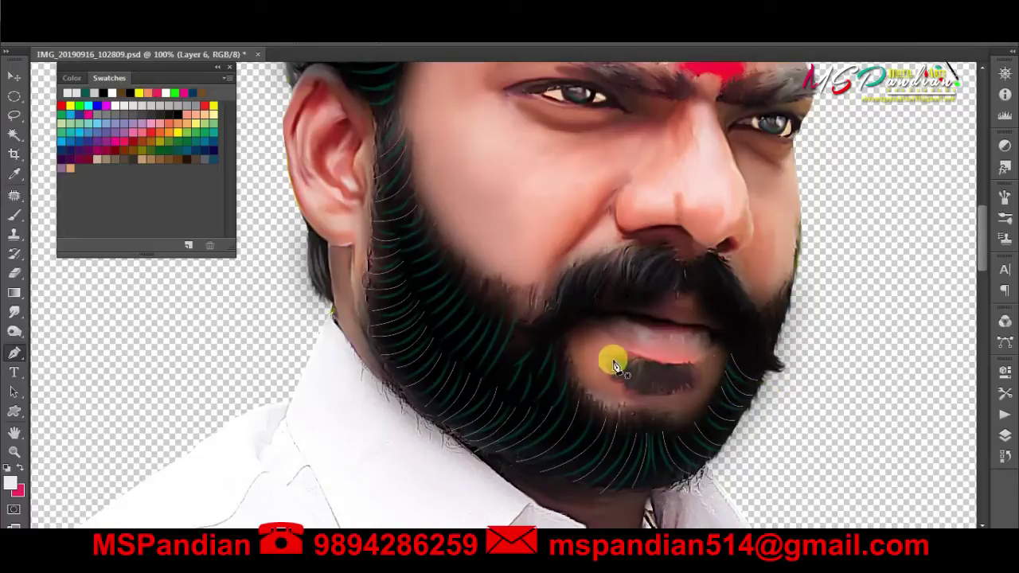
# - Trace strands from the ear down the cheek and beside the mustache to the chin
pyautogui.click(398, 234)
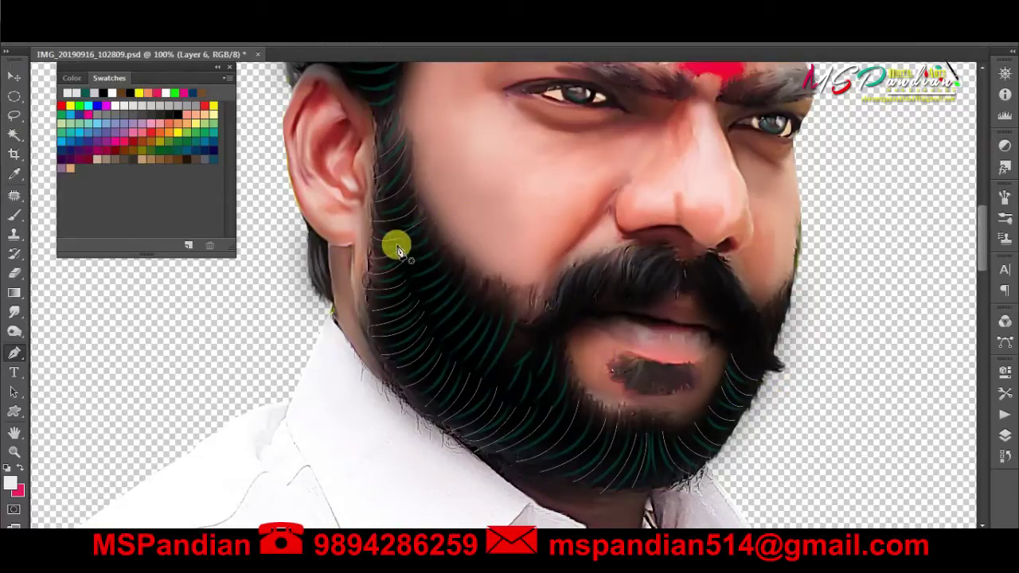
pyautogui.moveTo(397, 242); pyautogui.dragTo(441, 210)
pyautogui.moveTo(429, 310); pyautogui.dragTo(462, 276)
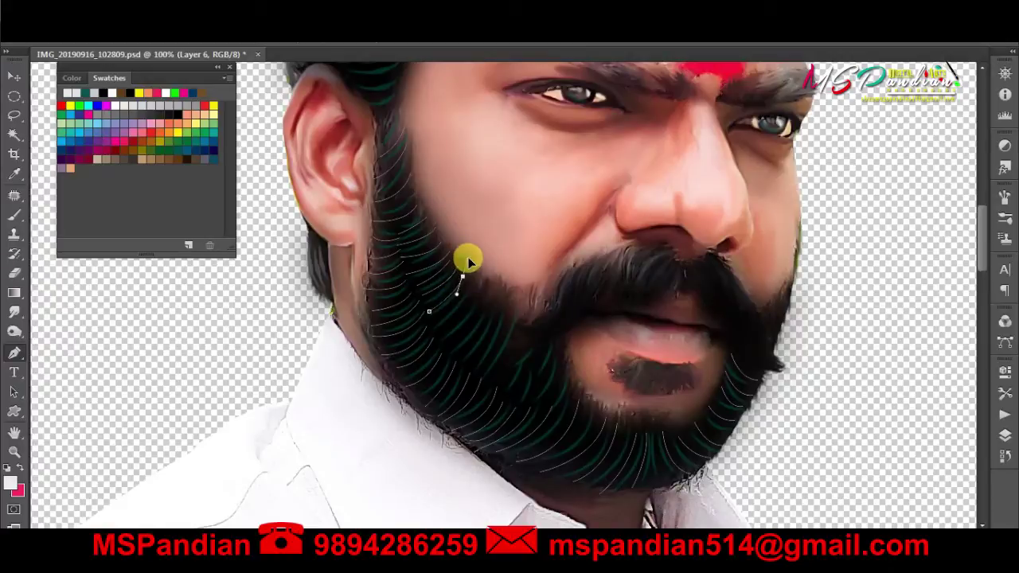
pyautogui.click(440, 336)
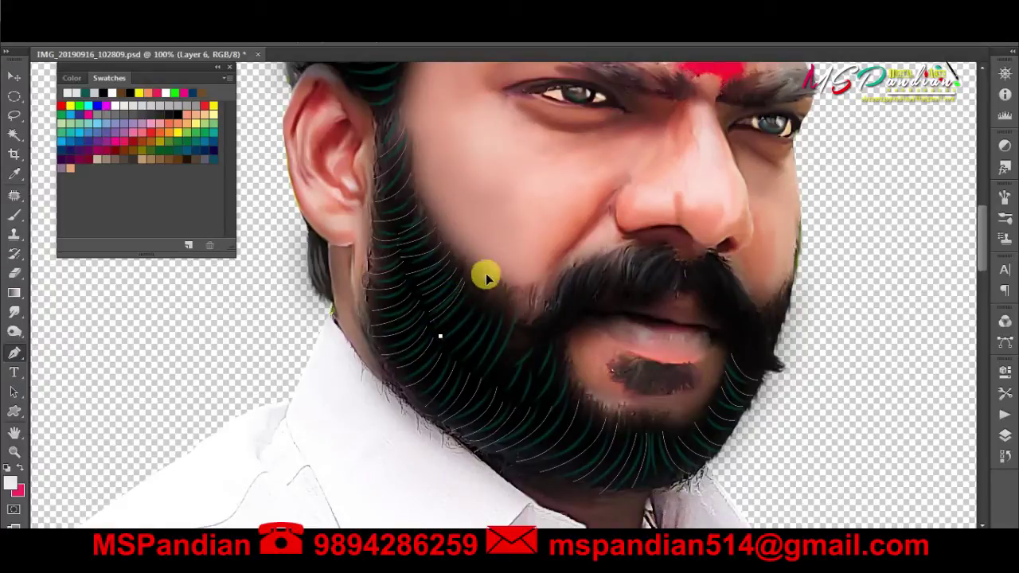
pyautogui.press('Escape')
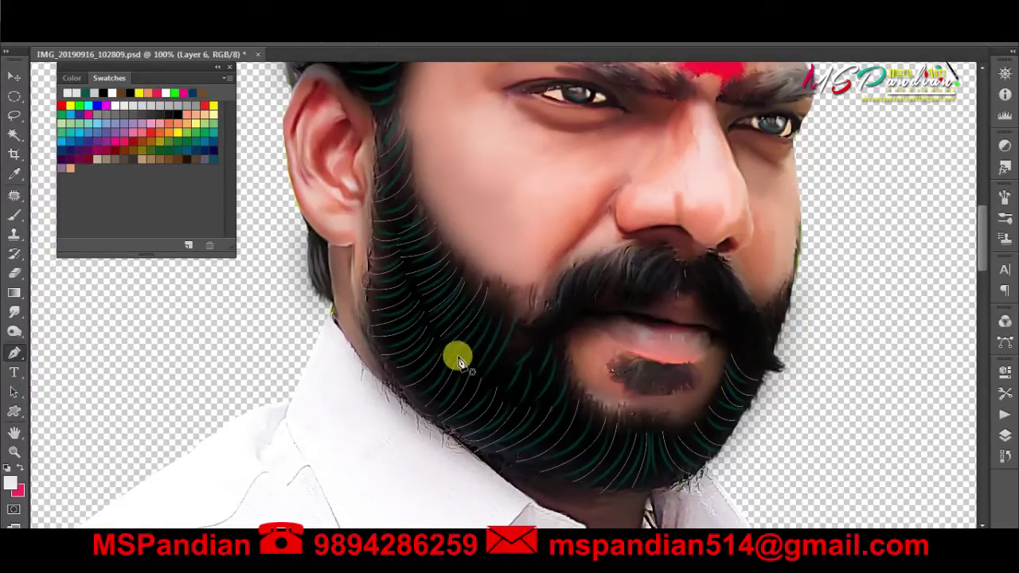
pyautogui.moveTo(495, 307); pyautogui.dragTo(496, 274)
pyautogui.click(481, 371)
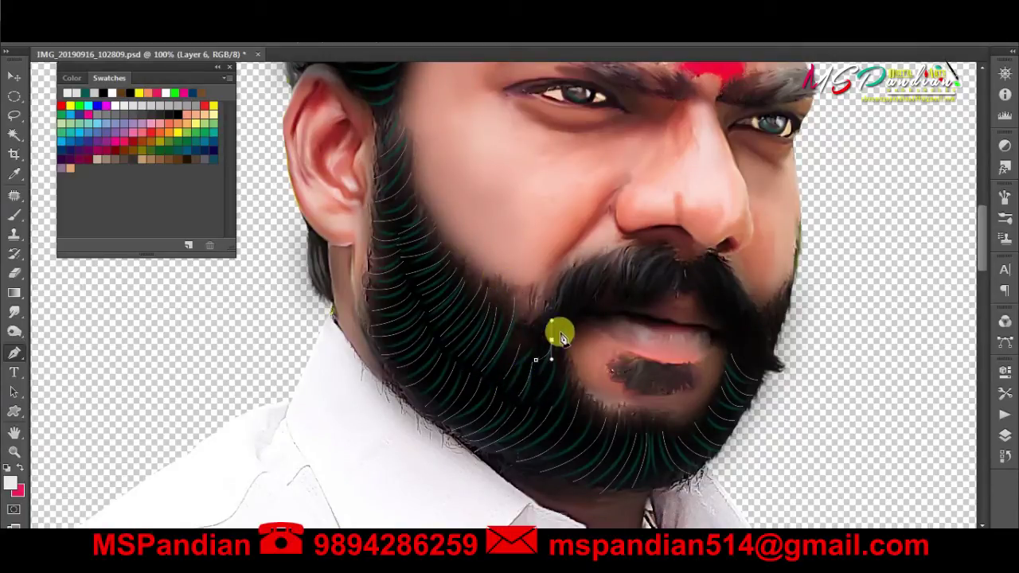
pyautogui.click(547, 399)
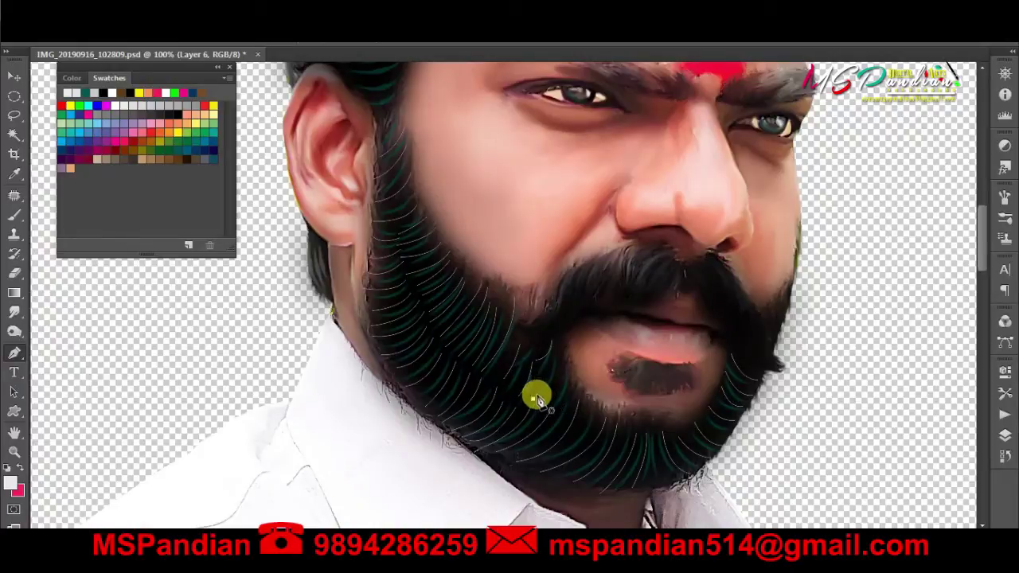
pyautogui.rightClick(589, 338)
# - Stroke the gray strand paths with the brush and delete the paths
pyautogui.click(658, 280)
pyautogui.click(612, 195)
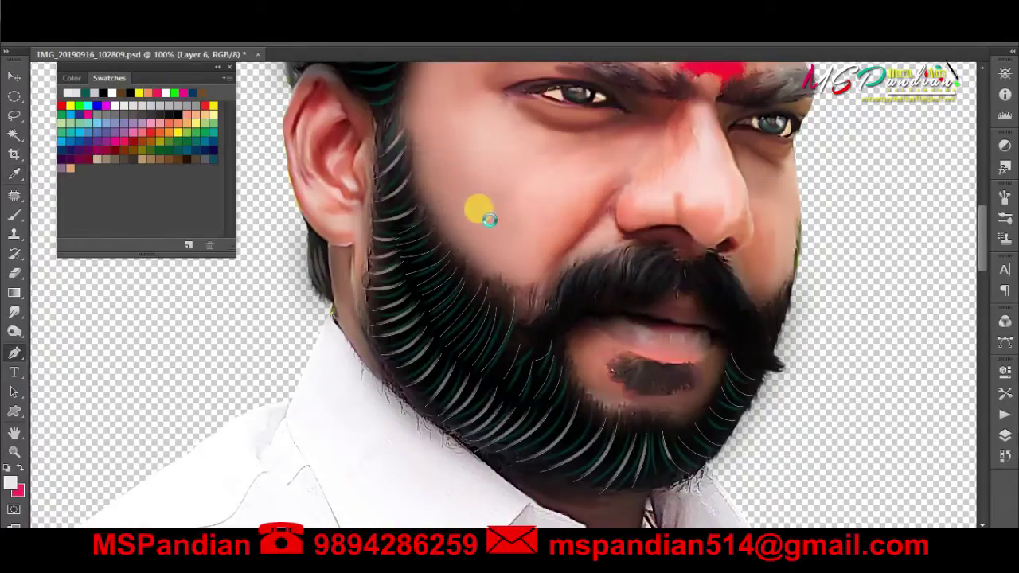
pyautogui.rightClick(484, 213)
pyautogui.click(512, 203)
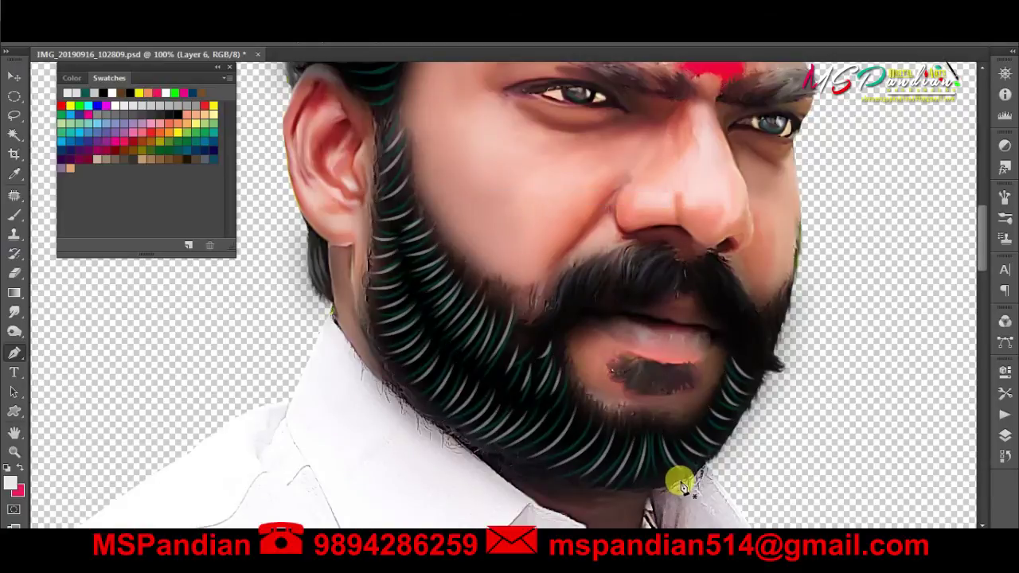
# - Lower Layer 6's opacity, trying 20 then 50%, and pick a dark teal colour
pyautogui.hotkey('ctrl', '-')
pyautogui.hotkey('ctrl', '-')
pyautogui.hotkey('ctrl', '-')
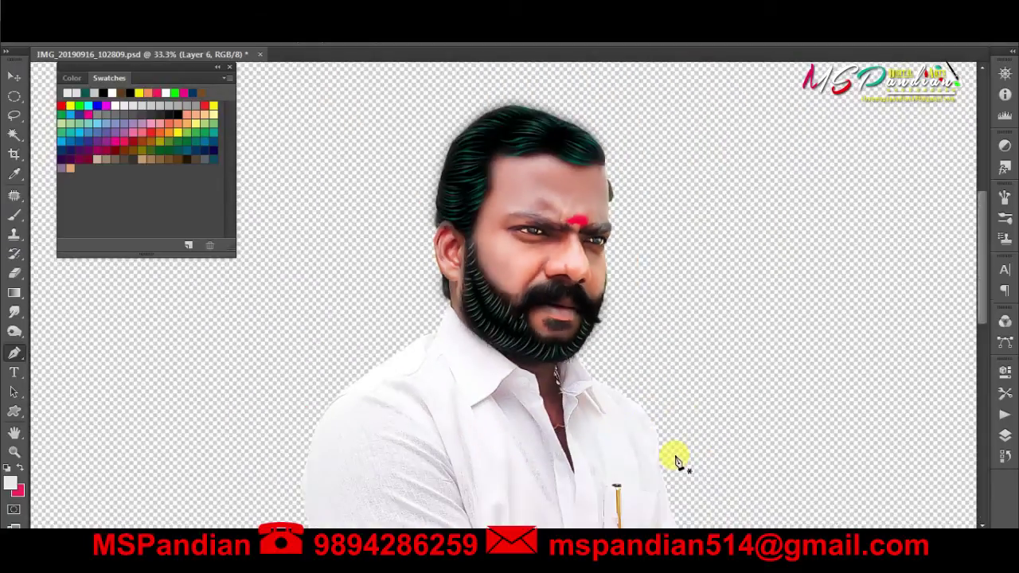
pyautogui.press('Tab')
pyautogui.press('Tab')
pyautogui.press('Tab')
pyautogui.press('Tab')
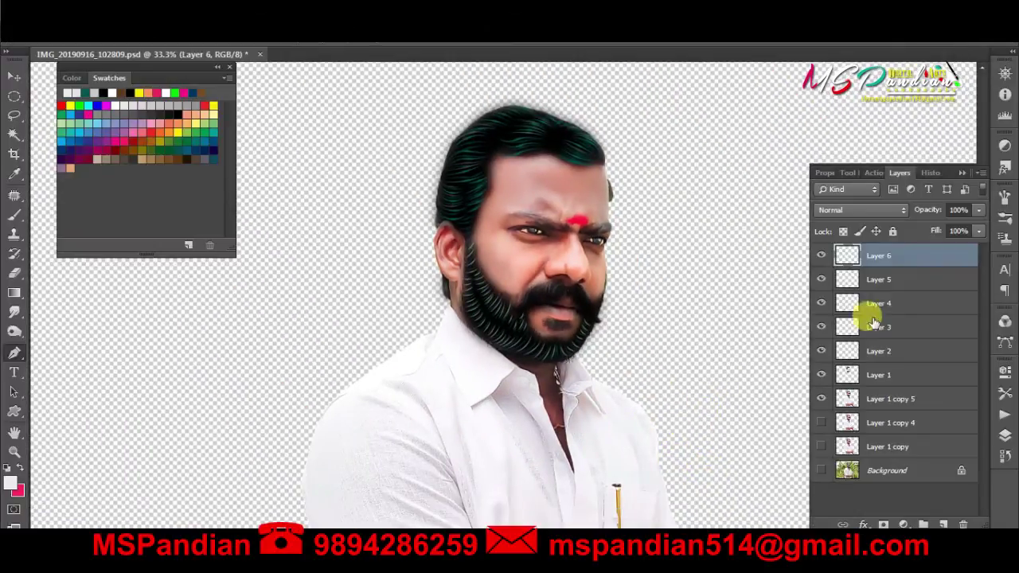
pyautogui.click(959, 210)
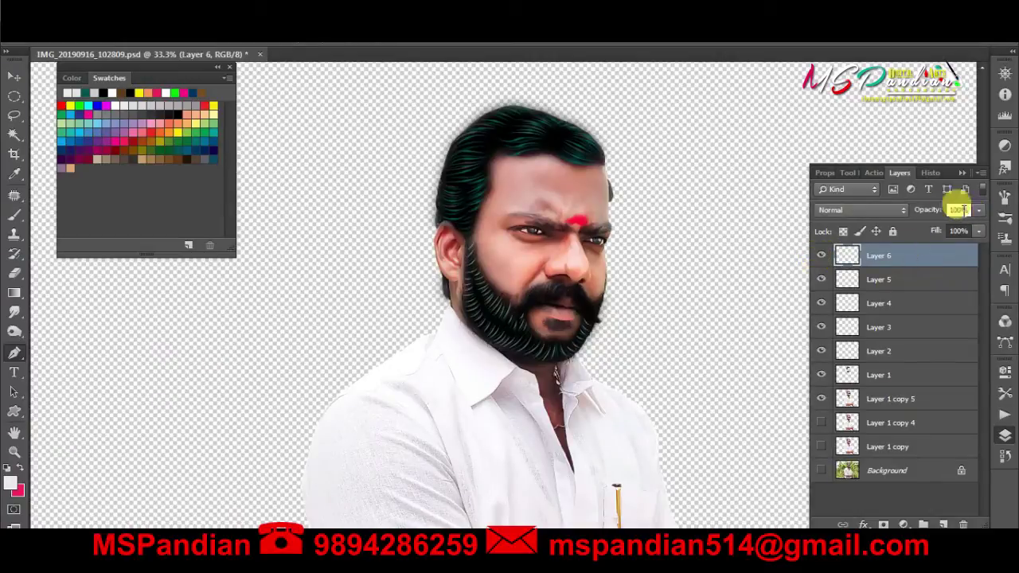
pyautogui.write('20')
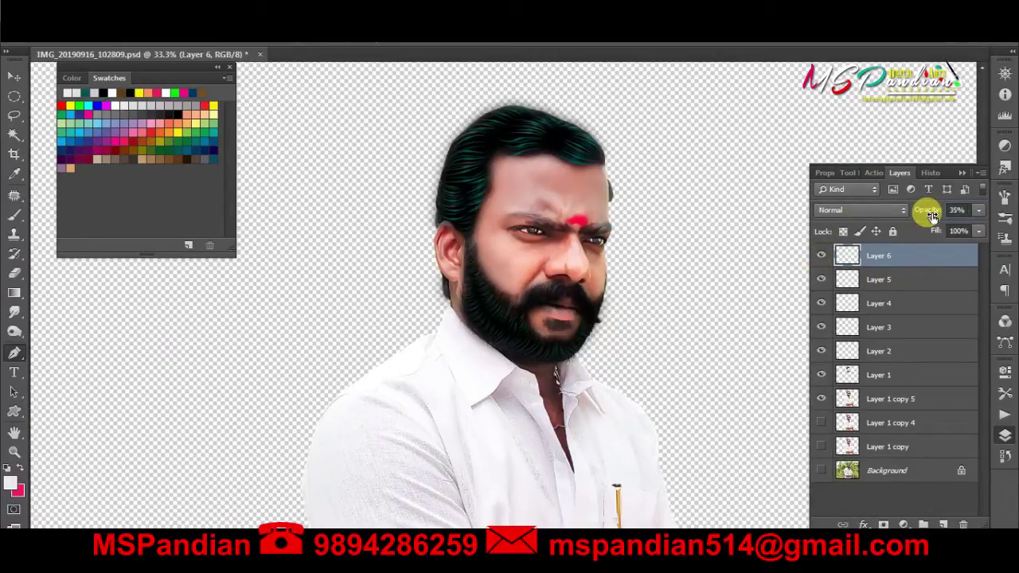
pyautogui.click(179, 146)
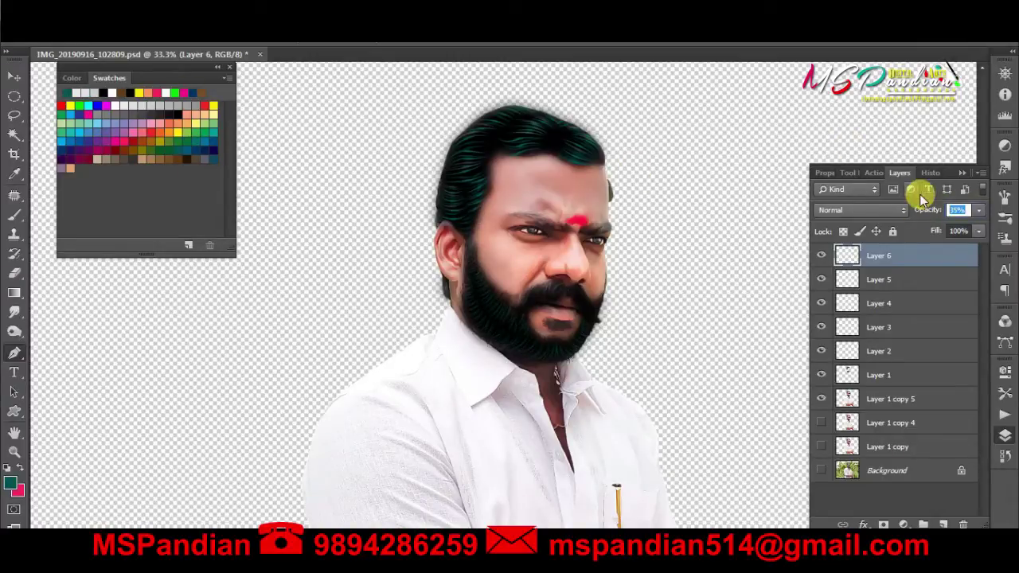
pyautogui.write('50')
pyautogui.hotkey('ctrl', '1')
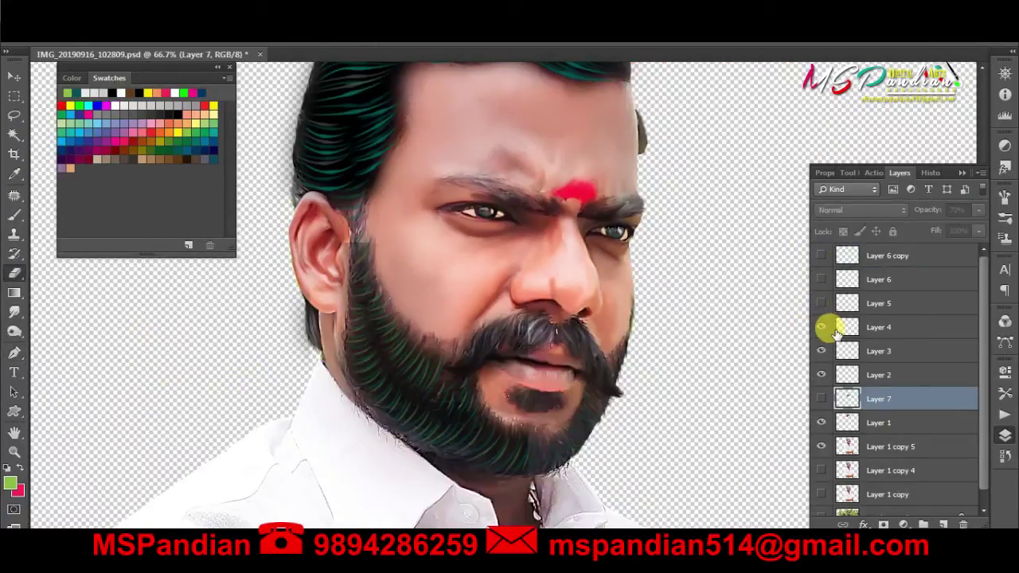
# - Toggle Layer 4 off and on to compare, pick dark teal, and open the Brush panel
pyautogui.click(827, 327)
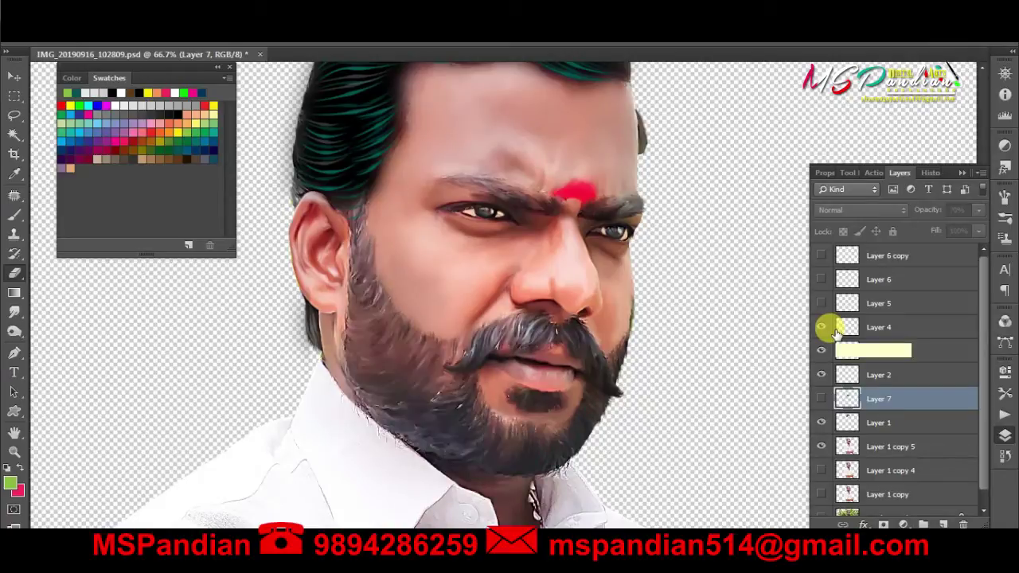
pyautogui.hotkey('ctrl', '-')
pyautogui.hotkey('ctrl', '-')
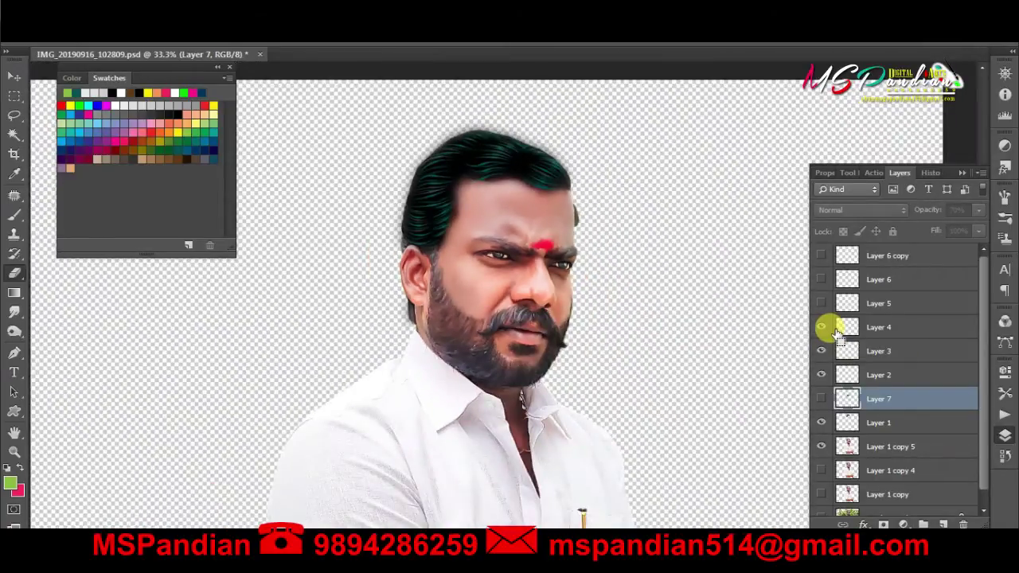
pyautogui.click(822, 327)
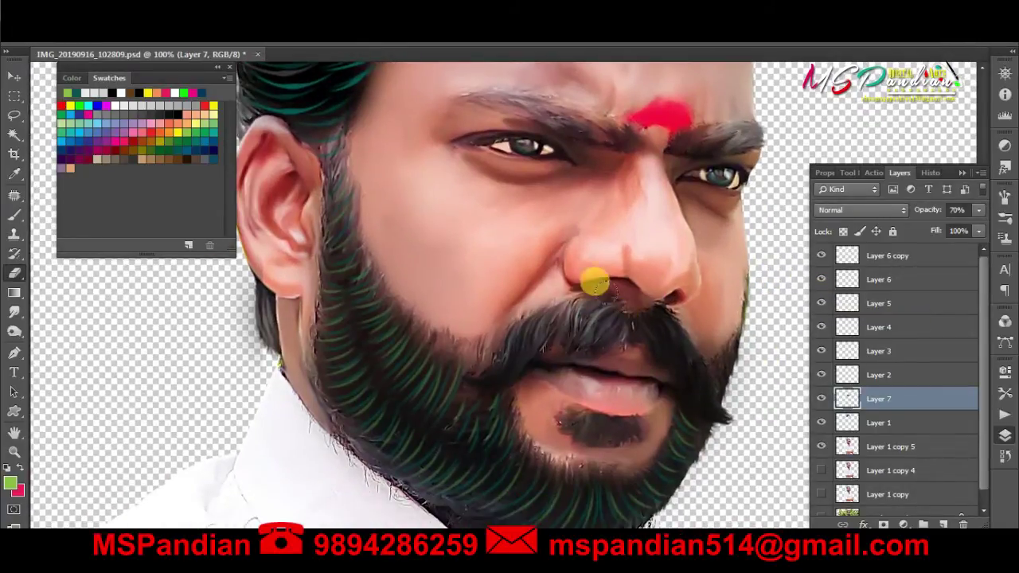
pyautogui.click(180, 147)
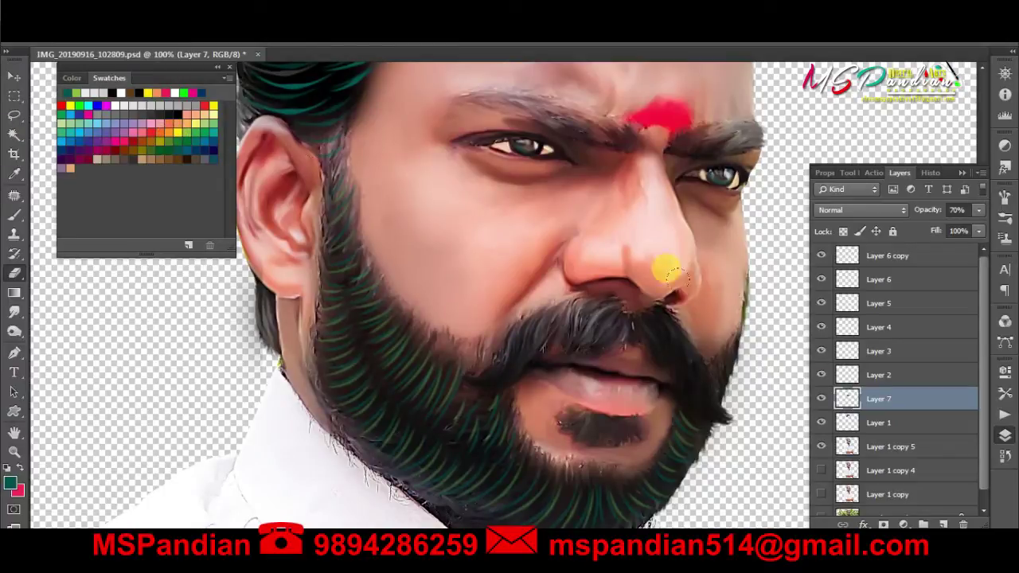
pyautogui.press('F5')
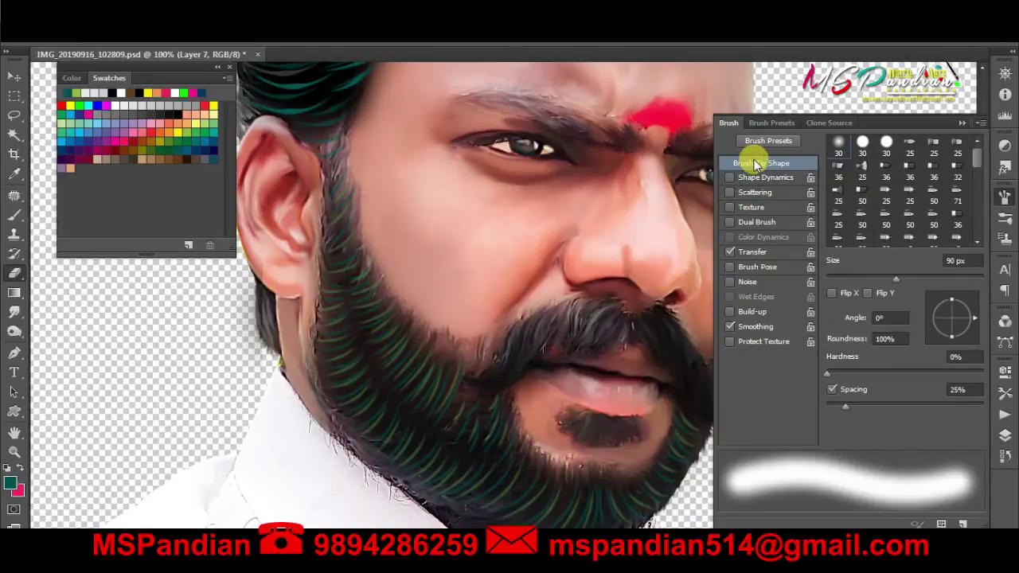
# - Paint with the 4 px Round Point bristle brush with Transfer on, then close the brush settings
pyautogui.click(751, 252)
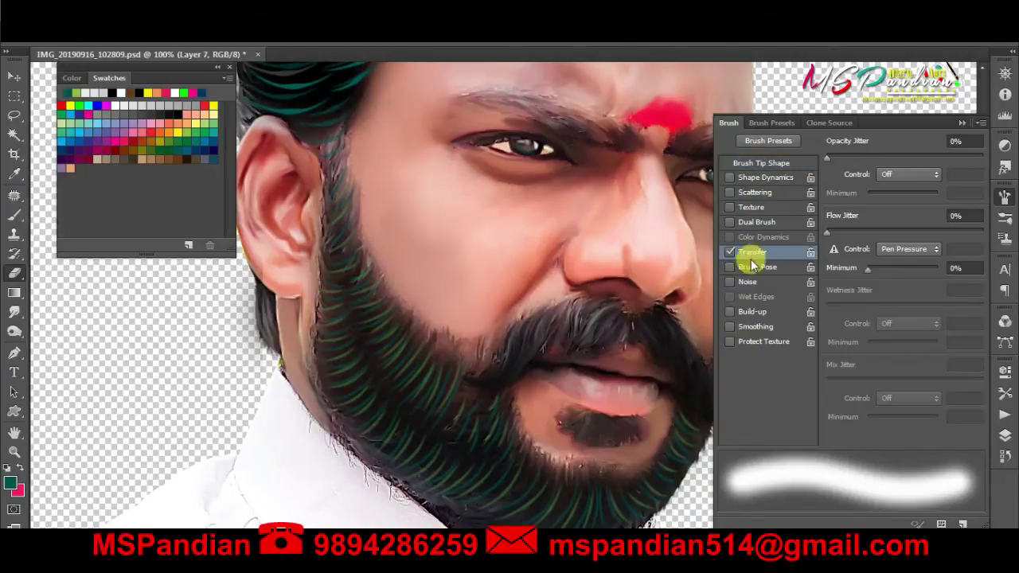
pyautogui.click(752, 164)
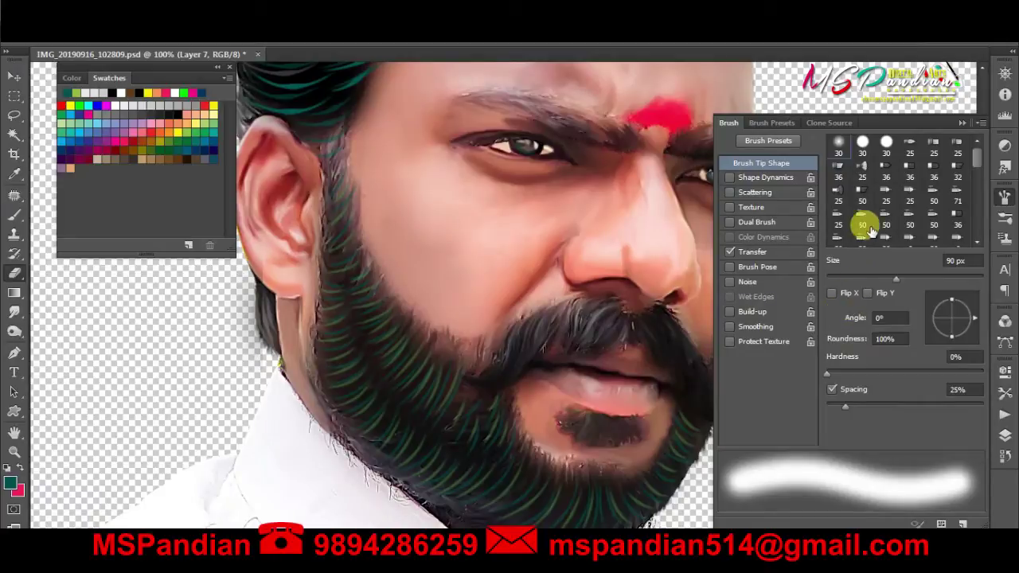
pyautogui.press('b')
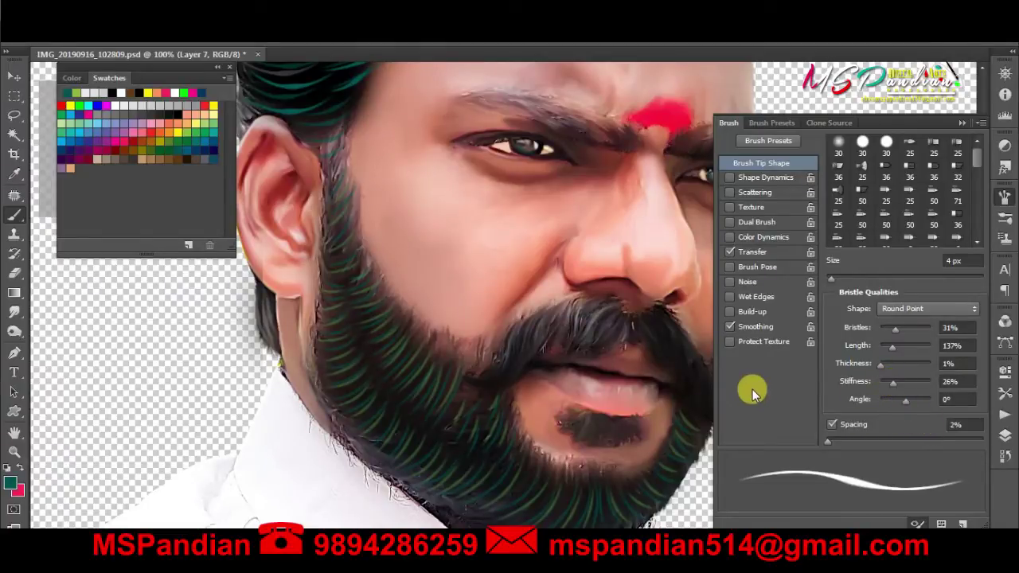
pyautogui.click(961, 124)
# - Zoom in and trace a curved pen strand from the moustache up toward the nostril
pyautogui.scroll(2, 578, 311)
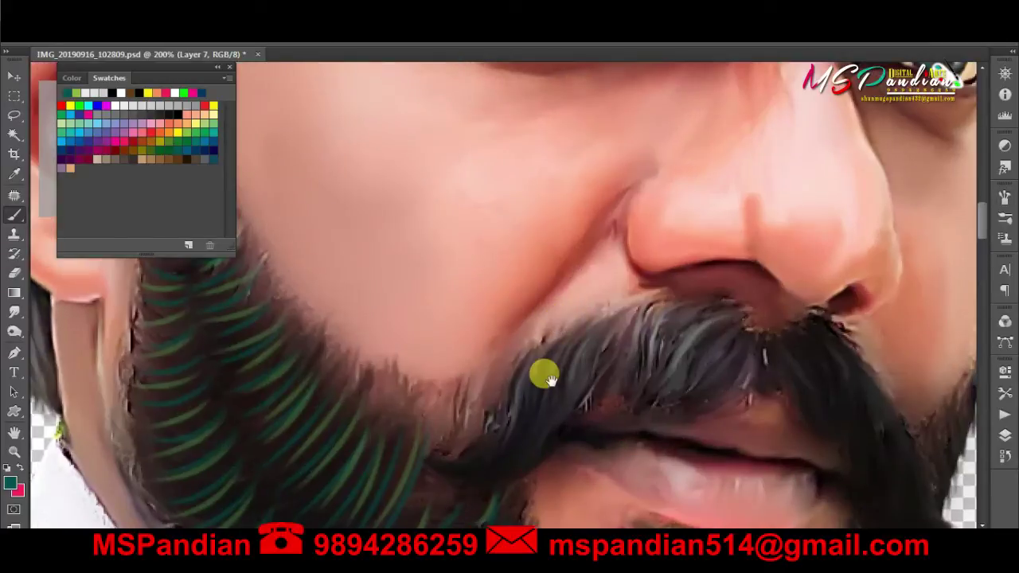
pyautogui.press('p')
pyautogui.click(514, 359)
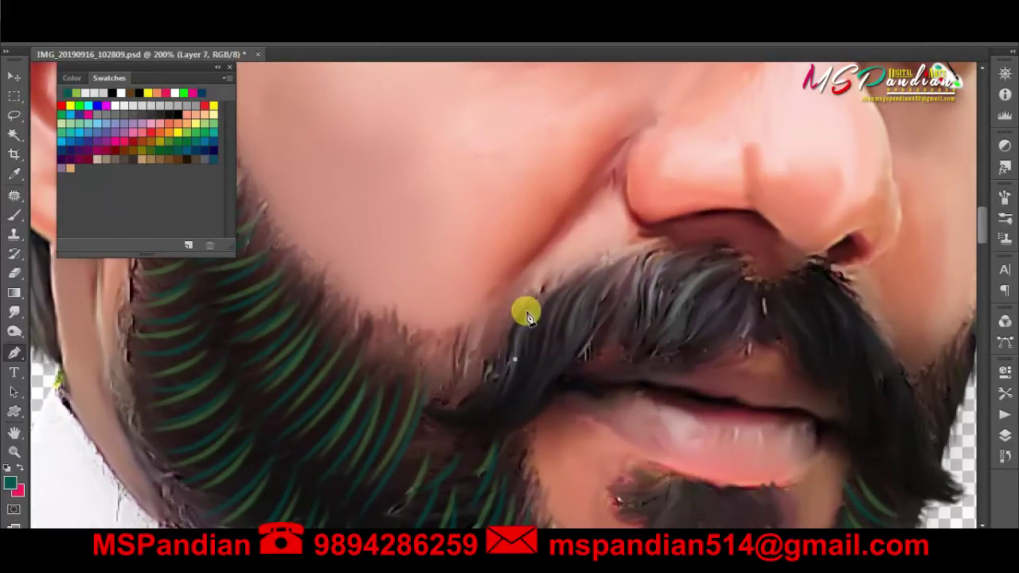
pyautogui.moveTo(556, 344); pyautogui.dragTo(587, 291)
pyautogui.moveTo(581, 336); pyautogui.dragTo(615, 291)
pyautogui.moveTo(597, 335); pyautogui.dragTo(633, 293)
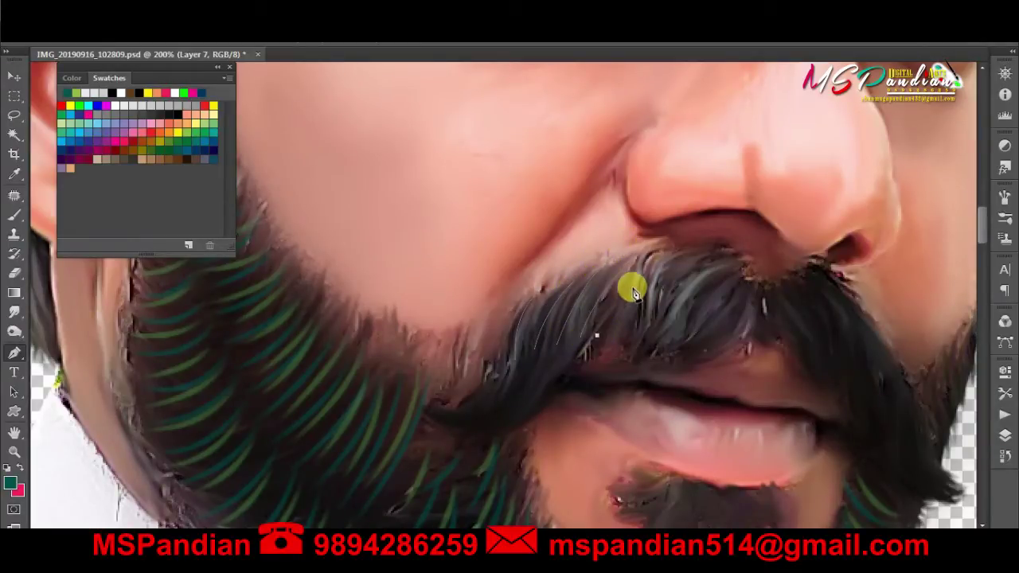
pyautogui.moveTo(603, 341); pyautogui.dragTo(650, 304)
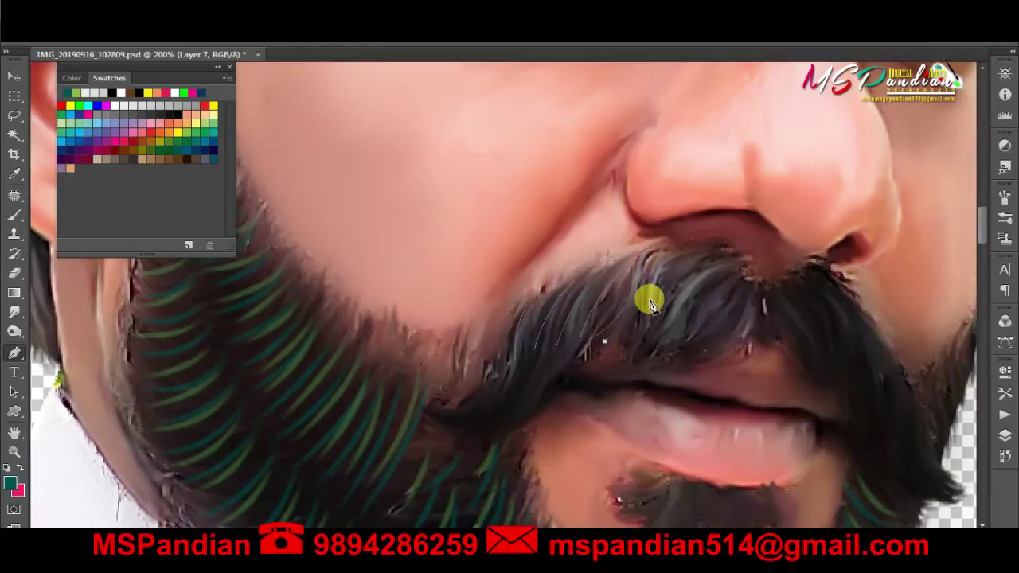
pyautogui.moveTo(679, 255); pyautogui.dragTo(704, 249)
pyautogui.press('Return')
# - Trace curved strand paths on the moustache's right side toward the nostril
pyautogui.moveTo(687, 345); pyautogui.dragTo(752, 279)
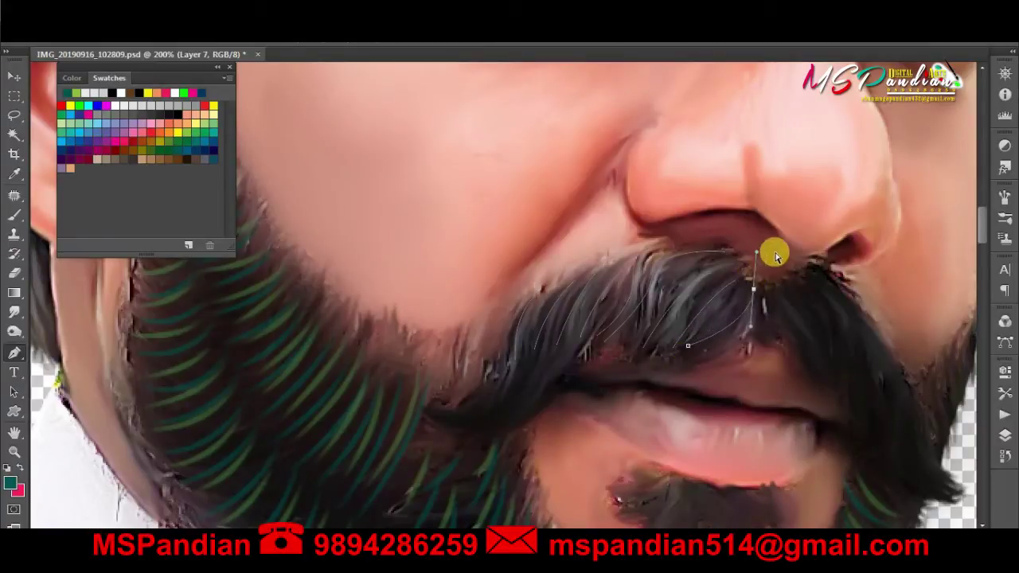
pyautogui.moveTo(708, 333); pyautogui.dragTo(621, 291)
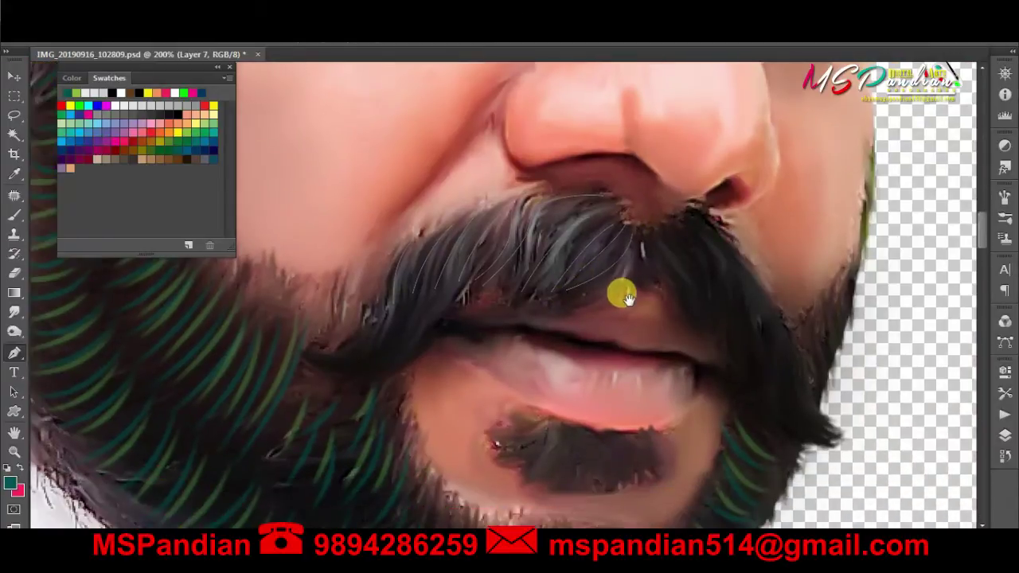
pyautogui.moveTo(691, 297)
pyautogui.mouseDown()
pyautogui.moveTo(651, 221)
pyautogui.moveTo(673, 207)
pyautogui.mouseUp()
pyautogui.keyDown('ctrl'); pyautogui.click(724, 312); pyautogui.keyUp('ctrl')
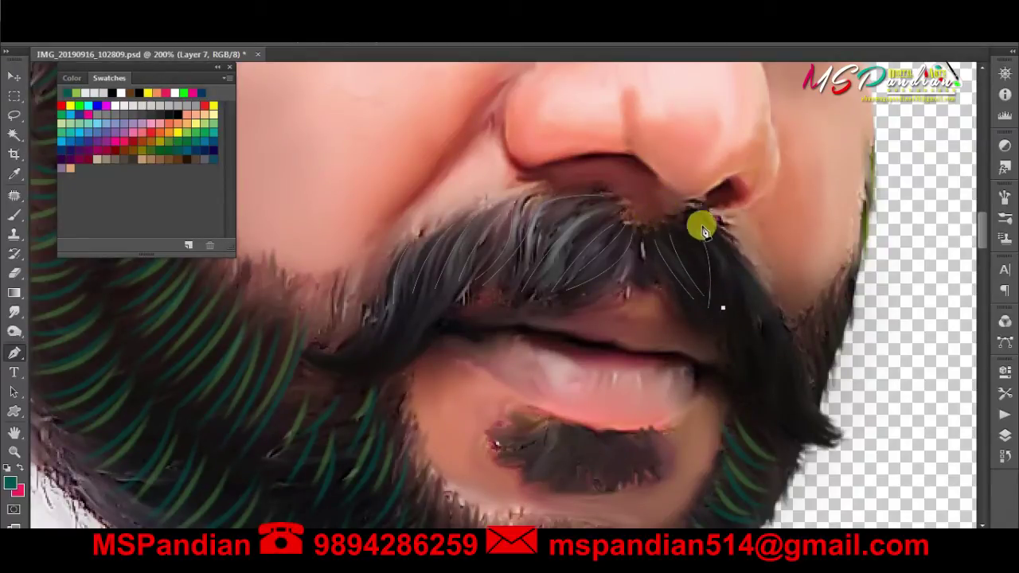
pyautogui.moveTo(698, 225)
pyautogui.mouseDown()
pyautogui.moveTo(671, 191)
pyautogui.moveTo(753, 207)
pyautogui.mouseUp()
pyautogui.keyDown('ctrl'); pyautogui.click(736, 336); pyautogui.keyUp('ctrl')
# - Trace strand paths along the moustache's right tip toward the beard edge
pyautogui.keyDown('ctrl'); pyautogui.click(748, 362); pyautogui.keyUp('ctrl')
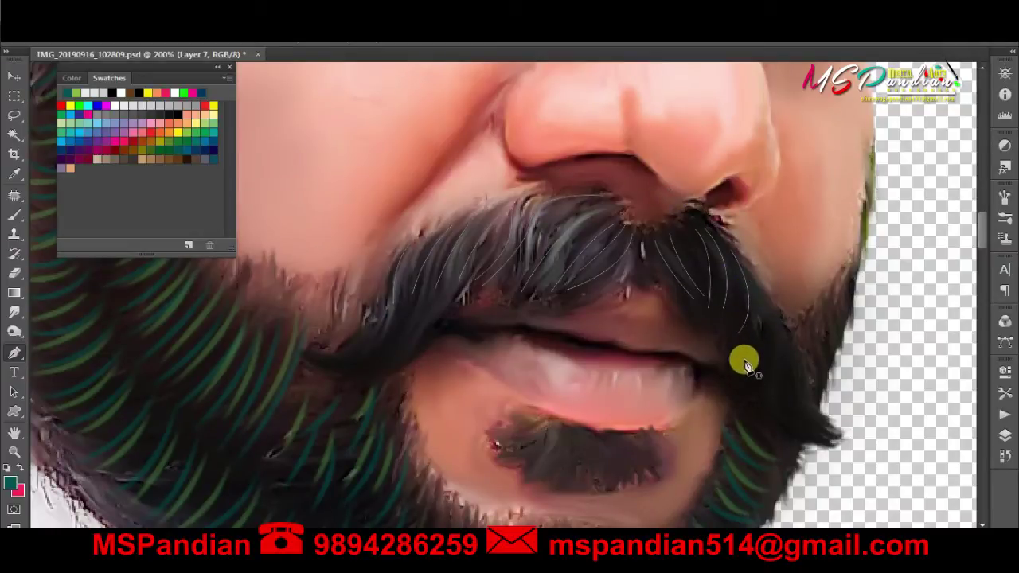
pyautogui.click(745, 361)
pyautogui.click(757, 376)
pyautogui.click(782, 339)
pyautogui.moveTo(814, 433); pyautogui.dragTo(866, 434)
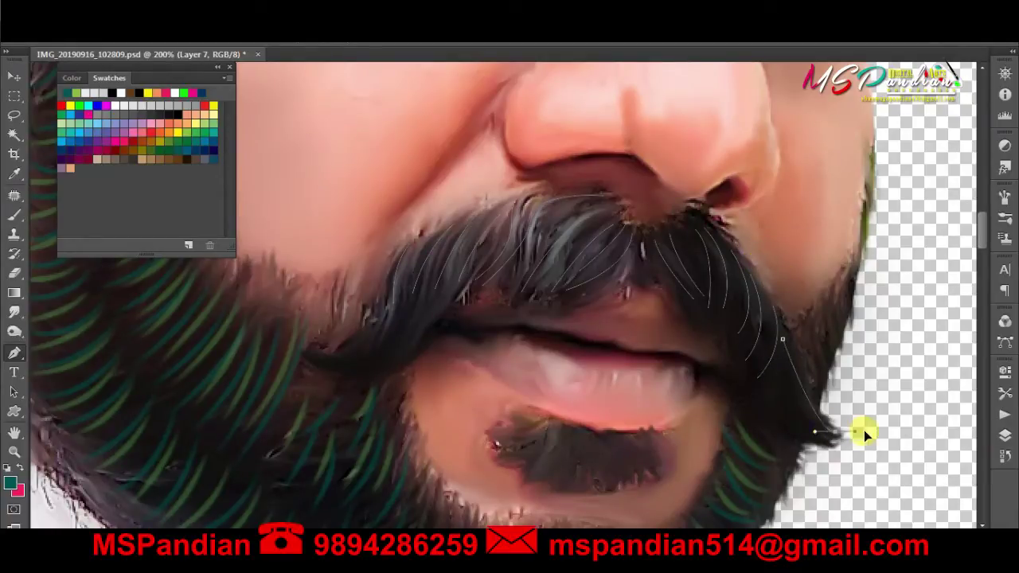
pyautogui.click(763, 372)
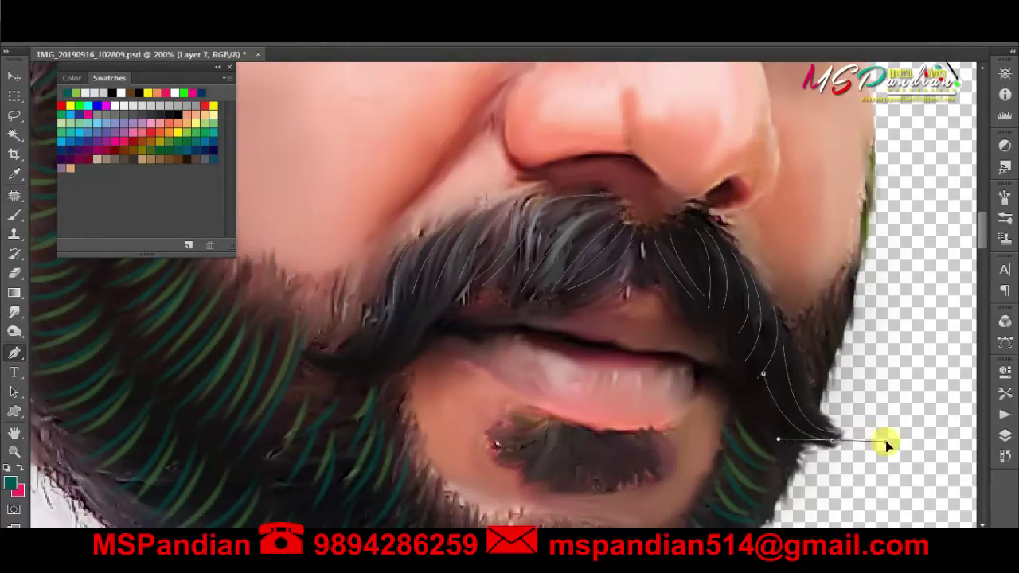
pyautogui.click(779, 367)
pyautogui.click(776, 368)
pyautogui.click(775, 368)
# - Trace several curved strand paths across the moustache's left side and tip
pyautogui.click(449, 275)
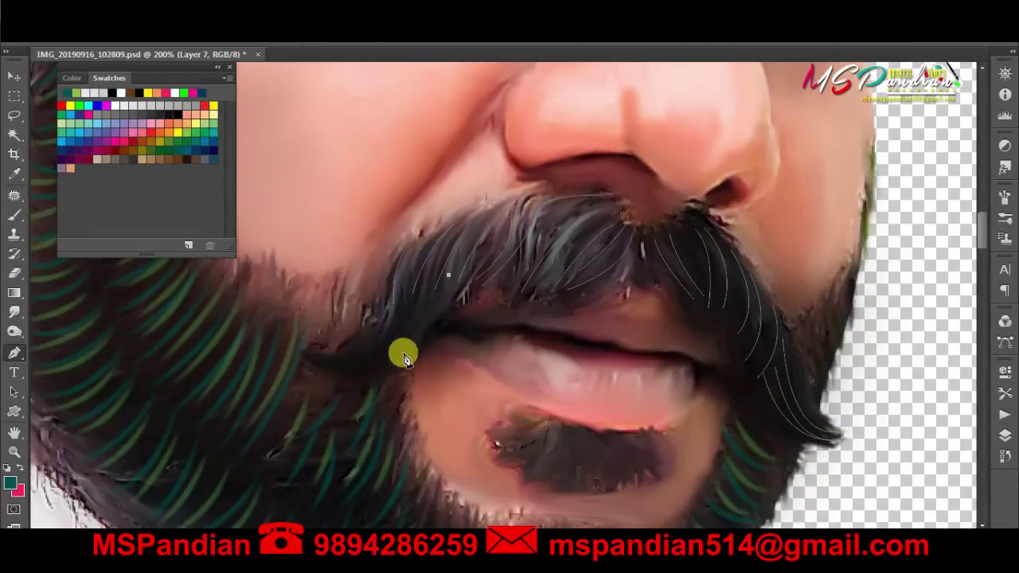
pyautogui.moveTo(318, 372); pyautogui.dragTo(237, 353)
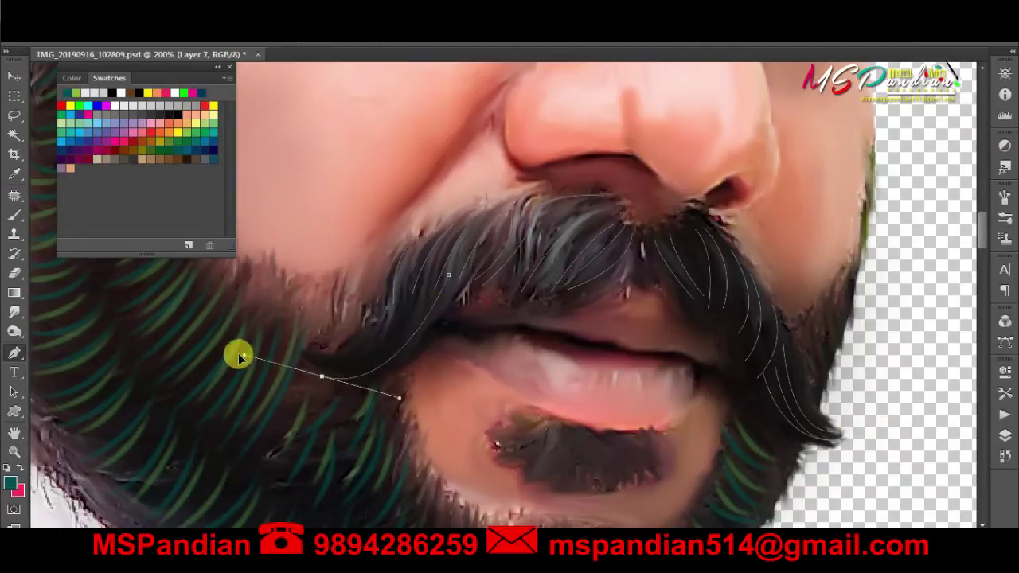
pyautogui.keyDown('ctrl'); pyautogui.click(426, 353); pyautogui.keyUp('ctrl')
pyautogui.moveTo(307, 363); pyautogui.dragTo(379, 316)
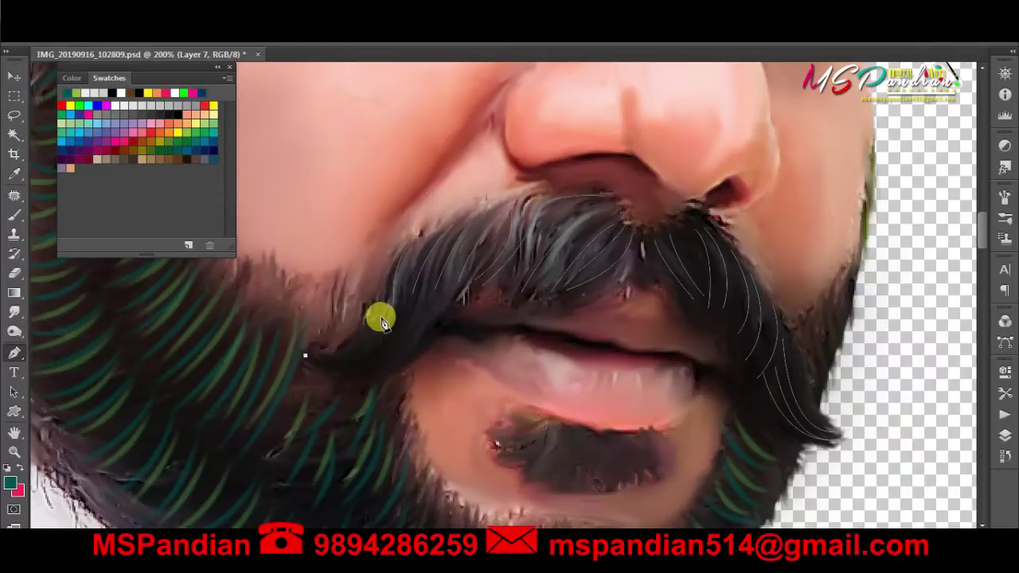
pyautogui.click(393, 262)
pyautogui.moveTo(393, 354); pyautogui.dragTo(475, 237)
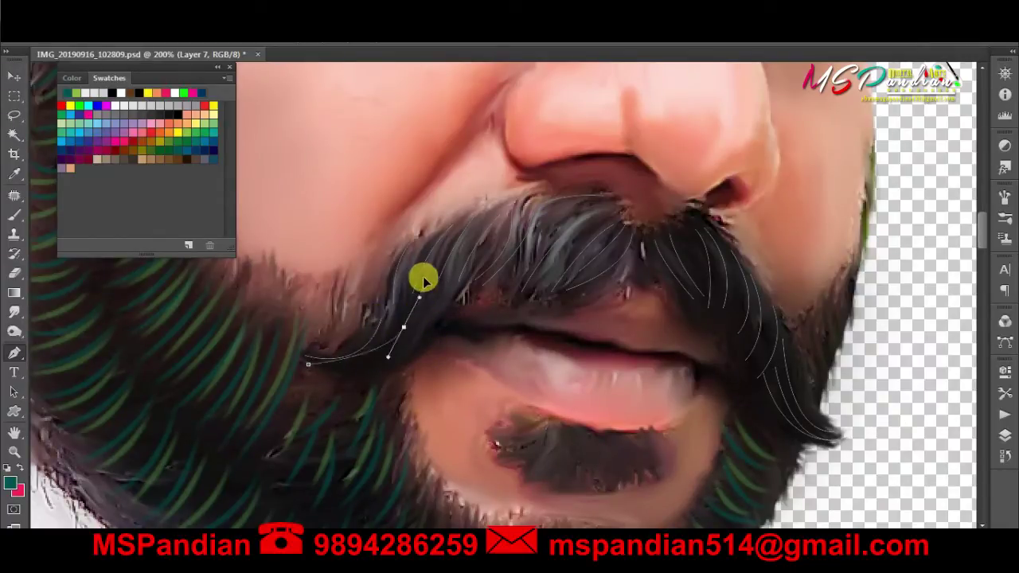
pyautogui.click(307, 370)
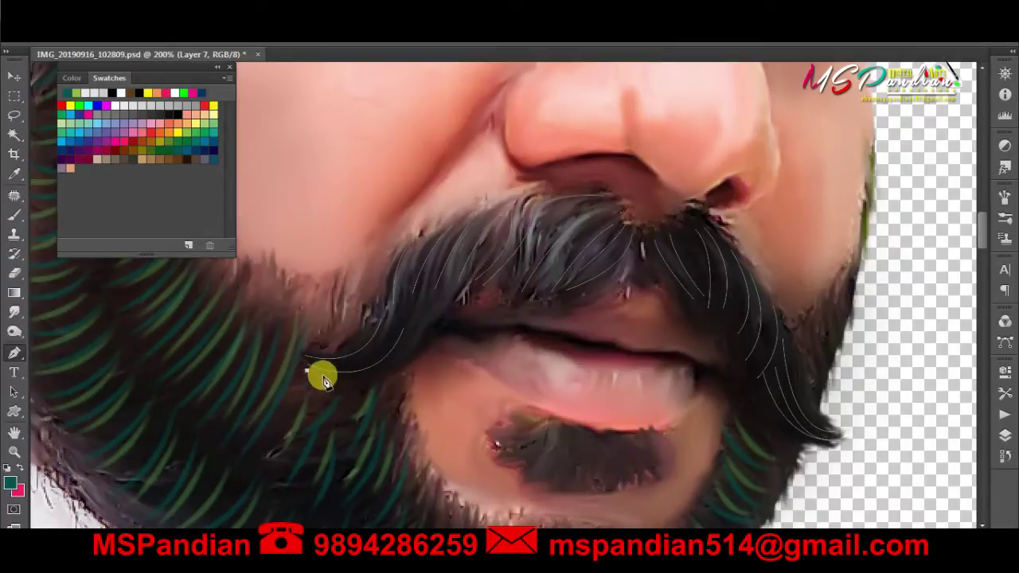
pyautogui.moveTo(421, 327); pyautogui.dragTo(454, 247)
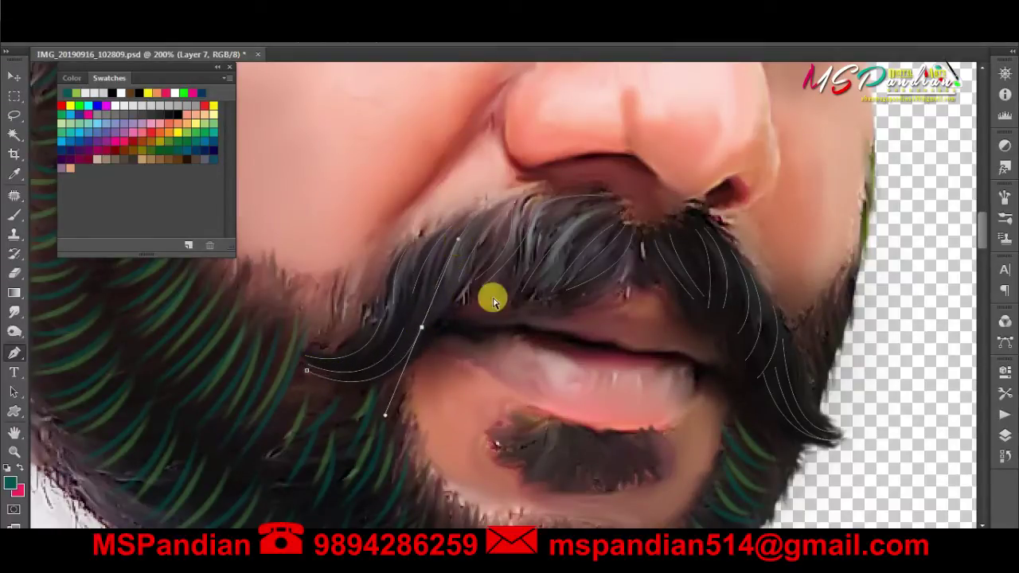
pyautogui.moveTo(379, 343); pyautogui.dragTo(429, 231)
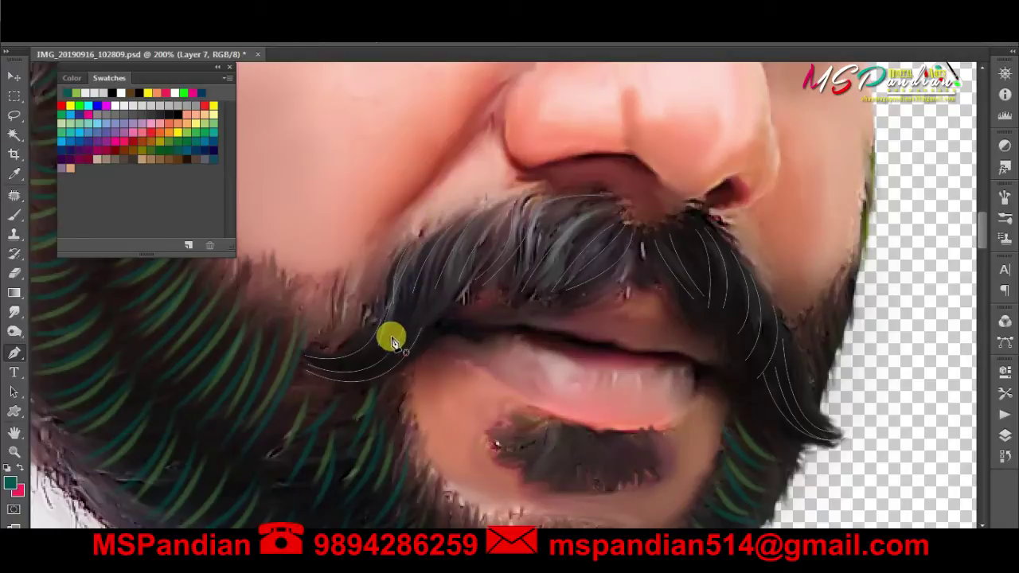
pyautogui.moveTo(405, 345); pyautogui.dragTo(434, 278)
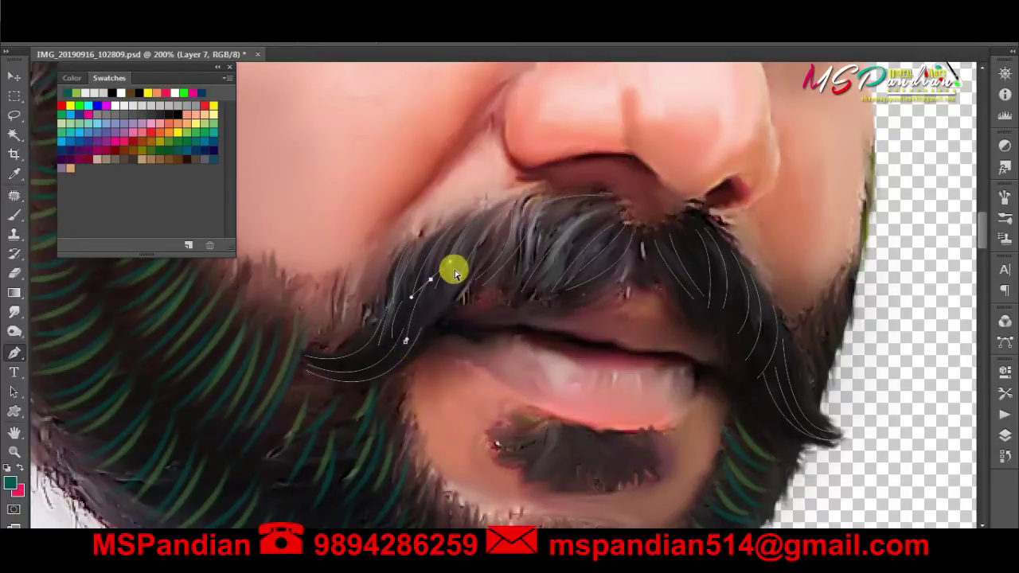
pyautogui.moveTo(425, 323); pyautogui.dragTo(464, 258)
# - Stroke the newest strand path with the brush and bring the panels back
pyautogui.rightClick(435, 246)
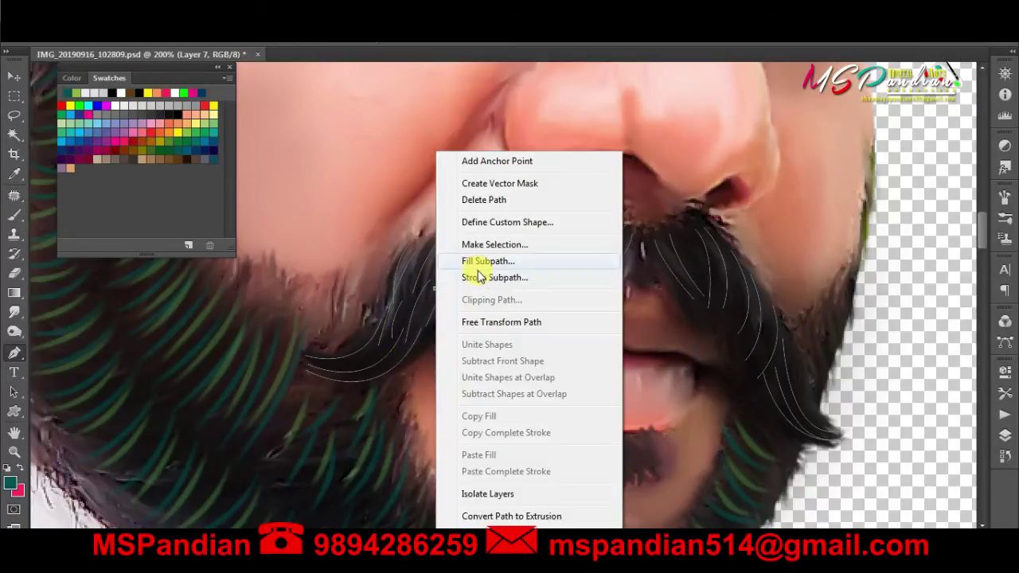
pyautogui.click(476, 278)
pyautogui.press('Return')
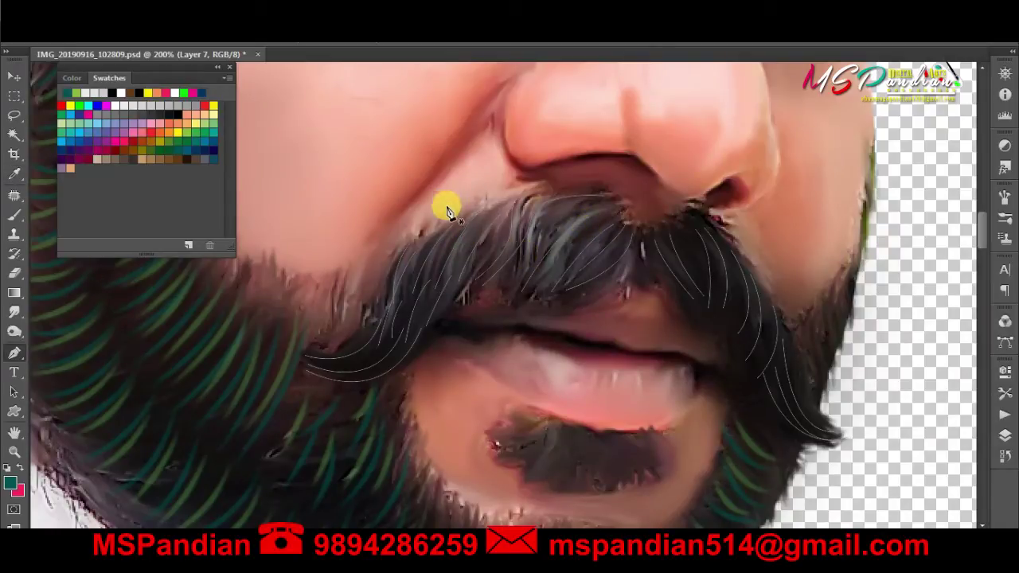
pyautogui.press('Tab')
pyautogui.press('Tab')
# - Add a new empty Layer 8 above Layer 6 copy
pyautogui.press('F7')
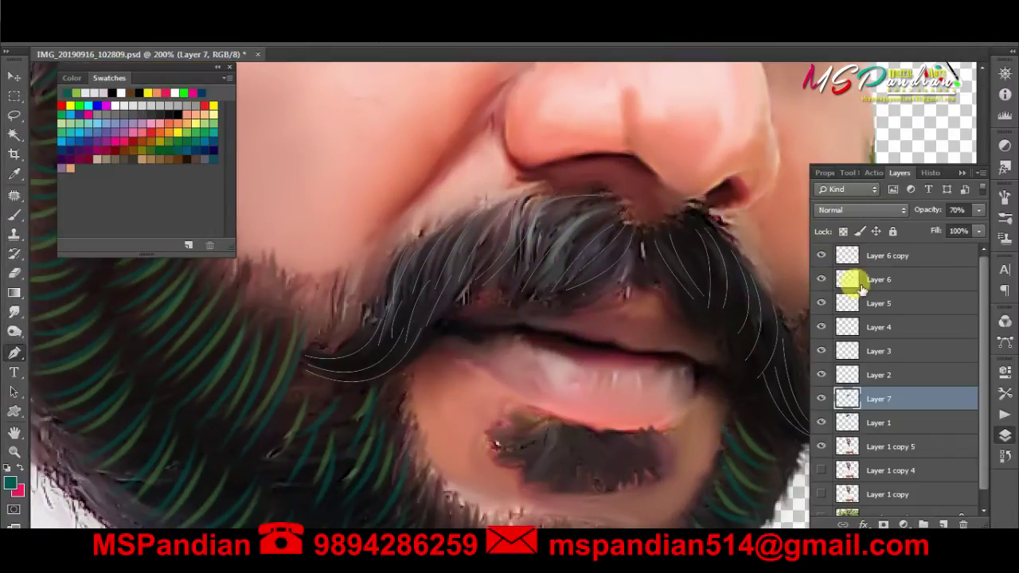
pyautogui.click(870, 256)
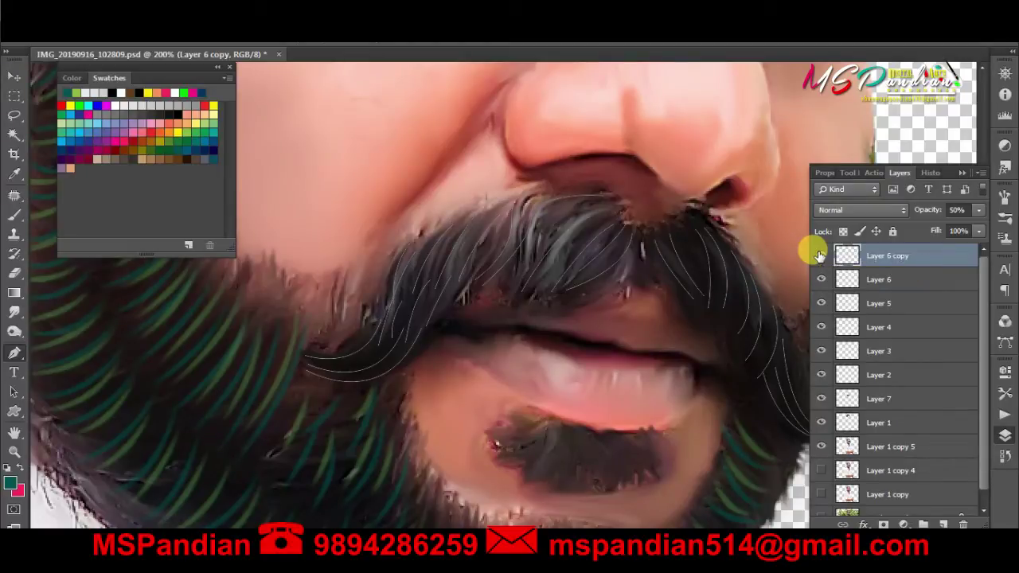
pyautogui.hotkey('ctrl', 'shift', 'n')
pyautogui.press('Return')
# - Stroke all moustache paths with the teal brush, then delete the paths
pyautogui.rightClick(525, 301)
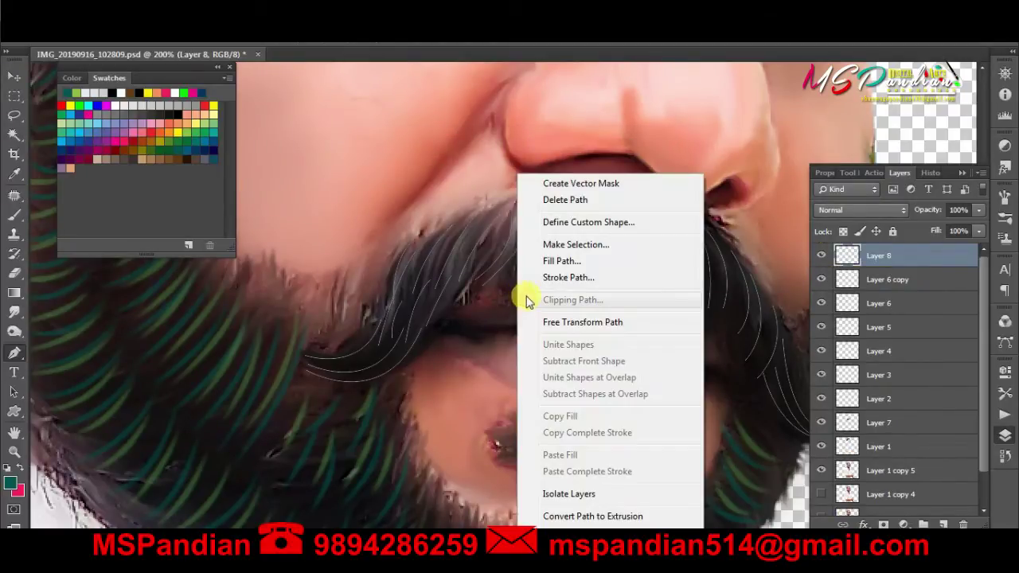
pyautogui.click(568, 277)
pyautogui.press('Return')
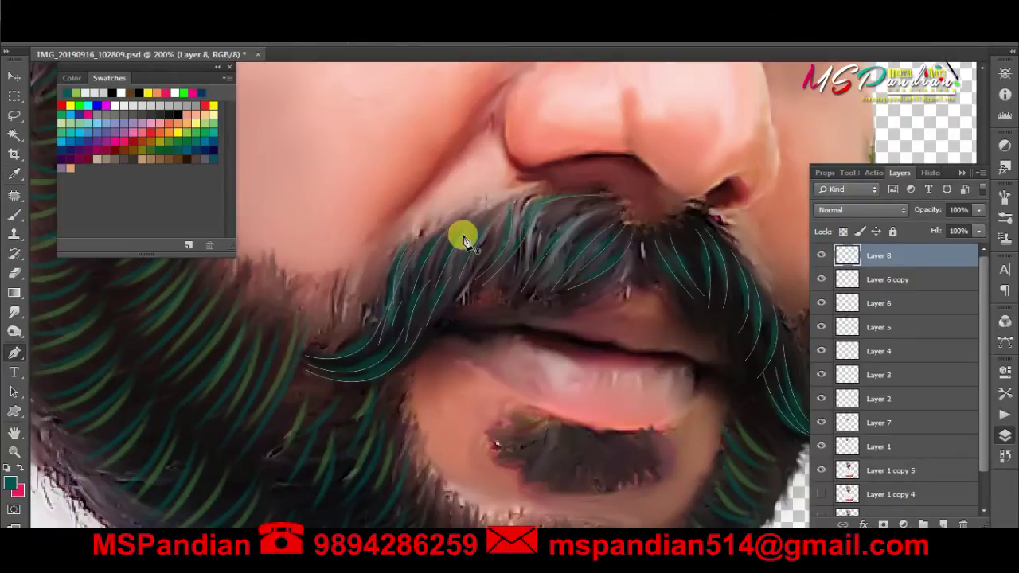
pyautogui.rightClick(465, 241)
pyautogui.click(518, 200)
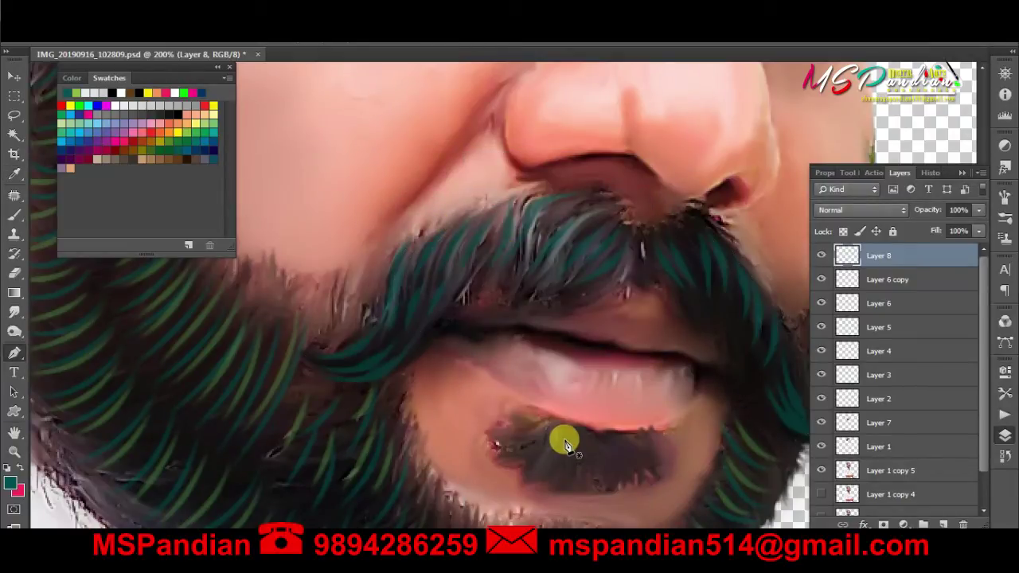
pyautogui.hotkey('ctrl', '-')
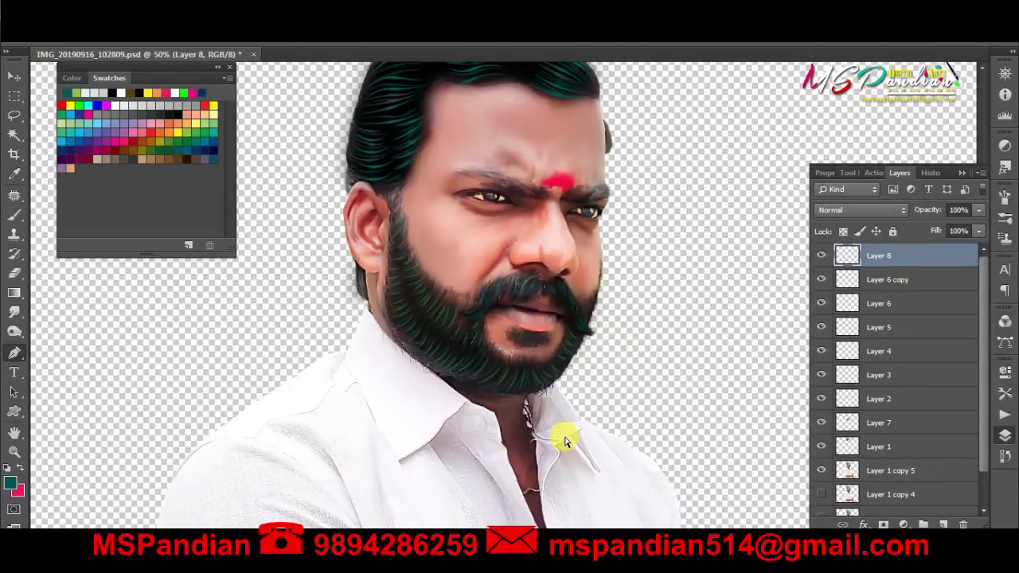
pyautogui.hotkey('ctrl', '+')
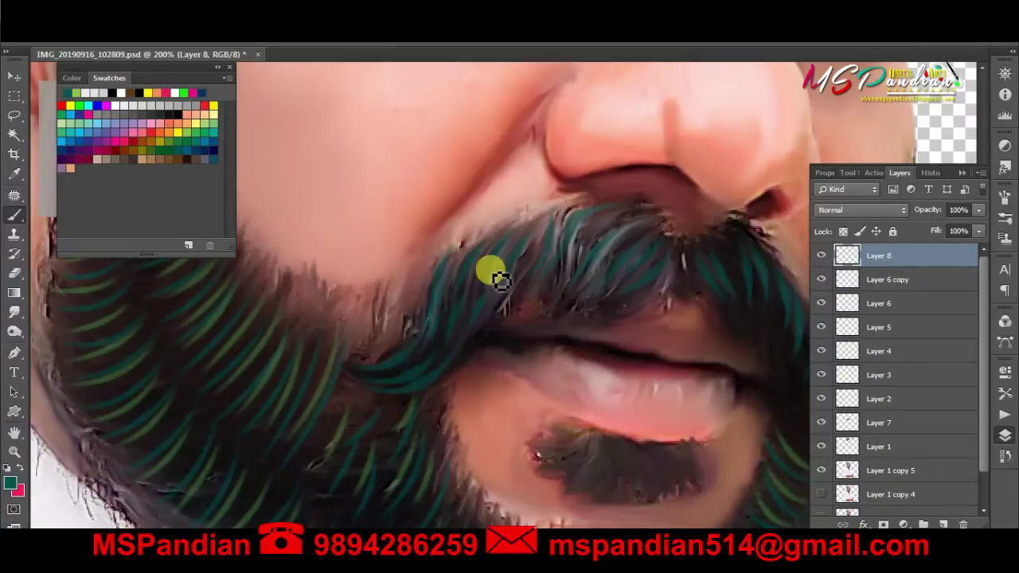
# - Draw curved strand paths along the left moustache toward the nose
pyautogui.press('p')
pyautogui.click(439, 315)
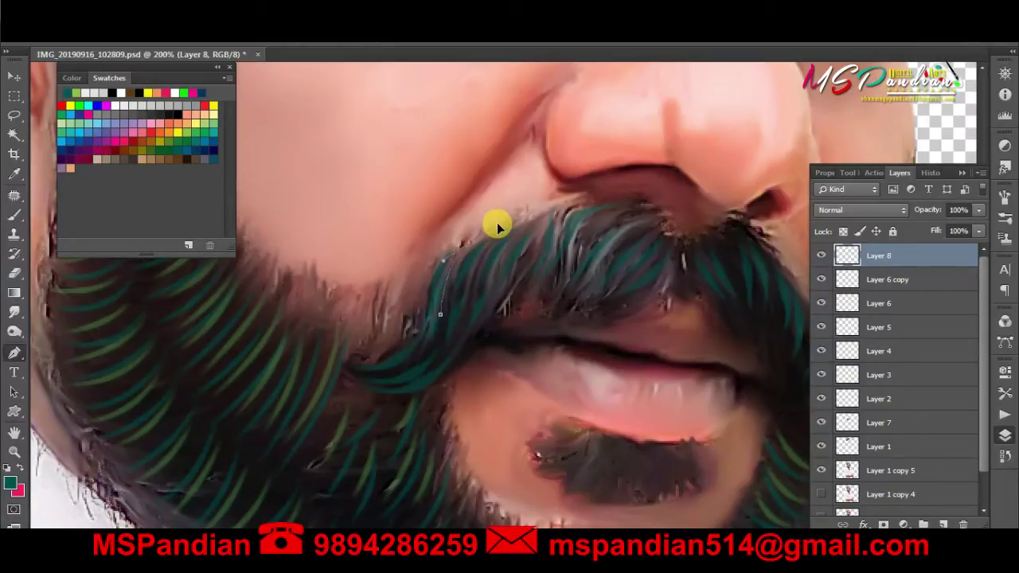
pyautogui.click(366, 374)
pyautogui.moveTo(450, 322); pyautogui.dragTo(464, 291)
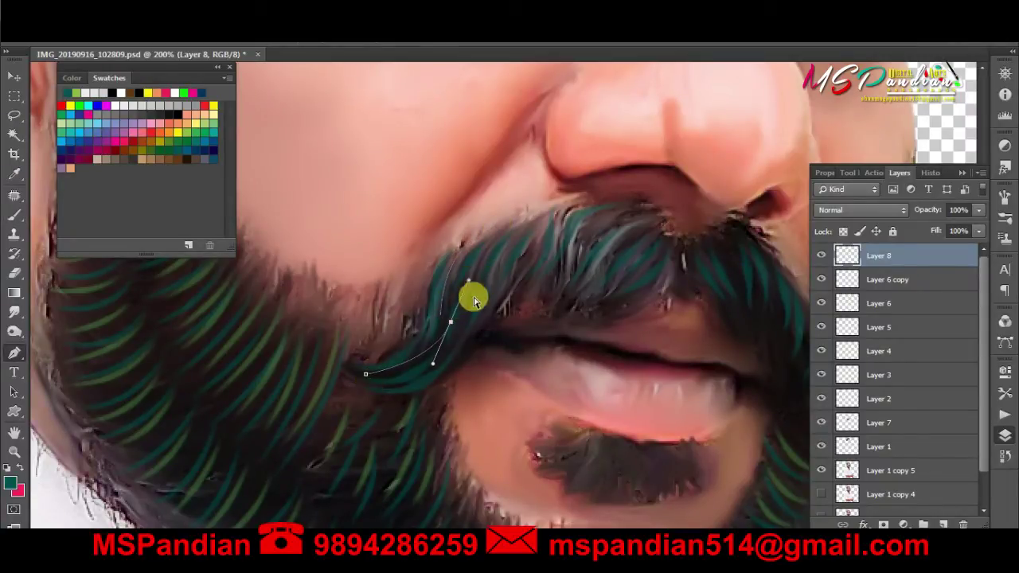
pyautogui.moveTo(512, 263); pyautogui.dragTo(492, 396)
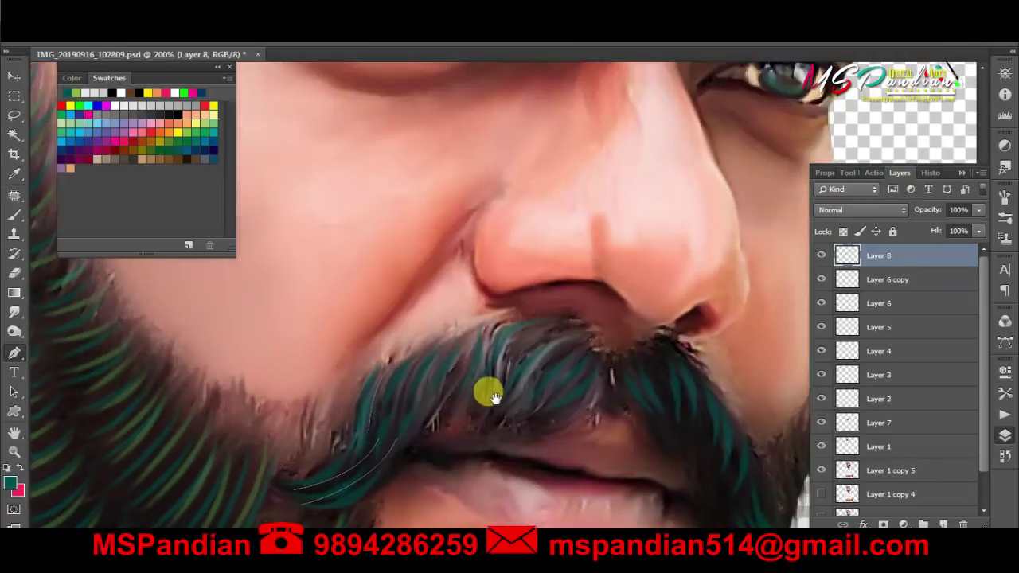
pyautogui.click(415, 406)
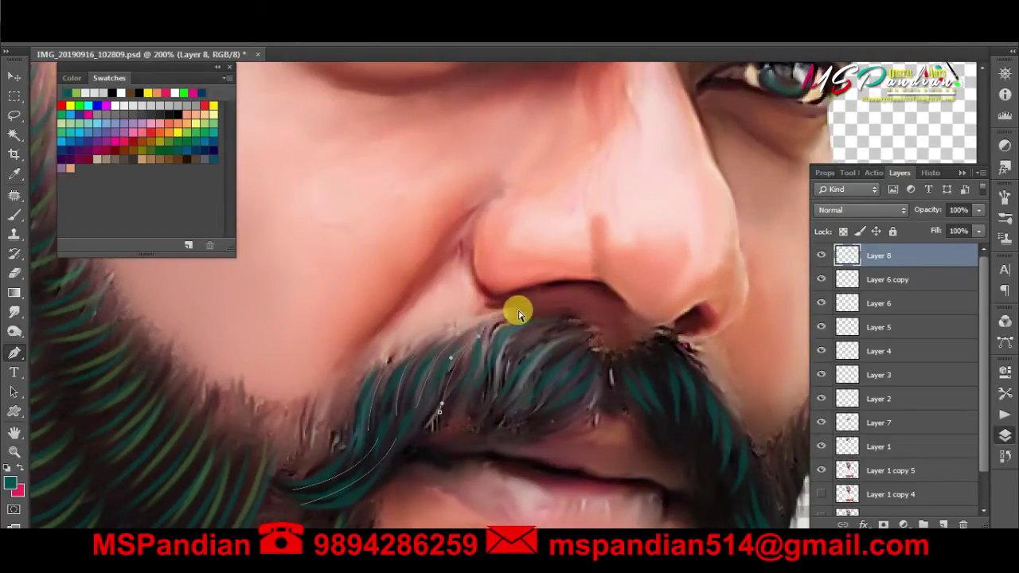
pyautogui.click(458, 413)
pyautogui.click(485, 425)
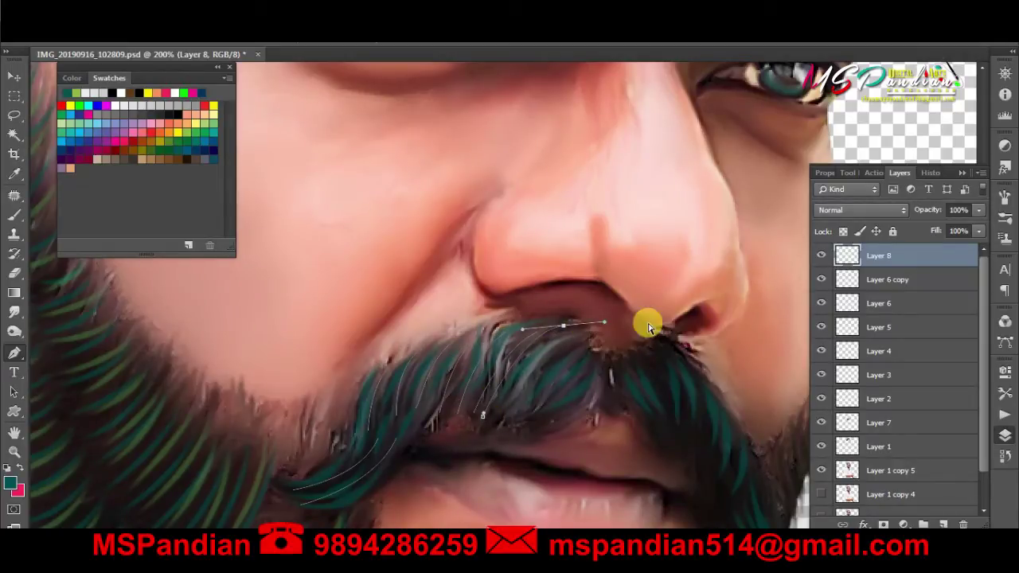
pyautogui.click(511, 431)
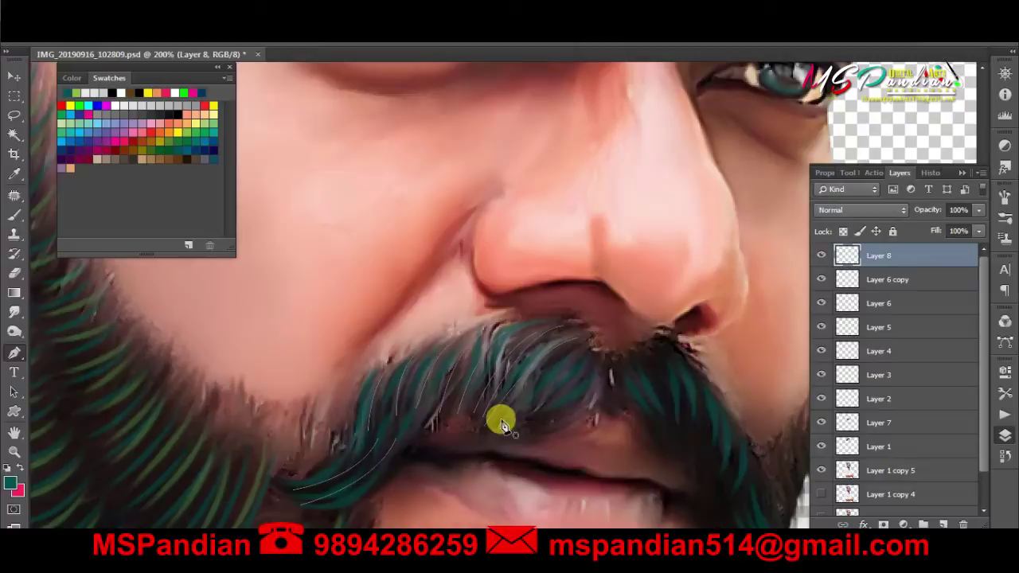
pyautogui.click(601, 362)
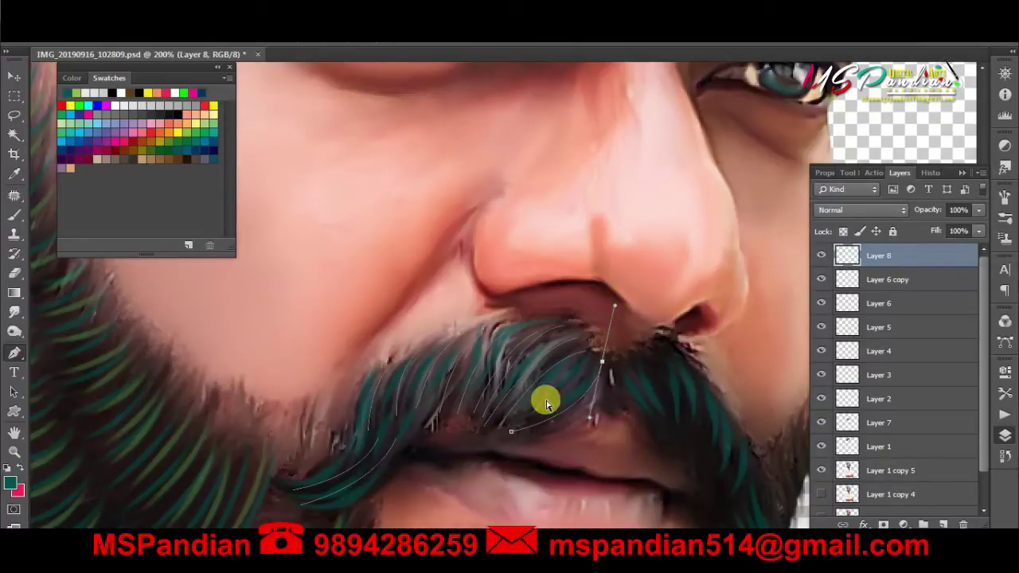
pyautogui.moveTo(648, 359)
pyautogui.mouseDown()
pyautogui.moveTo(695, 437)
pyautogui.moveTo(536, 337)
pyautogui.mouseUp()
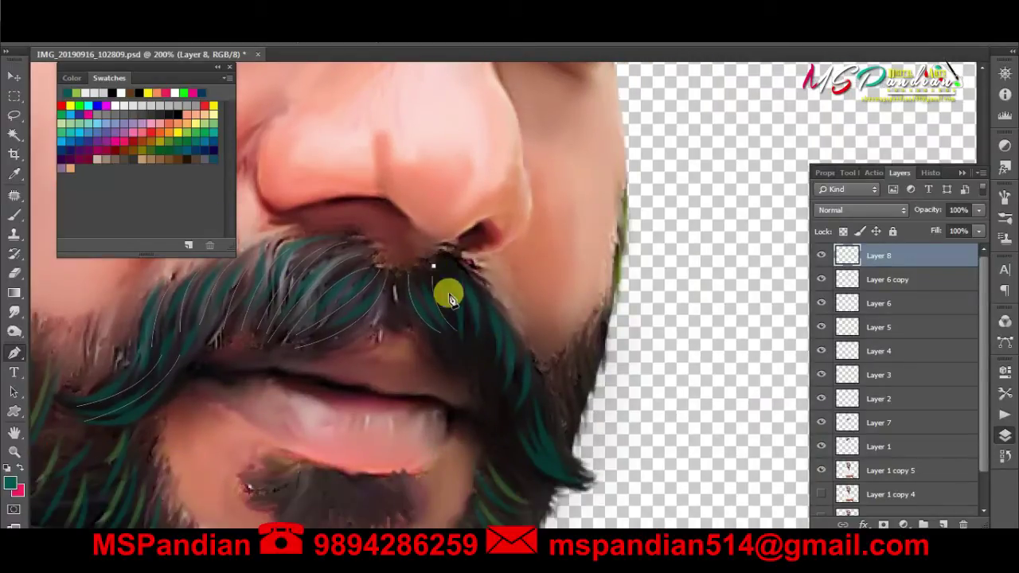
# - Add a series of short curved strand paths across the right moustache
pyautogui.moveTo(465, 335); pyautogui.dragTo(465, 370)
pyautogui.press('Return')
pyautogui.moveTo(473, 334); pyautogui.dragTo(472, 391)
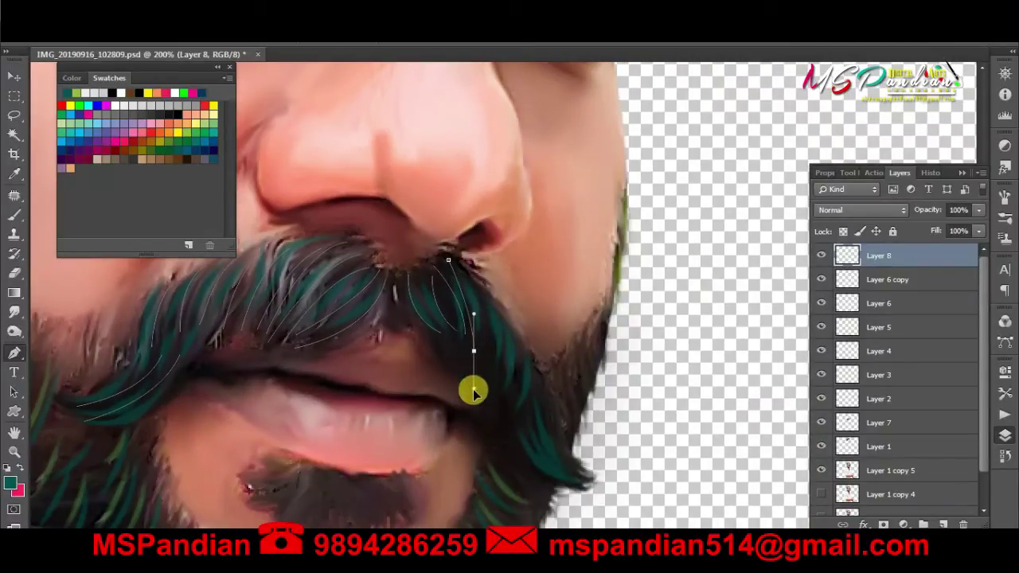
pyautogui.press('Return')
pyautogui.click(478, 284)
pyautogui.moveTo(487, 356); pyautogui.dragTo(489, 467)
pyautogui.press('Return')
pyautogui.click(498, 323)
pyautogui.press('Return')
pyautogui.click(514, 336)
pyautogui.press('Return')
pyautogui.click(534, 370)
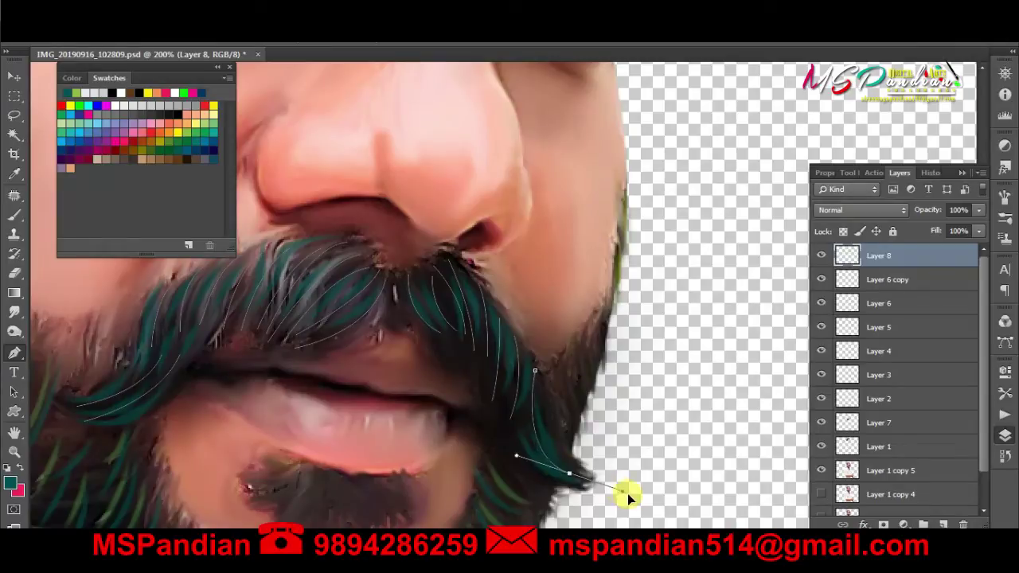
pyautogui.press('Return')
pyautogui.click(536, 381)
pyautogui.press('Return')
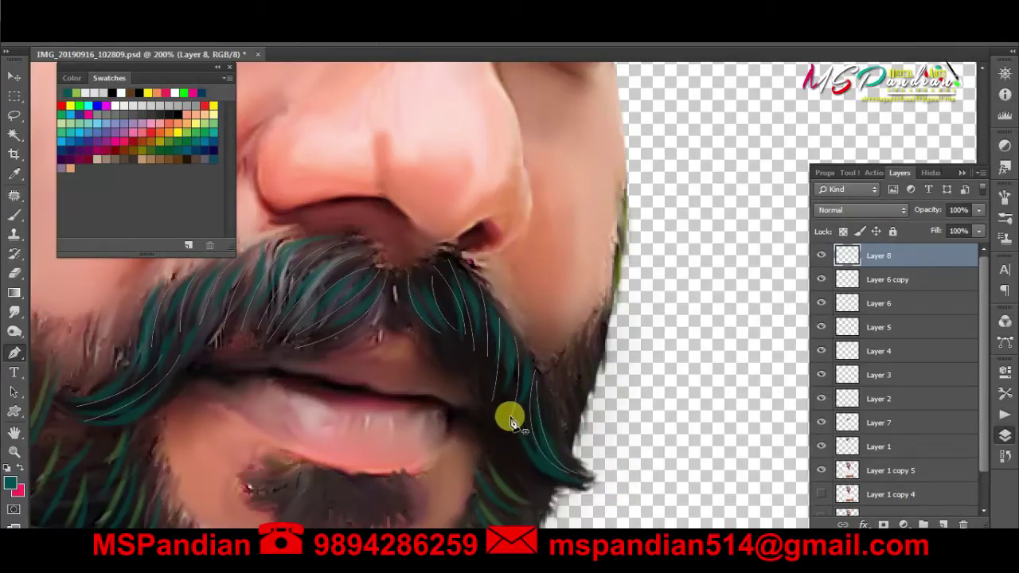
pyautogui.click(517, 415)
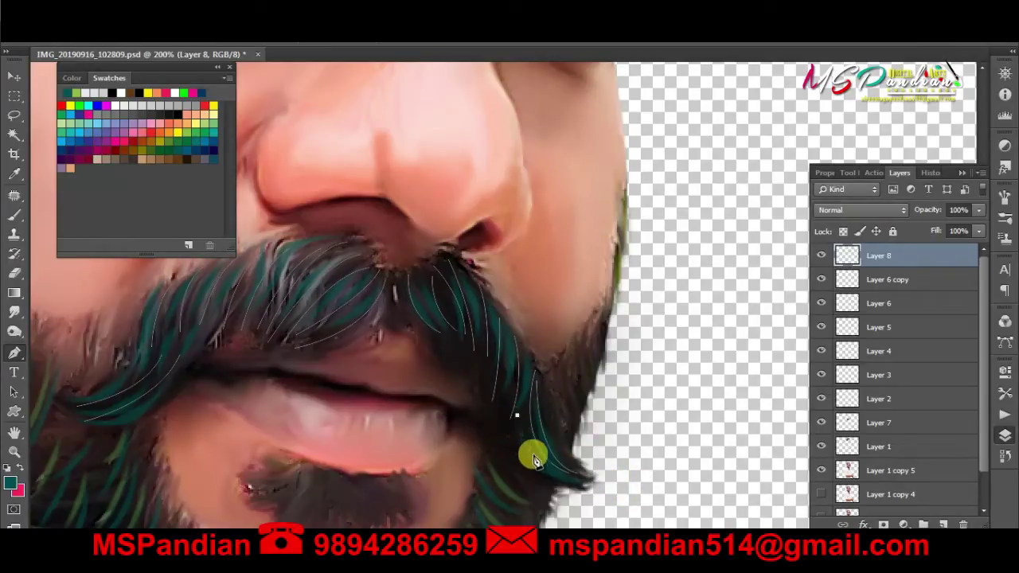
# - Stroke the new strand paths with the brush, delete the path, and zoom out
pyautogui.rightClick(496, 329)
pyautogui.click(555, 212)
pyautogui.click(620, 198)
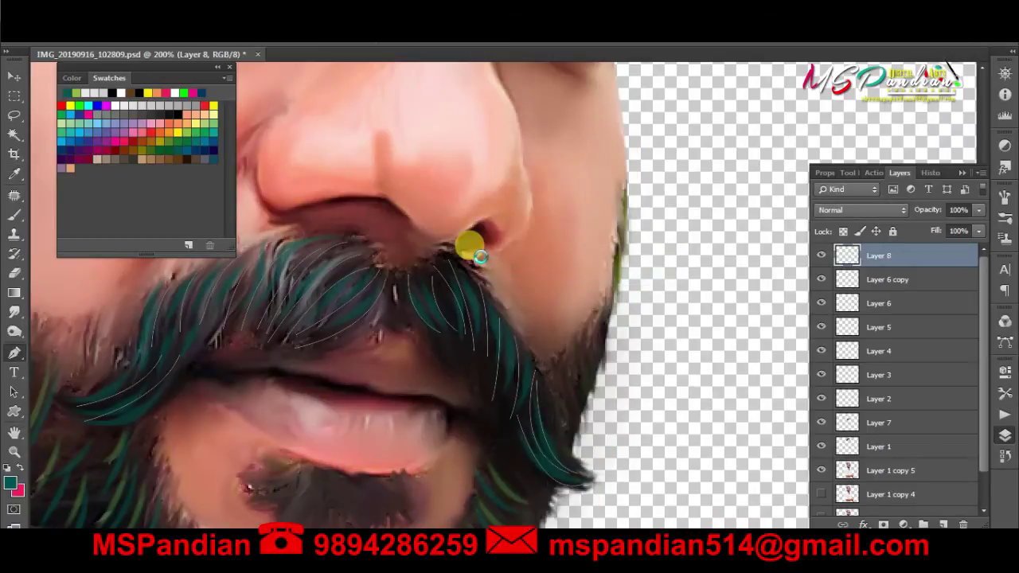
pyautogui.rightClick(479, 255)
pyautogui.click(541, 204)
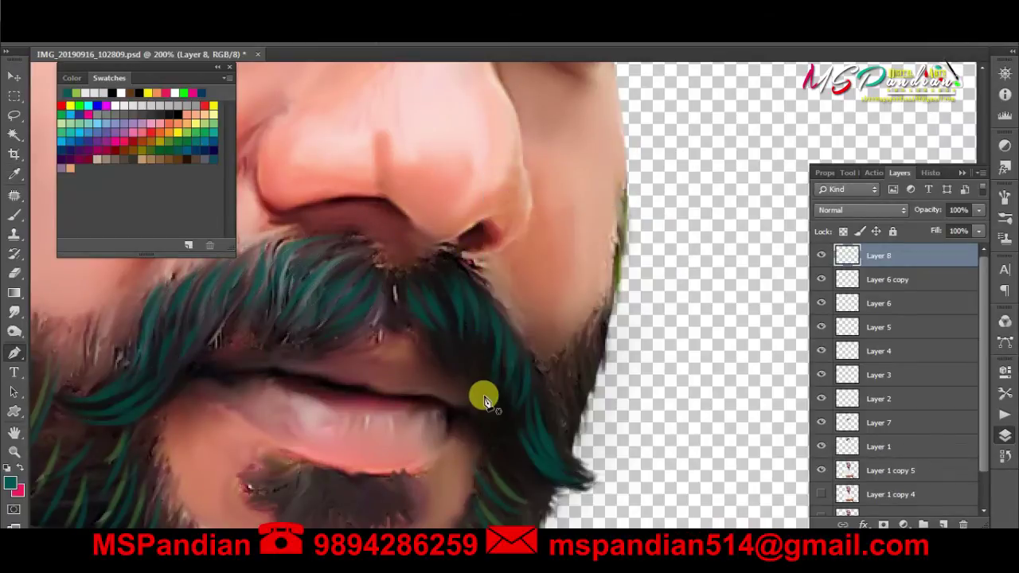
pyautogui.hotkey('ctrl', '-')
pyautogui.hotkey('ctrl', '-')
pyautogui.hotkey('ctrl', '-')
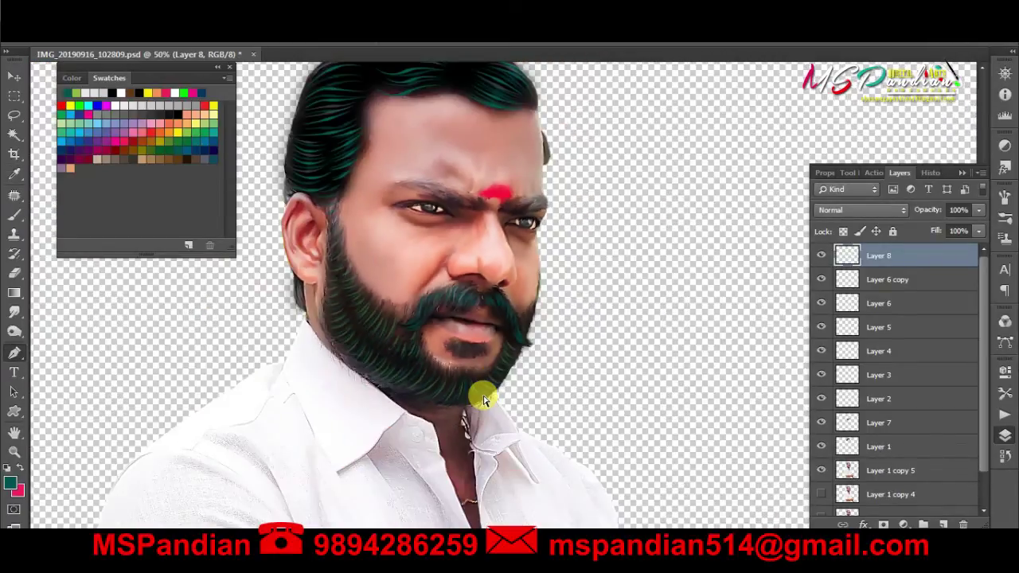
pyautogui.hotkey('ctrl', '-')
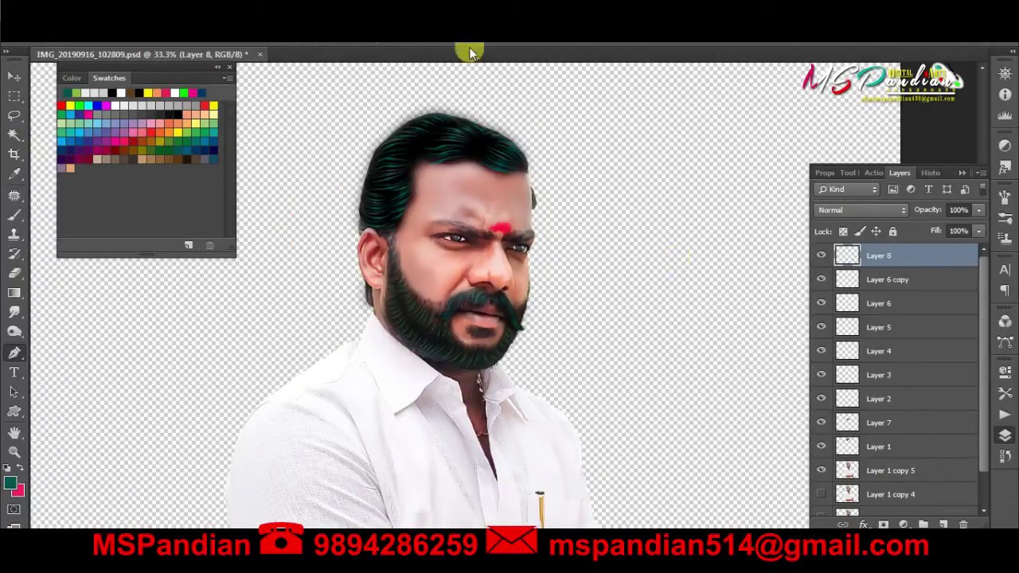
# - Set Layer 1's opacity to 90%
pyautogui.click(883, 445)
pyautogui.click(971, 210)
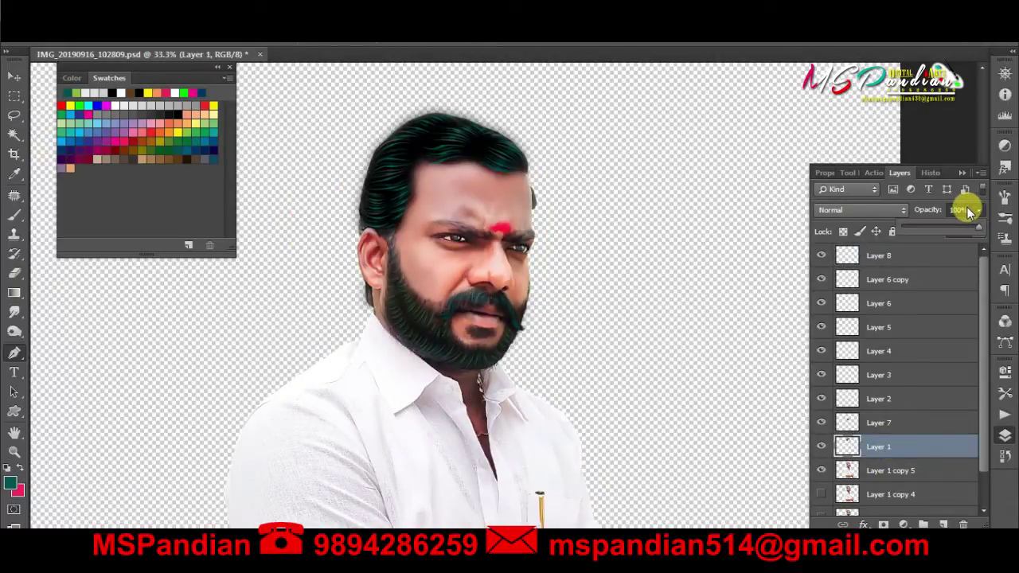
pyautogui.click(959, 209)
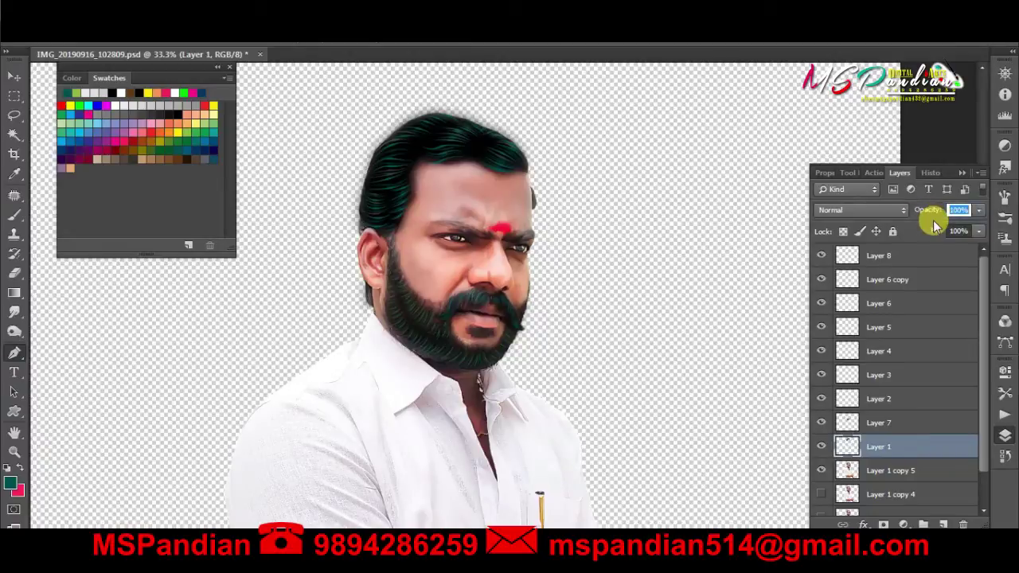
pyautogui.write('50')
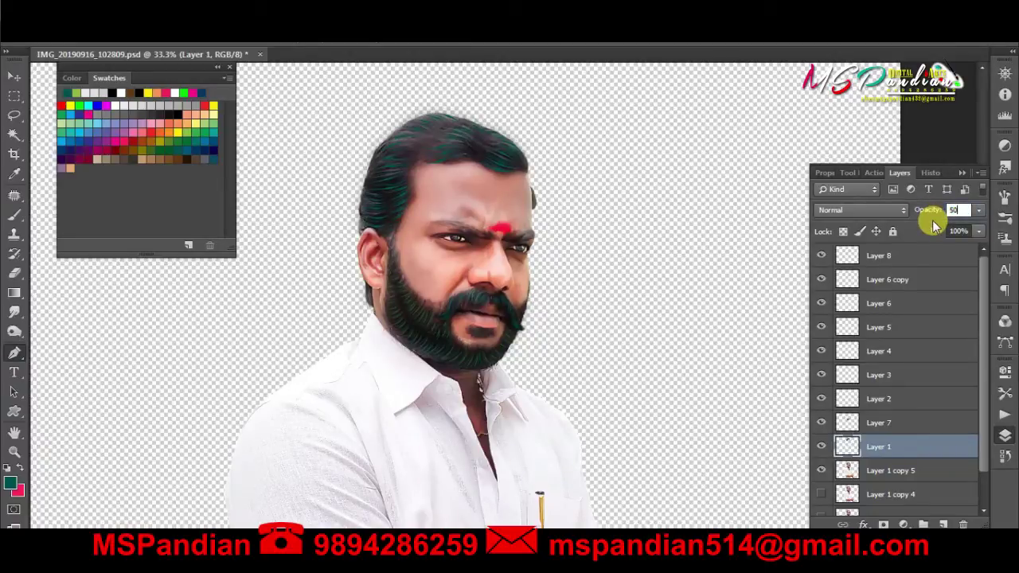
pyautogui.press('BackSpace')
pyautogui.press('BackSpace')
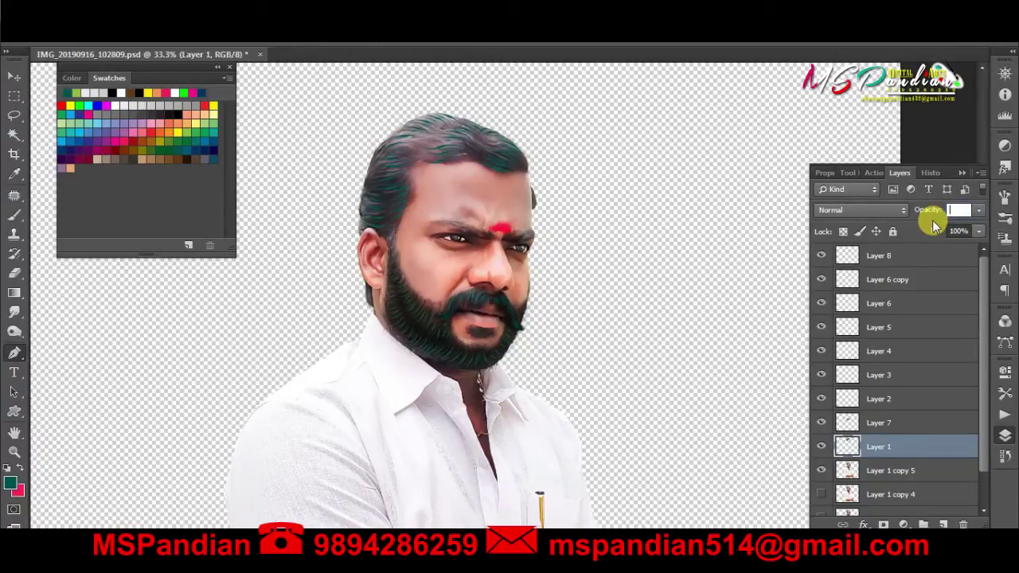
pyautogui.write('50')
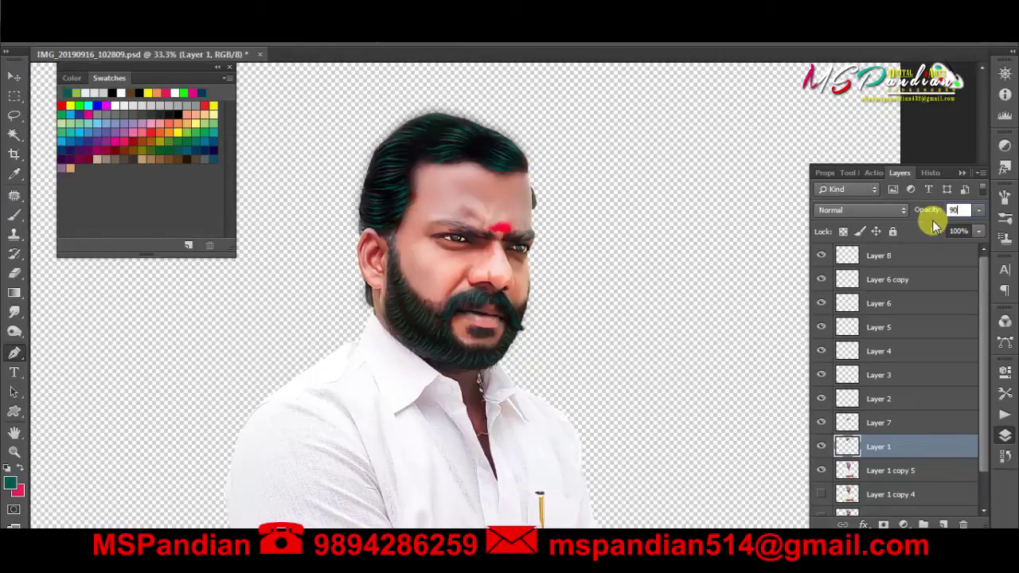
pyautogui.press('Return')
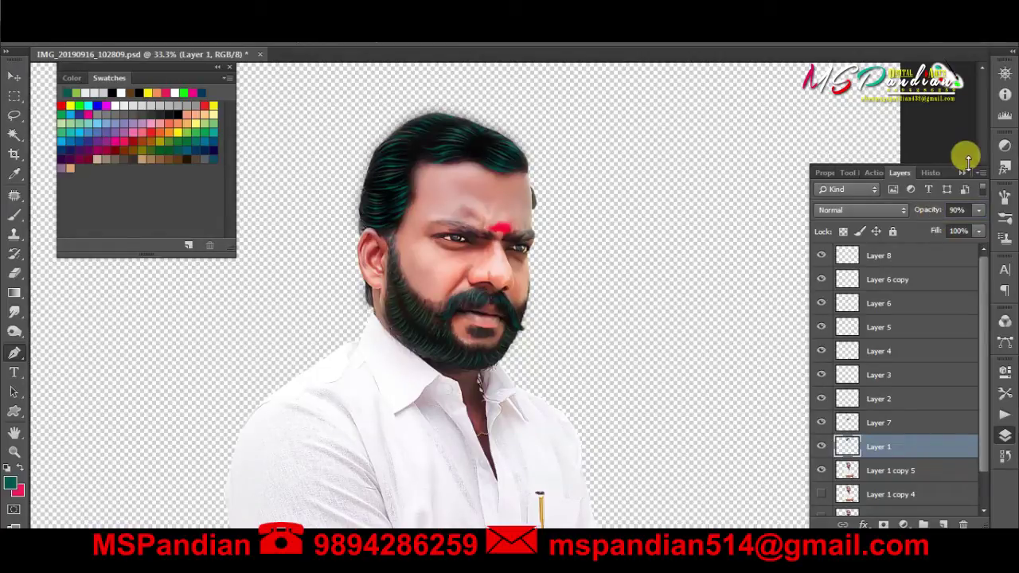
pyautogui.hotkey('ctrl', '+')
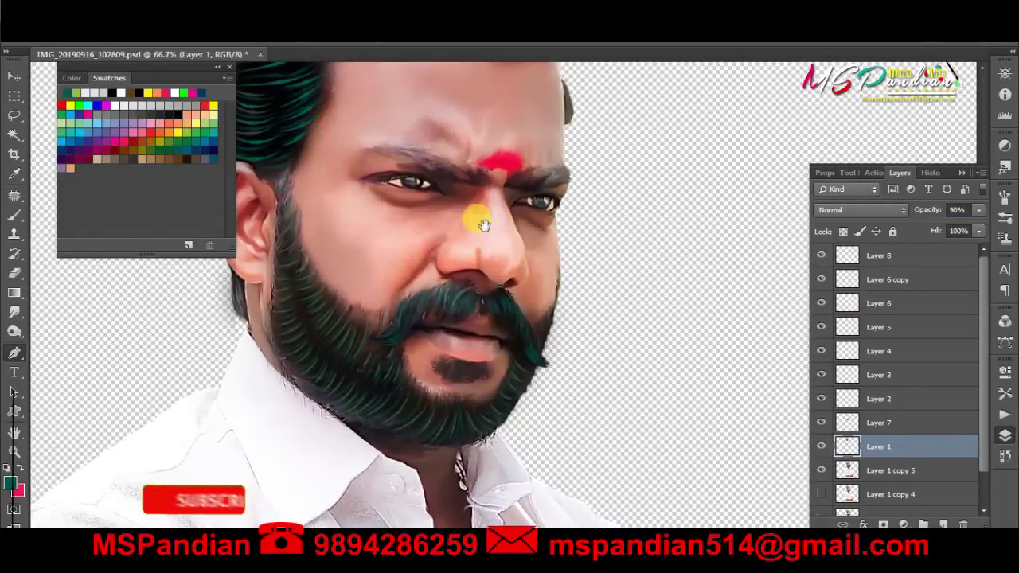
pyautogui.hotkey('ctrl', '+')
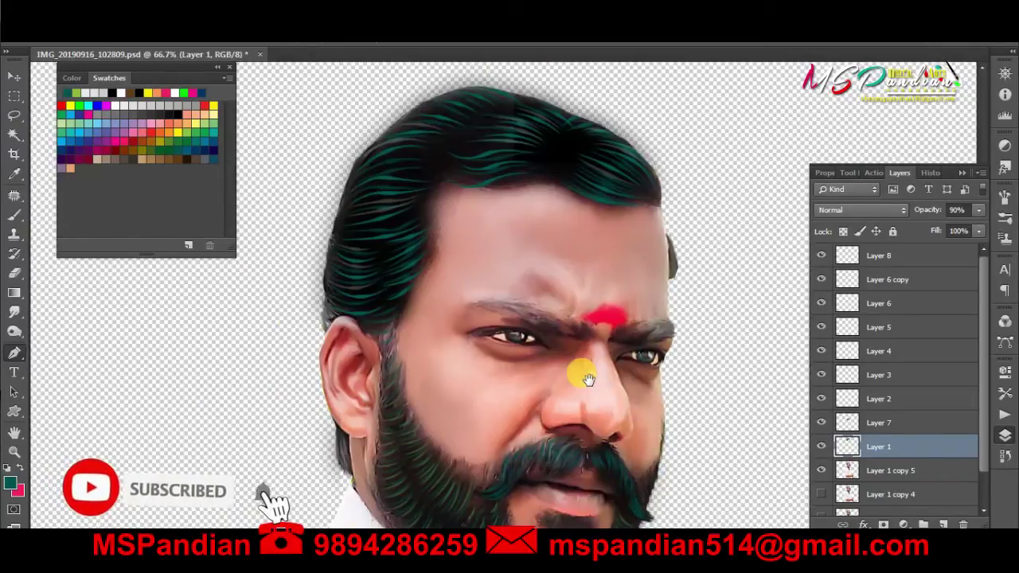
# - Select Layers 1 through 8 and merge them into a single Layer 8
pyautogui.keyDown('shift'); pyautogui.click(882, 422); pyautogui.keyUp('shift')
pyautogui.keyDown('shift'); pyautogui.click(895, 397); pyautogui.keyUp('shift')
pyautogui.keyDown('shift'); pyautogui.click(897, 351); pyautogui.keyUp('shift')
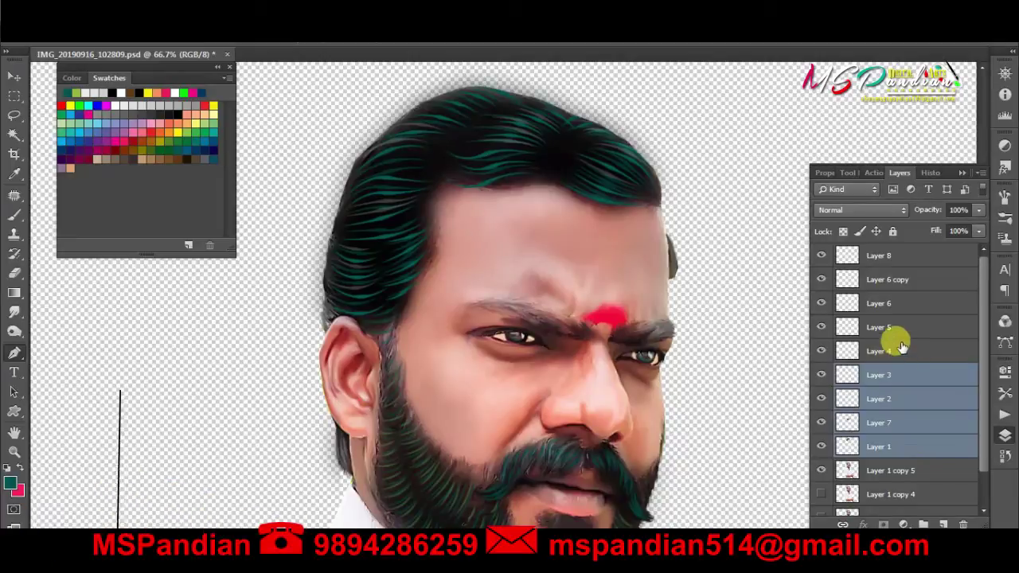
pyautogui.keyDown('shift'); pyautogui.click(895, 326); pyautogui.keyUp('shift')
pyautogui.keyDown('shift'); pyautogui.click(890, 280); pyautogui.keyUp('shift')
pyautogui.keyDown('shift'); pyautogui.click(895, 255); pyautogui.keyUp('shift')
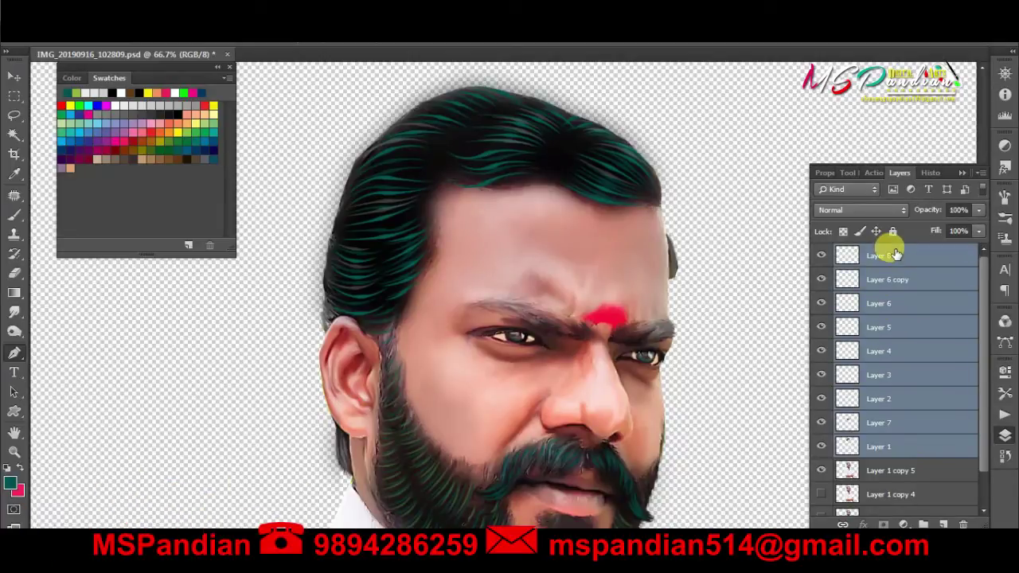
pyautogui.hotkey('ctrl', 'e')
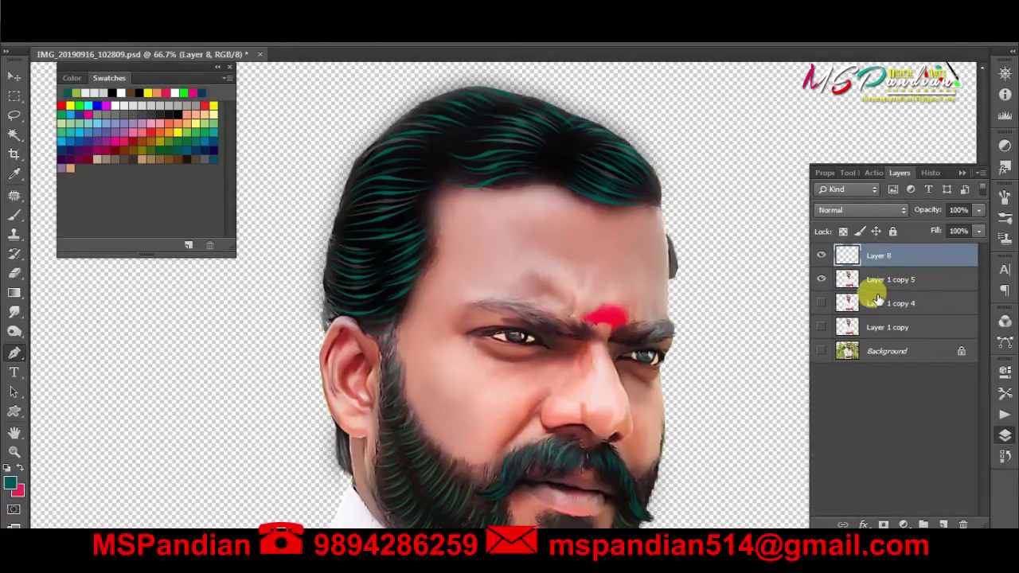
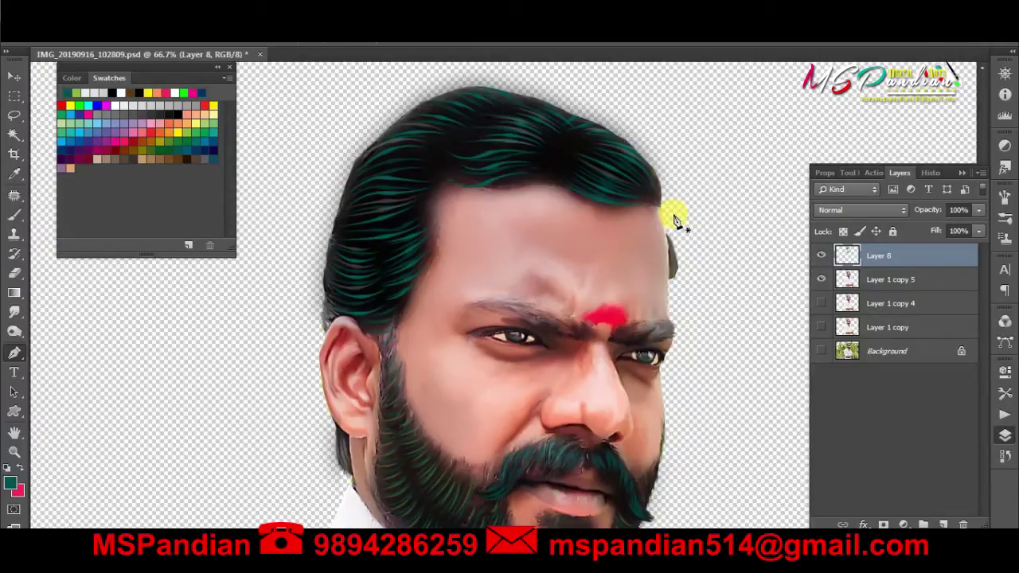
# - Zoom in on the hair and add empty Layer 9 below Layer 8 and Layer 1 copy 5
pyautogui.hotkey('ctrl', '+')
pyautogui.moveTo(405, 289); pyautogui.dragTo(454, 438)
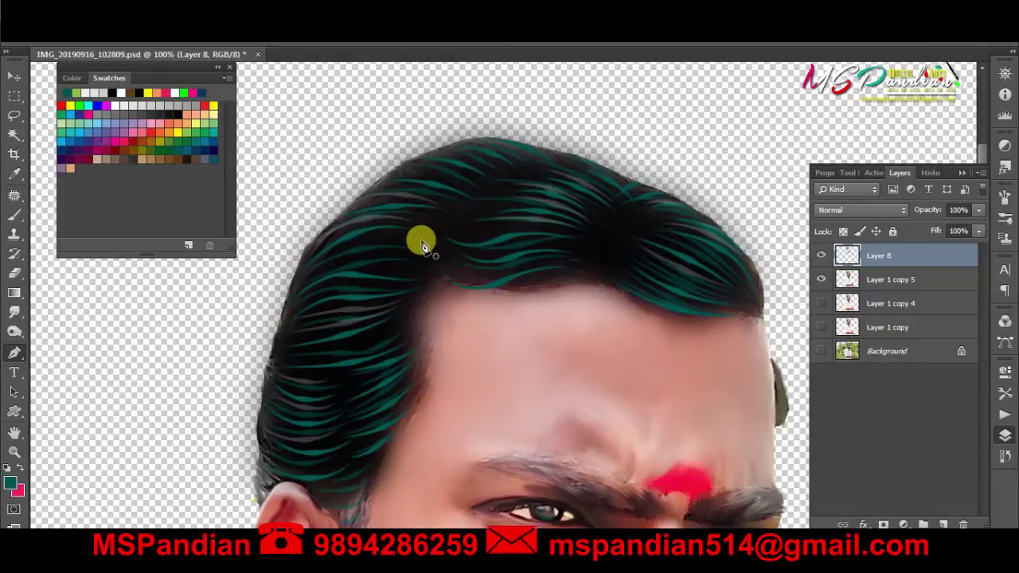
pyautogui.hotkey('ctrl', 'shift', 'n')
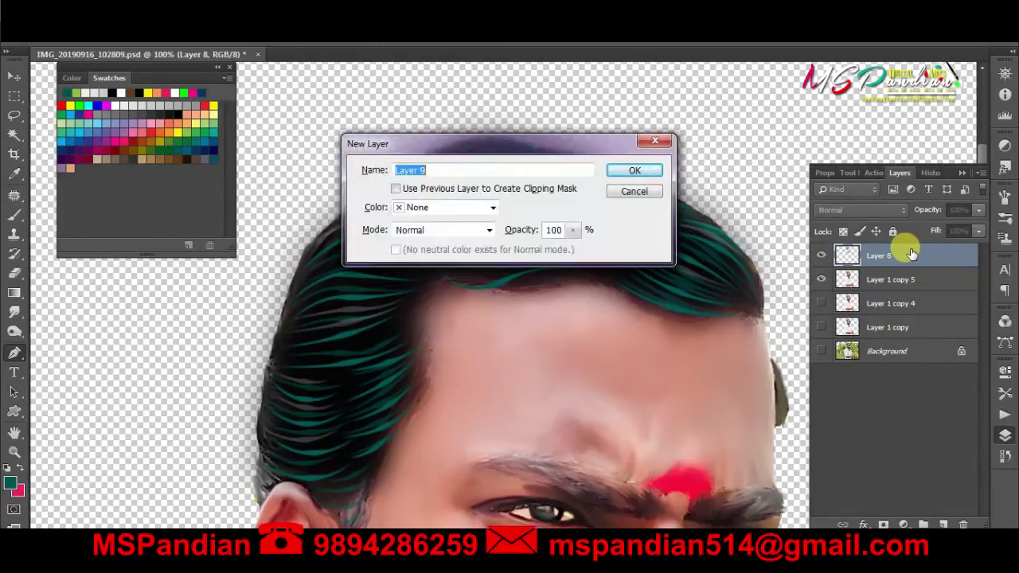
pyautogui.press('Return')
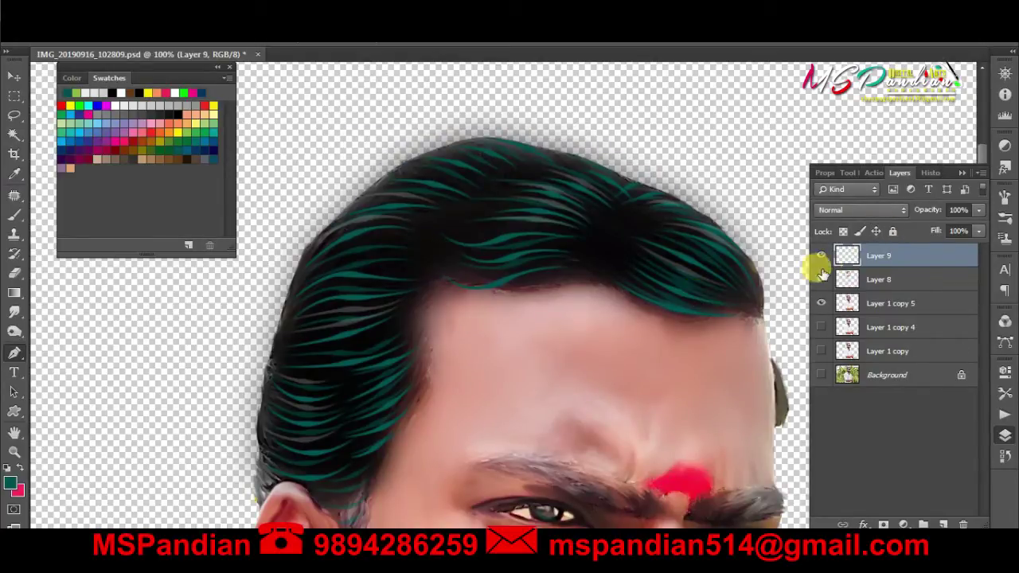
pyautogui.hotkey('ctrl', '[')
pyautogui.hotkey('ctrl', '[')
pyautogui.hotkey('ctrl', '[')
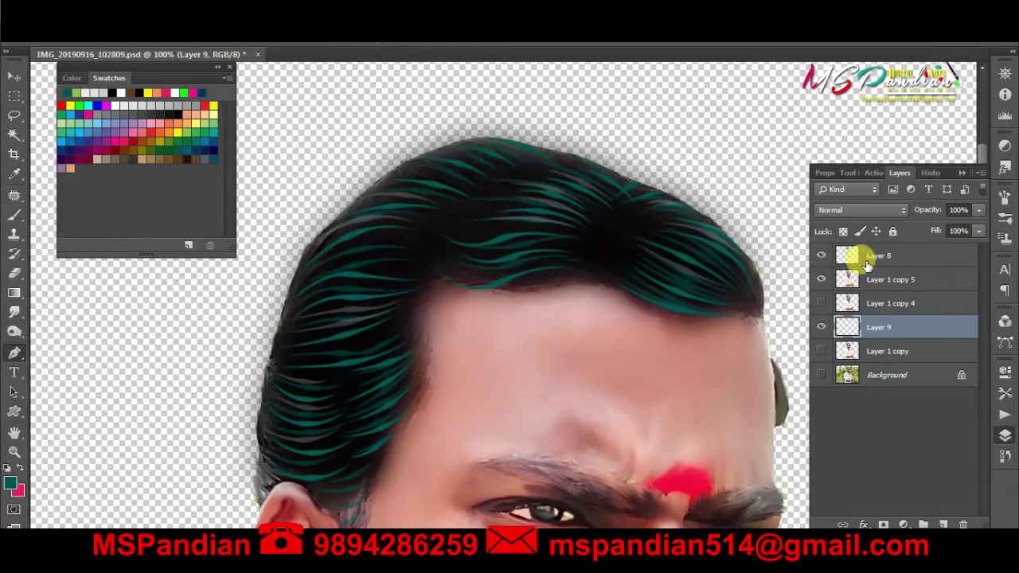
pyautogui.hotkey('ctrl', ']')
# - Toggle full-screen and hidden-panel views to check the whole canvas, then restore the workspace
pyautogui.scroll(-2, 546, 363)
pyautogui.scroll(-1, 546, 364)
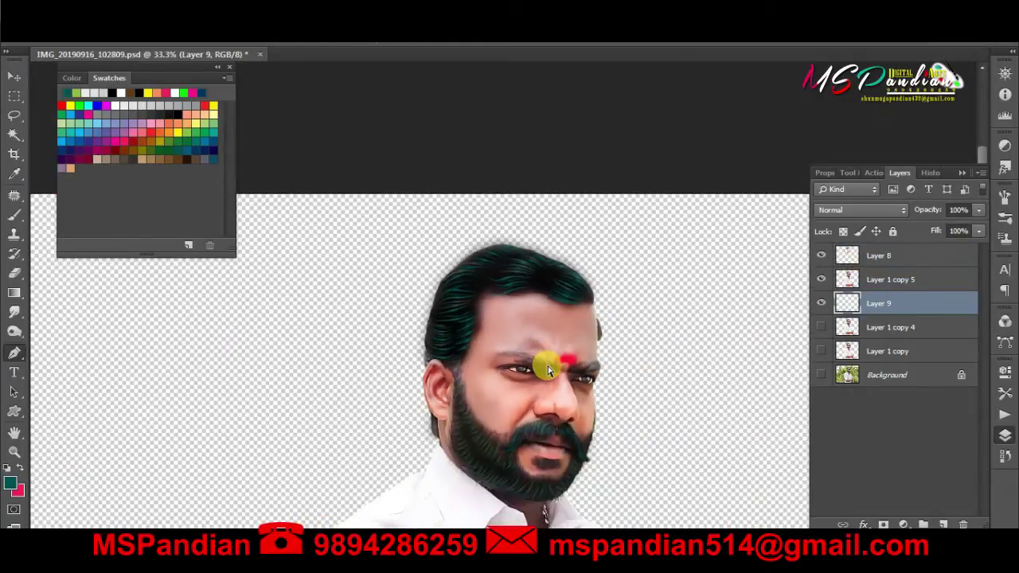
pyautogui.scroll(-3, 560, 295)
pyautogui.press('F7')
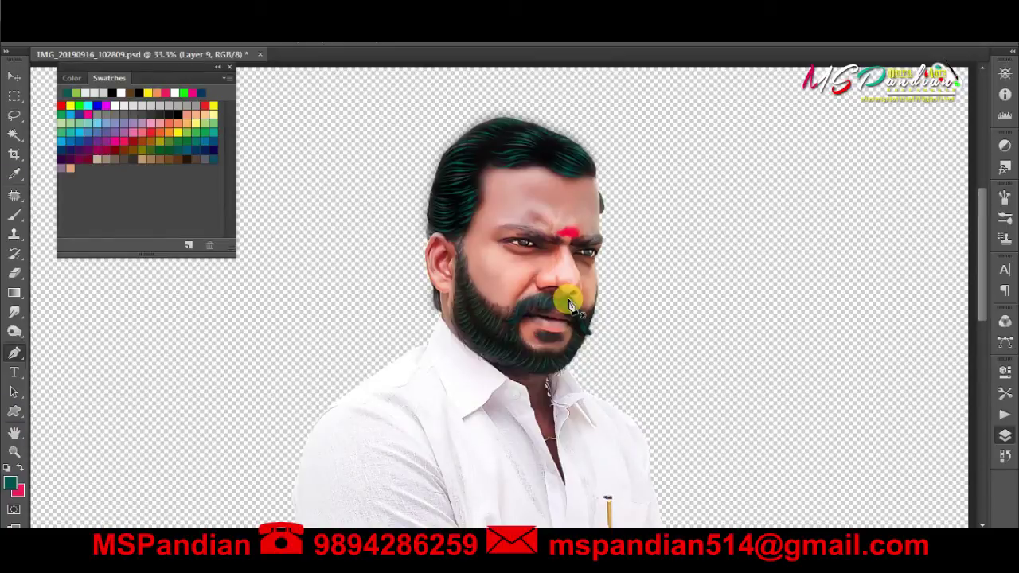
pyautogui.press('f')
pyautogui.press('Tab')
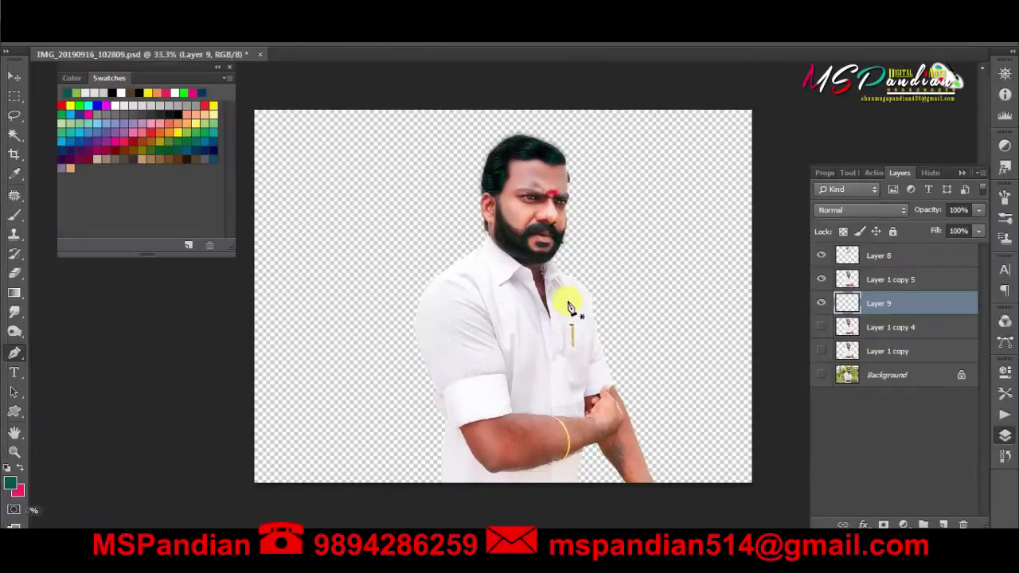
pyautogui.press('Tab')
pyautogui.press('Tab')
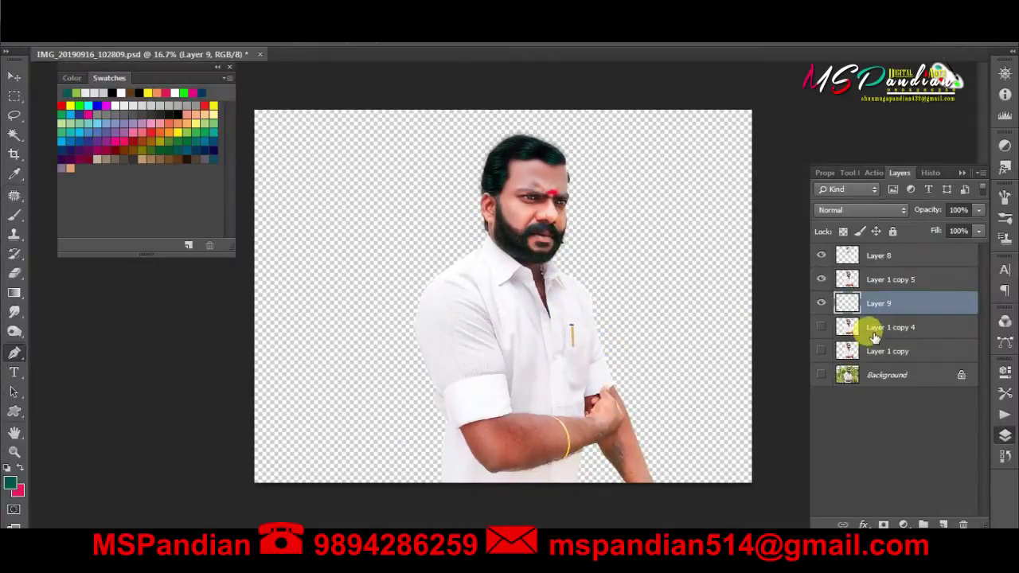
# - Nudge Layer 8 through Layer 1 copy left together, then save as IMG_20190916_102809 a.psd
pyautogui.click(876, 350)
pyautogui.keyDown('shift'); pyautogui.click(887, 304); pyautogui.keyUp('shift')
pyautogui.keyDown('shift'); pyautogui.click(888, 255); pyautogui.keyUp('shift')
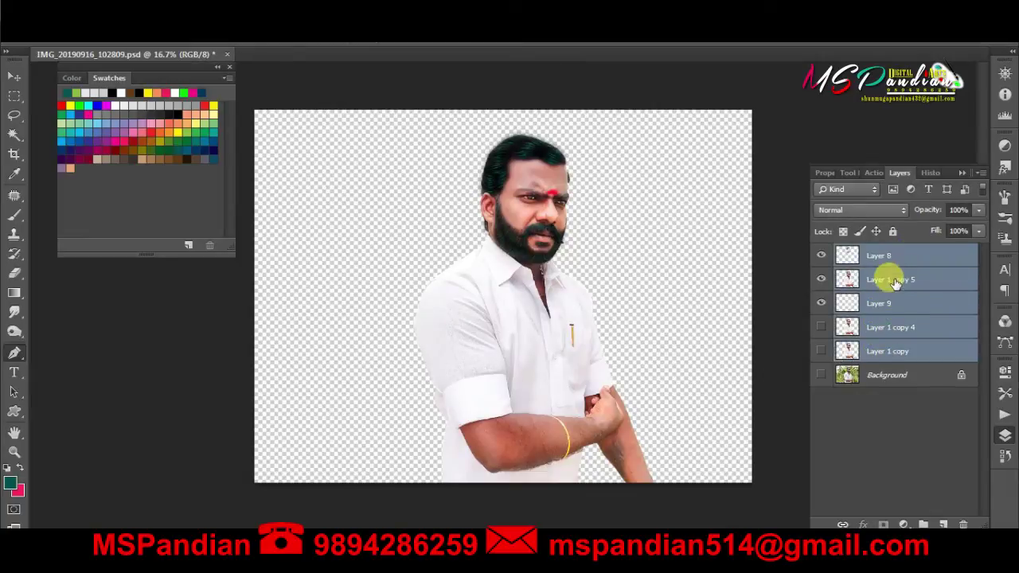
pyautogui.hotkey('ctrl', 't')
pyautogui.press('Left')
pyautogui.press('Left')
pyautogui.press('Left')
pyautogui.press('Left')
pyautogui.press('Left')
pyautogui.press('Left')
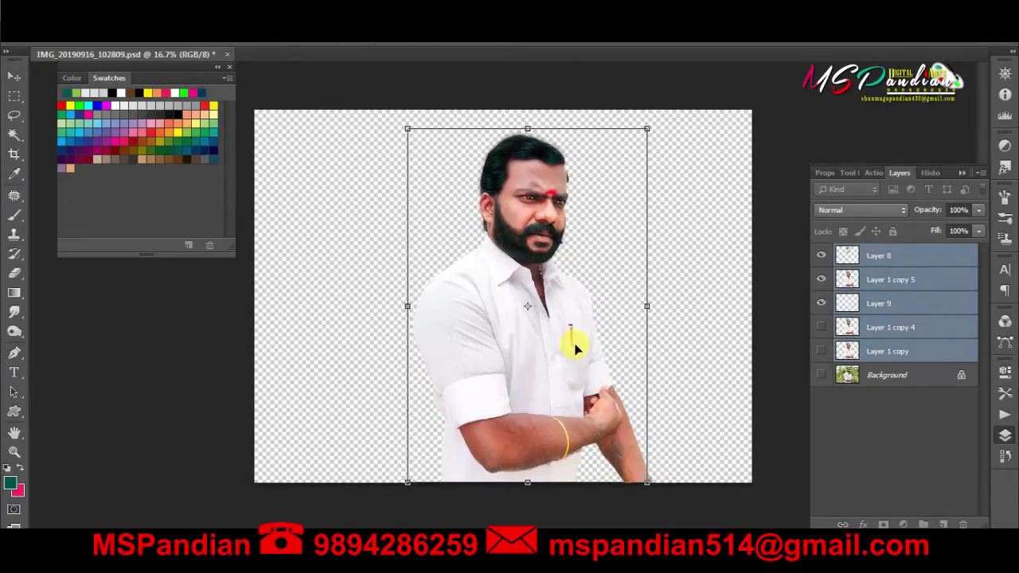
pyautogui.press('Left')
pyautogui.press('Left')
pyautogui.press('Left')
pyautogui.press('Left')
pyautogui.press('Left')
pyautogui.press('Left')
pyautogui.press('Left')
pyautogui.press('Left')
pyautogui.press('Left')
pyautogui.press('Left')
pyautogui.press('Left')
pyautogui.press('Left')
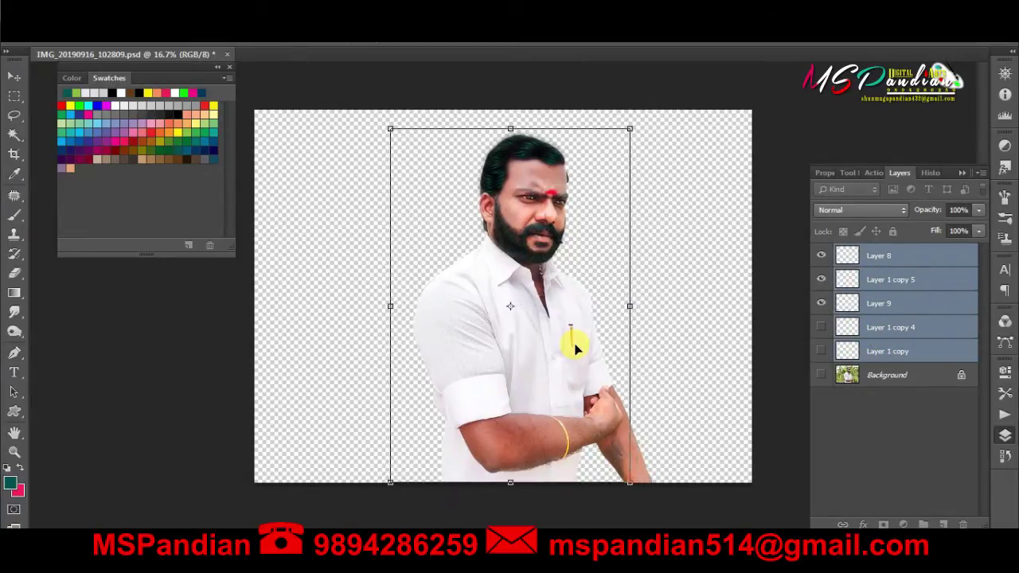
pyautogui.press('Return')
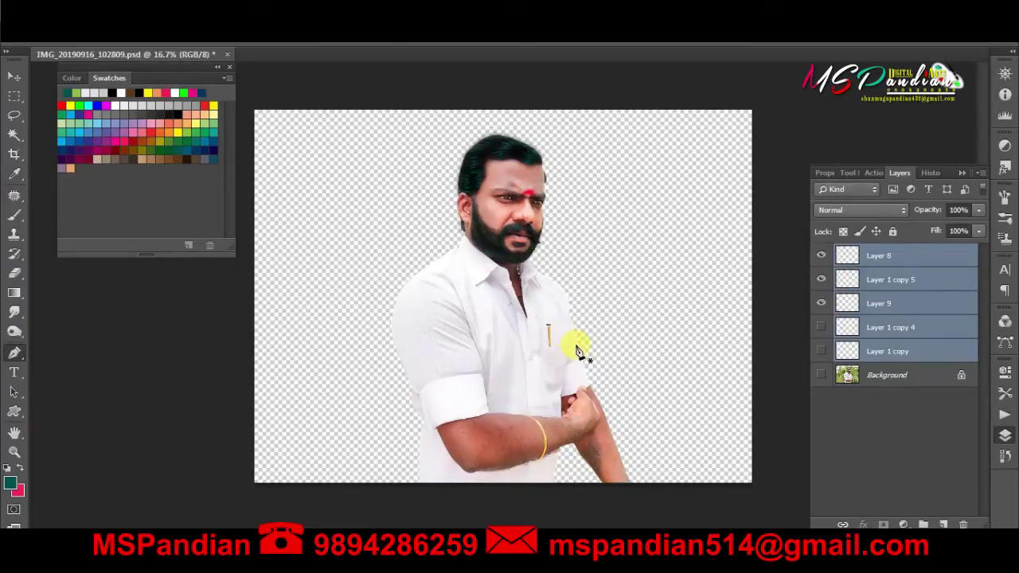
pyautogui.hotkey('ctrl', 'shift', 's')
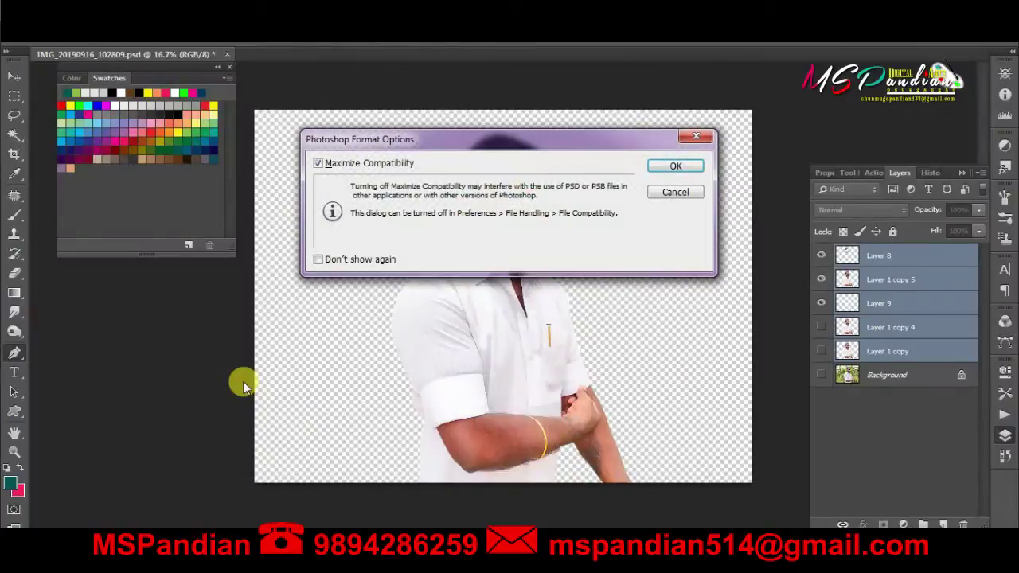
pyautogui.press('Return')
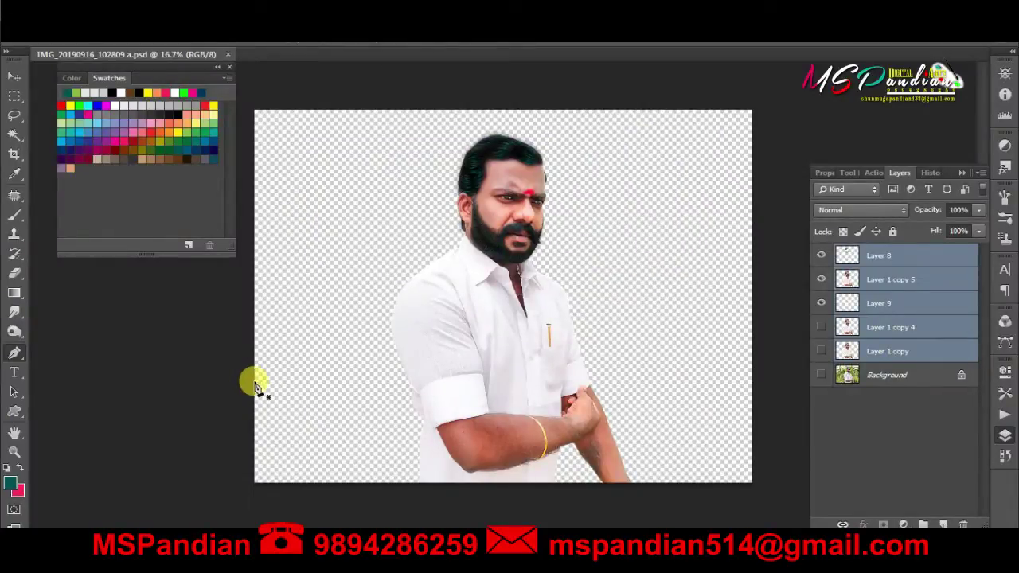
# - On Layer 9, paint black soft-brush strokes behind the man's head, shoulders and right side
pyautogui.click(879, 254)
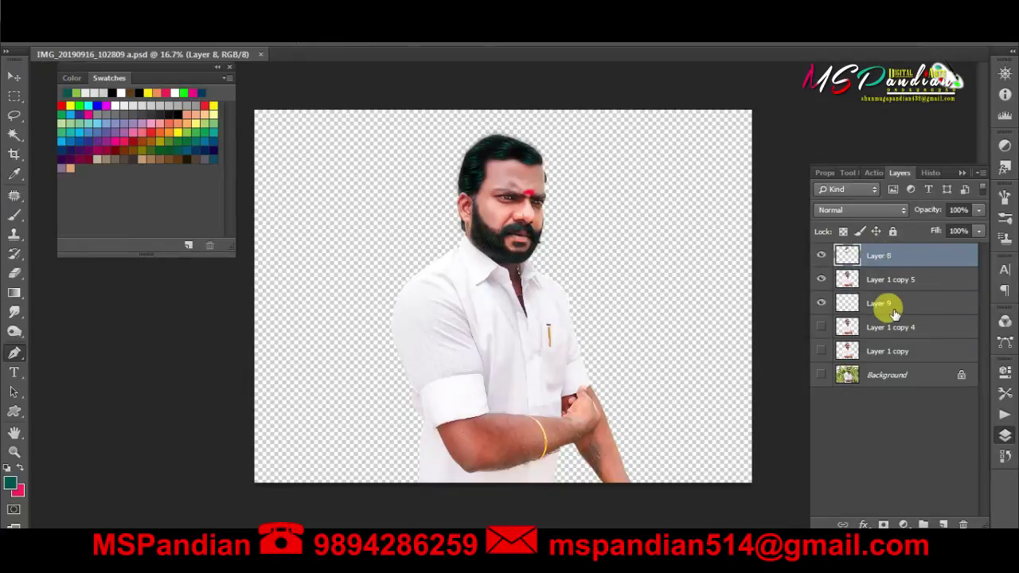
pyautogui.click(885, 303)
pyautogui.click(176, 159)
pyautogui.press('b')
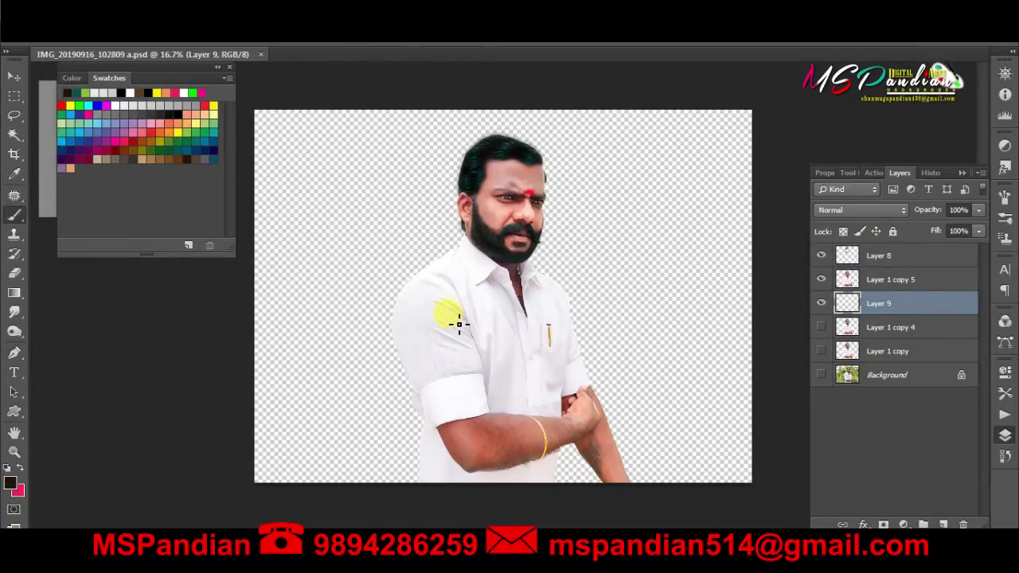
pyautogui.rightClick(459, 323)
pyautogui.doubleClick(466, 326)
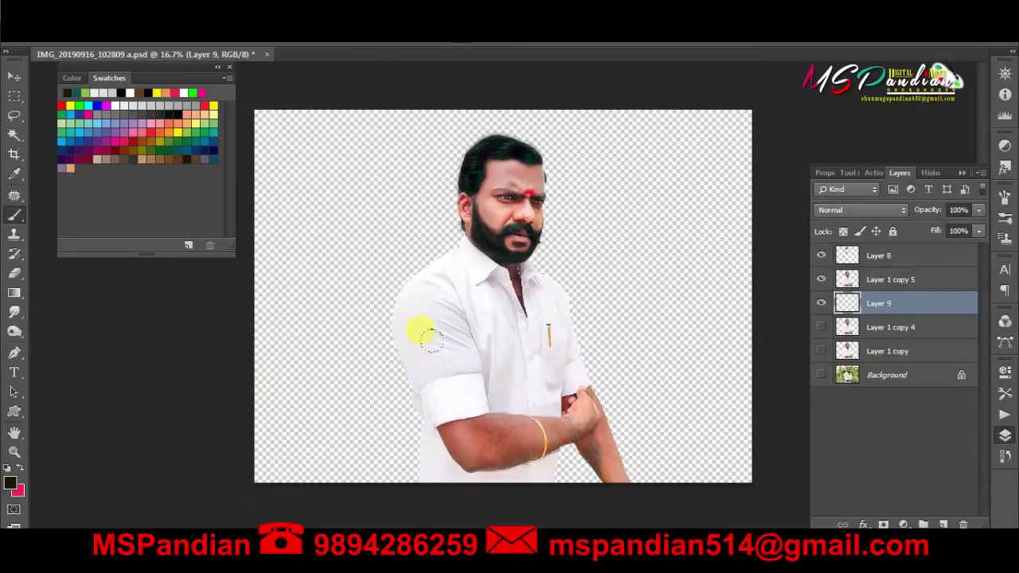
pyautogui.moveTo(403, 214)
pyautogui.mouseDown()
pyautogui.moveTo(409, 353)
pyautogui.moveTo(432, 387)
pyautogui.mouseUp()
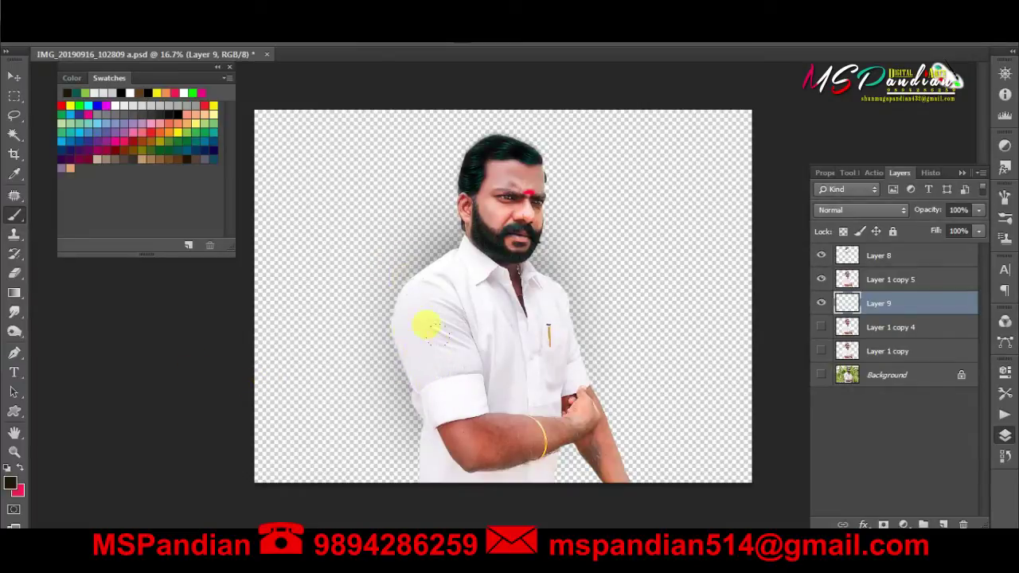
pyautogui.moveTo(419, 119)
pyautogui.mouseDown()
pyautogui.moveTo(409, 153)
pyautogui.moveTo(427, 104)
pyautogui.moveTo(413, 367)
pyautogui.mouseUp()
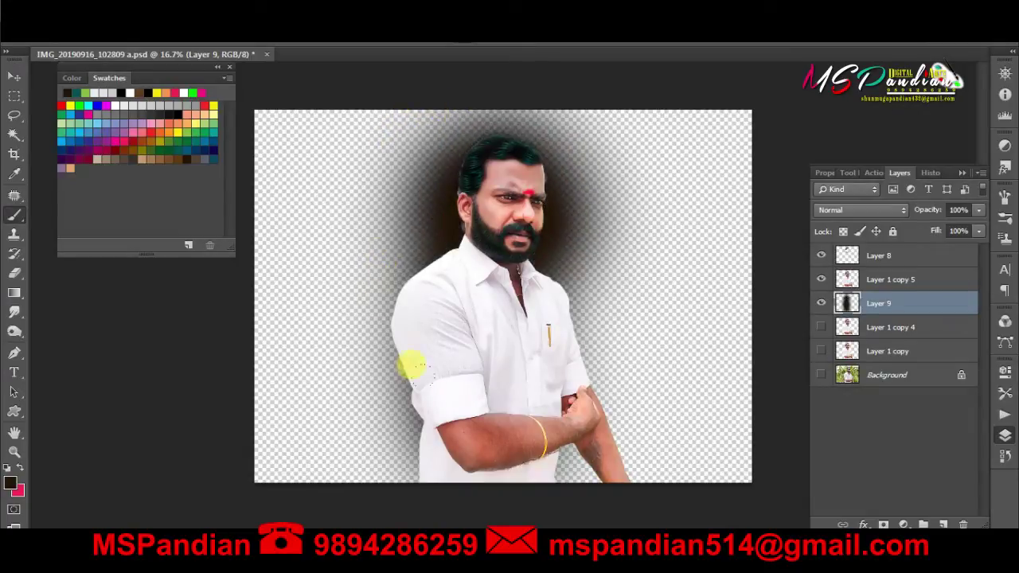
pyautogui.moveTo(459, 291)
pyautogui.mouseDown()
pyautogui.moveTo(448, 200)
pyautogui.moveTo(448, 289)
pyautogui.moveTo(426, 382)
pyautogui.mouseUp()
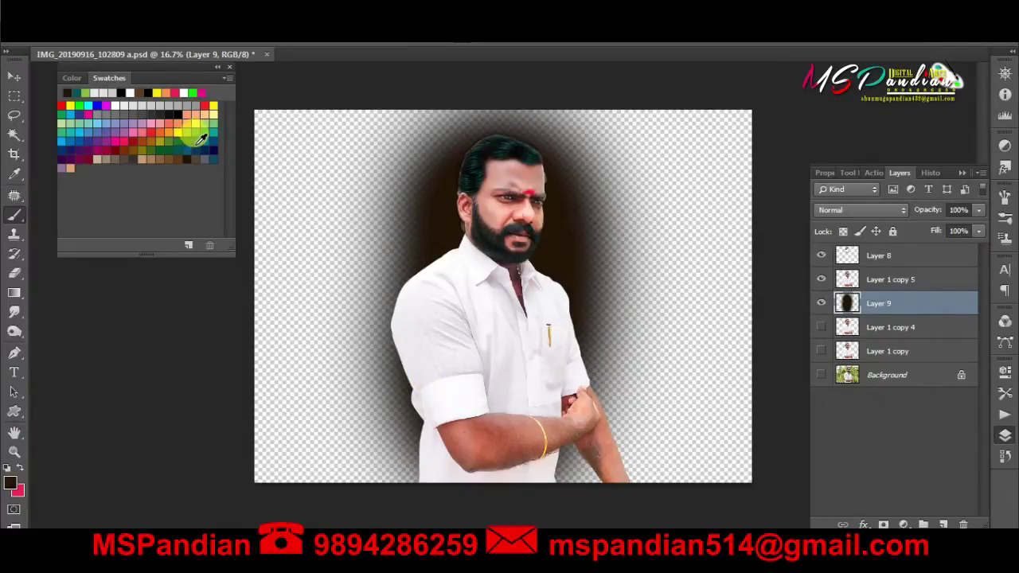
# - Paint soft orange, green and yellow glows around the man, plus purple at top right
pyautogui.click(163, 126)
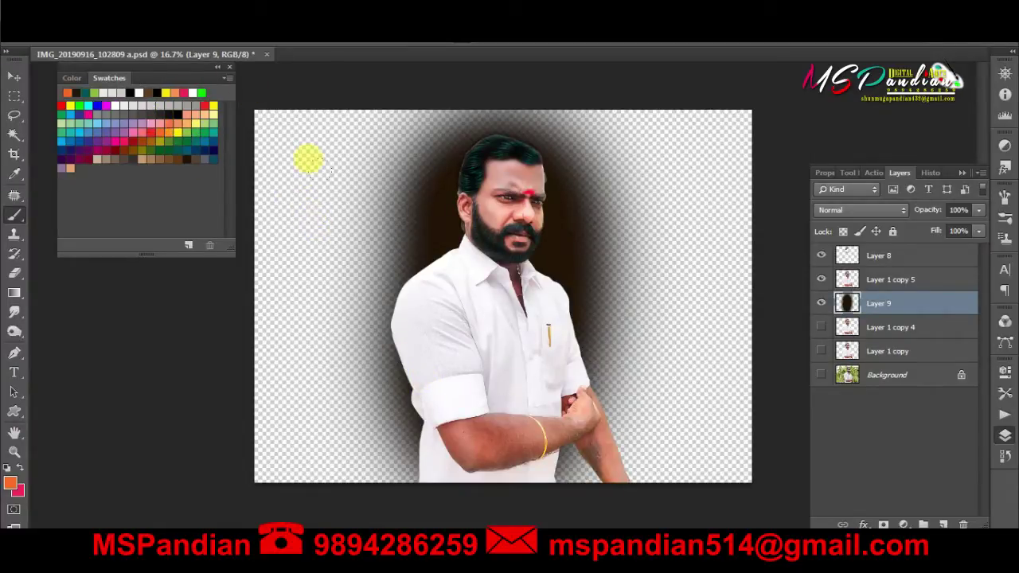
pyautogui.moveTo(309, 159); pyautogui.dragTo(319, 148)
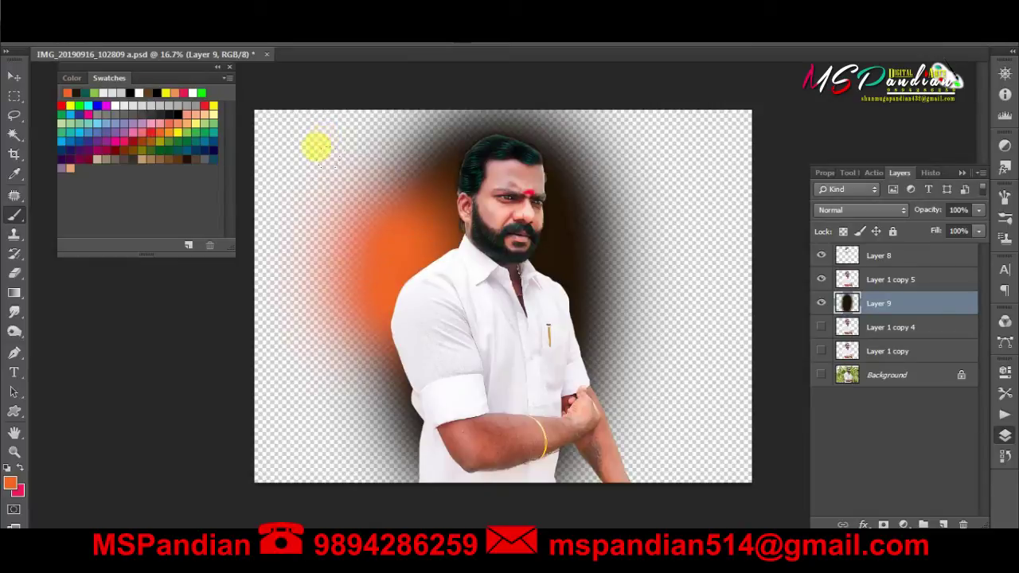
pyautogui.click(203, 95)
pyautogui.moveTo(515, 200); pyautogui.dragTo(502, 173)
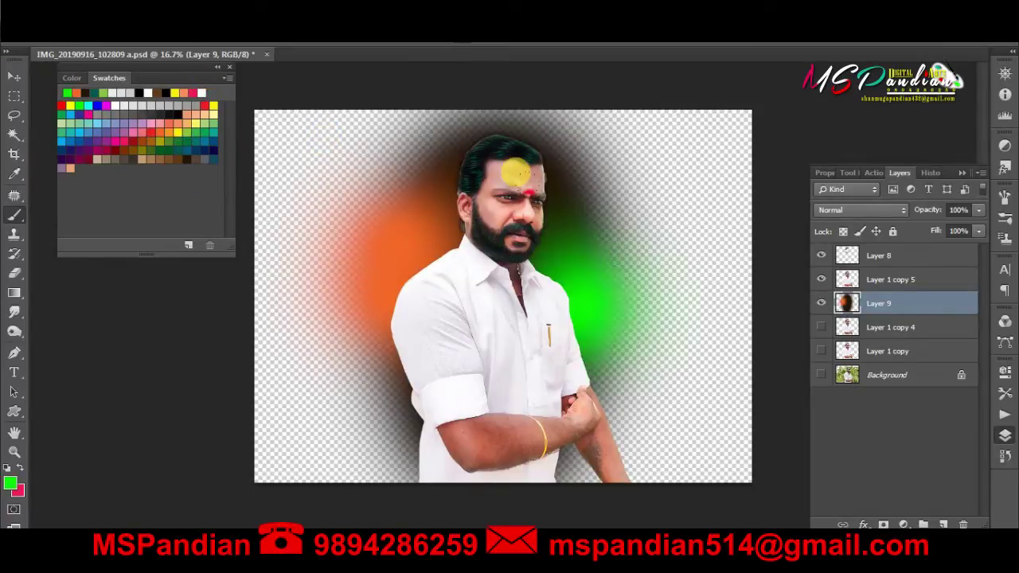
pyautogui.click(178, 131)
pyautogui.moveTo(309, 137); pyautogui.dragTo(510, 134)
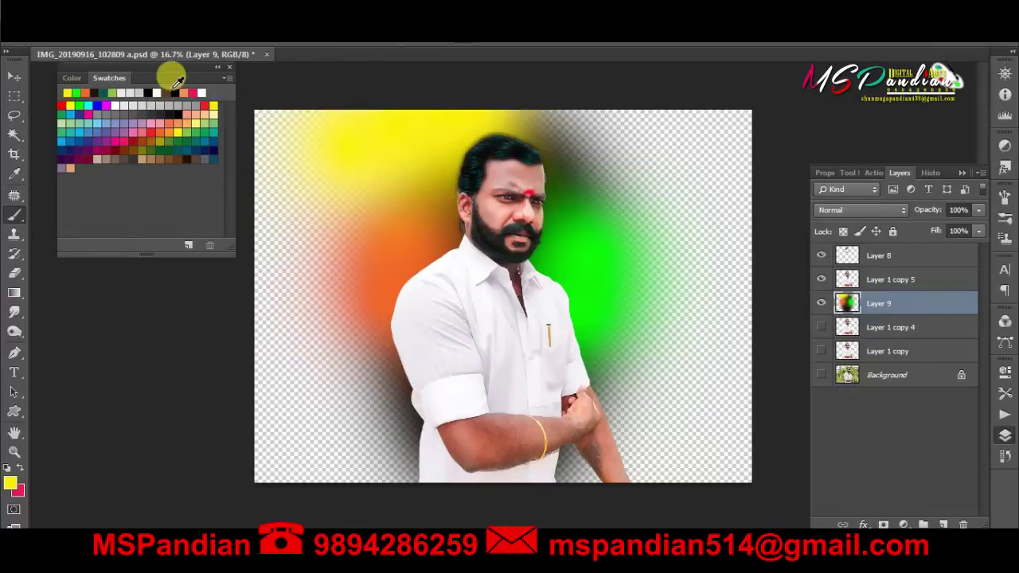
pyautogui.click(93, 149)
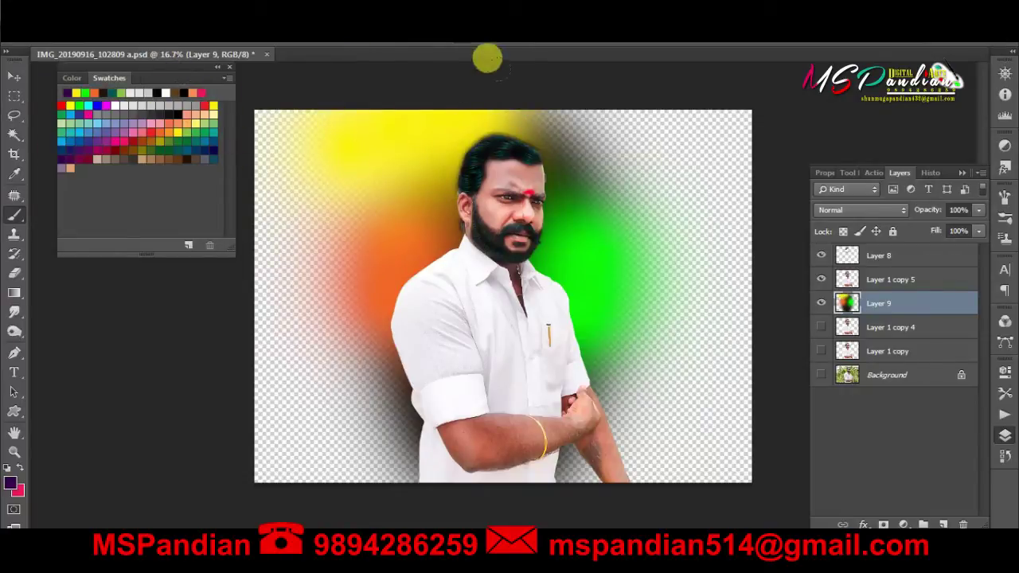
pyautogui.moveTo(544, 56); pyautogui.dragTo(693, 199)
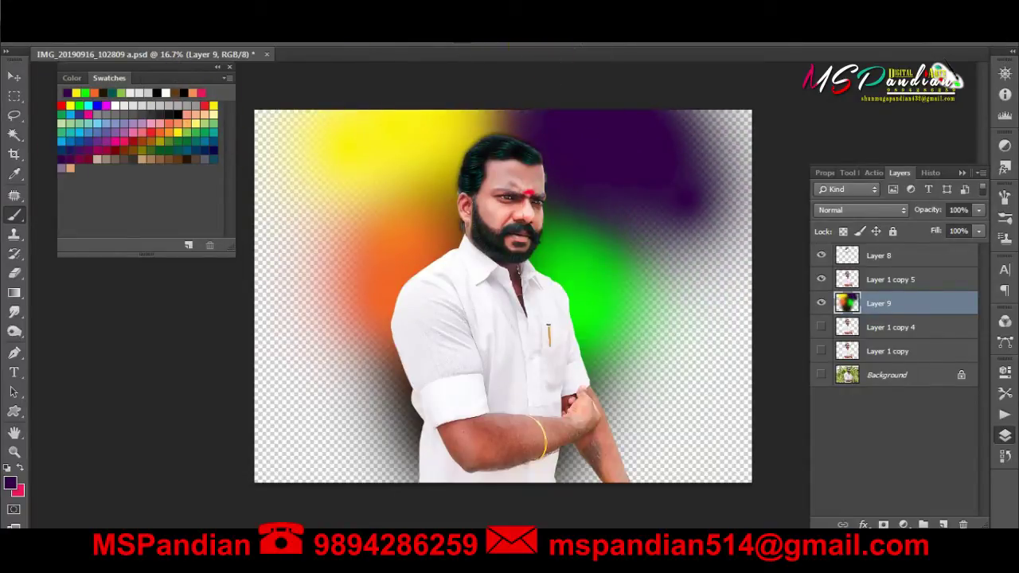
pyautogui.moveTo(587, 159); pyautogui.dragTo(677, 255)
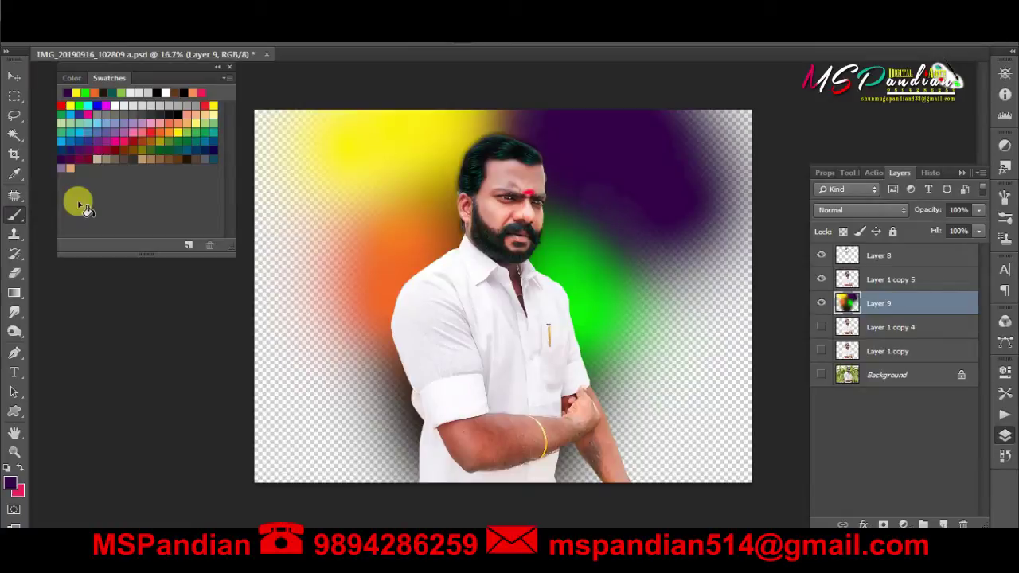
# - Add olive and teal on the left and pink glows along the upper-right edge
pyautogui.click(141, 158)
pyautogui.moveTo(291, 337)
pyautogui.mouseDown()
pyautogui.moveTo(269, 302)
pyautogui.moveTo(324, 380)
pyautogui.mouseUp()
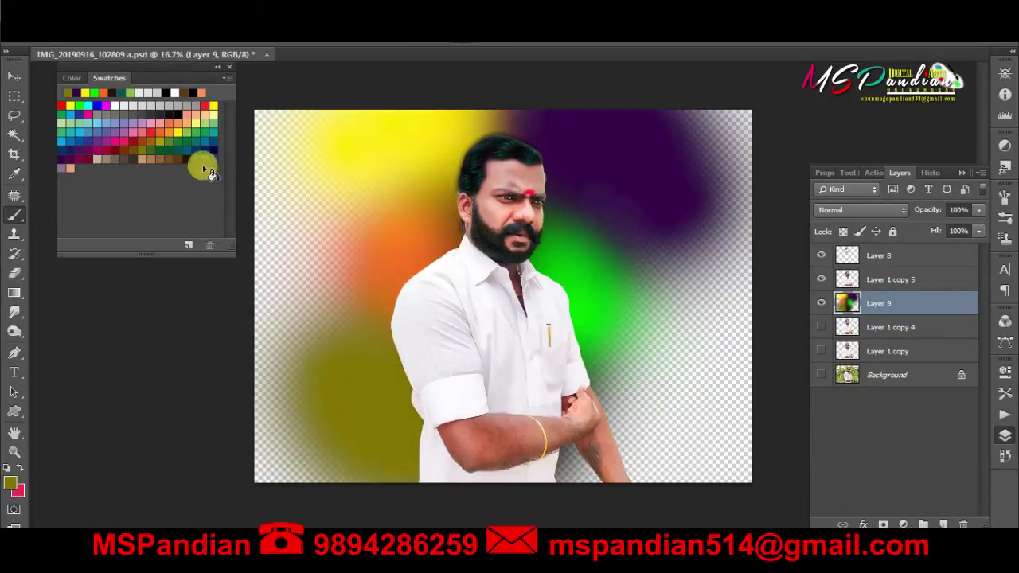
pyautogui.click(195, 132)
pyautogui.moveTo(318, 335); pyautogui.dragTo(326, 151)
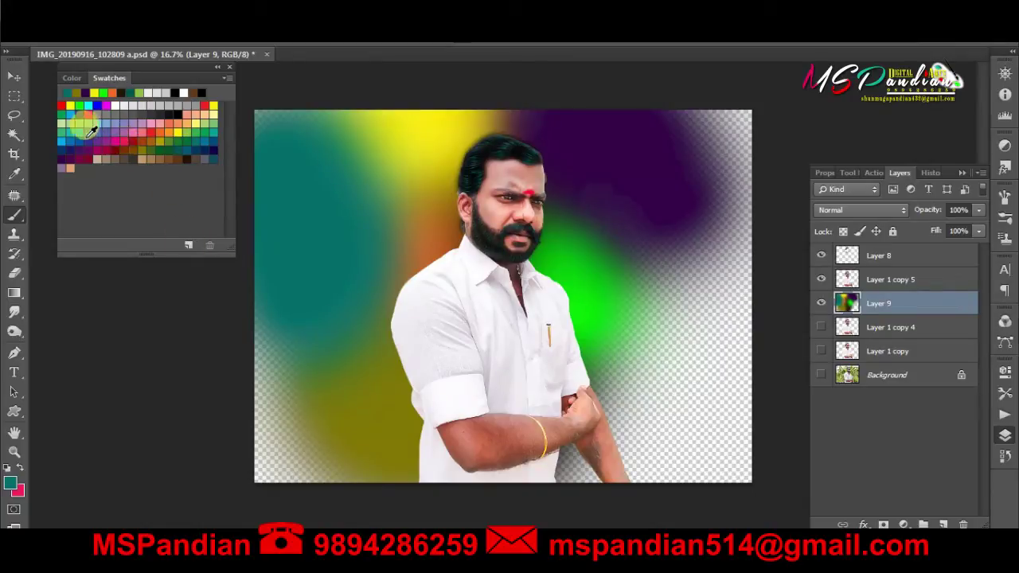
pyautogui.click(83, 127)
pyautogui.click(661, 307)
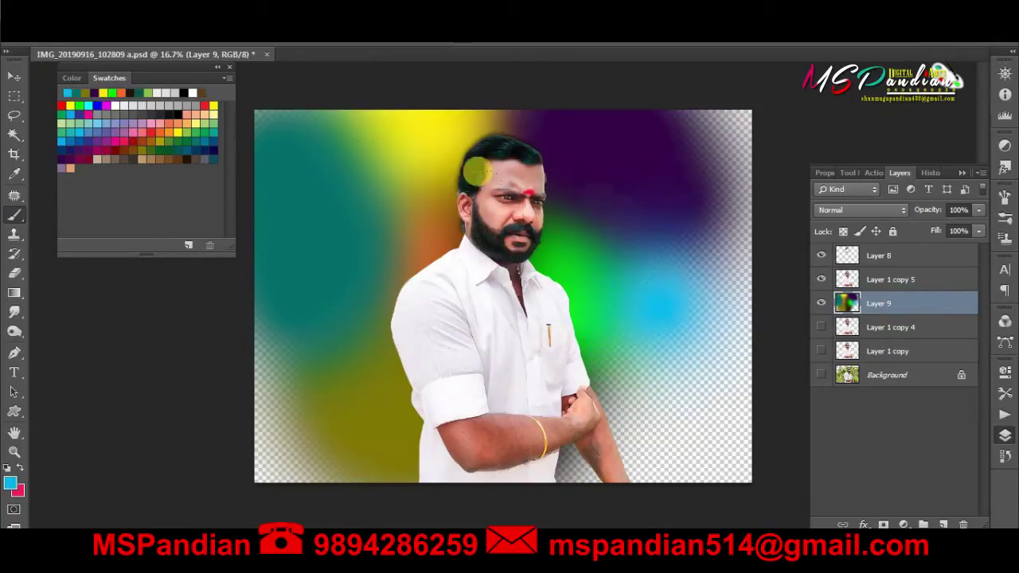
pyautogui.click(85, 112)
pyautogui.moveTo(724, 254); pyautogui.dragTo(728, 143)
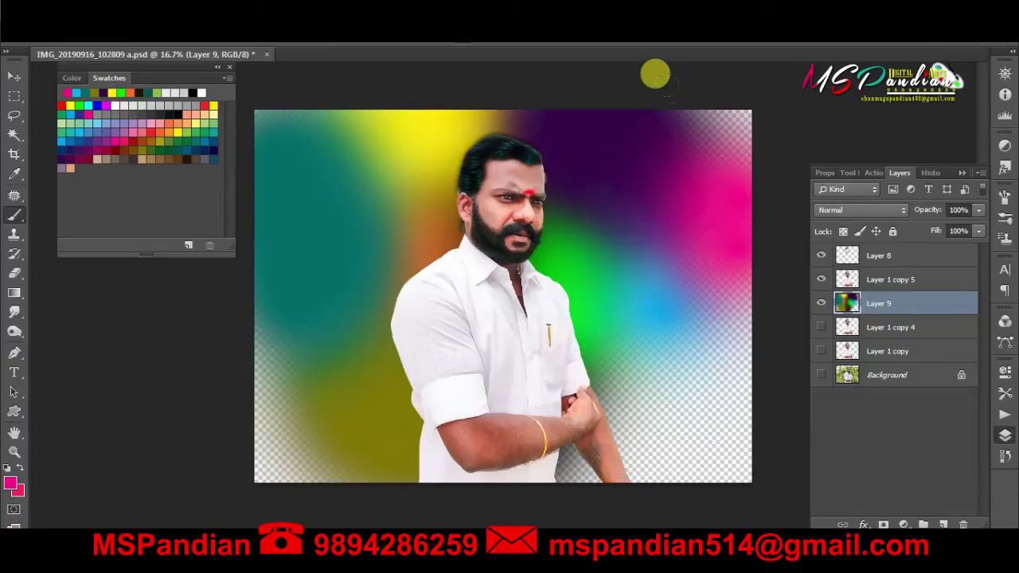
pyautogui.moveTo(649, 46); pyautogui.dragTo(641, 135)
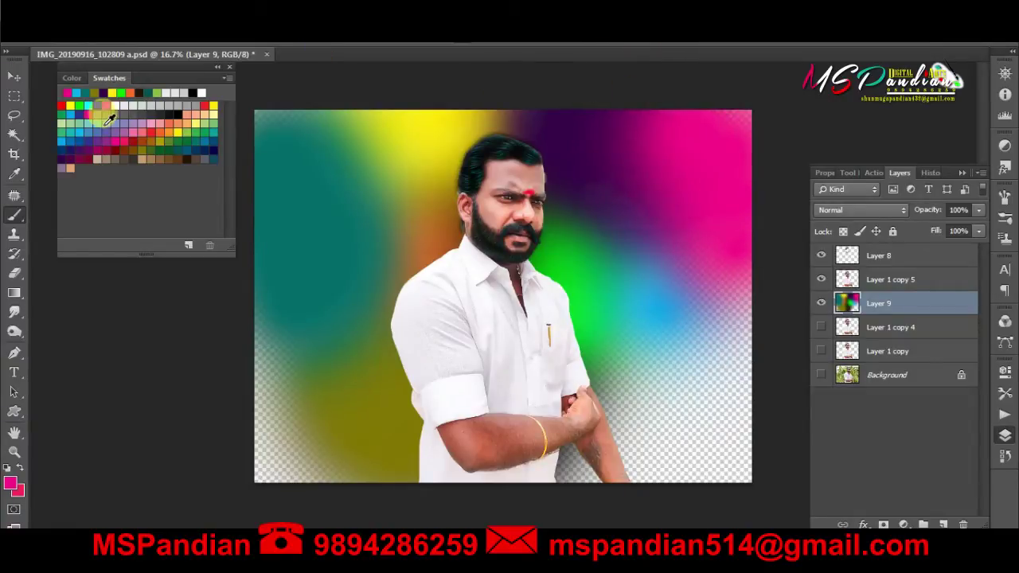
# - Fill the lower-right corner with green, add a brown stroke, and paint dark blue patches
pyautogui.click(63, 115)
pyautogui.click(532, 379)
pyautogui.moveTo(531, 379); pyautogui.dragTo(700, 422)
pyautogui.moveTo(596, 283); pyautogui.dragTo(692, 398)
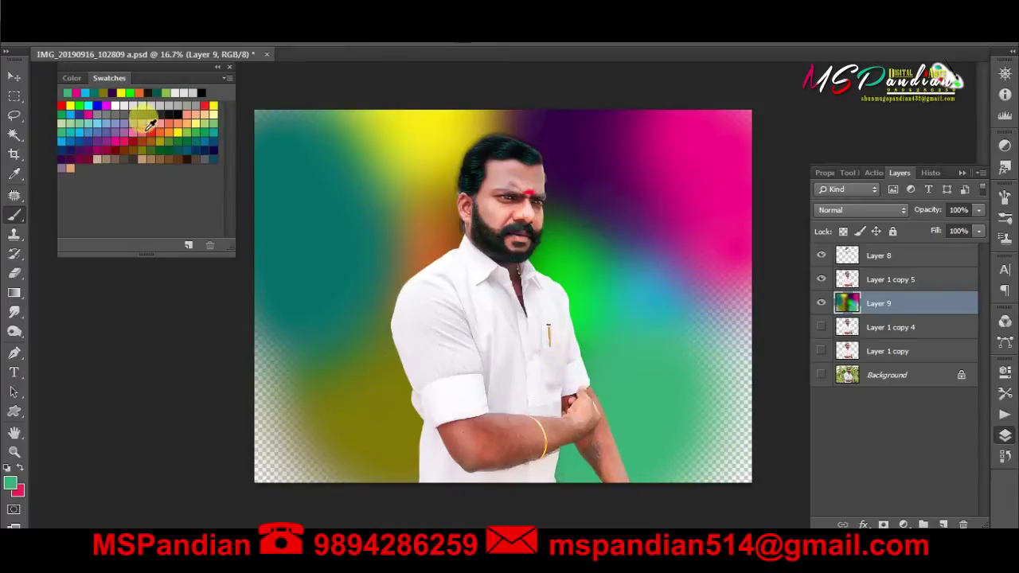
pyautogui.click(172, 151)
pyautogui.moveTo(644, 253)
pyautogui.mouseDown()
pyautogui.moveTo(716, 327)
pyautogui.moveTo(627, 413)
pyautogui.moveTo(671, 241)
pyautogui.mouseUp()
pyautogui.click(213, 148)
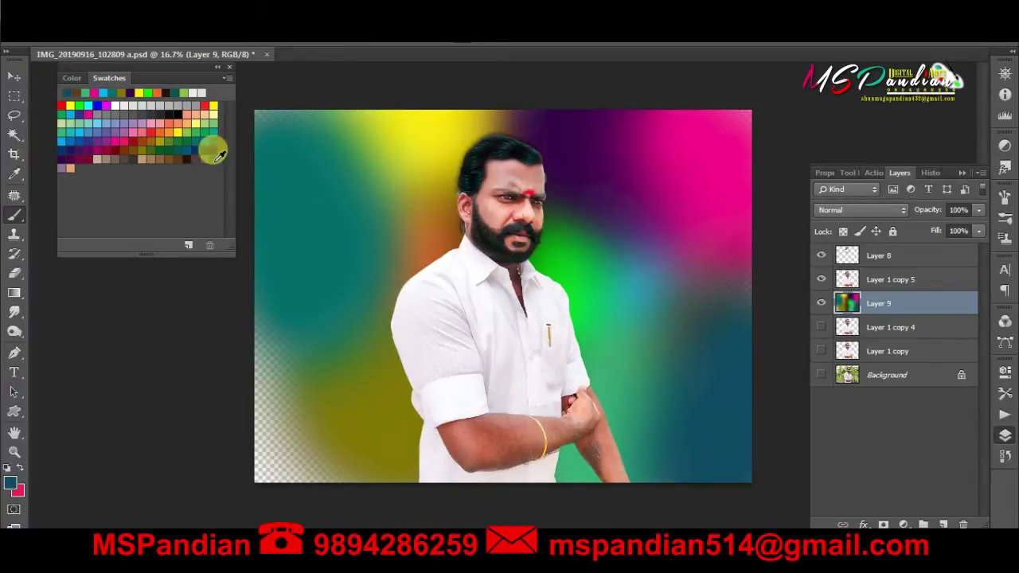
pyautogui.click(209, 150)
pyautogui.moveTo(278, 358)
pyautogui.mouseDown()
pyautogui.moveTo(248, 422)
pyautogui.moveTo(318, 449)
pyautogui.mouseUp()
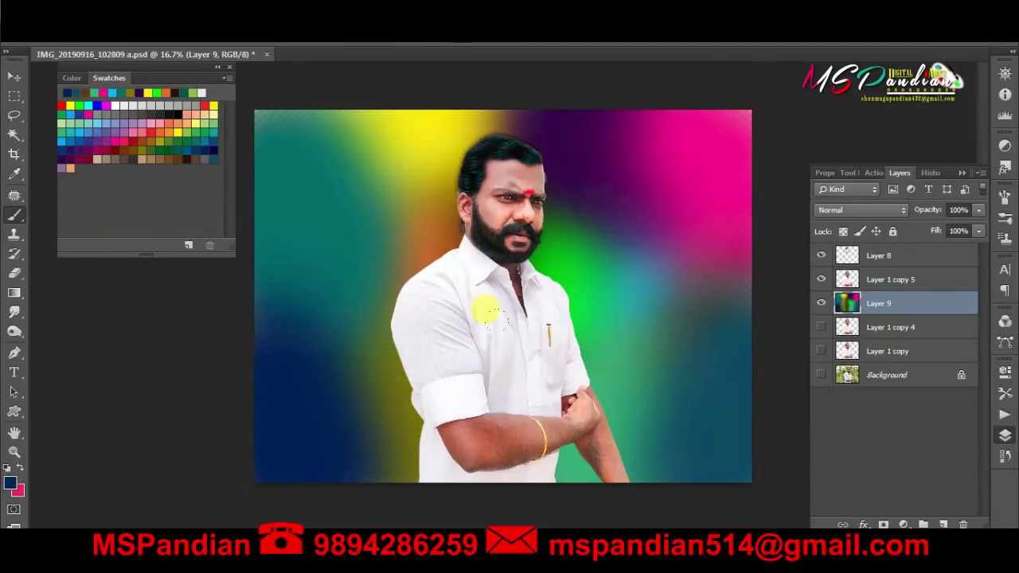
pyautogui.moveTo(575, 180); pyautogui.dragTo(653, 263)
# - Add a yellow-green glow at upper right, peach blobs on the right, and orange at upper left
pyautogui.click(199, 131)
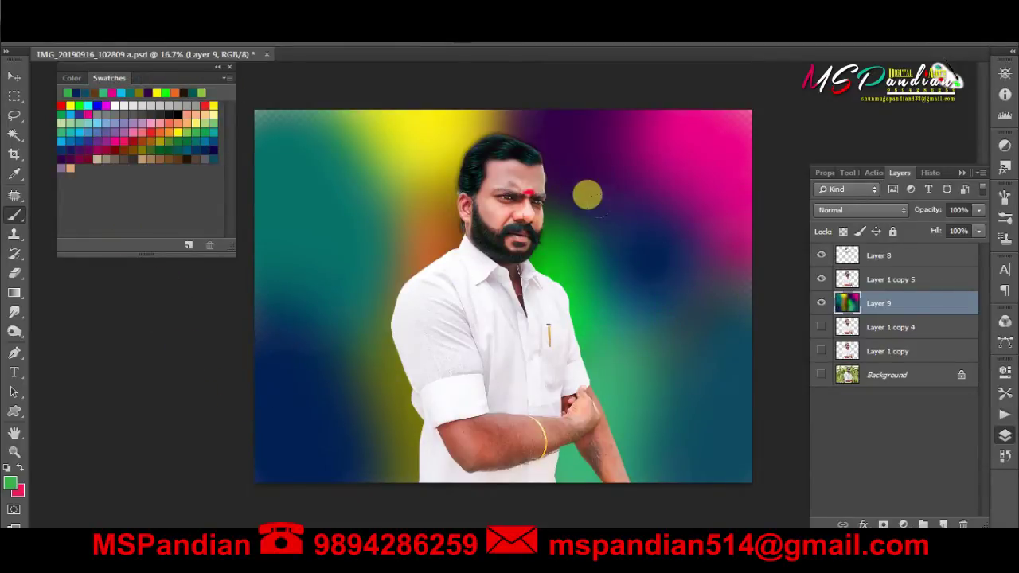
pyautogui.moveTo(587, 196); pyautogui.dragTo(628, 262)
pyautogui.click(70, 167)
pyautogui.click(688, 335)
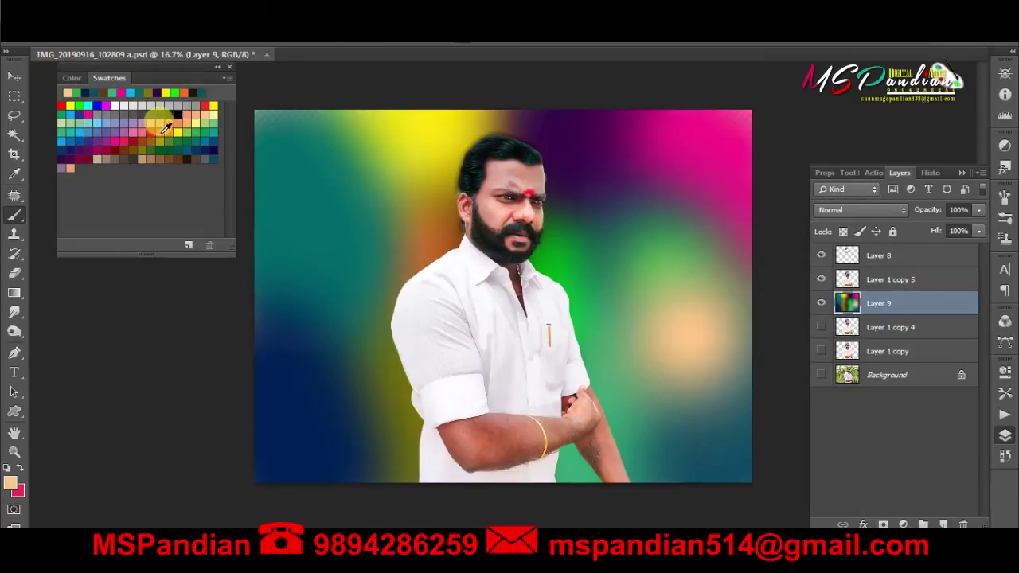
pyautogui.click(159, 124)
pyautogui.click(323, 180)
pyautogui.click(136, 141)
# - Make the Background layer visible, select Layer 1 copy 5, and switch to the Eraser
pyautogui.click(430, 155)
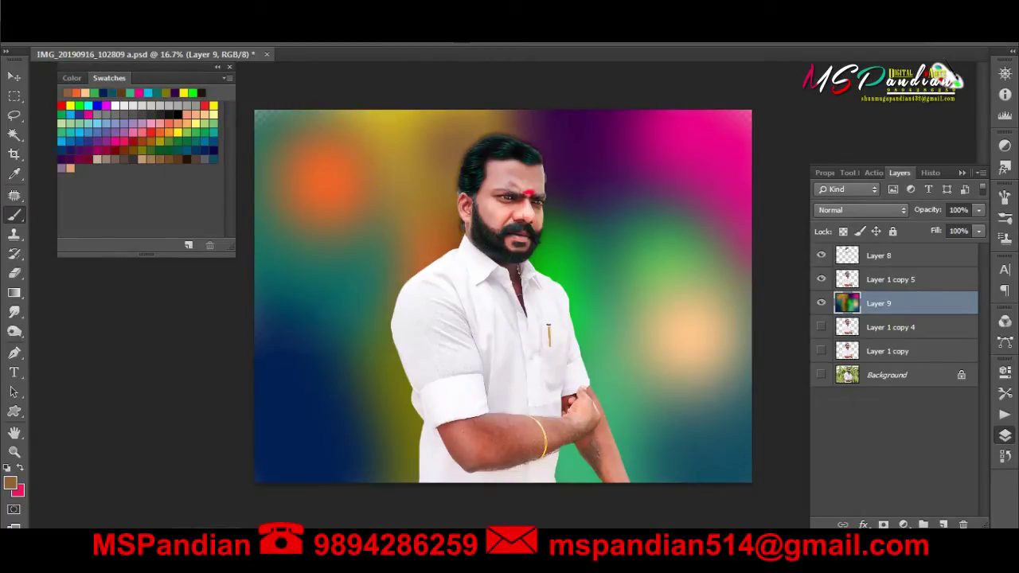
pyautogui.click(820, 375)
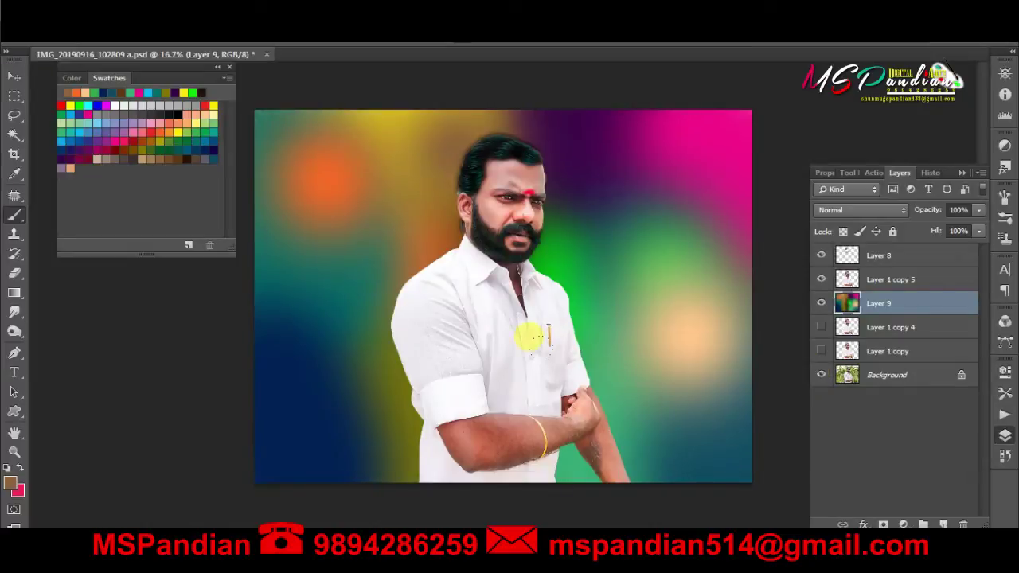
pyautogui.click(898, 280)
pyautogui.rightClick(536, 409)
pyautogui.press('Escape')
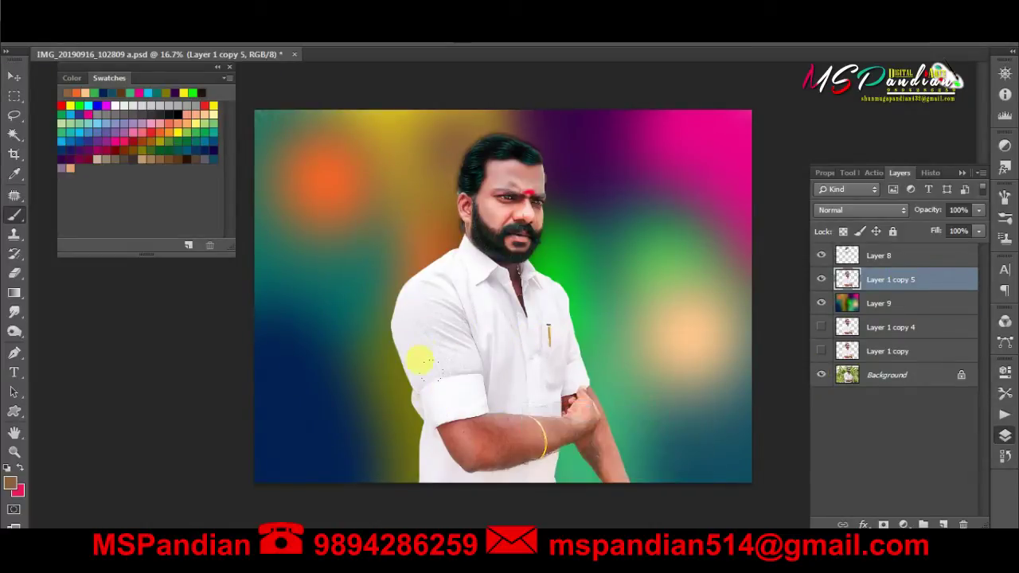
pyautogui.press('e')
# - Erase the man's lower arms and shirt on Layer 1 copy 5, undoing a misplaced stroke
pyautogui.moveTo(598, 367)
pyautogui.mouseDown()
pyautogui.moveTo(246, 374)
pyautogui.moveTo(353, 395)
pyautogui.moveTo(582, 322)
pyautogui.moveTo(684, 430)
pyautogui.mouseUp()
pyautogui.hotkey('ctrl', 'alt', 'z')
pyautogui.hotkey('ctrl', 'alt', 'z')
pyautogui.hotkey('alt', '[')
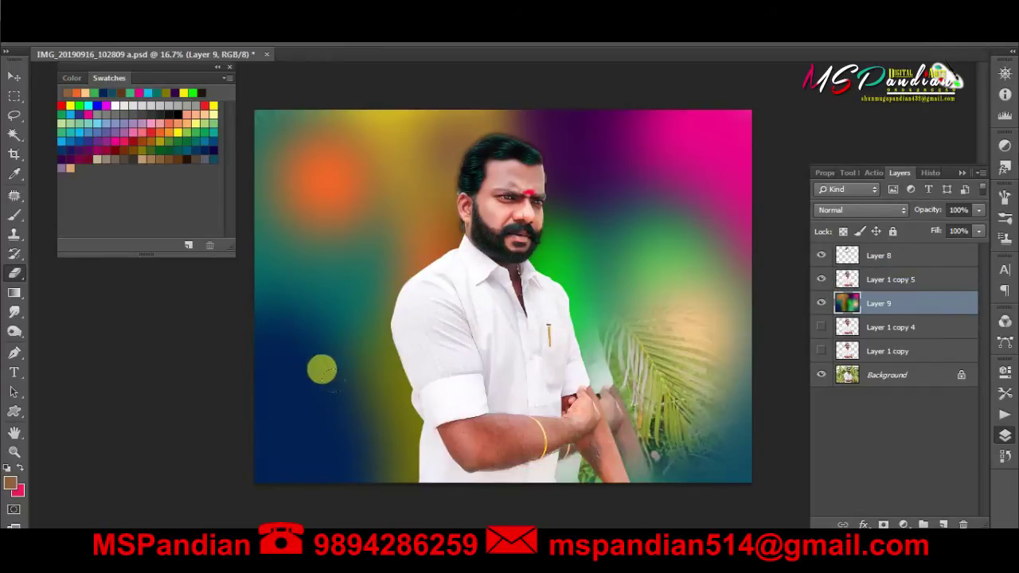
pyautogui.hotkey('ctrl', 'alt', 'z')
pyautogui.click(884, 279)
pyautogui.hotkey('ctrl', 'shift', 'z')
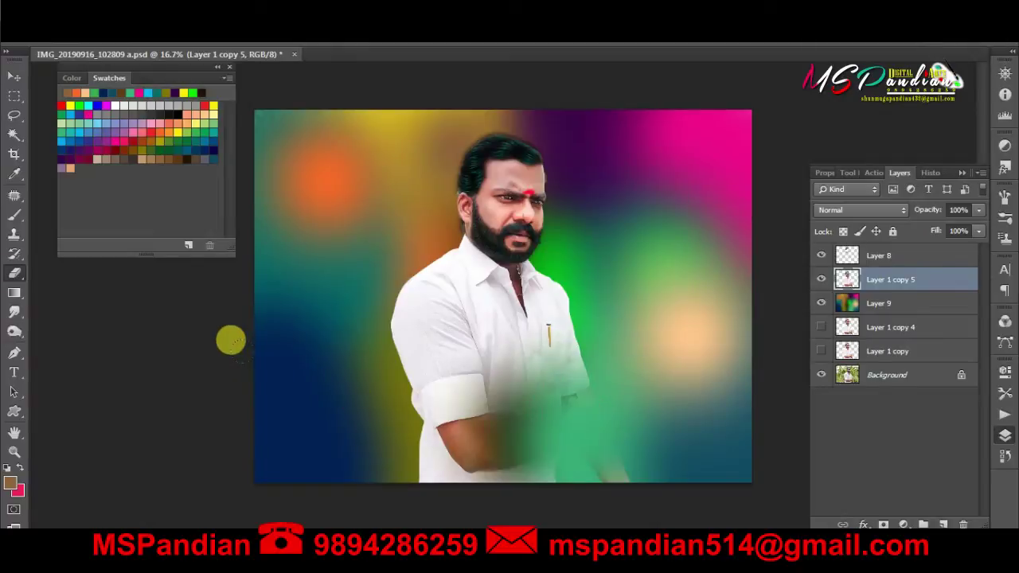
pyautogui.moveTo(231, 340)
pyautogui.mouseDown()
pyautogui.moveTo(430, 395)
pyautogui.moveTo(273, 414)
pyautogui.mouseUp()
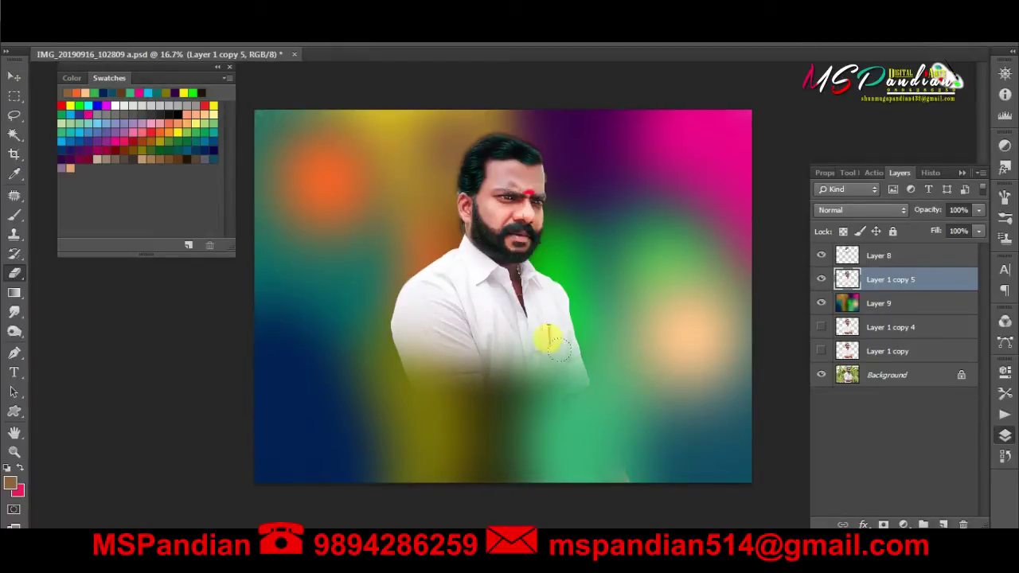
pyautogui.moveTo(555, 342); pyautogui.dragTo(434, 480)
# - Scale up Layer 8 and Layer 1 copy 5 together and nudge the man into place
pyautogui.keyDown('shift'); pyautogui.click(907, 257); pyautogui.keyUp('shift')
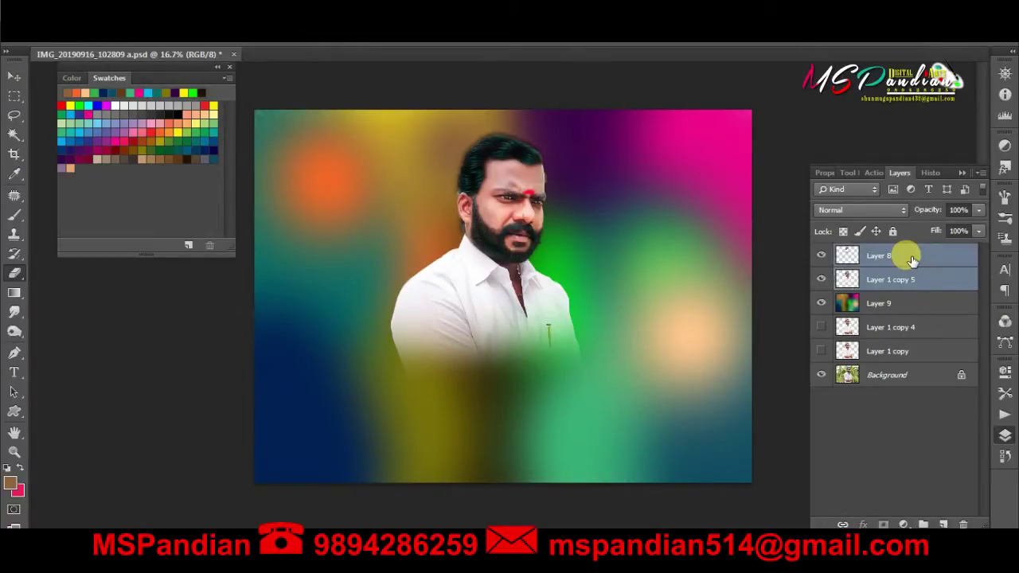
pyautogui.hotkey('ctrl', 't')
pyautogui.moveTo(643, 464); pyautogui.dragTo(602, 444)
pyautogui.moveTo(691, 128); pyautogui.dragTo(681, 130)
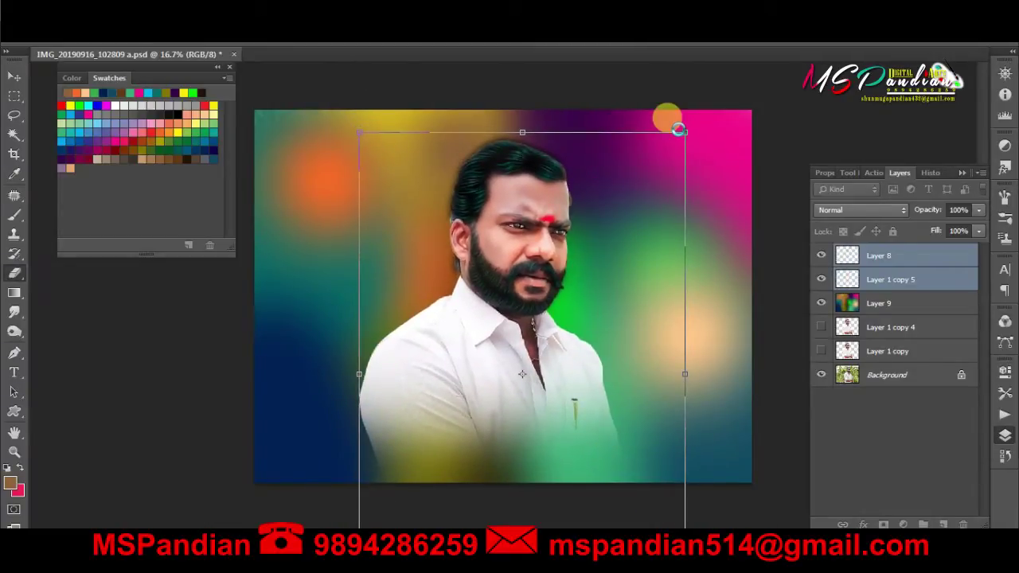
pyautogui.doubleClick(574, 227)
pyautogui.hotkey('ctrl', 't')
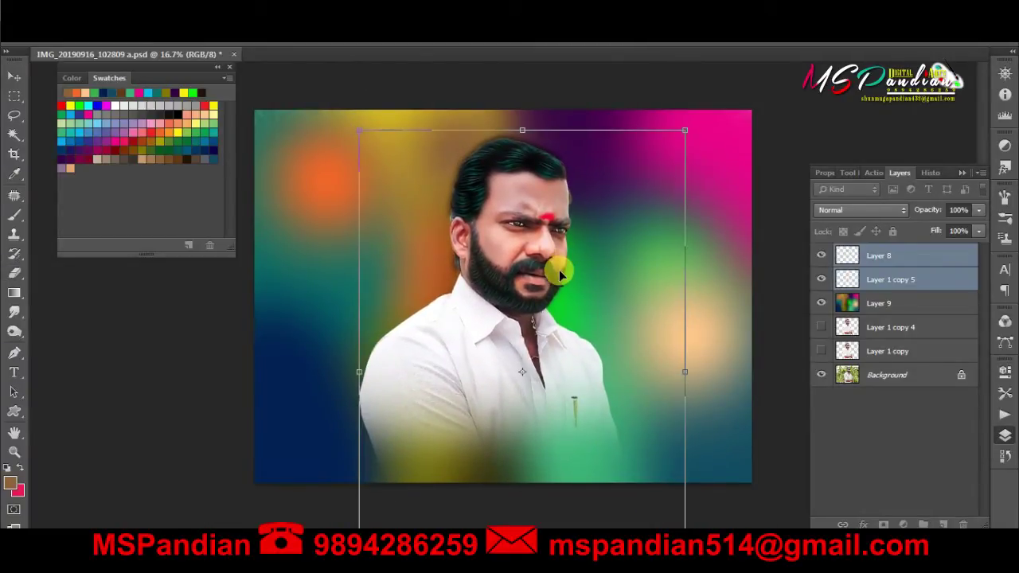
pyautogui.moveTo(560, 272); pyautogui.dragTo(560, 274)
pyautogui.press('e')
pyautogui.press('Return')
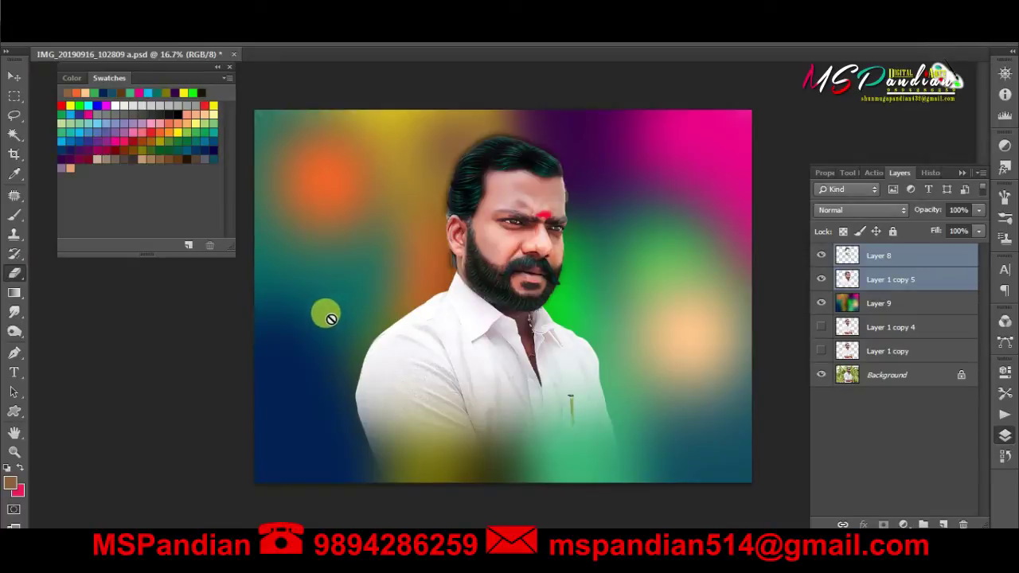
# - Select Layer 9 and choose the Blur tool with a blur brush preset
pyautogui.click(900, 310)
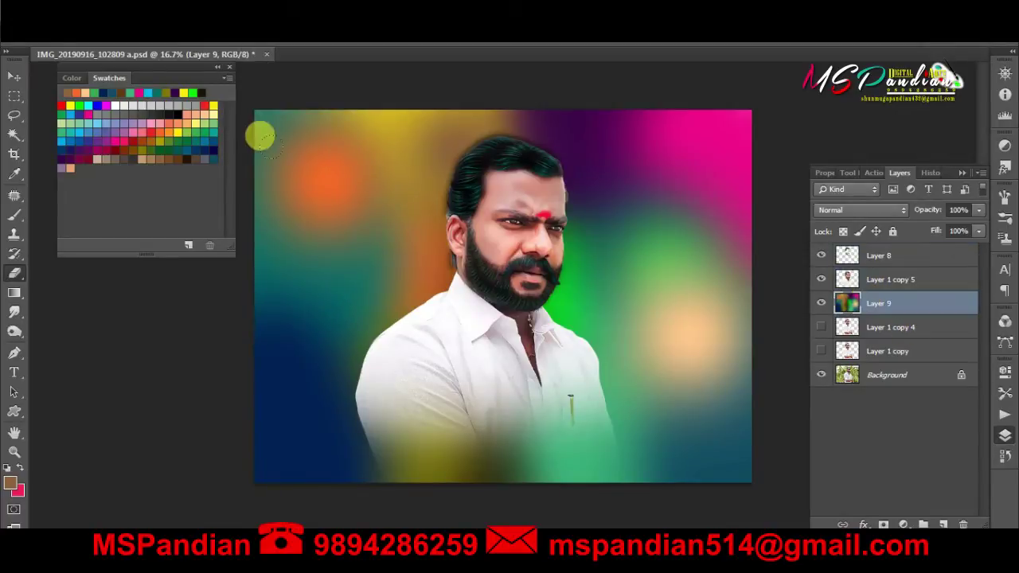
pyautogui.click(15, 307)
pyautogui.rightClick(310, 271)
pyautogui.click(614, 336)
pyautogui.click(203, 366)
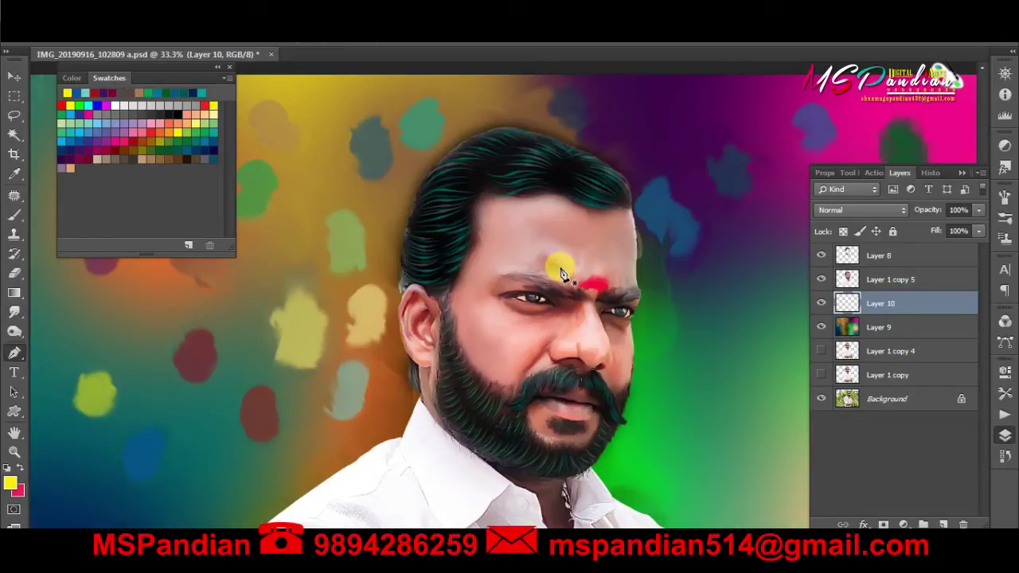
# - With the Pen tool, start a curved path at the hairline running across the top of the hair
pyautogui.scroll(3, 557, 266)
pyautogui.moveTo(560, 268); pyautogui.dragTo(508, 409)
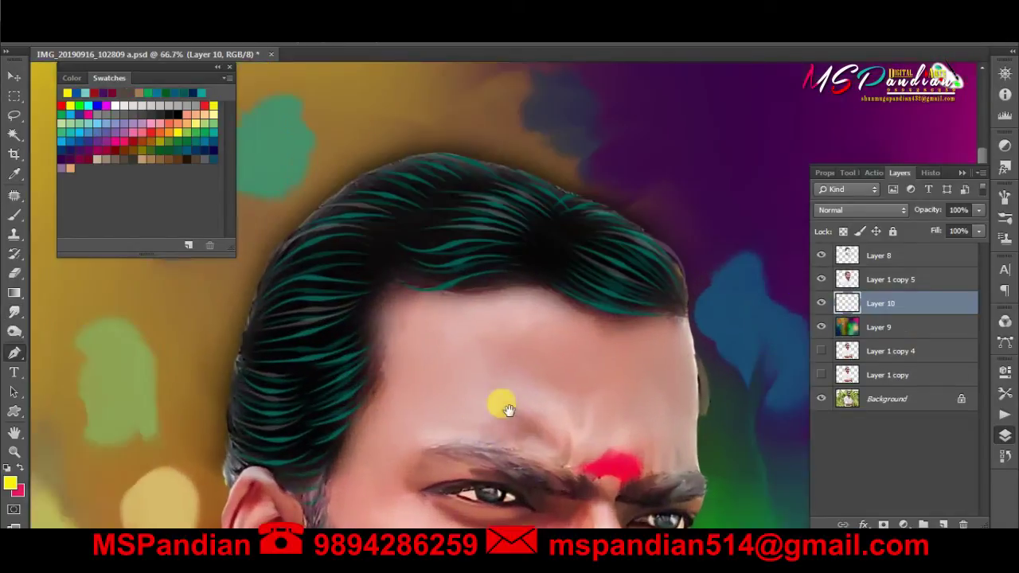
pyautogui.press('Tab')
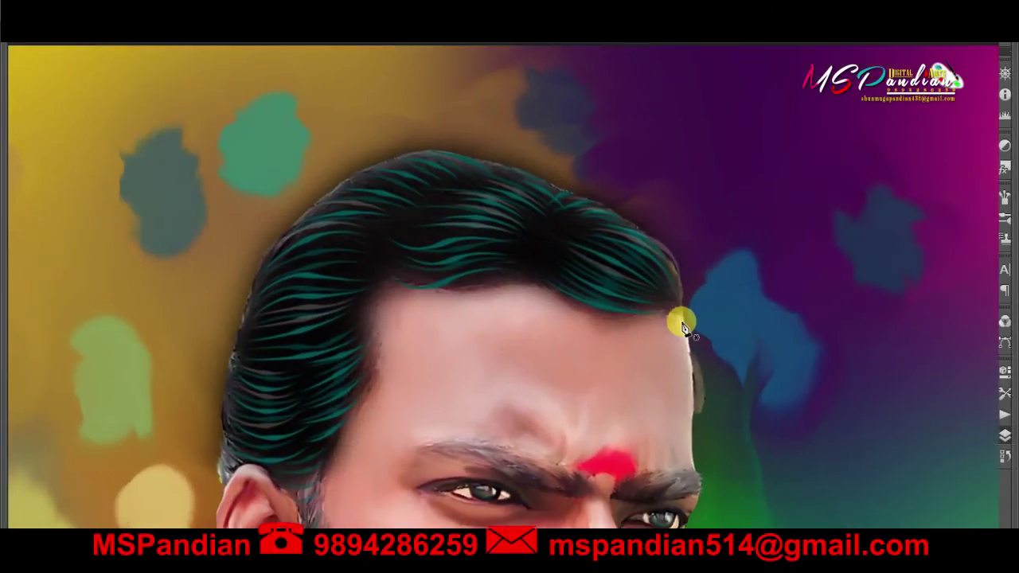
pyautogui.click(674, 311)
pyautogui.moveTo(651, 231); pyautogui.dragTo(589, 183)
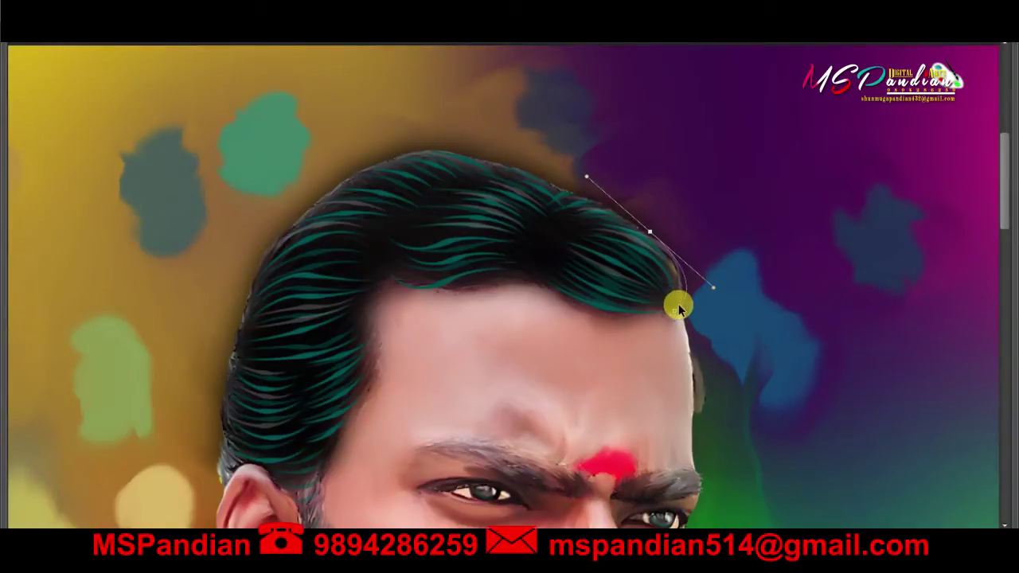
pyautogui.hotkey('ctrl', 'z')
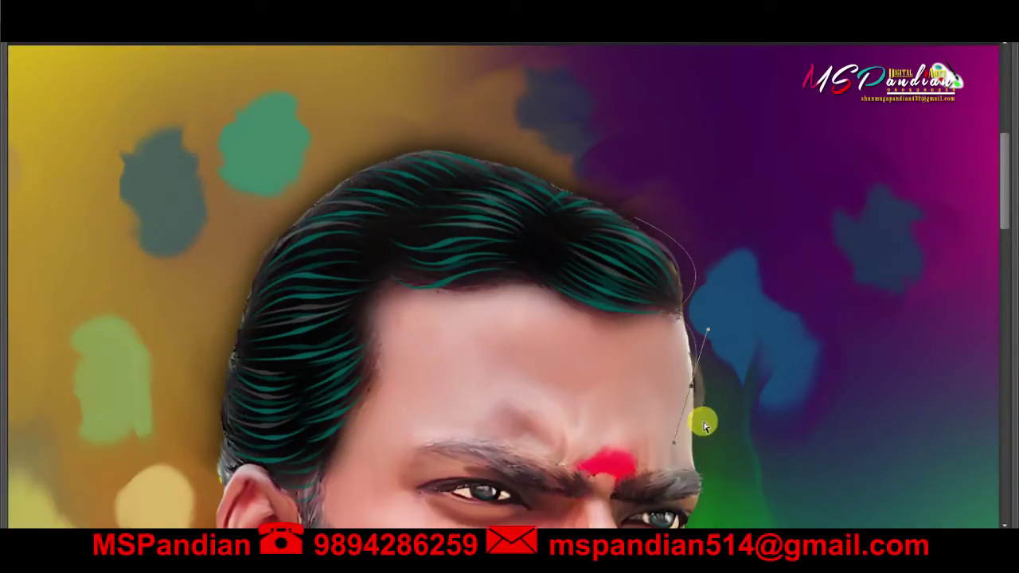
pyautogui.moveTo(634, 217)
pyautogui.mouseDown()
pyautogui.moveTo(659, 222)
pyautogui.moveTo(491, 210)
pyautogui.mouseUp()
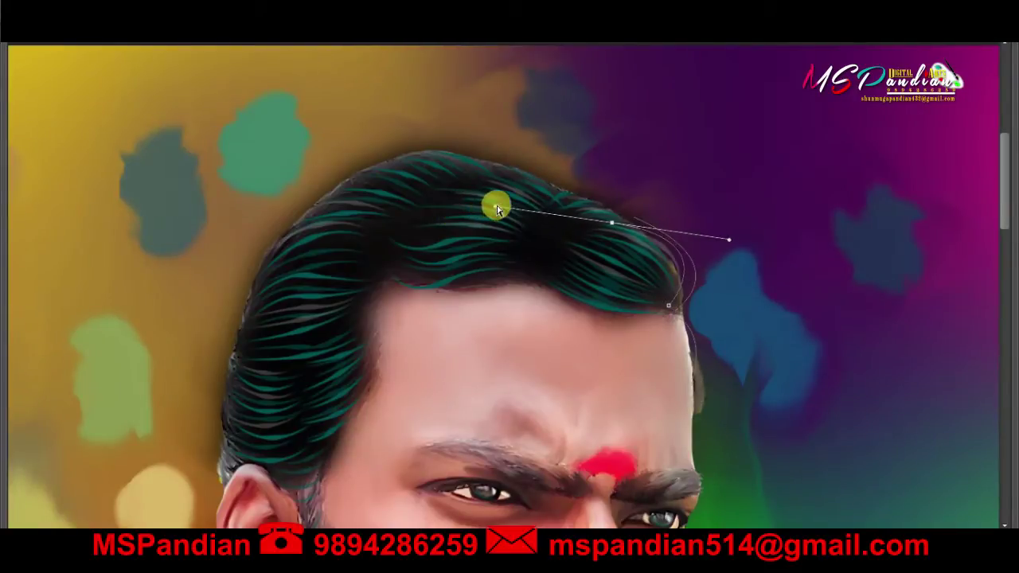
pyautogui.moveTo(526, 174)
pyautogui.mouseDown()
pyautogui.moveTo(421, 163)
pyautogui.moveTo(456, 118)
pyautogui.moveTo(587, 198)
pyautogui.mouseUp()
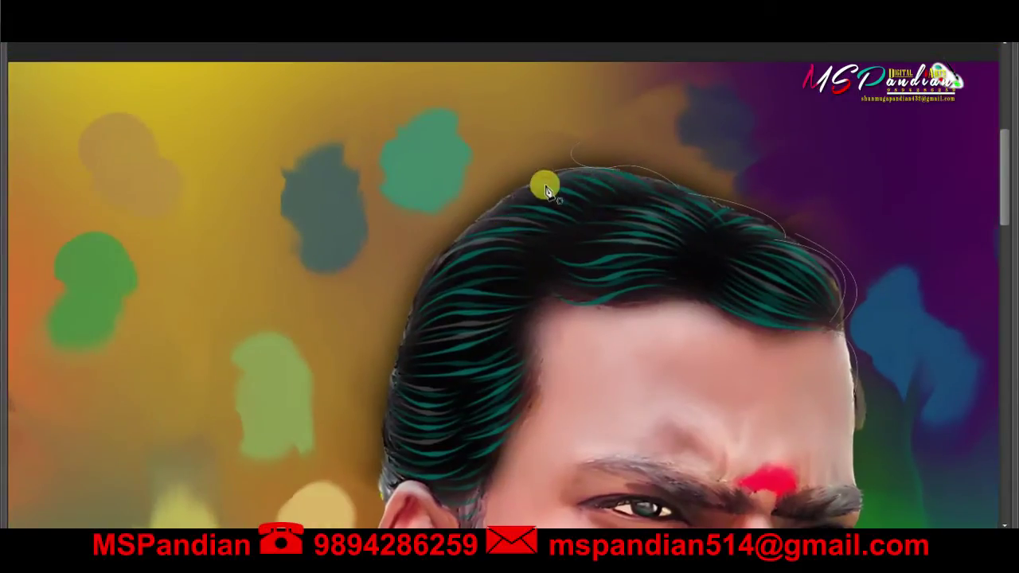
# - Continue the curved strand path down through the hair, along its edge, and up to the top
pyautogui.moveTo(487, 213); pyautogui.dragTo(469, 221)
pyautogui.moveTo(425, 277)
pyautogui.mouseDown()
pyautogui.moveTo(427, 317)
pyautogui.moveTo(523, 188)
pyautogui.mouseUp()
pyautogui.moveTo(458, 242)
pyautogui.mouseDown()
pyautogui.moveTo(471, 273)
pyautogui.moveTo(461, 325)
pyautogui.mouseUp()
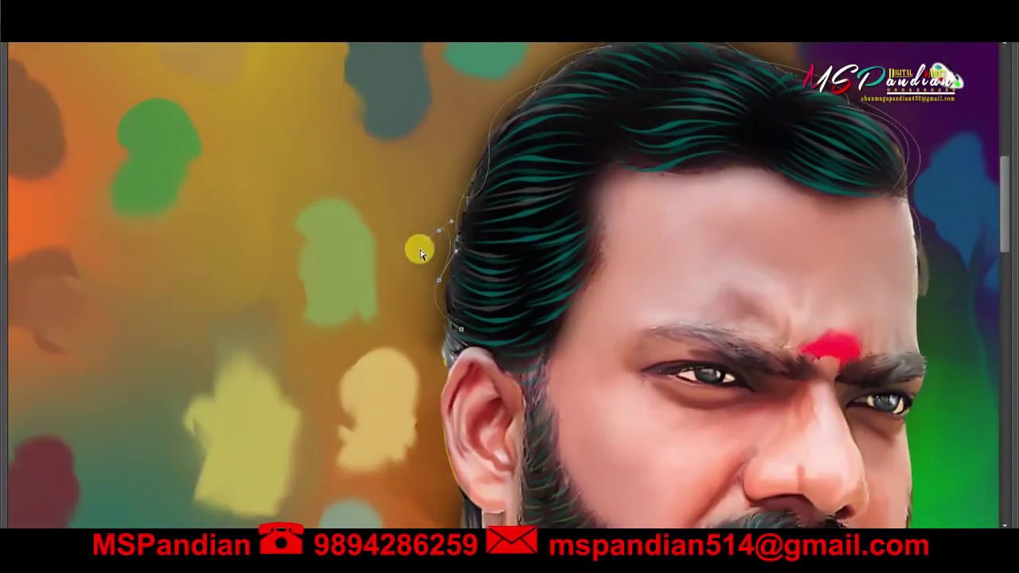
pyautogui.scroll(-2, 458, 184)
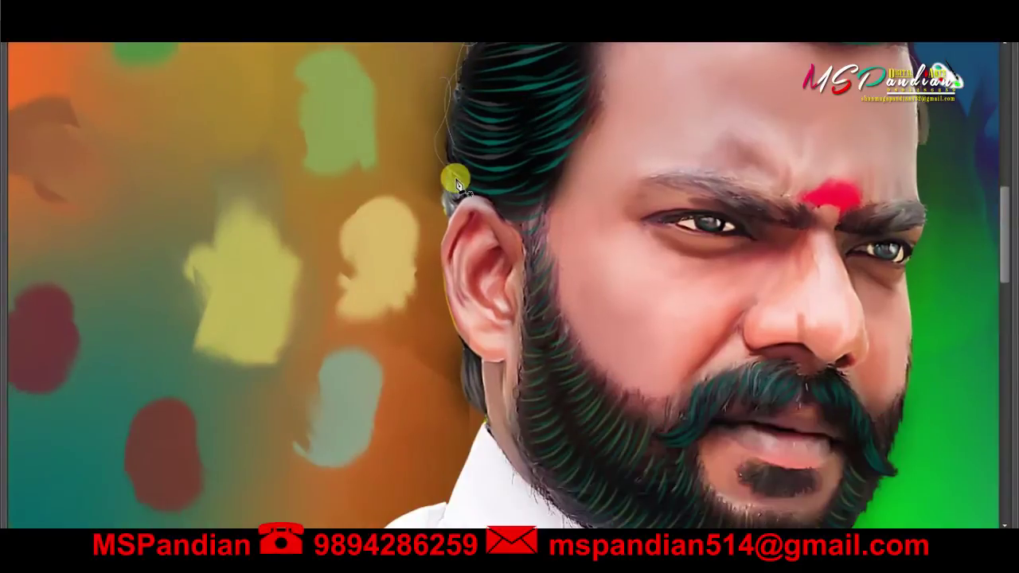
pyautogui.scroll(-2, 496, 300)
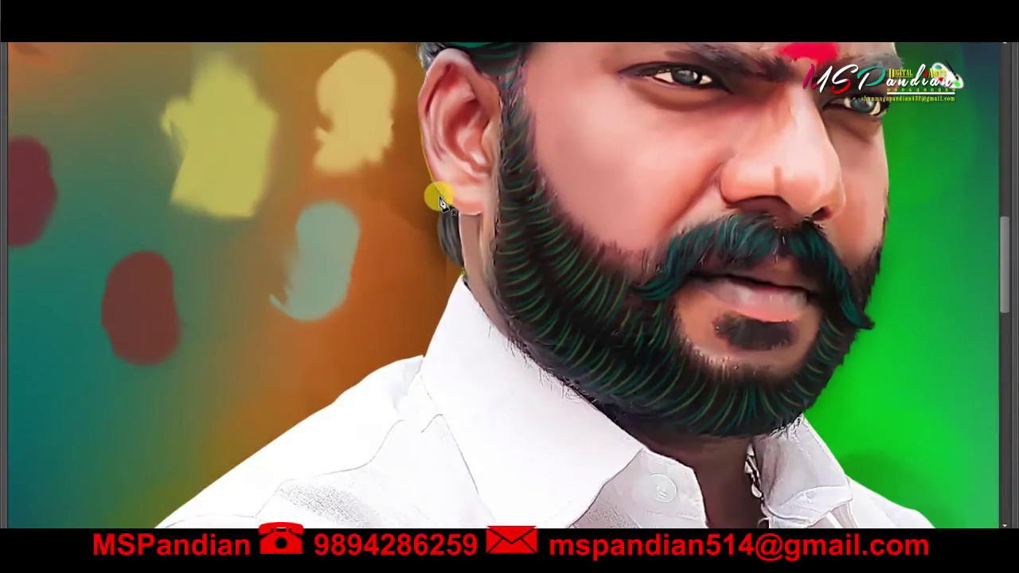
pyautogui.moveTo(440, 196); pyautogui.dragTo(424, 218)
pyautogui.moveTo(444, 274); pyautogui.dragTo(424, 275)
pyautogui.scroll(1, 416, 262)
pyautogui.scroll(2, 448, 289)
pyautogui.scroll(1, 424, 280)
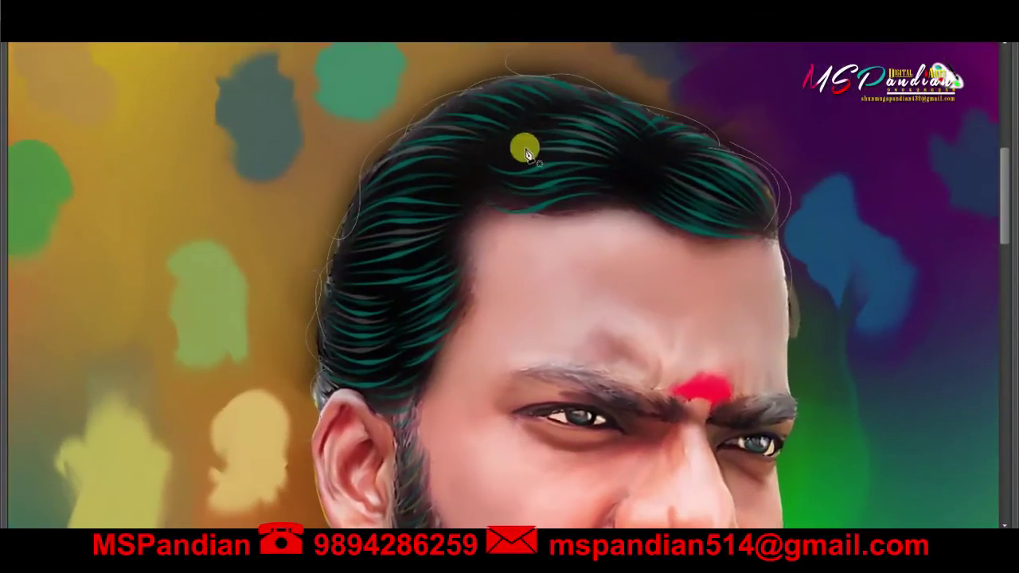
pyautogui.moveTo(619, 102)
pyautogui.mouseDown()
pyautogui.moveTo(691, 123)
pyautogui.moveTo(630, 104)
pyautogui.mouseUp()
pyautogui.scroll(-1, 632, 118)
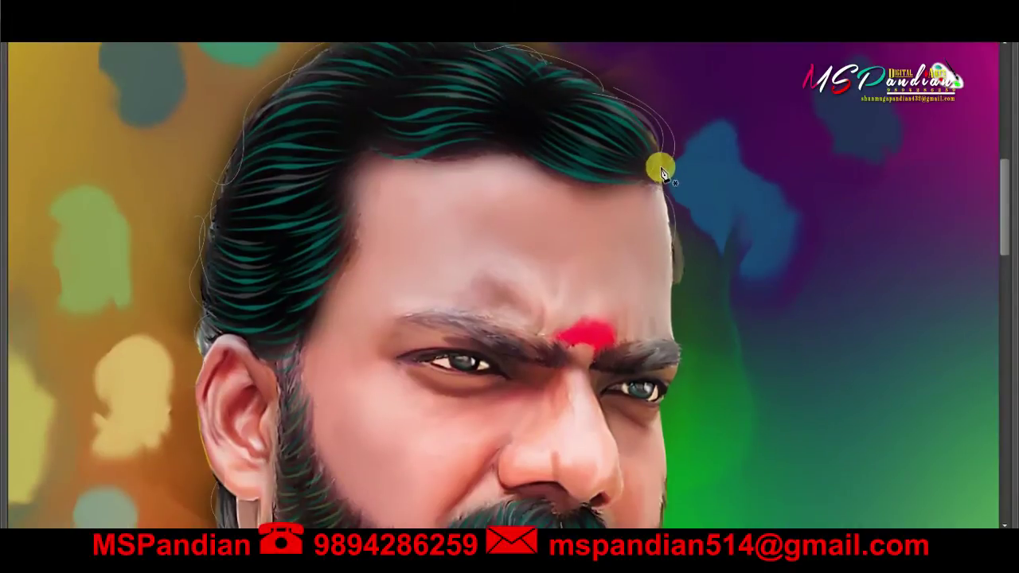
pyautogui.scroll(1, 712, 205)
# - Stroke the hair path with the brush, then undo the resulting yellow wash
pyautogui.rightClick(508, 175)
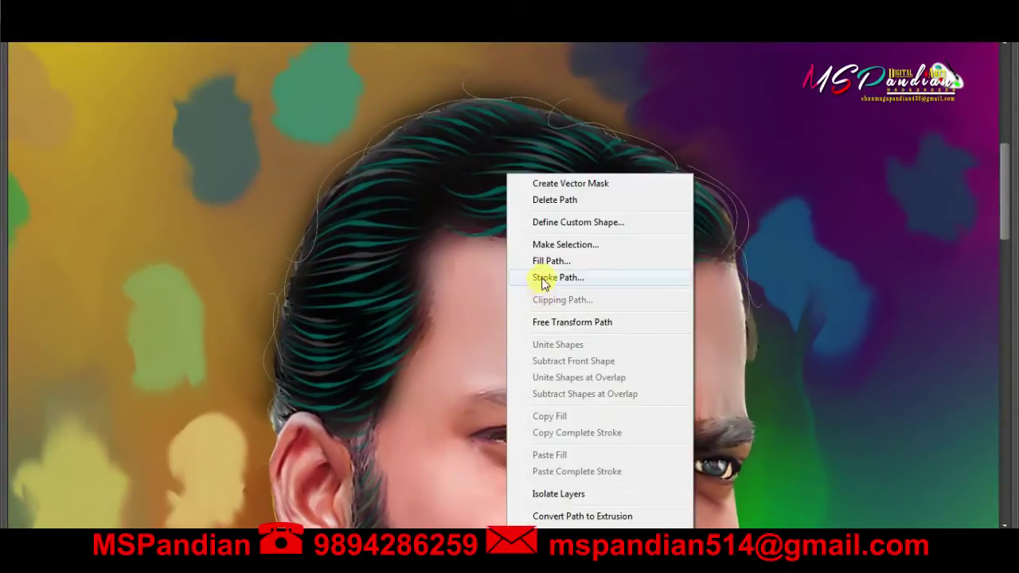
pyautogui.click(544, 278)
pyautogui.click(612, 190)
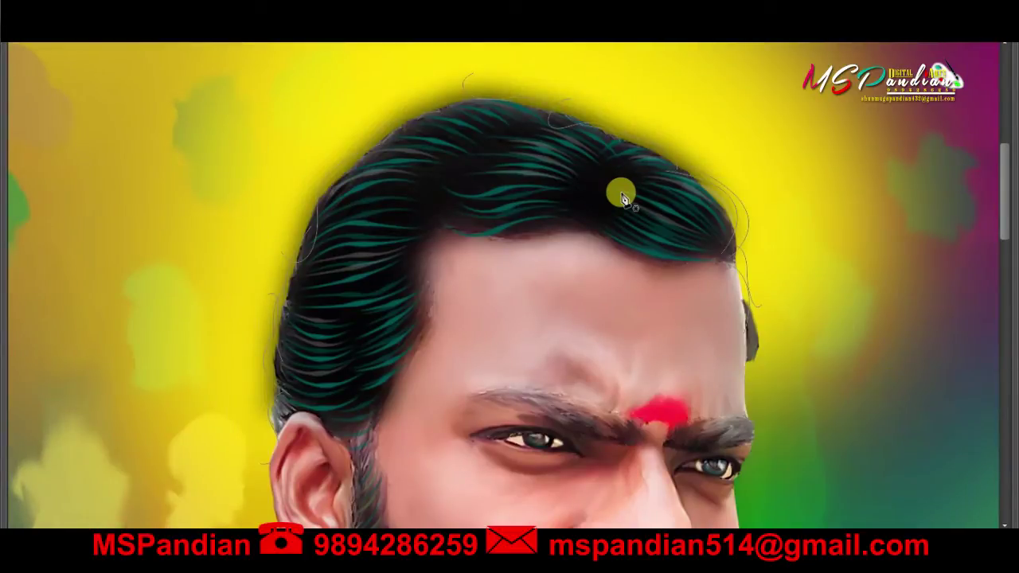
pyautogui.hotkey('ctrl', 'z')
# - Choose a thin bristle brush tip, enable Transfer, and lower bristle stiffness to 53%
pyautogui.scroll(1, 760, 311)
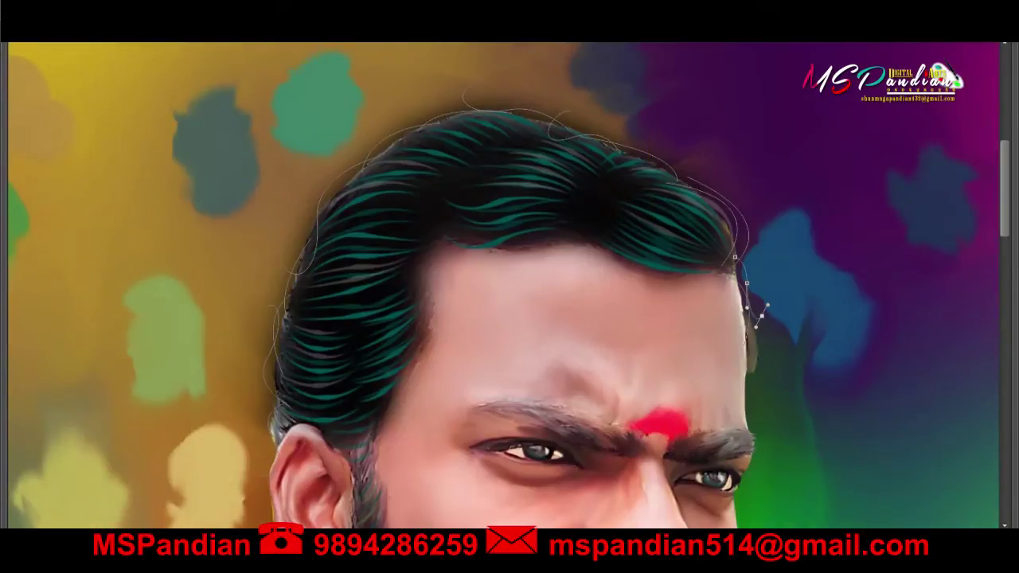
pyautogui.rightClick(306, 128)
pyautogui.click(458, 225)
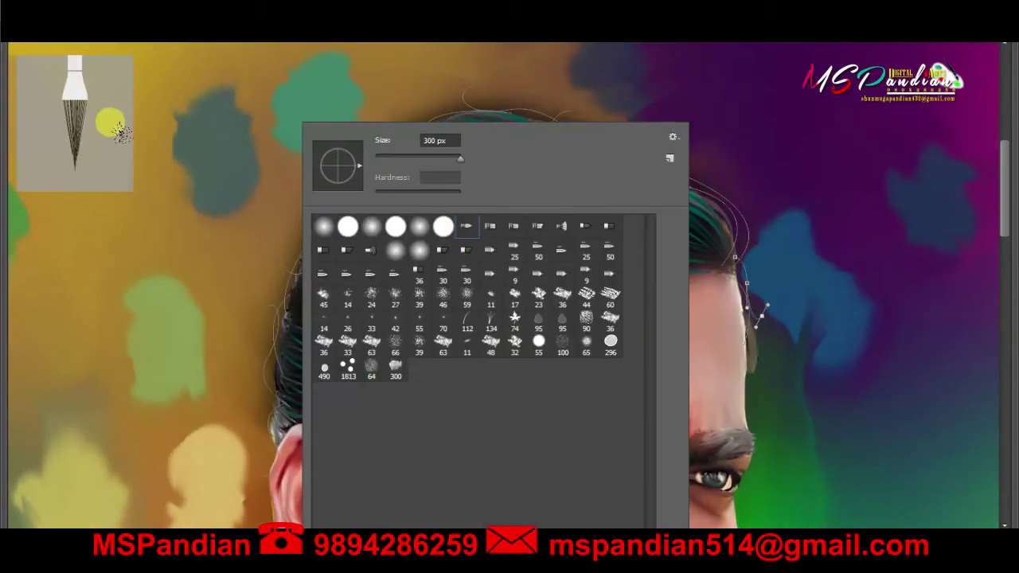
pyautogui.press('Return')
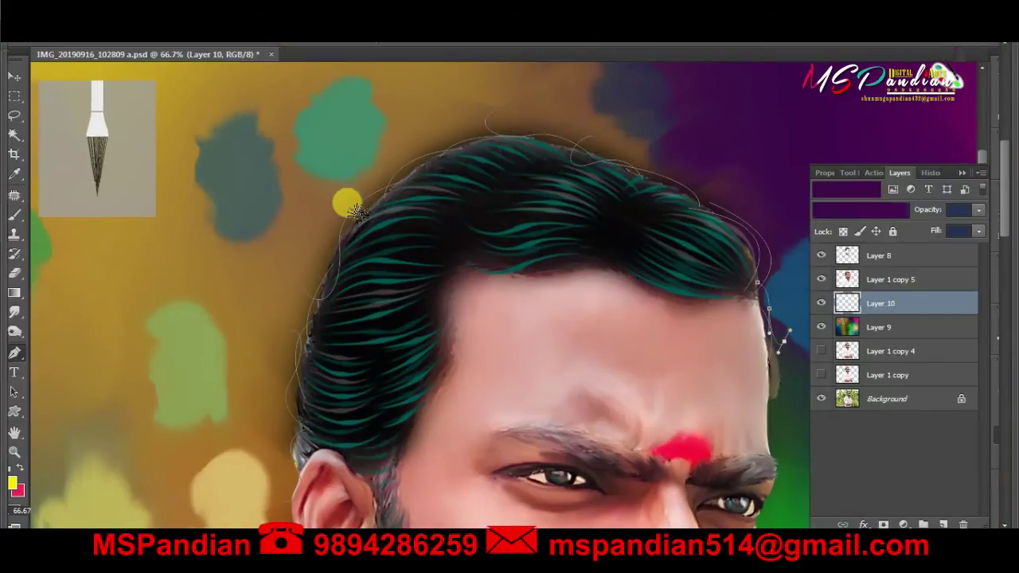
pyautogui.press('F6')
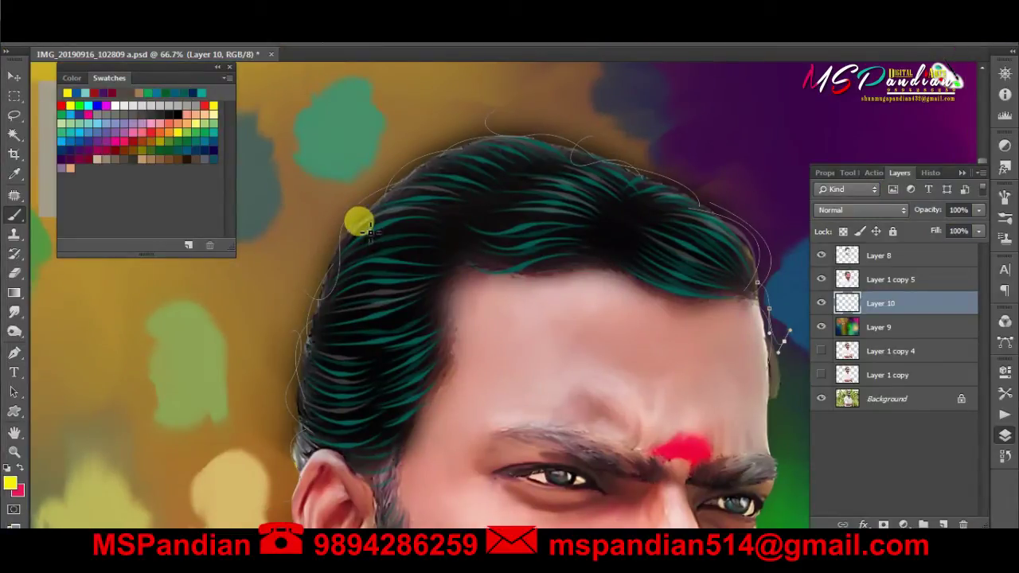
pyautogui.press('F5')
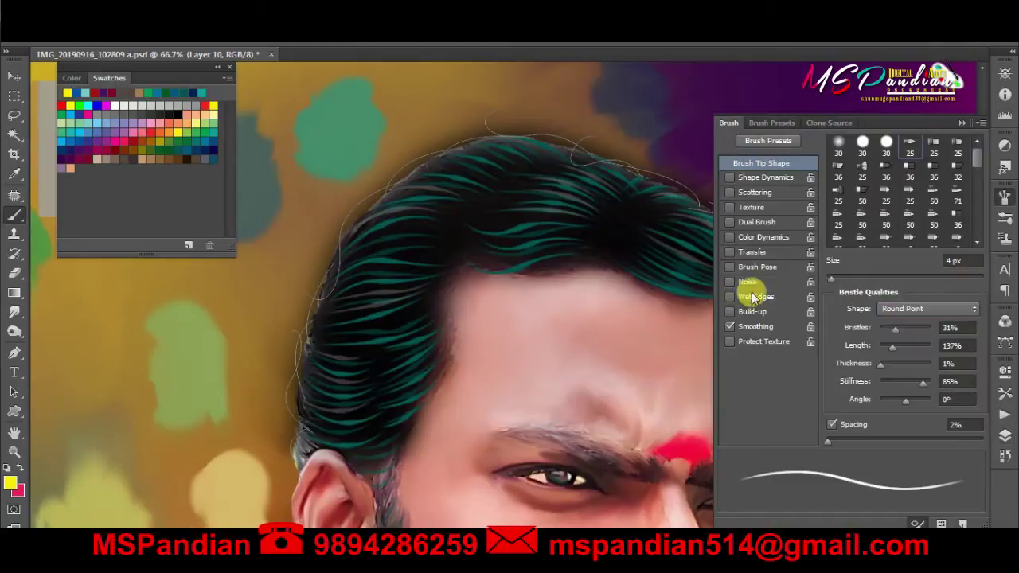
pyautogui.click(751, 252)
pyautogui.click(760, 163)
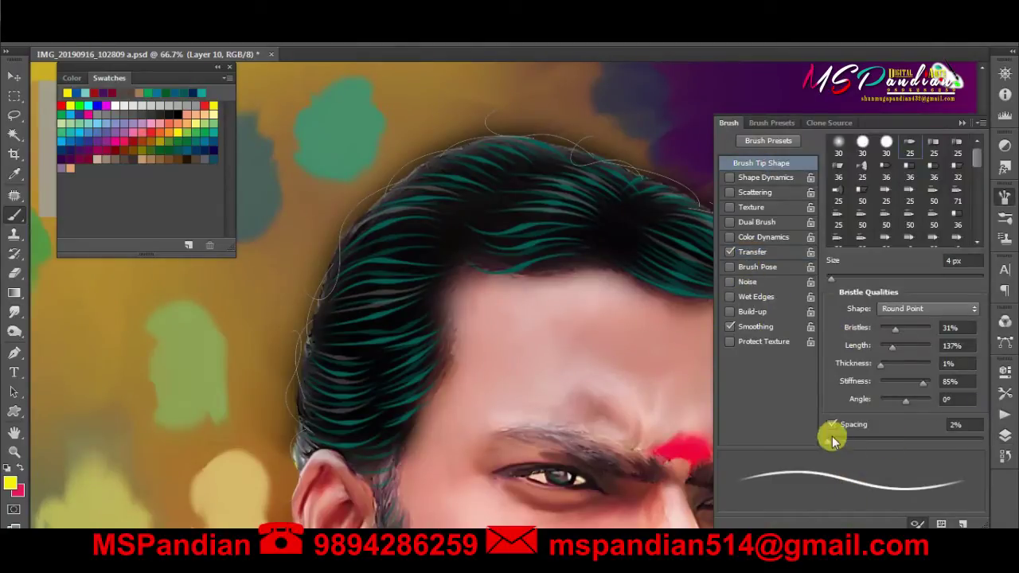
pyautogui.moveTo(925, 382); pyautogui.dragTo(905, 386)
# - Stroke the chosen hair subpath with the yellow brush
pyautogui.press('F5')
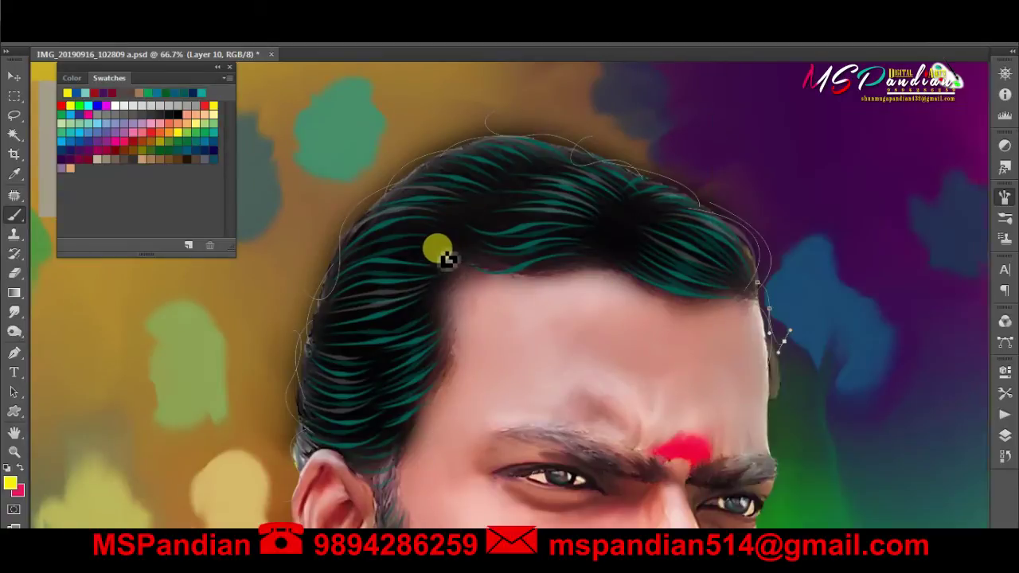
pyautogui.press('Tab')
pyautogui.rightClick(438, 268)
pyautogui.press('Escape')
pyautogui.rightClick(445, 312)
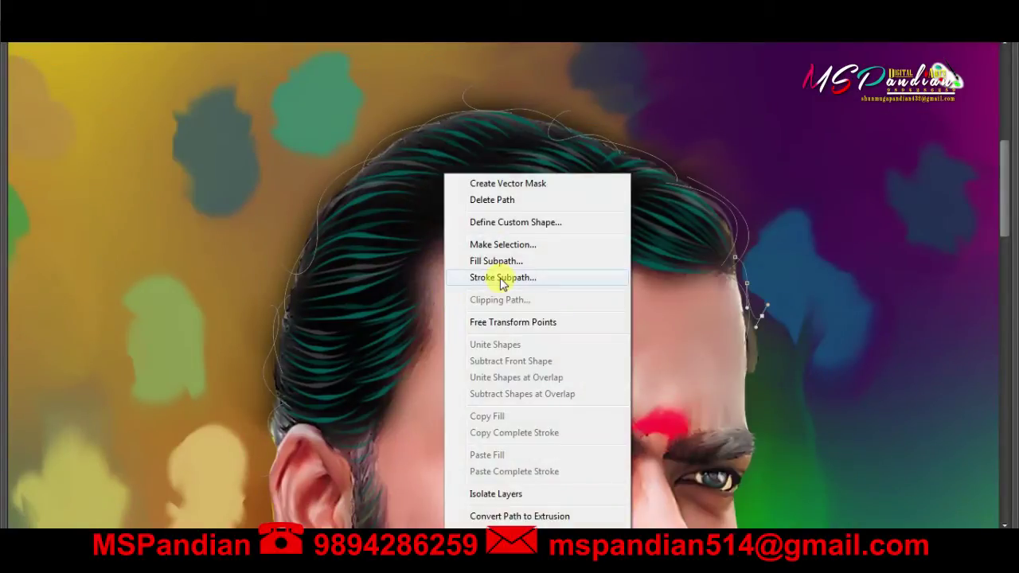
pyautogui.click(509, 278)
pyautogui.click(620, 191)
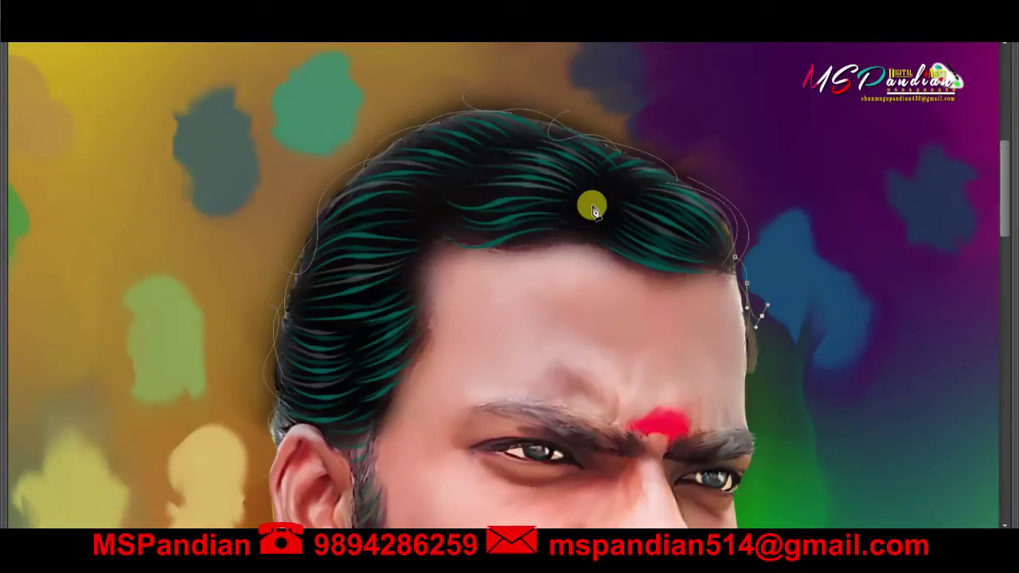
# - Stroke the whole hair path with the brush, then delete the path
pyautogui.rightClick(613, 220)
pyautogui.click(652, 275)
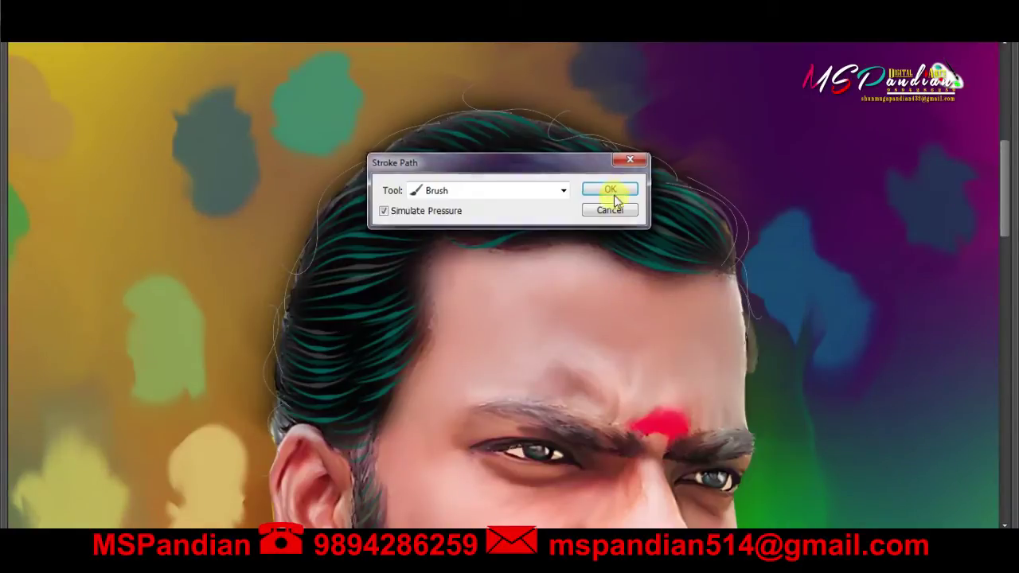
pyautogui.click(608, 191)
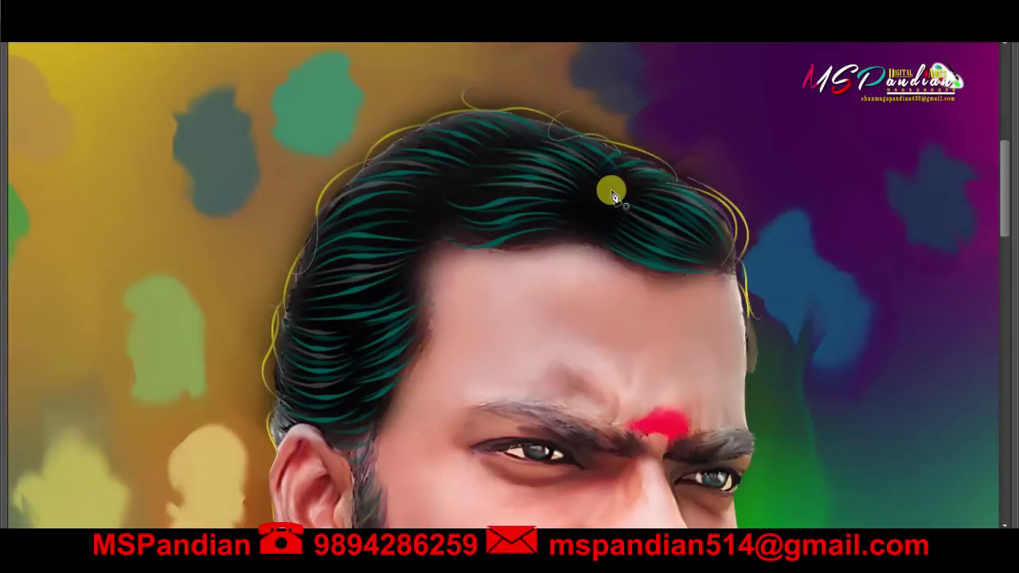
pyautogui.rightClick(612, 195)
pyautogui.click(648, 278)
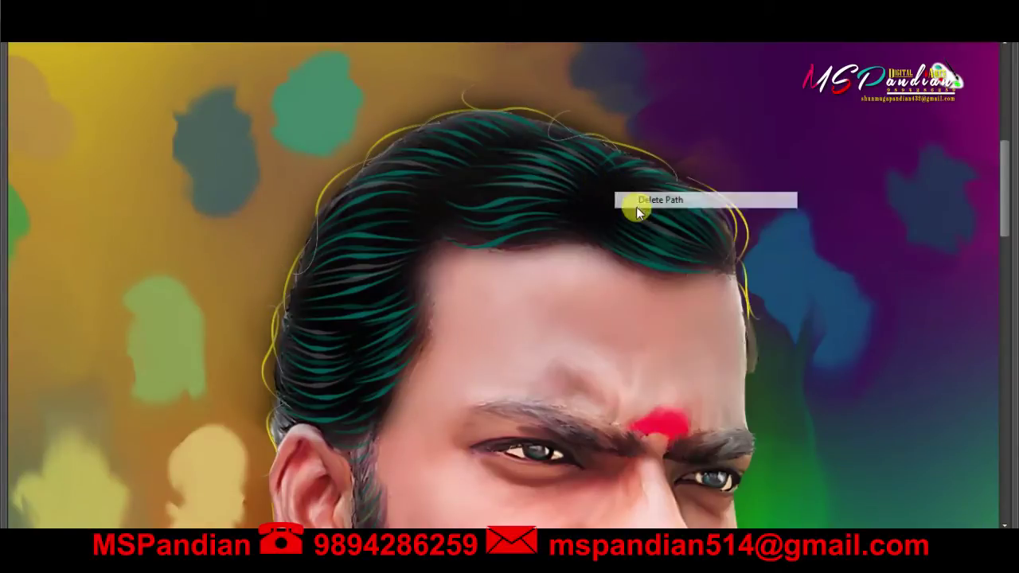
pyautogui.click(637, 205)
pyautogui.hotkey('ctrl', '-')
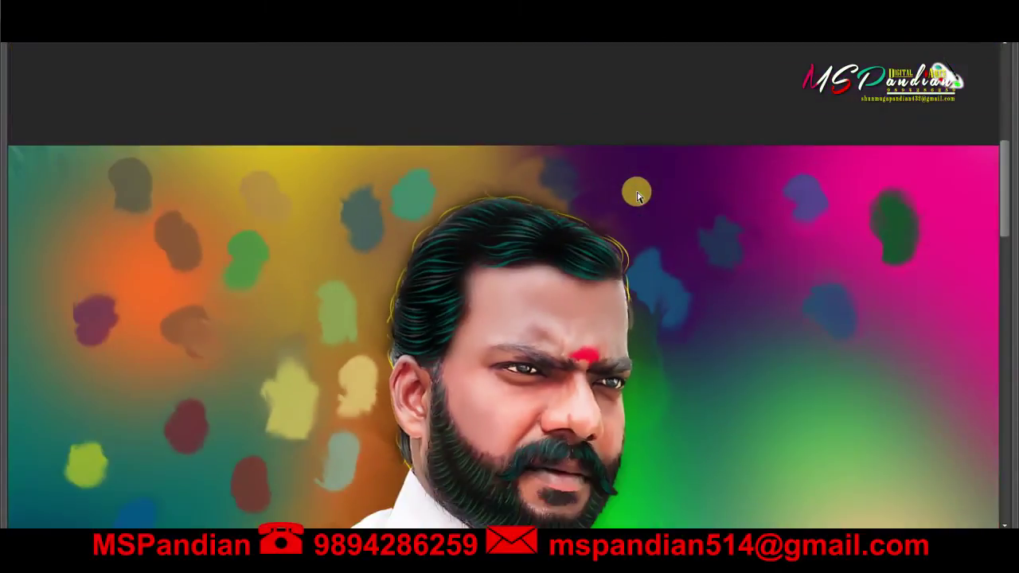
# - Make white the painting colour and draw a curved strand path at the hair edge
pyautogui.press('f')
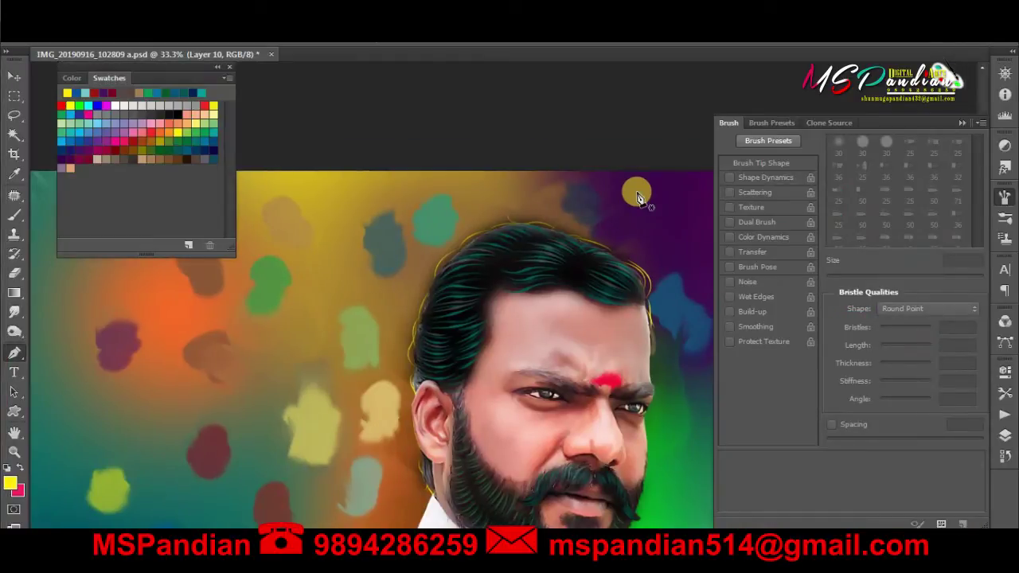
pyautogui.click(120, 105)
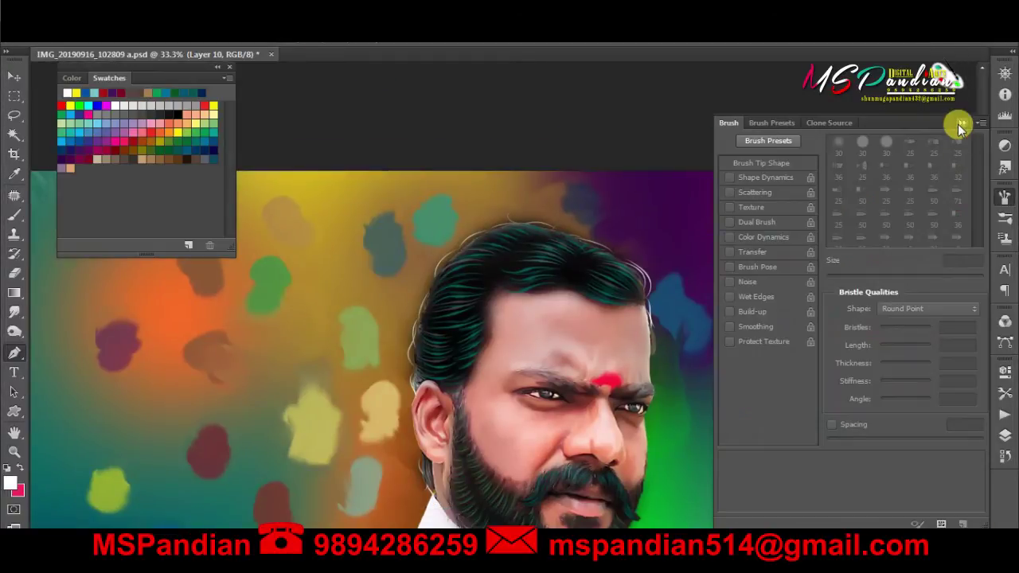
pyautogui.click(962, 122)
pyautogui.hotkey('ctrl', '+')
pyautogui.press('f')
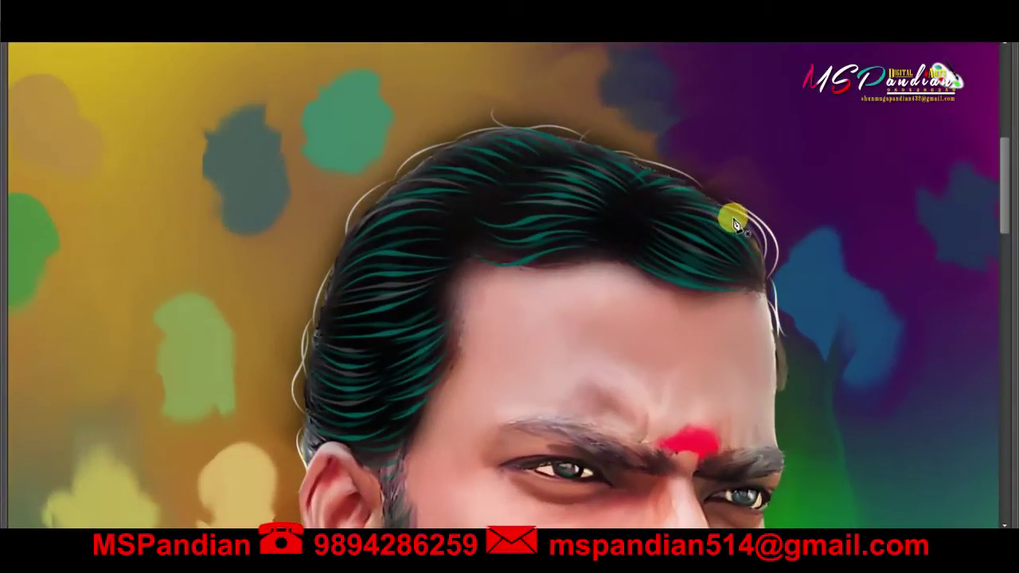
pyautogui.moveTo(685, 187); pyautogui.dragTo(657, 188)
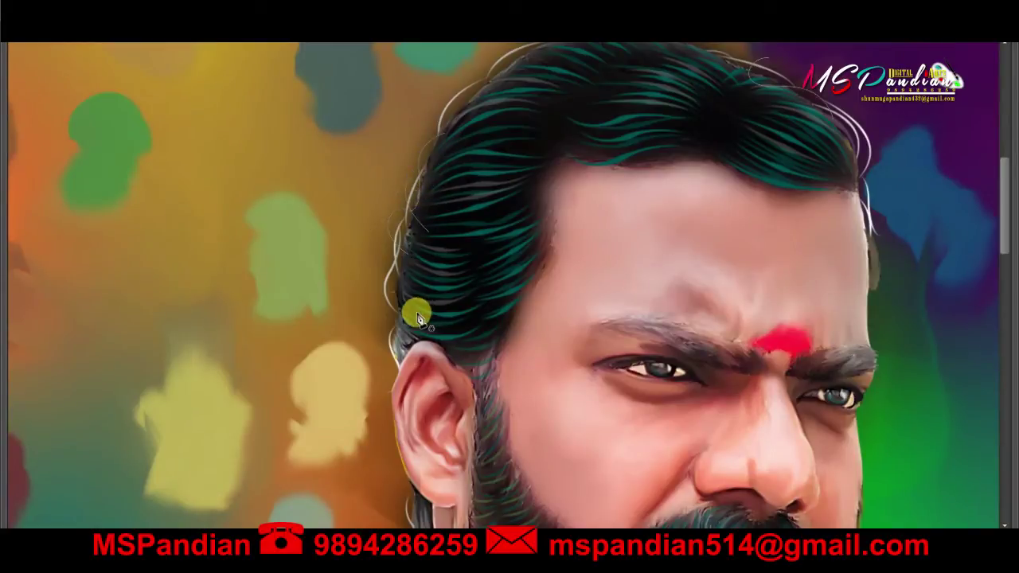
# - Stroke the strand path with the white brush and delete the path
pyautogui.scroll(3, 414, 310)
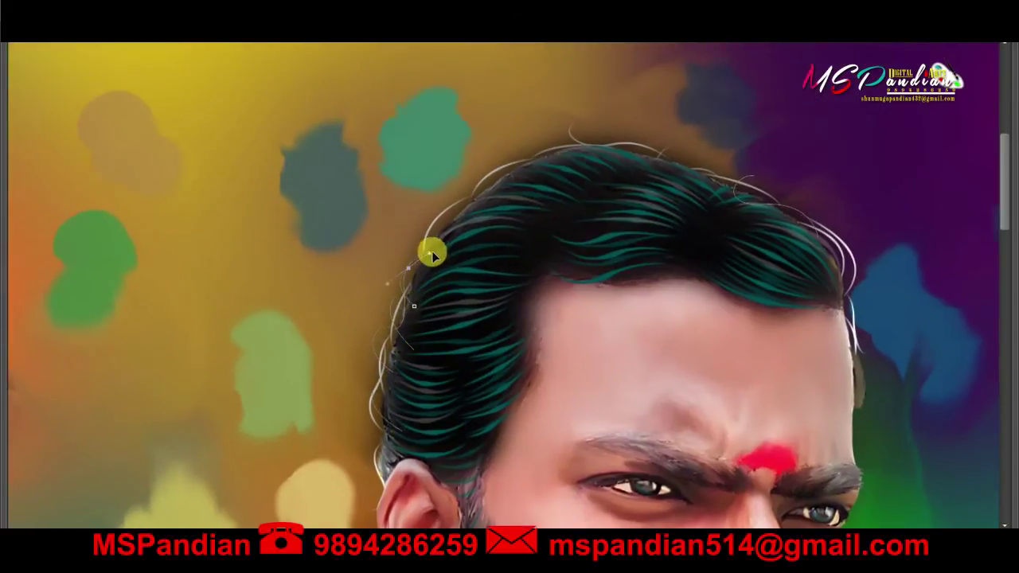
pyautogui.rightClick(466, 243)
pyautogui.click(509, 339)
pyautogui.click(609, 190)
pyautogui.rightClick(499, 172)
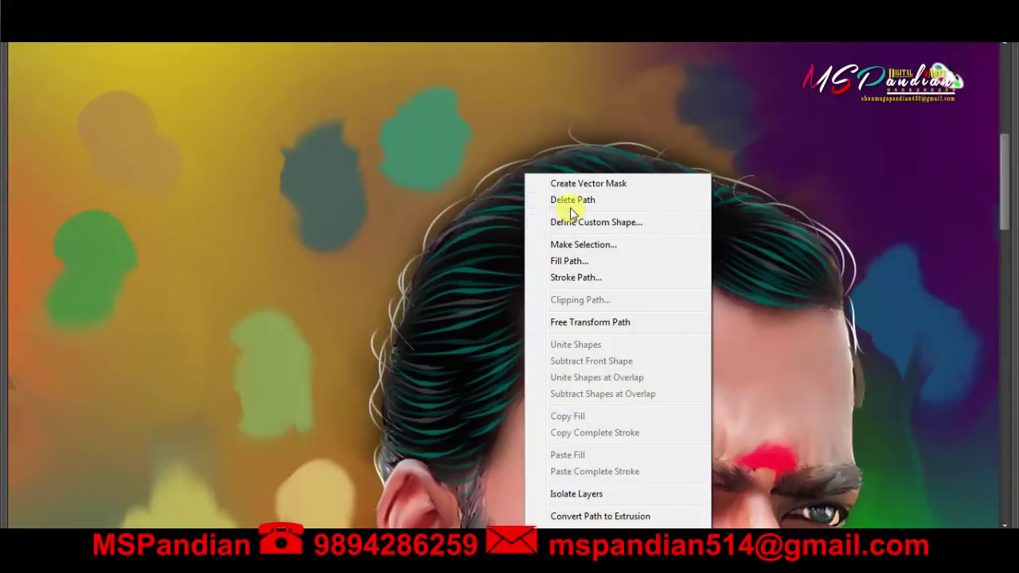
pyautogui.click(557, 200)
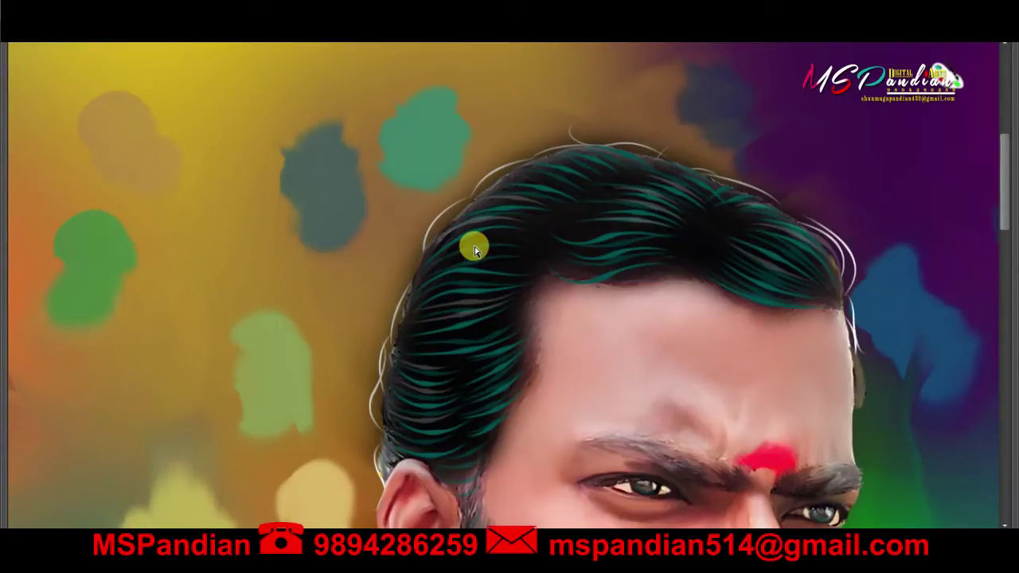
# - Add a new empty layer for more strands
pyautogui.hotkey('ctrl', 'shift', 'n')
pyautogui.press('Return')
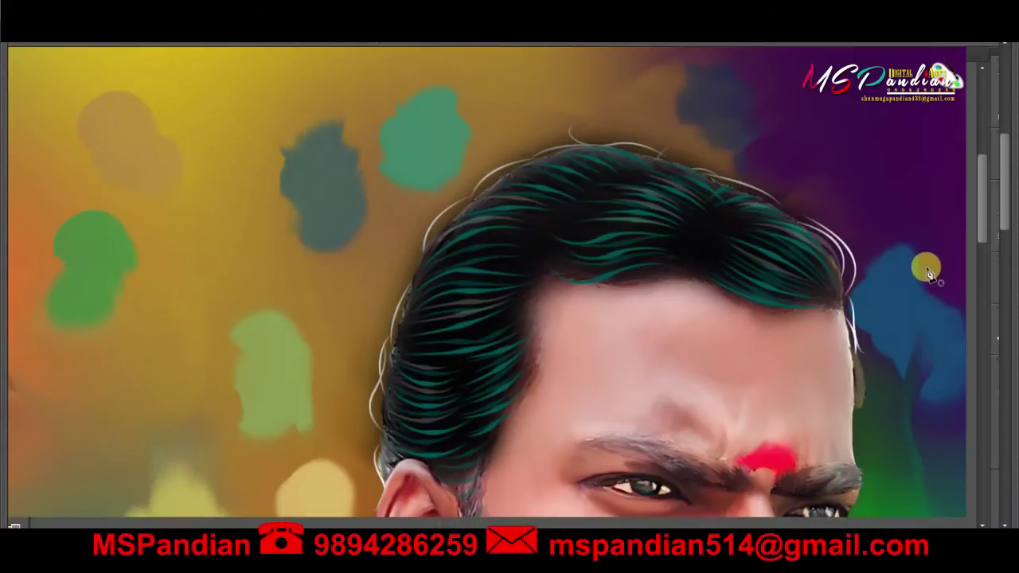
pyautogui.press('Tab')
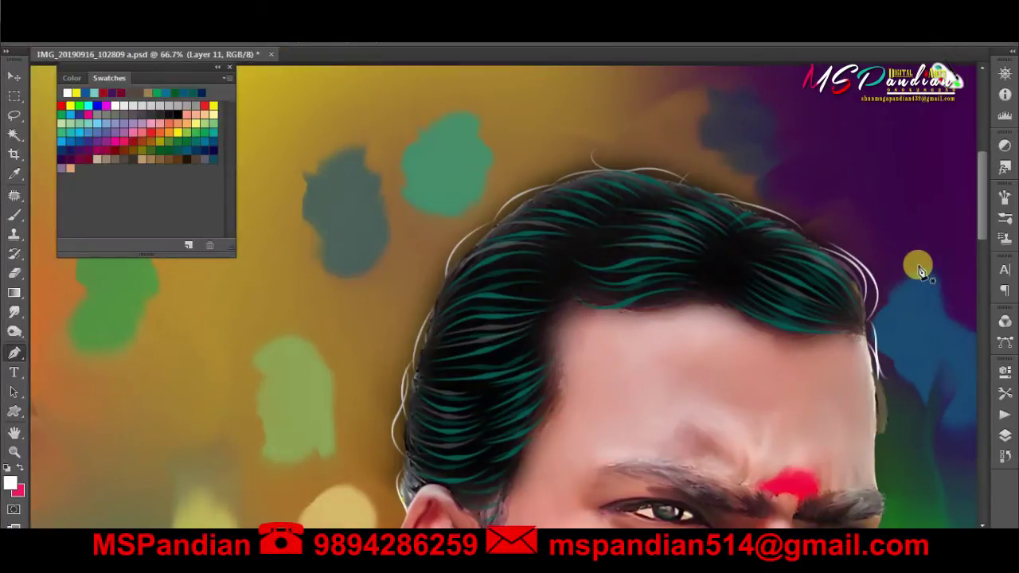
# - Move Layer 11 up to sit just below Layer 8
pyautogui.press('F7')
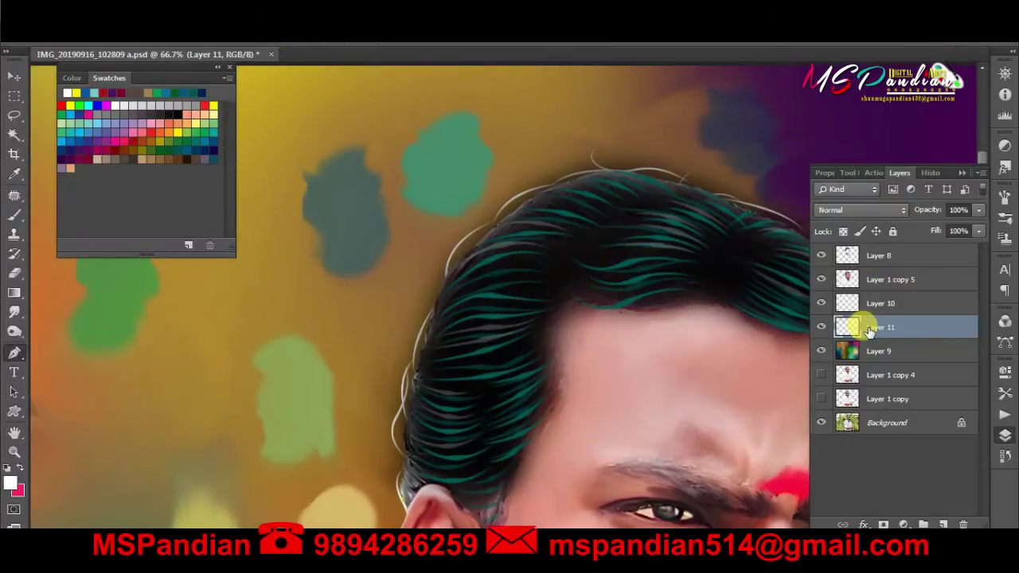
pyautogui.hotkey('ctrl', ']')
pyautogui.hotkey('ctrl', ']')
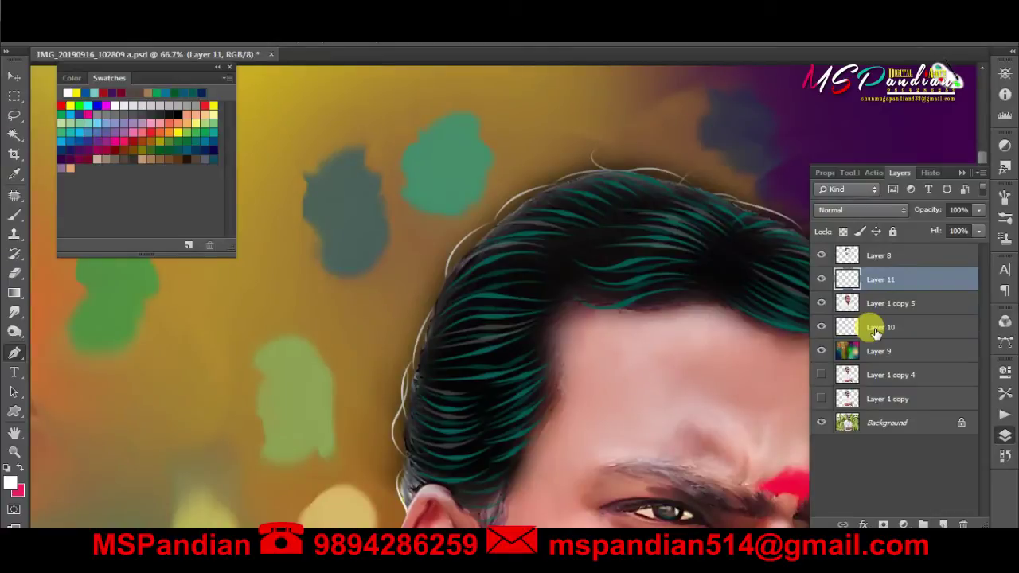
pyautogui.press('F7')
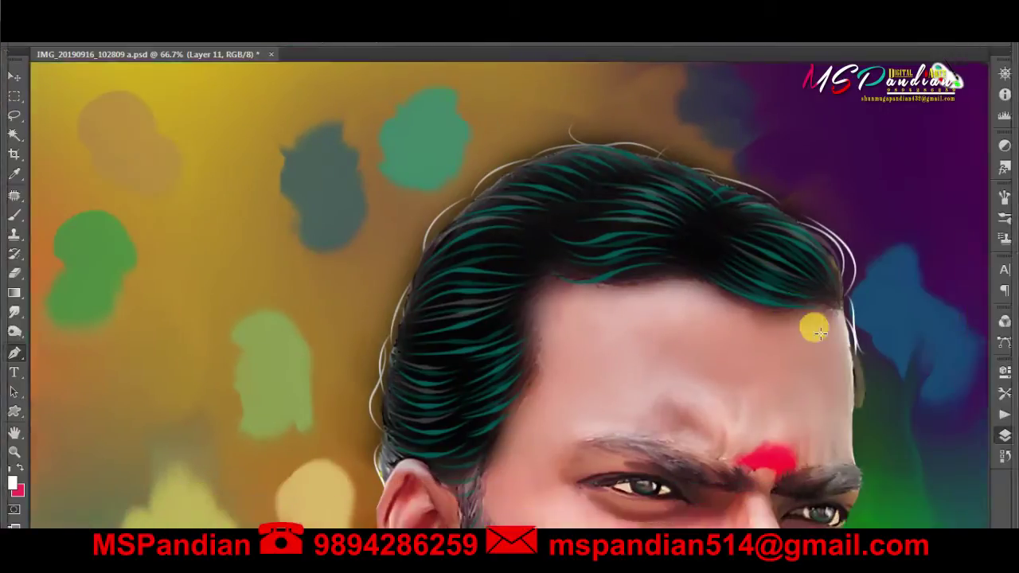
pyautogui.press('F7')
pyautogui.press('Tab')
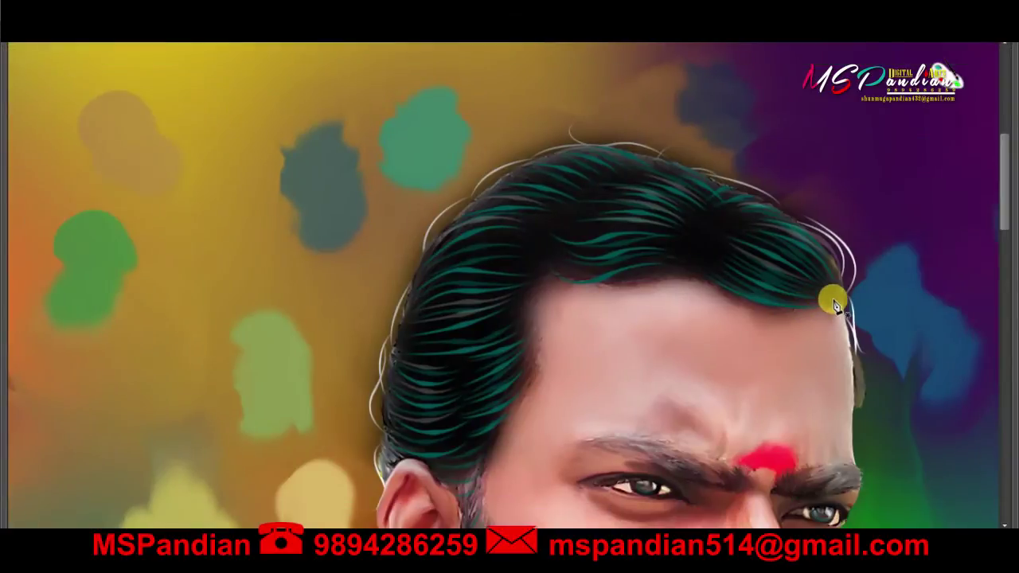
# - Draw several curved strand paths across the top of the hair
pyautogui.click(834, 302)
pyautogui.moveTo(764, 243)
pyautogui.mouseDown()
pyautogui.moveTo(698, 237)
pyautogui.moveTo(738, 213)
pyautogui.mouseUp()
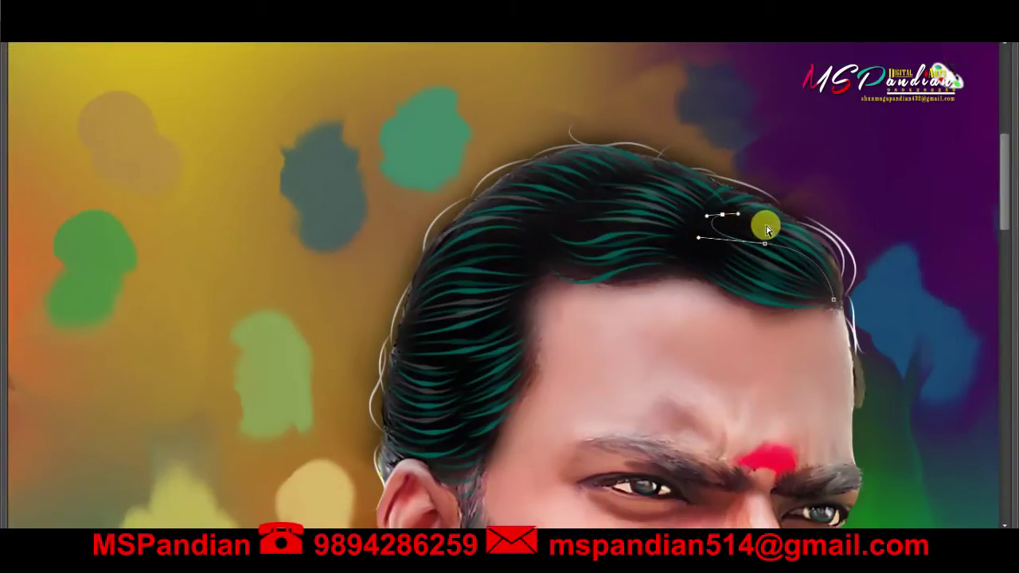
pyautogui.click(818, 295)
pyautogui.moveTo(725, 281)
pyautogui.mouseDown()
pyautogui.moveTo(692, 252)
pyautogui.moveTo(666, 247)
pyautogui.mouseUp()
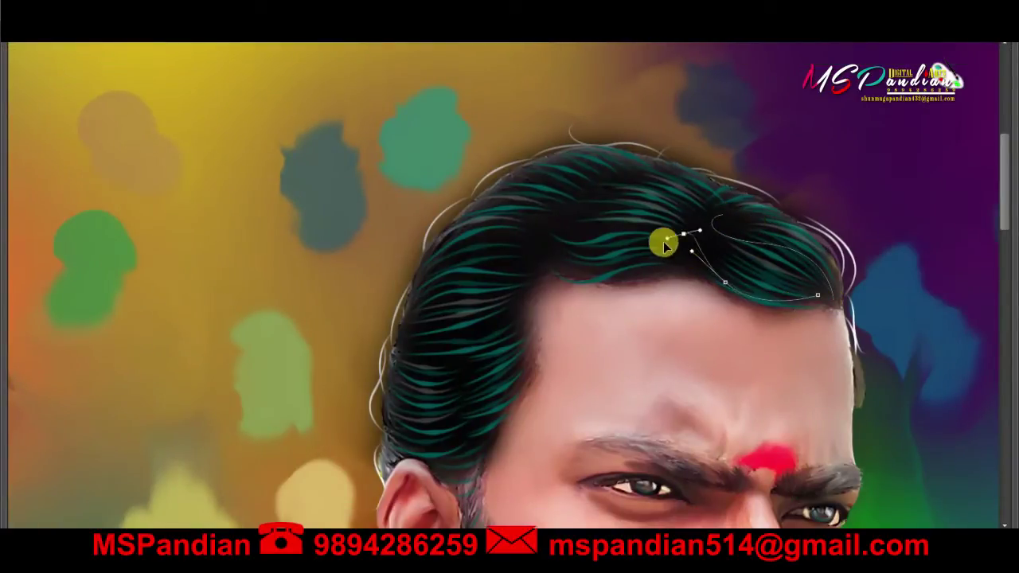
pyautogui.press('Escape')
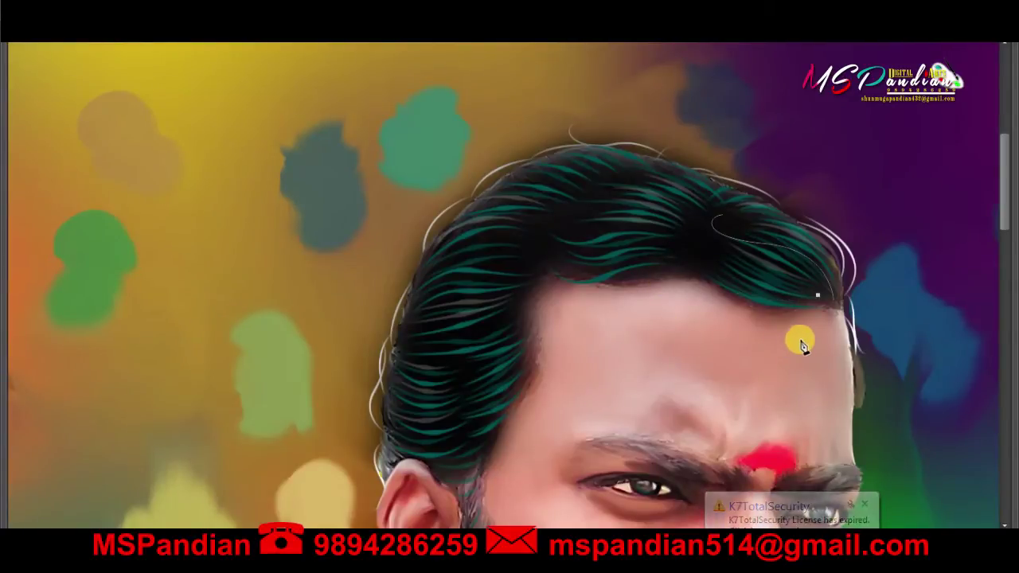
pyautogui.moveTo(741, 273); pyautogui.dragTo(707, 284)
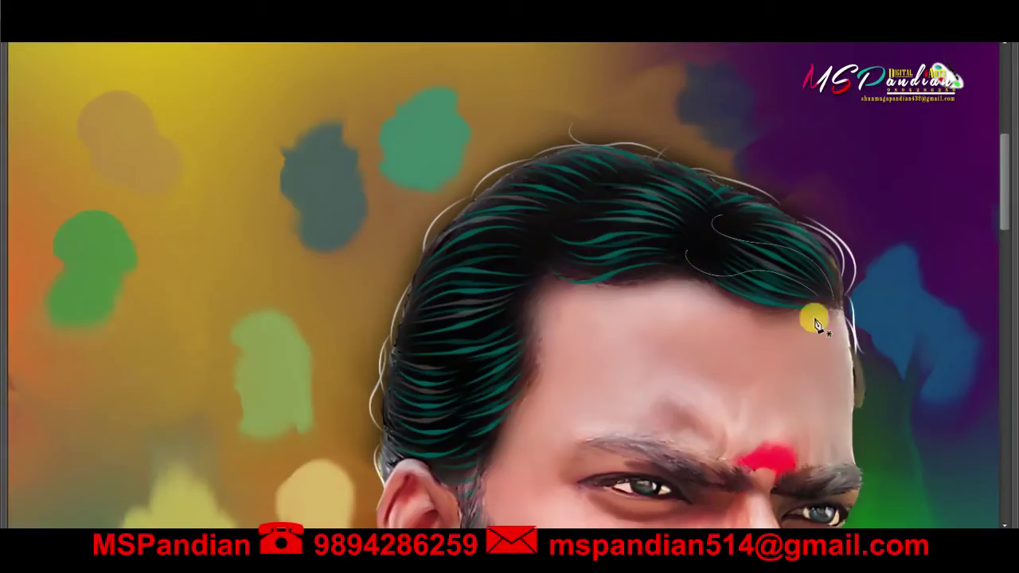
pyautogui.moveTo(836, 291); pyautogui.dragTo(793, 228)
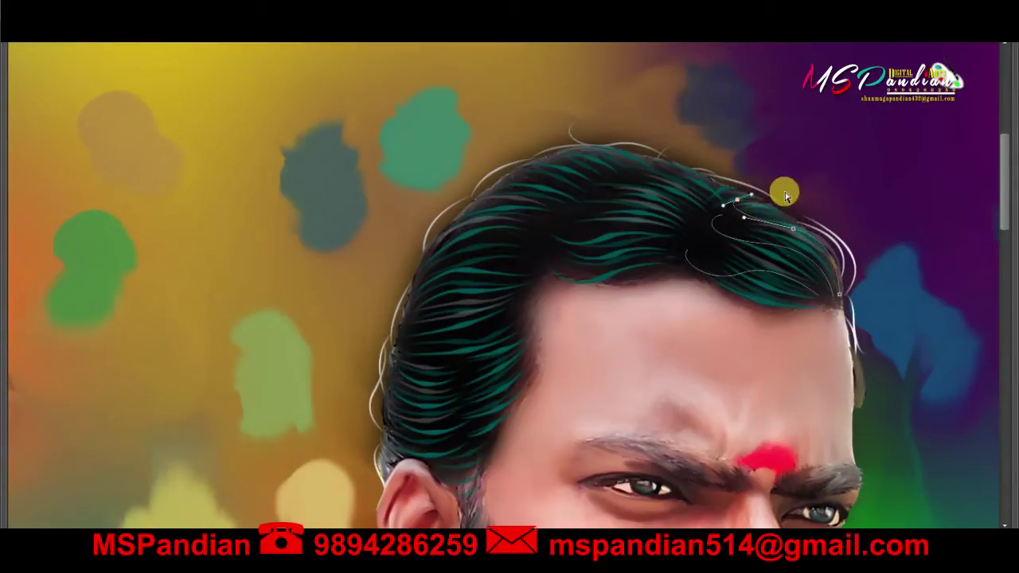
pyautogui.moveTo(743, 298); pyautogui.dragTo(803, 346)
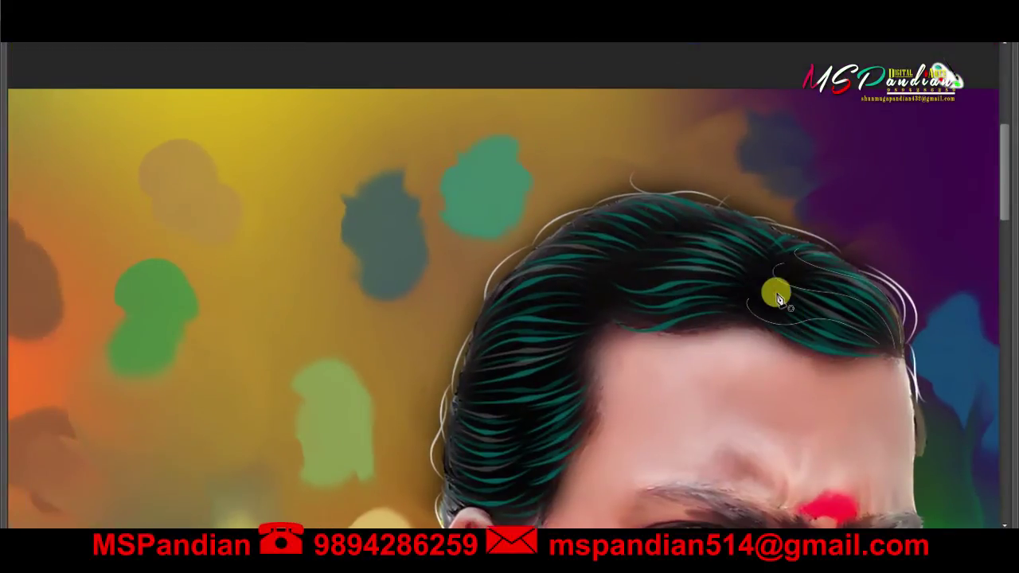
# - Draw more curved strand paths sweeping toward the left hairline
pyautogui.click(769, 250)
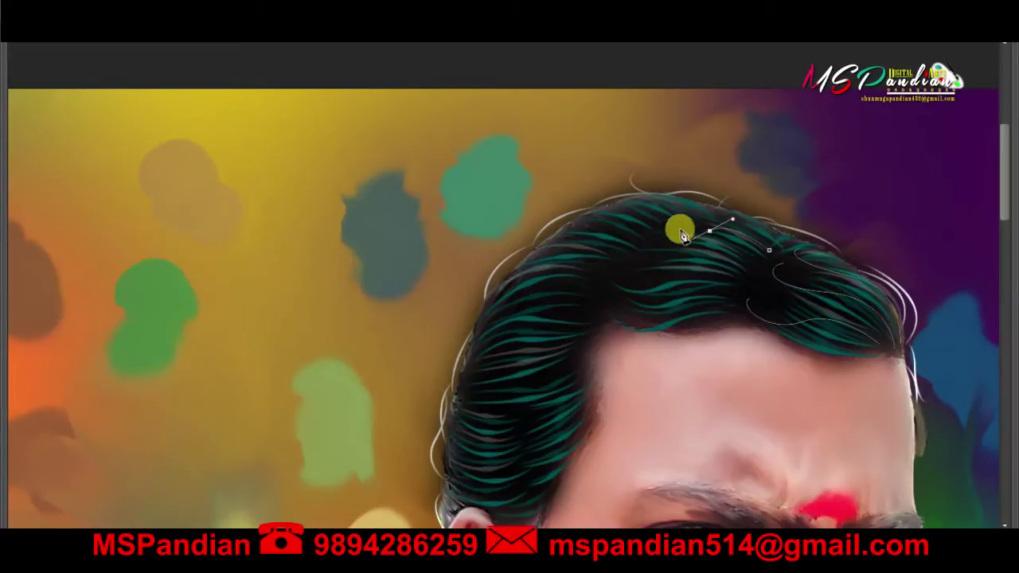
pyautogui.moveTo(681, 232); pyautogui.dragTo(664, 200)
pyautogui.click(740, 266)
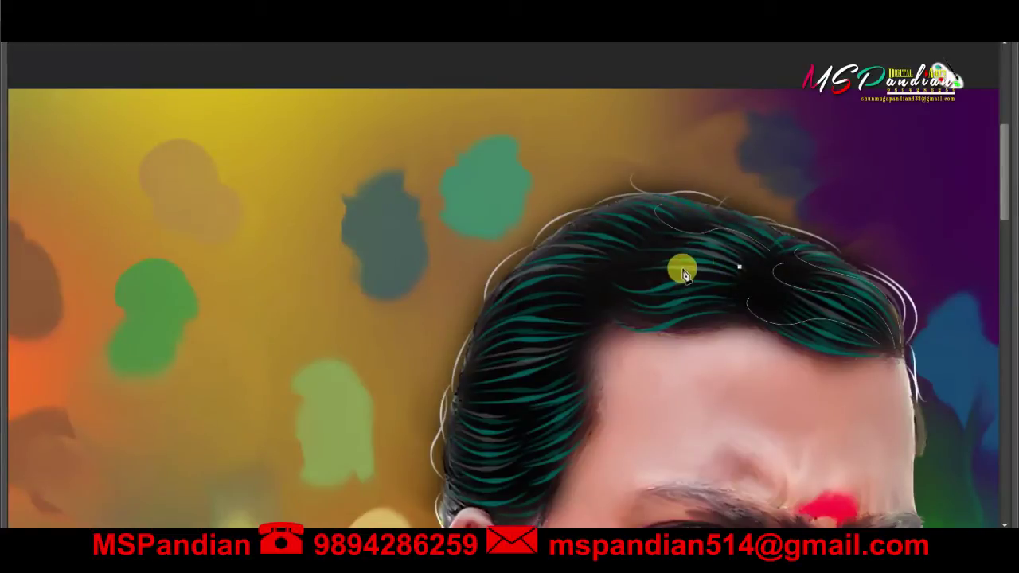
pyautogui.moveTo(627, 255); pyautogui.dragTo(653, 307)
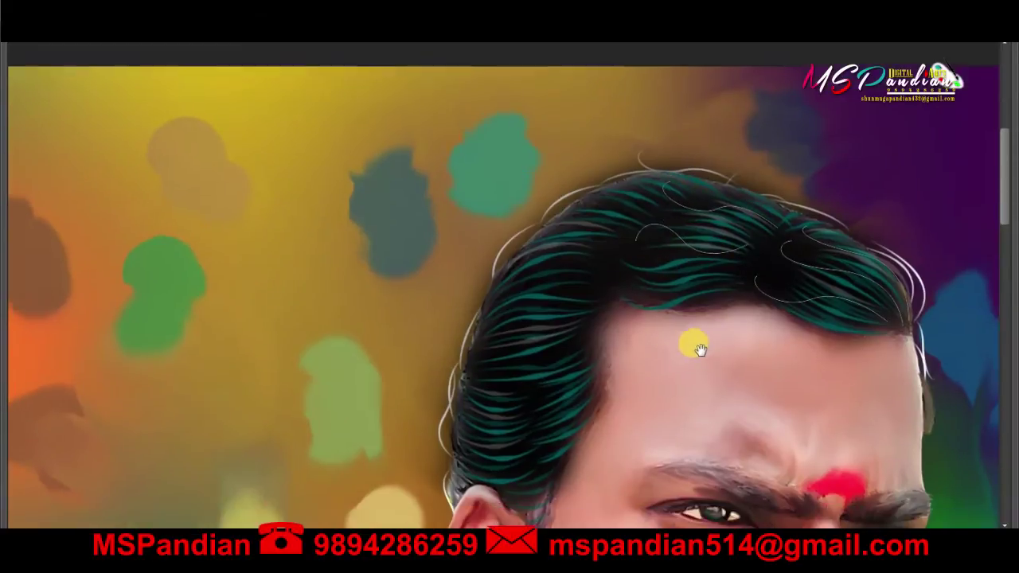
pyautogui.scroll(-1, 693, 345)
pyautogui.moveTo(521, 213); pyautogui.dragTo(532, 177)
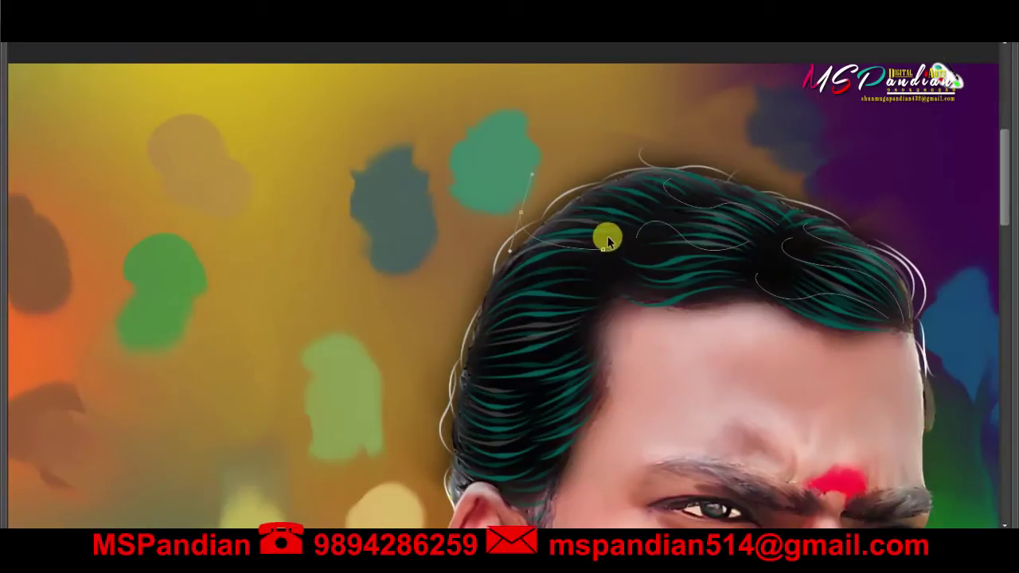
# - Draw further strand paths along the left edge of the hair
pyautogui.click(638, 212)
pyautogui.scroll(-5, 502, 316)
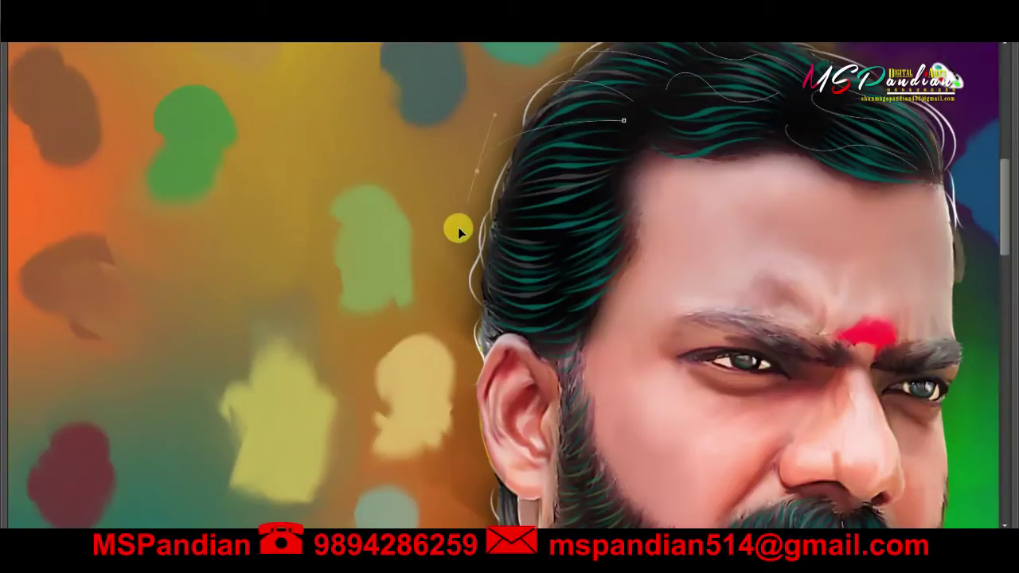
pyautogui.click(537, 277)
pyautogui.click(554, 223)
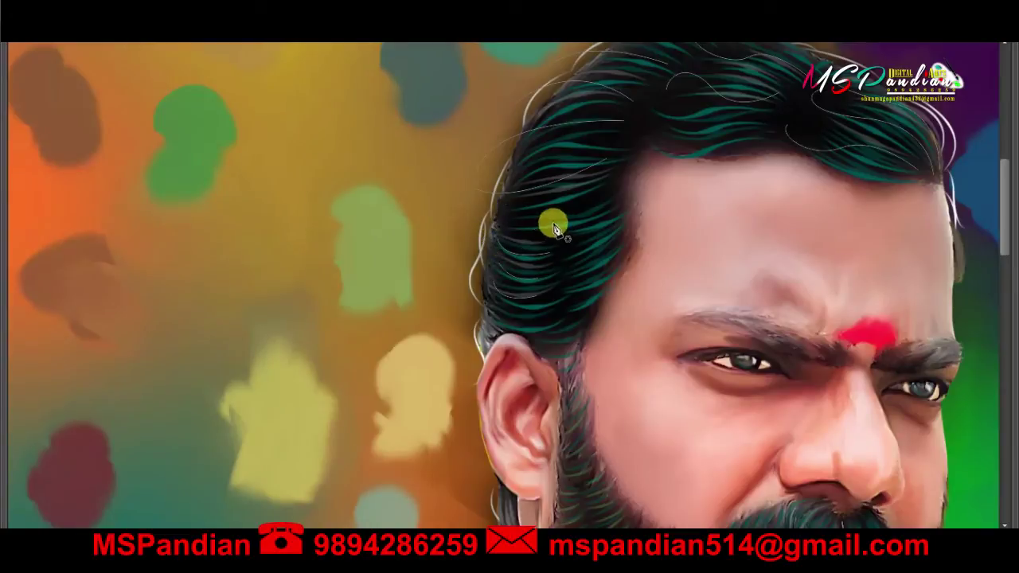
pyautogui.moveTo(519, 224); pyautogui.dragTo(495, 211)
pyautogui.press('Return')
pyautogui.click(516, 307)
pyautogui.moveTo(513, 294)
pyautogui.mouseDown()
pyautogui.moveTo(488, 268)
pyautogui.moveTo(497, 255)
pyautogui.mouseUp()
# - Stroke all strand paths with the white brush, delete them, and zoom out
pyautogui.rightClick(471, 220)
pyautogui.click(490, 282)
pyautogui.press('Return')
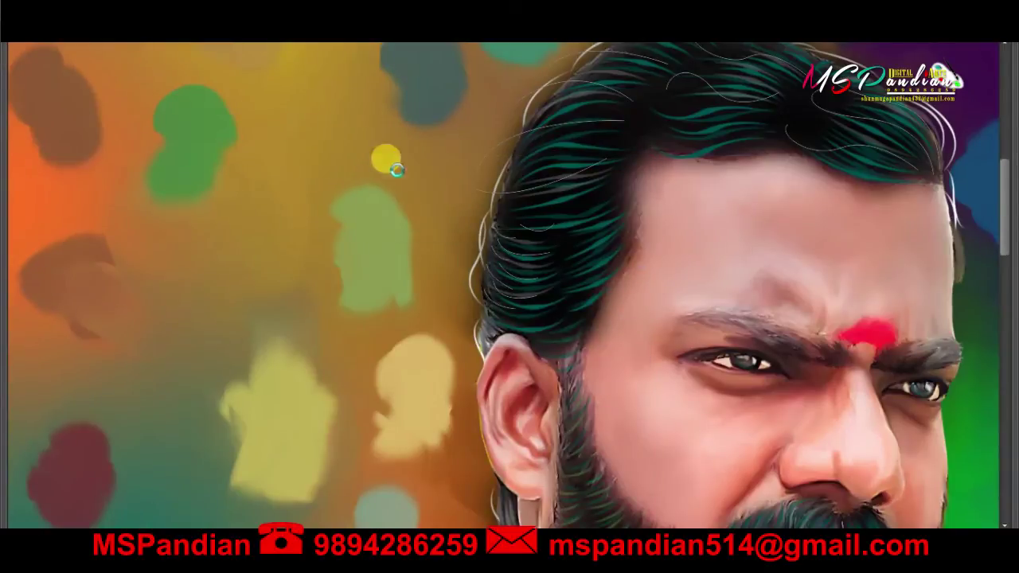
pyautogui.rightClick(316, 165)
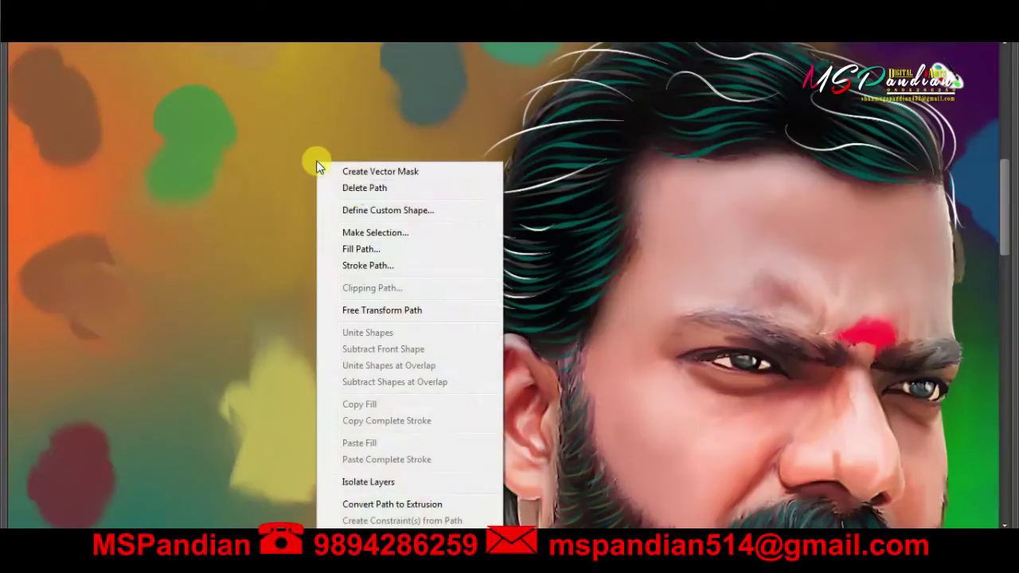
pyautogui.click(344, 187)
pyautogui.hotkey('ctrl', '-')
# - Draw a three-point strand path along the hair's left edge and paint it white
pyautogui.hotkey('ctrl', '-')
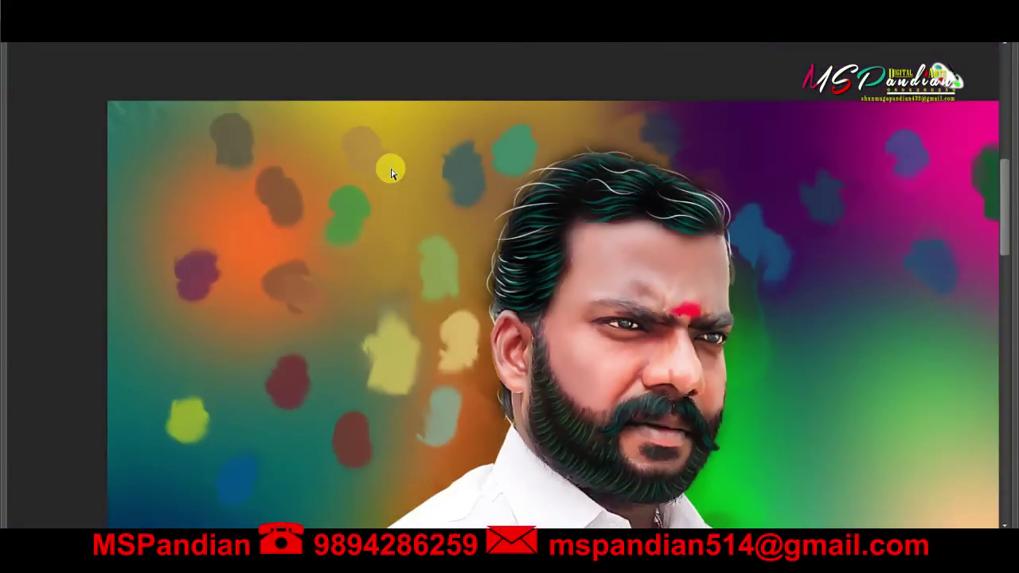
pyautogui.hotkey('ctrl', '-')
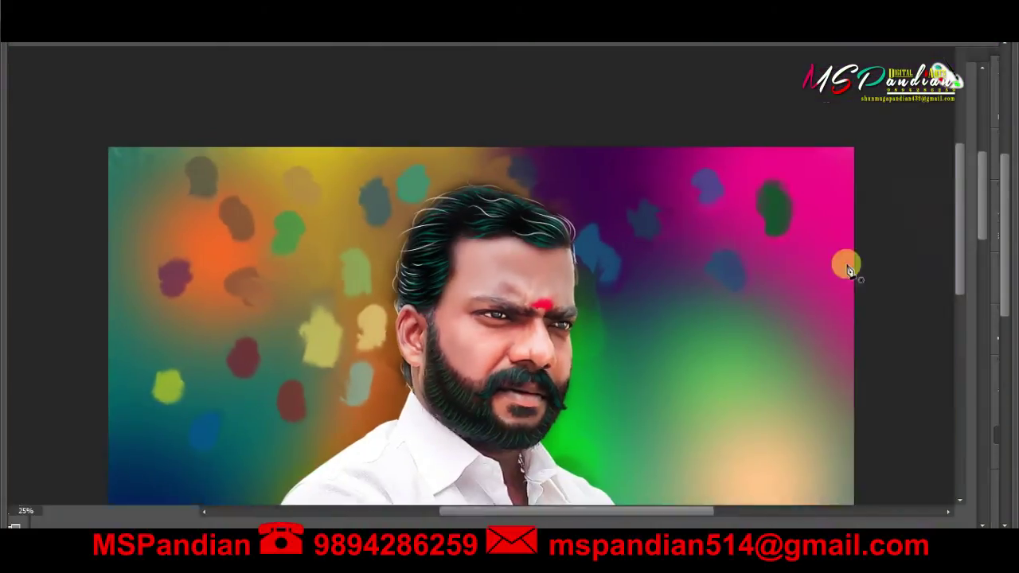
pyautogui.press('Tab')
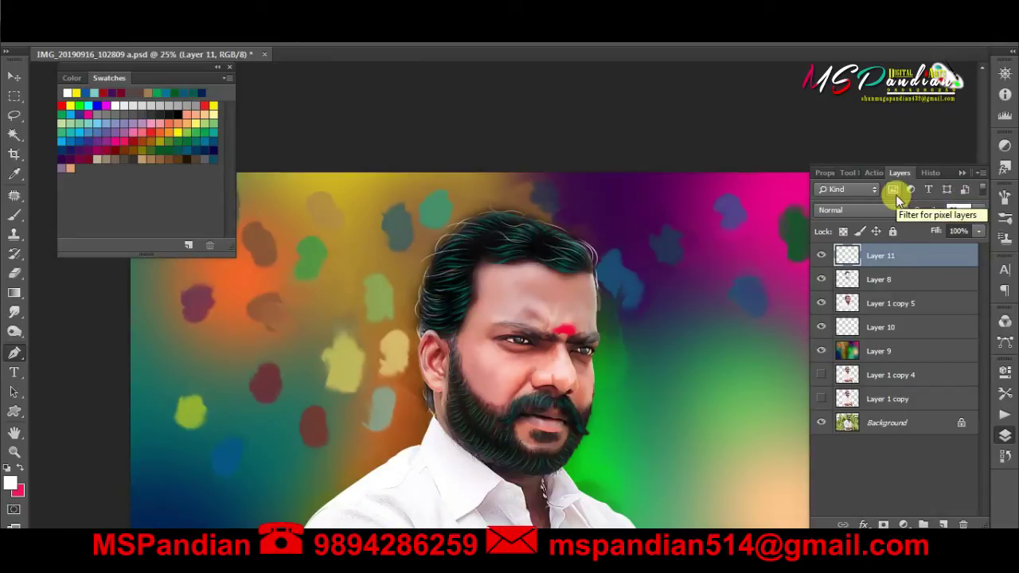
pyautogui.press('Tab')
pyautogui.press('f')
pyautogui.hotkey('ctrl', '+')
pyautogui.hotkey('ctrl', '+')
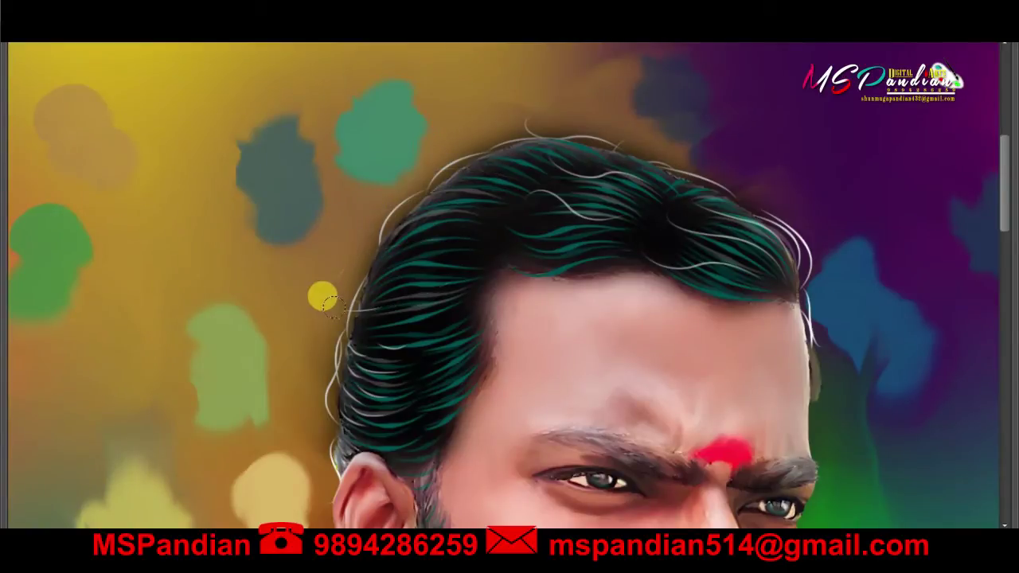
pyautogui.click(483, 232)
pyautogui.click(404, 255)
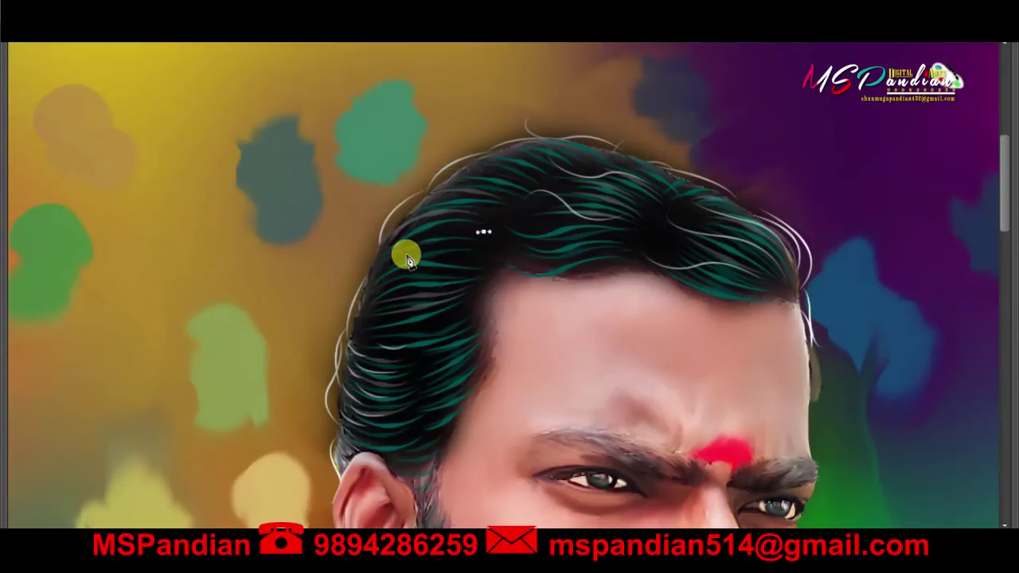
pyautogui.click(373, 288)
pyautogui.press('Return')
# - Stroke another curved strand over the left hair in white and delete its path
pyautogui.click(461, 314)
pyautogui.moveTo(382, 331)
pyautogui.mouseDown()
pyautogui.moveTo(362, 300)
pyautogui.moveTo(338, 307)
pyautogui.mouseUp()
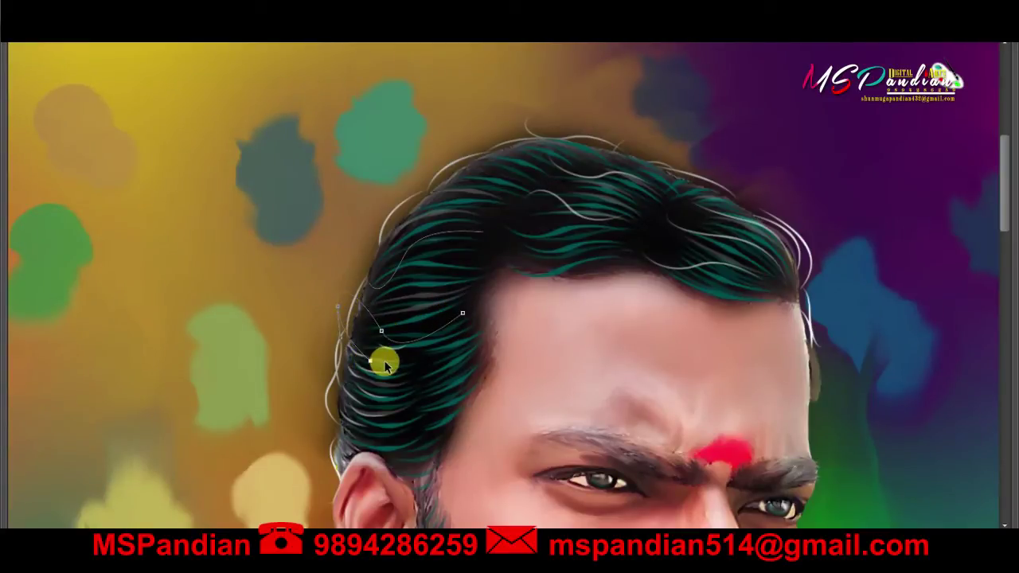
pyautogui.rightClick(422, 358)
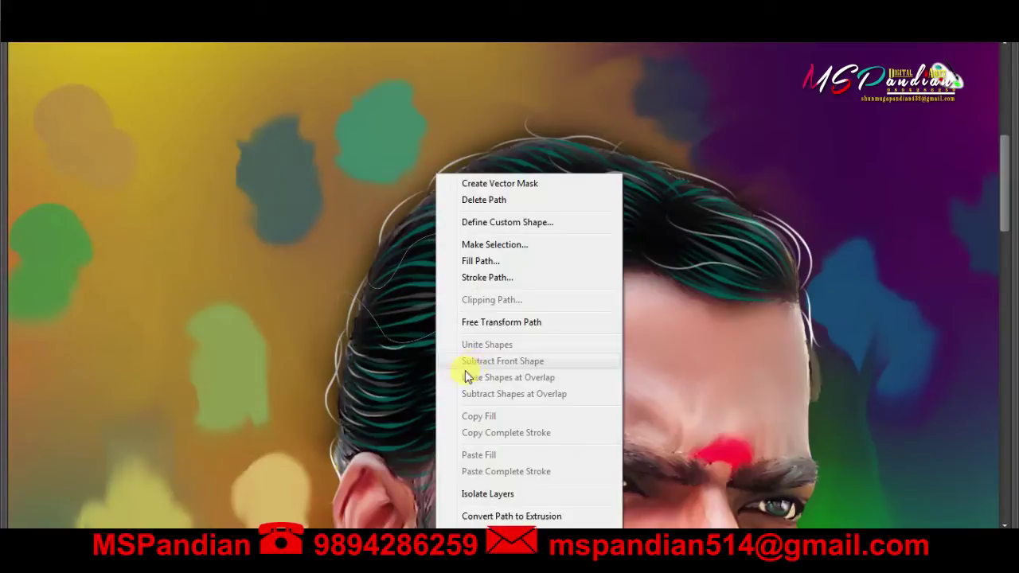
pyautogui.click(467, 268)
pyautogui.click(605, 194)
pyautogui.rightClick(510, 249)
pyautogui.click(557, 202)
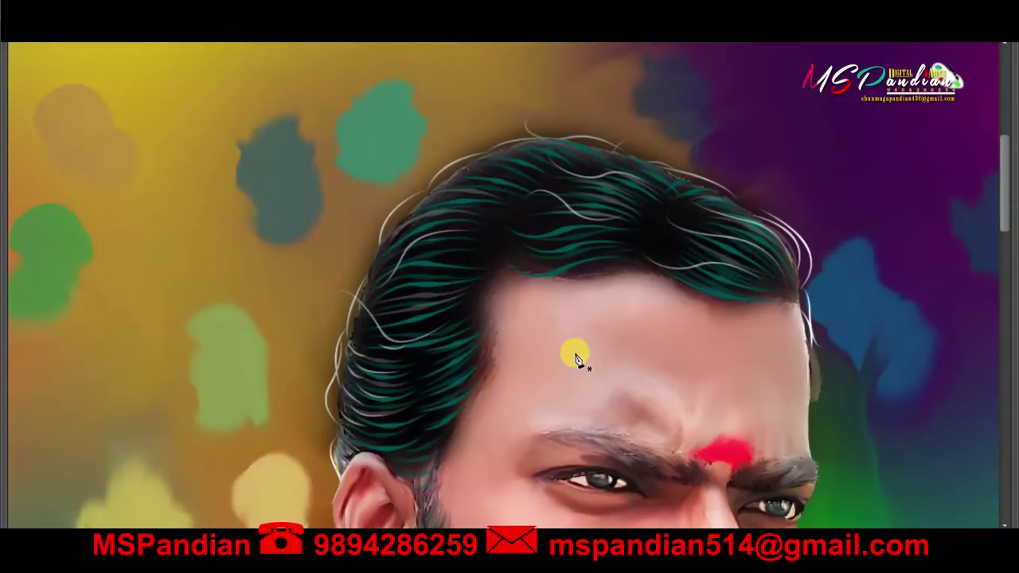
pyautogui.scroll(-2, 557, 394)
pyautogui.scroll(-1, 469, 398)
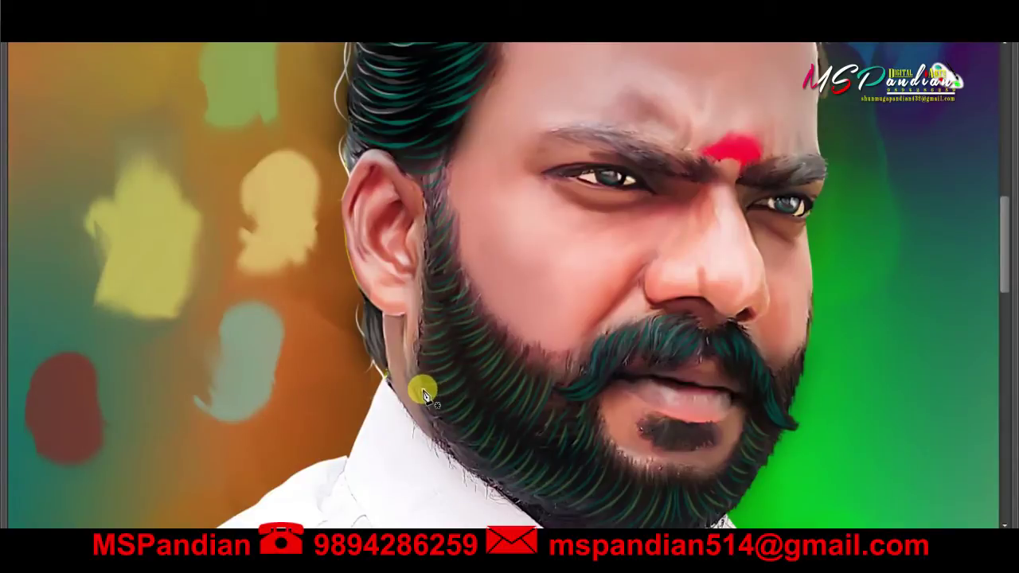
# - Draw a curved path following the edge of the beard
pyautogui.click(422, 390)
pyautogui.moveTo(443, 392)
pyautogui.mouseDown()
pyautogui.moveTo(430, 412)
pyautogui.moveTo(421, 407)
pyautogui.mouseUp()
pyautogui.scroll(-2, 415, 414)
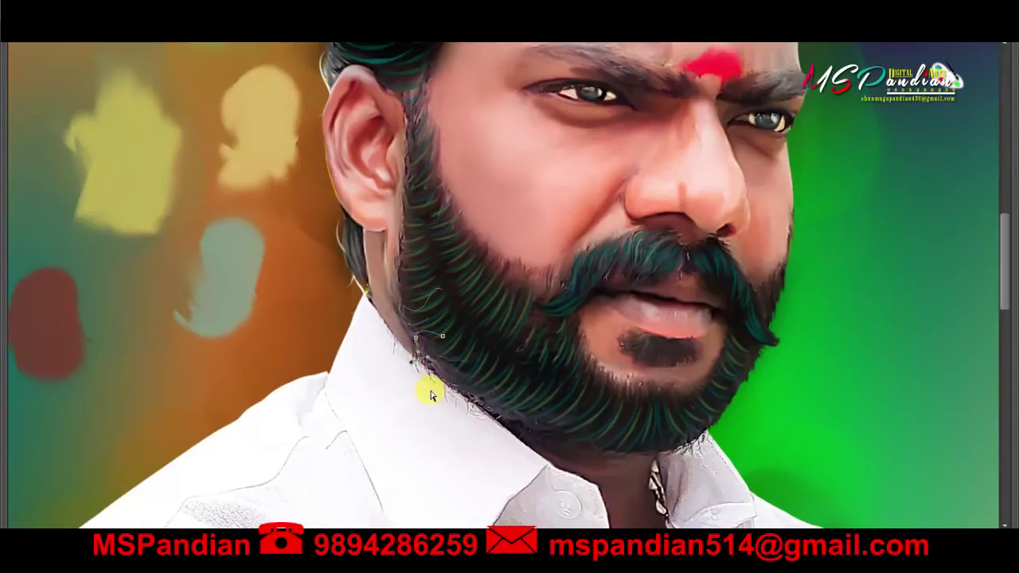
pyautogui.scroll(-2, 442, 341)
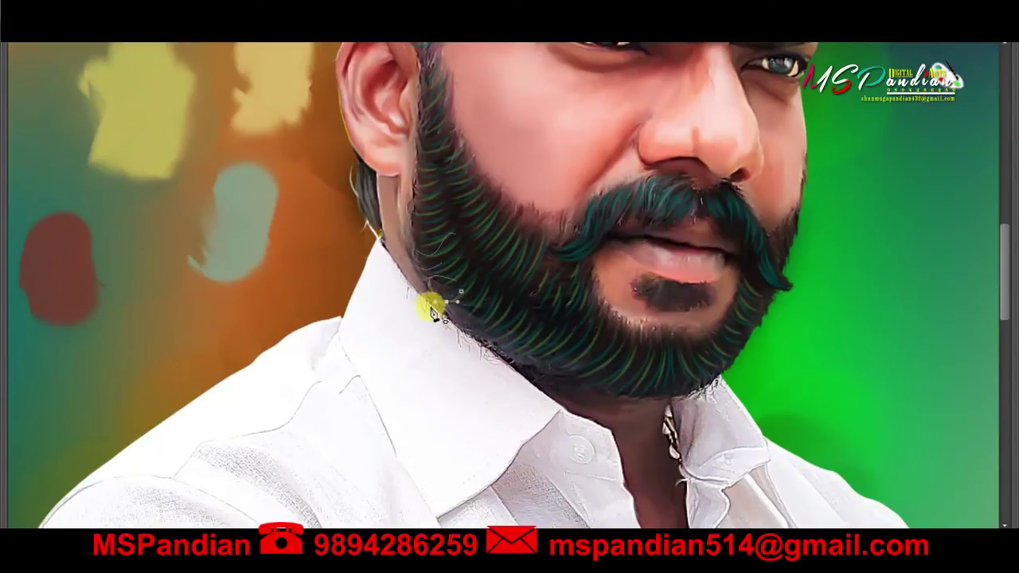
pyautogui.moveTo(466, 309)
pyautogui.mouseDown()
pyautogui.moveTo(452, 319)
pyautogui.moveTo(509, 341)
pyautogui.moveTo(490, 347)
pyautogui.mouseUp()
pyautogui.scroll(1, 534, 359)
pyautogui.scroll(1, 504, 296)
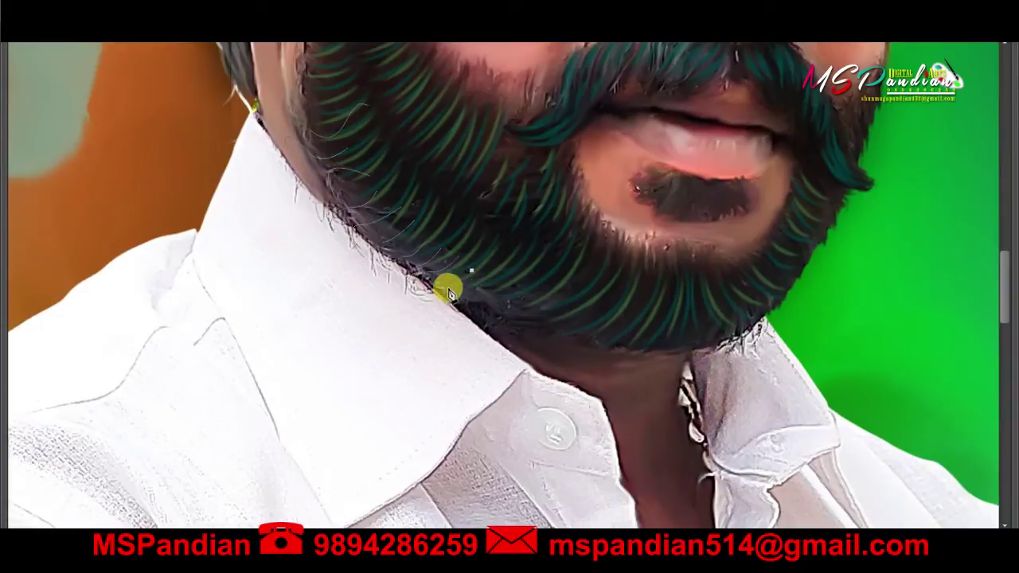
pyautogui.moveTo(484, 285); pyautogui.dragTo(452, 296)
pyautogui.click(496, 284)
pyautogui.click(510, 295)
pyautogui.moveTo(521, 302)
pyautogui.mouseDown()
pyautogui.moveTo(511, 319)
pyautogui.moveTo(516, 346)
pyautogui.mouseUp()
# - Stroke the beard path in white and delete the path
pyautogui.rightClick(485, 350)
pyautogui.click(509, 277)
pyautogui.click(609, 188)
pyautogui.rightClick(448, 203)
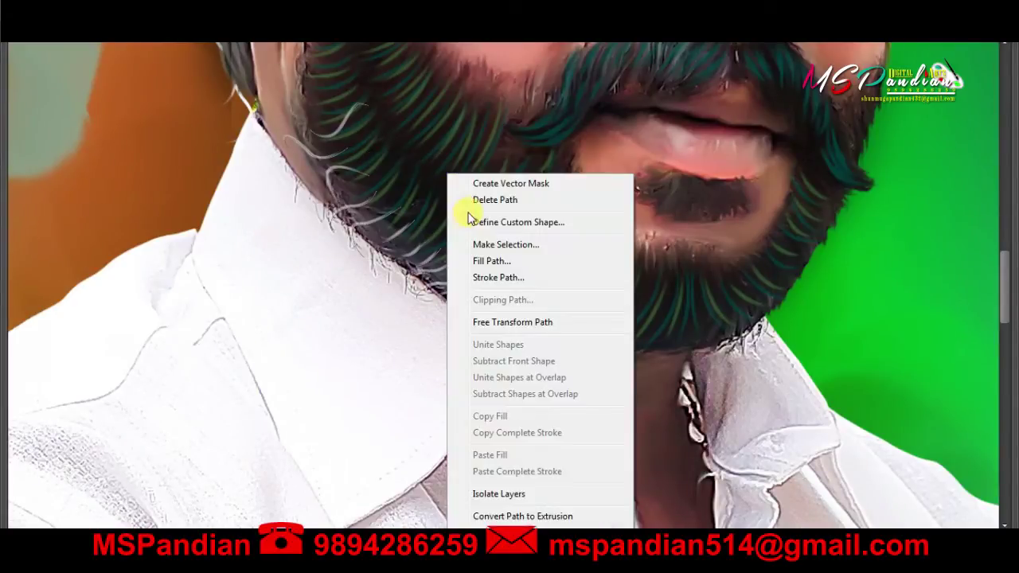
pyautogui.click(486, 200)
# - Adjust a path and stroke it onto the beard with simulated pressure
pyautogui.scroll(-4, 510, 317)
pyautogui.scroll(-2, 510, 316)
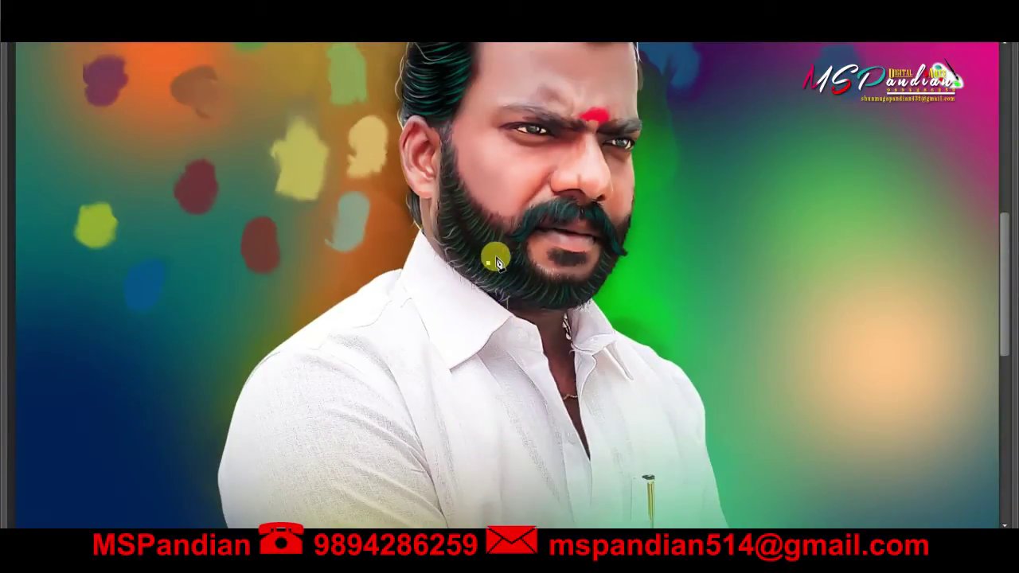
pyautogui.moveTo(500, 235); pyautogui.dragTo(488, 239)
pyautogui.rightClick(510, 283)
pyautogui.click(521, 281)
pyautogui.click(598, 189)
# - Draw a path to the beard's lower right edge and stroke it white
pyautogui.scroll(3, 537, 305)
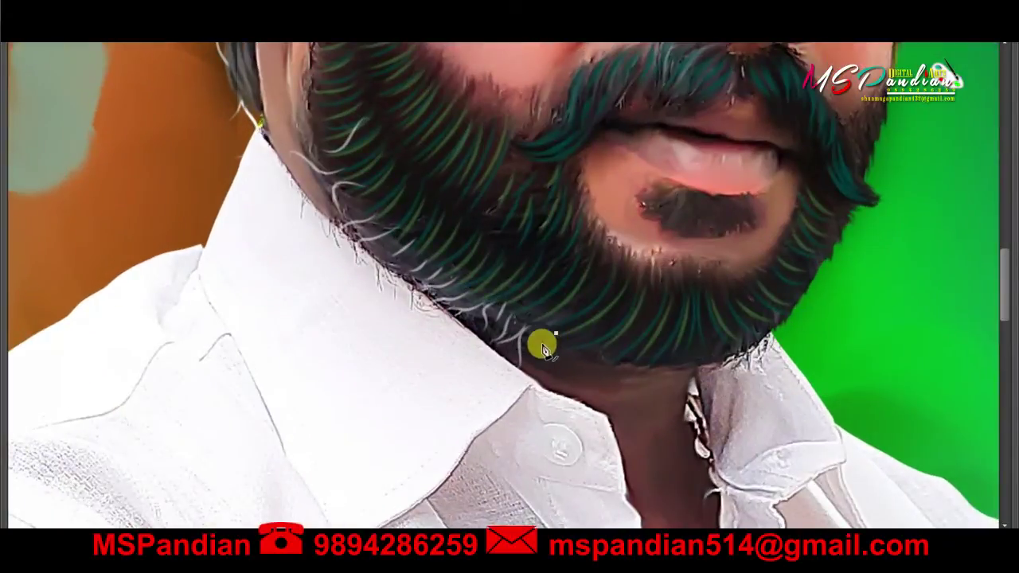
pyautogui.click(554, 357)
pyautogui.moveTo(601, 341)
pyautogui.mouseDown()
pyautogui.moveTo(632, 354)
pyautogui.moveTo(688, 351)
pyautogui.mouseUp()
pyautogui.moveTo(721, 341); pyautogui.dragTo(733, 382)
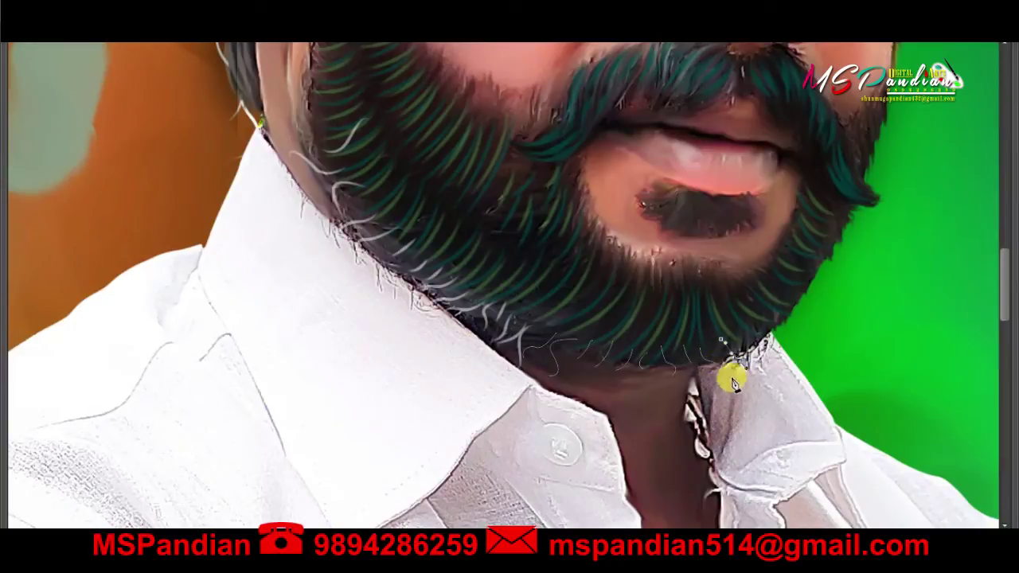
pyautogui.rightClick(630, 284)
pyautogui.click(618, 278)
pyautogui.click(611, 191)
# - Stroke the beard path once more with the brush and remove the path
pyautogui.rightClick(482, 205)
pyautogui.click(523, 277)
pyautogui.click(619, 194)
pyautogui.rightClick(522, 215)
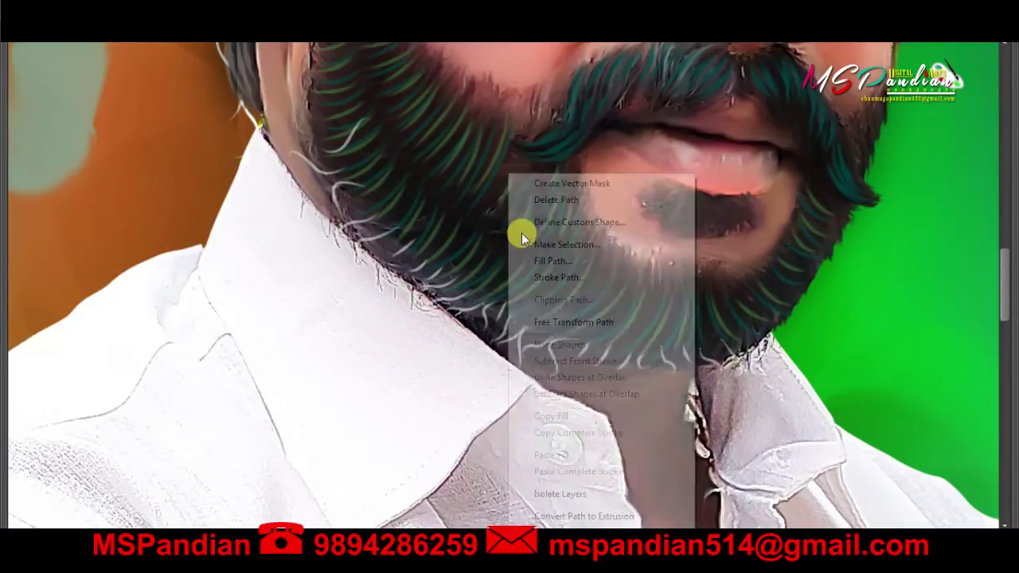
pyautogui.click(541, 200)
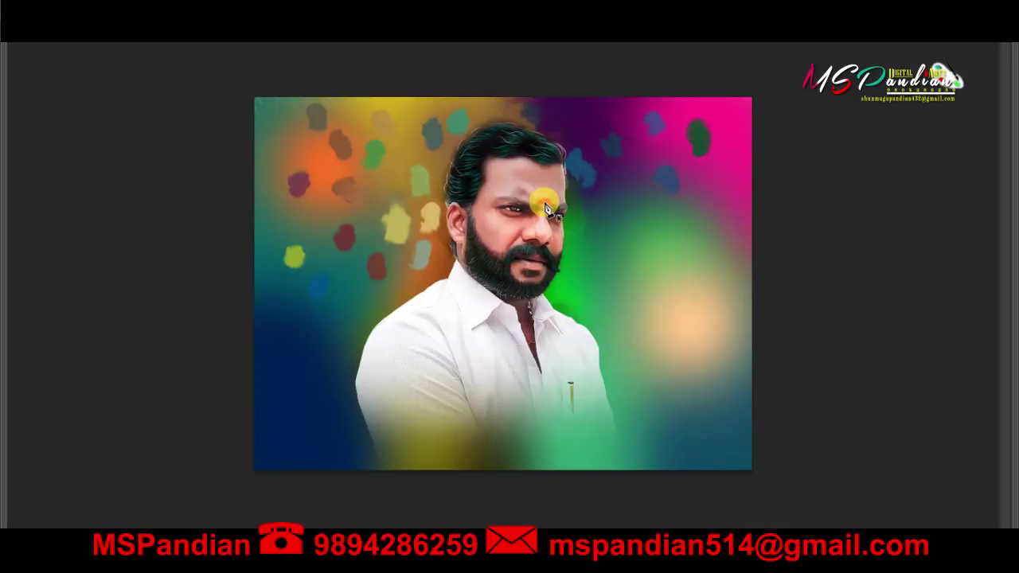
# - Dot red on the forehead, select Layer 8, load its hair selection, and choose yellow
pyautogui.click(545, 204)
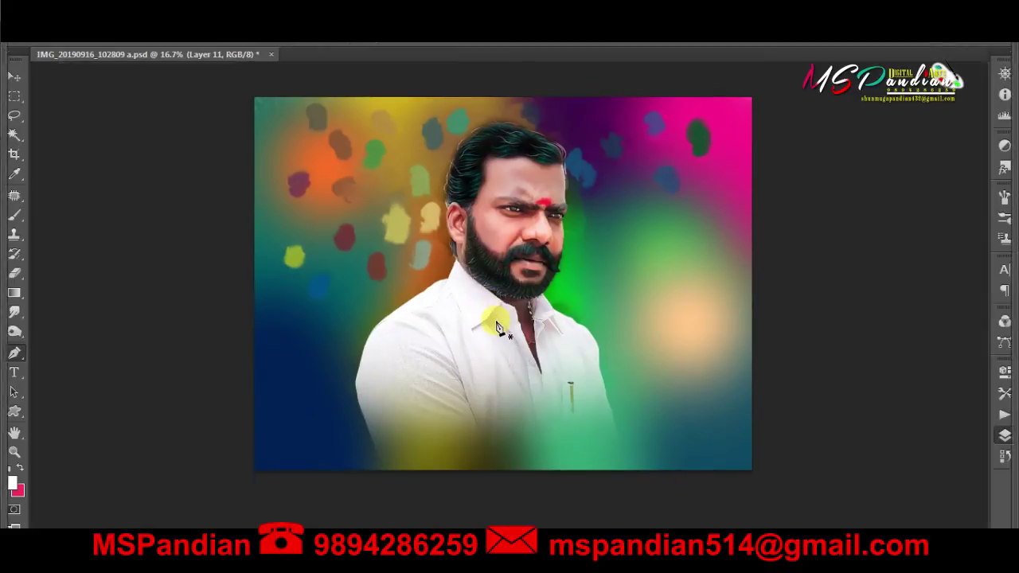
pyautogui.scroll(5, 567, 278)
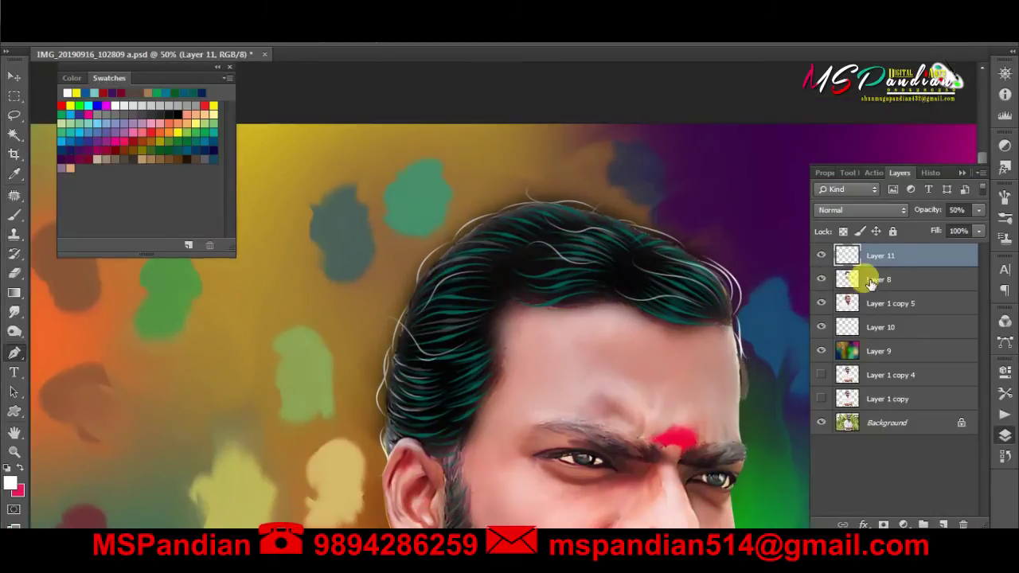
pyautogui.click(877, 279)
pyautogui.keyDown('shift'); pyautogui.click(854, 305); pyautogui.keyUp('shift')
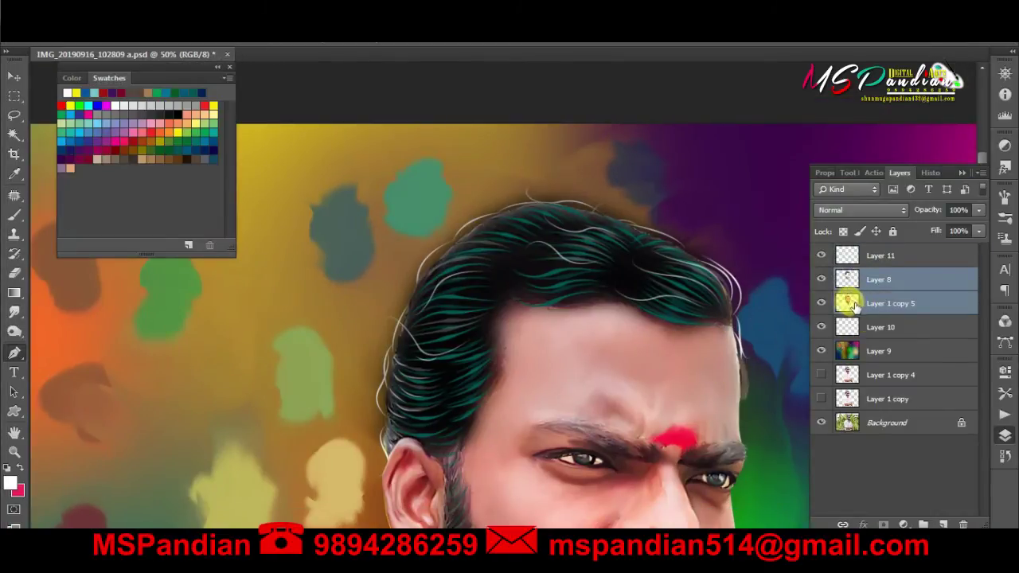
pyautogui.keyDown('ctrl'); pyautogui.click(847, 302); pyautogui.keyUp('ctrl')
pyautogui.click(849, 283)
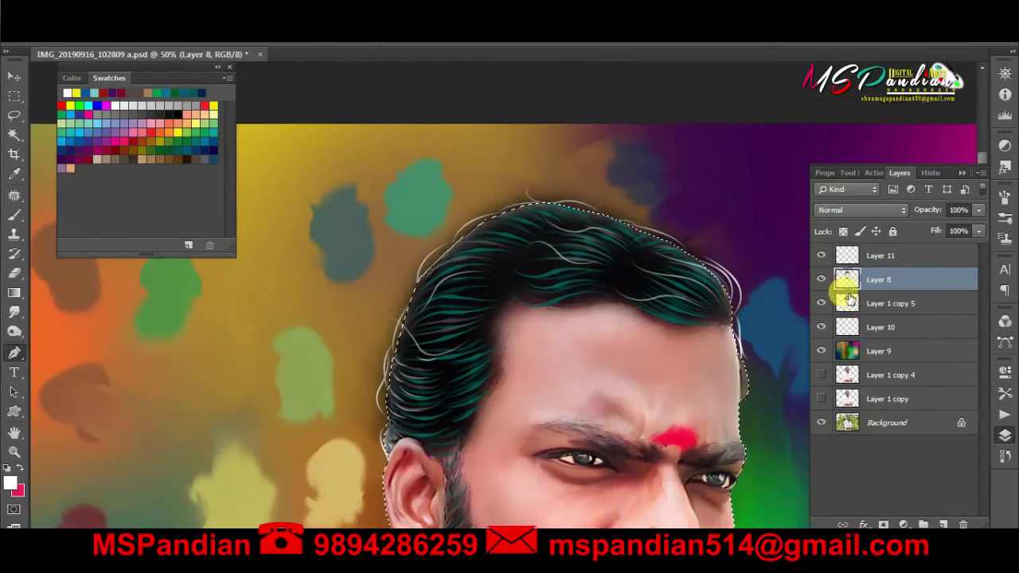
pyautogui.click(211, 105)
# - Brush yellow over the top of the hair, then undo it
pyautogui.hotkey('ctrl', 'd')
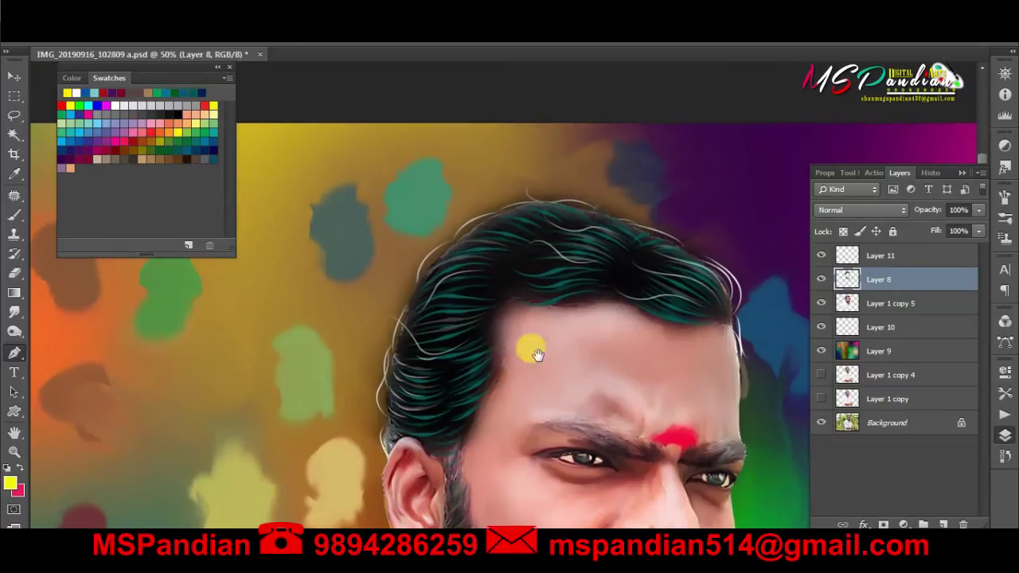
pyautogui.press('b')
pyautogui.rightClick(609, 289)
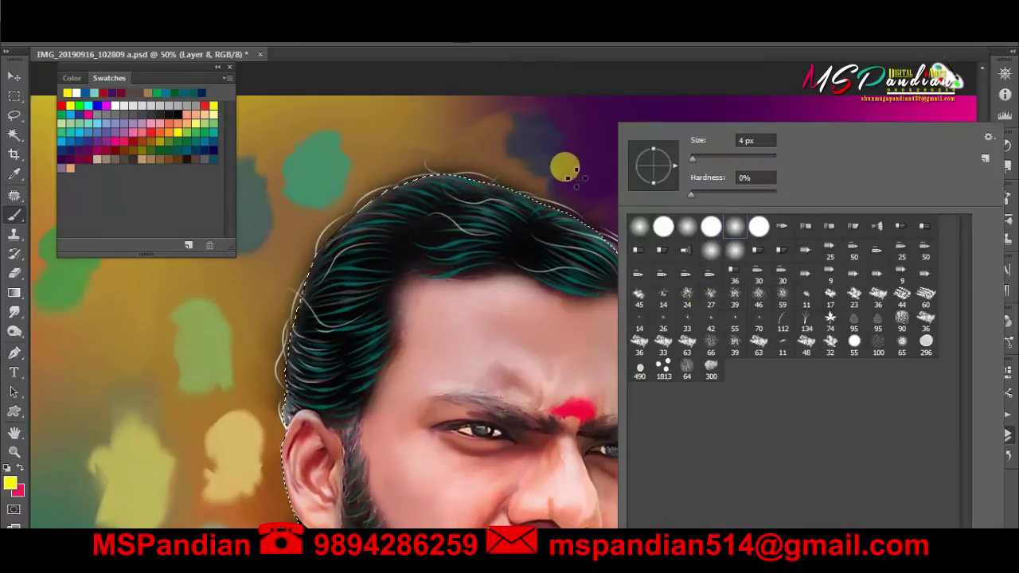
pyautogui.press('Escape')
pyautogui.moveTo(557, 211); pyautogui.dragTo(629, 263)
pyautogui.moveTo(718, 256); pyautogui.dragTo(738, 278)
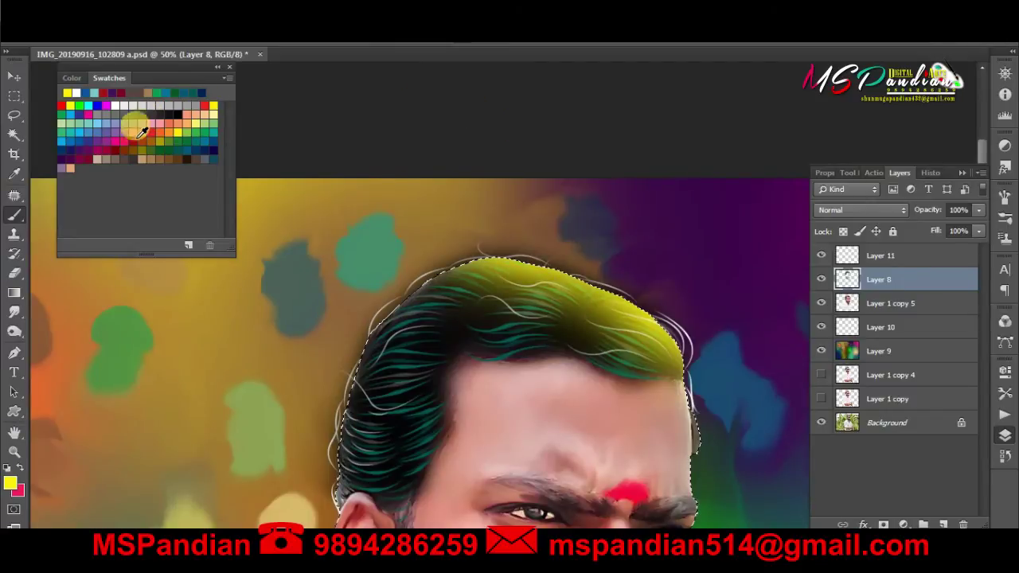
pyautogui.hotkey('ctrl', 'alt', 'z')
pyautogui.hotkey('ctrl', 'alt', 'z')
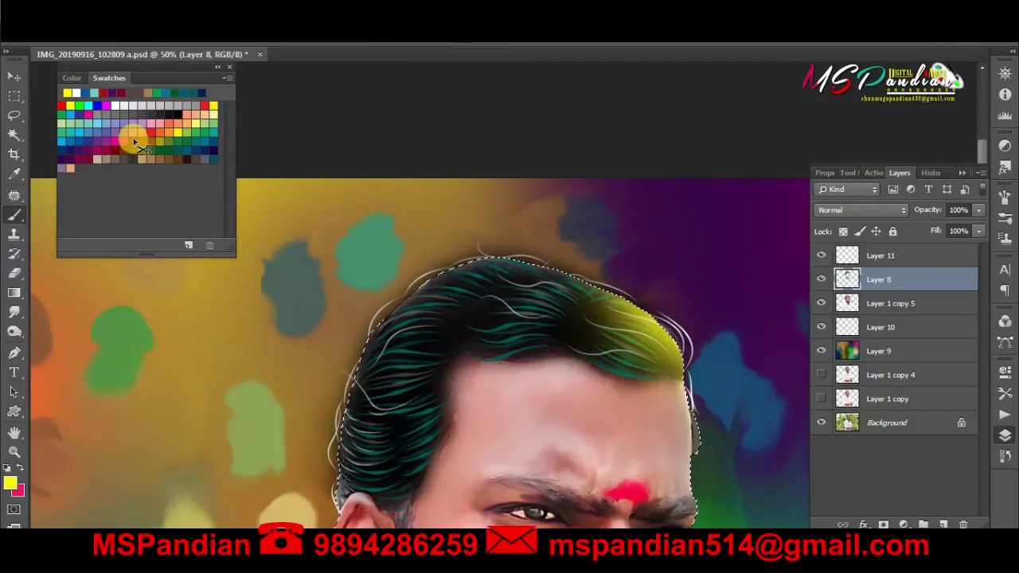
pyautogui.hotkey('ctrl', 'alt', 'z')
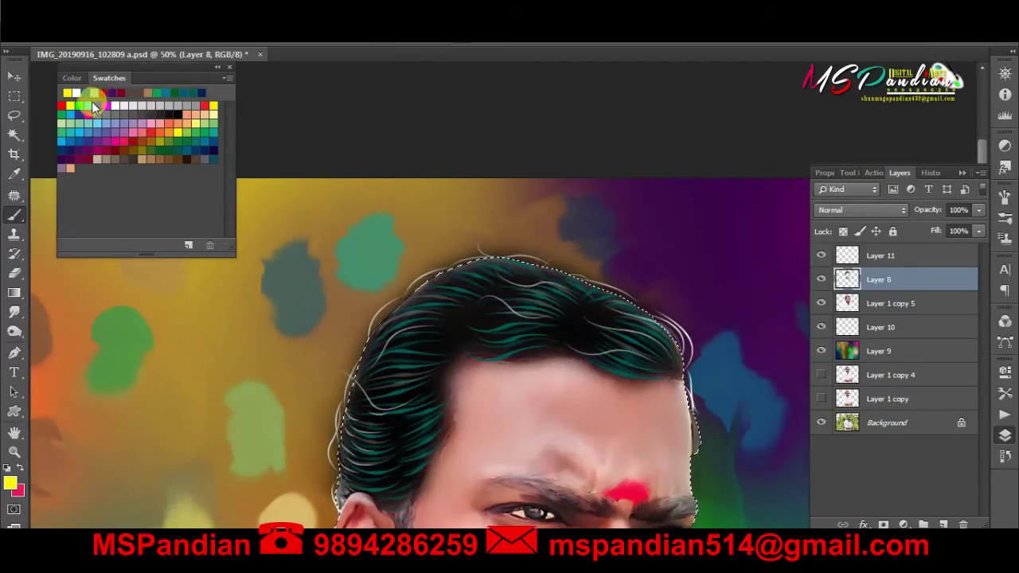
# - Try green and red on the hair, undo, and add Layer 12 for the tint
pyautogui.click(79, 105)
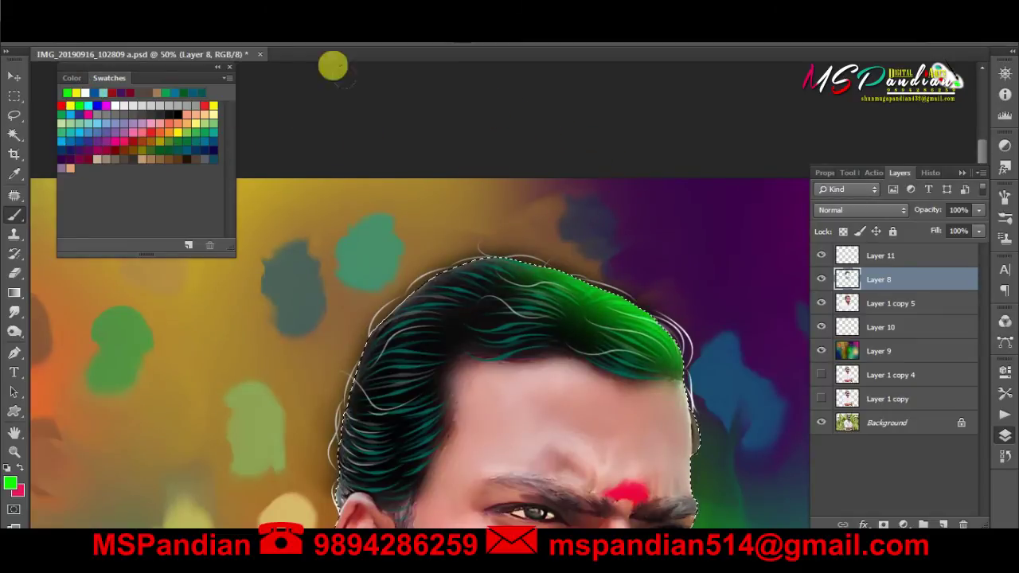
pyautogui.click(205, 104)
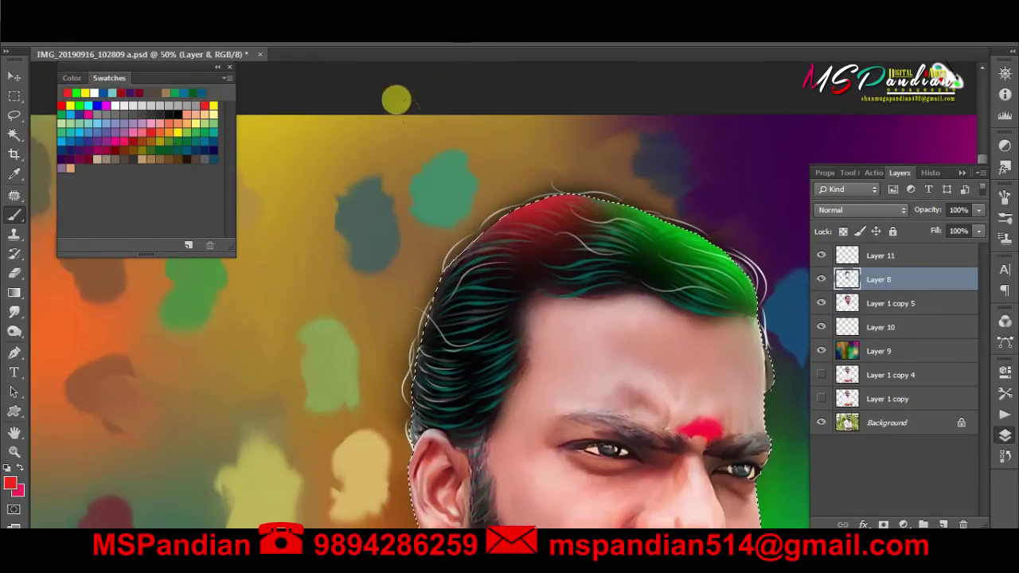
pyautogui.click(725, 41)
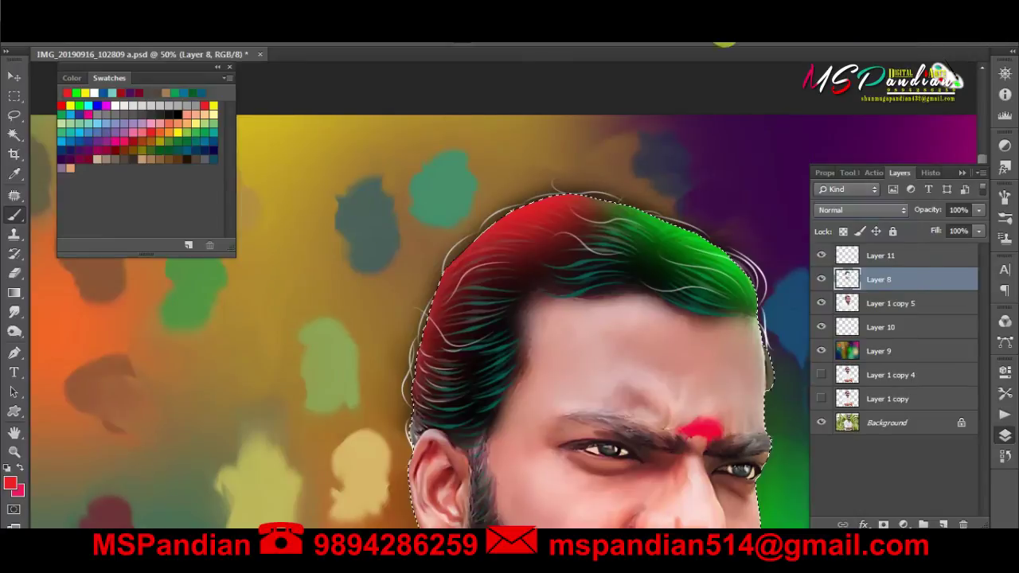
pyautogui.hotkey('ctrl', 'z')
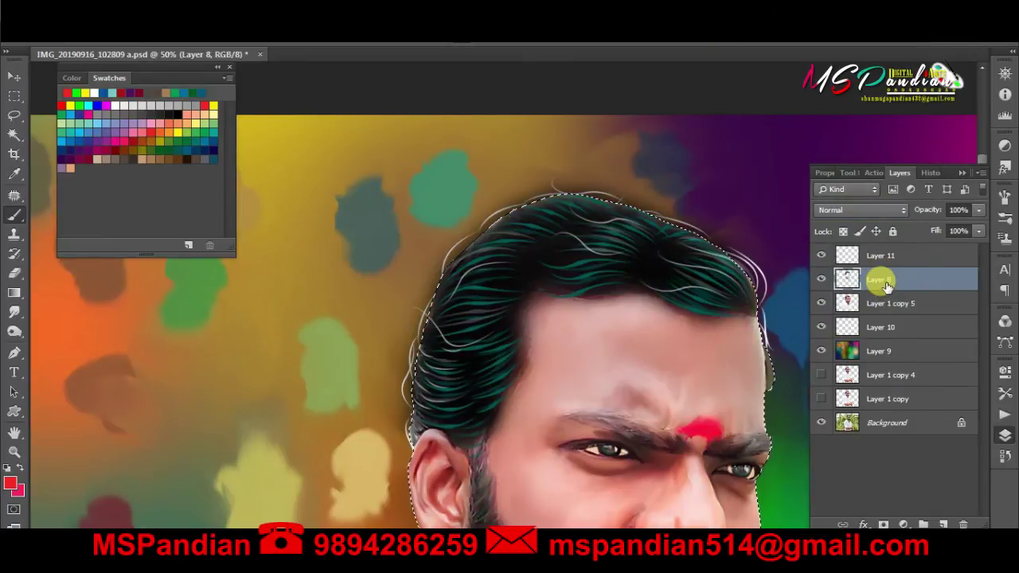
pyautogui.hotkey('ctrl', 'shift', 'n')
pyautogui.press('Return')
# - Brush red across the top and right of the hair, then green over it
pyautogui.click(700, 154)
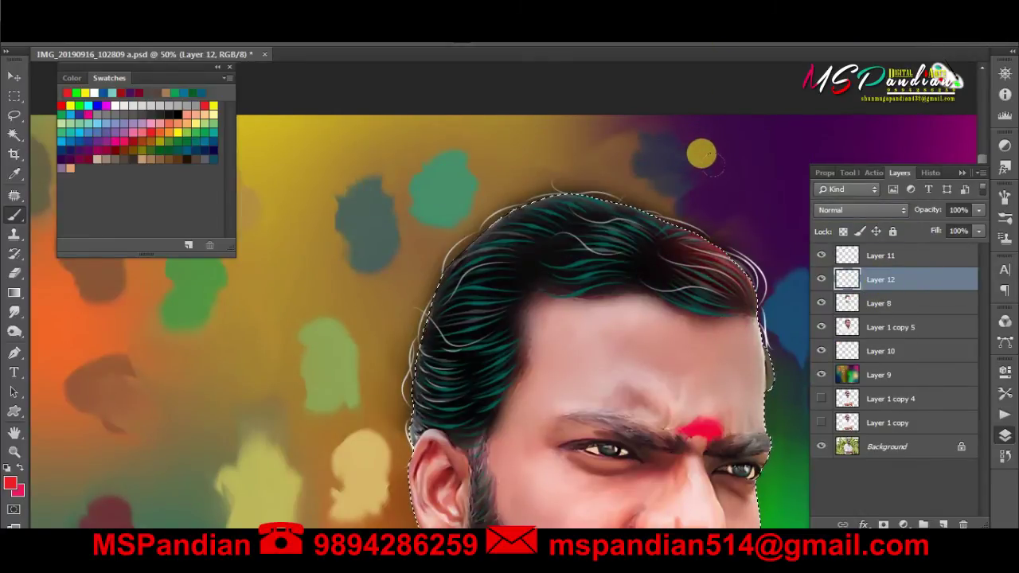
pyautogui.moveTo(700, 154); pyautogui.dragTo(555, 63)
pyautogui.click(106, 92)
pyautogui.moveTo(257, 161)
pyautogui.mouseDown()
pyautogui.moveTo(317, 161)
pyautogui.moveTo(259, 392)
pyautogui.moveTo(697, 213)
pyautogui.mouseUp()
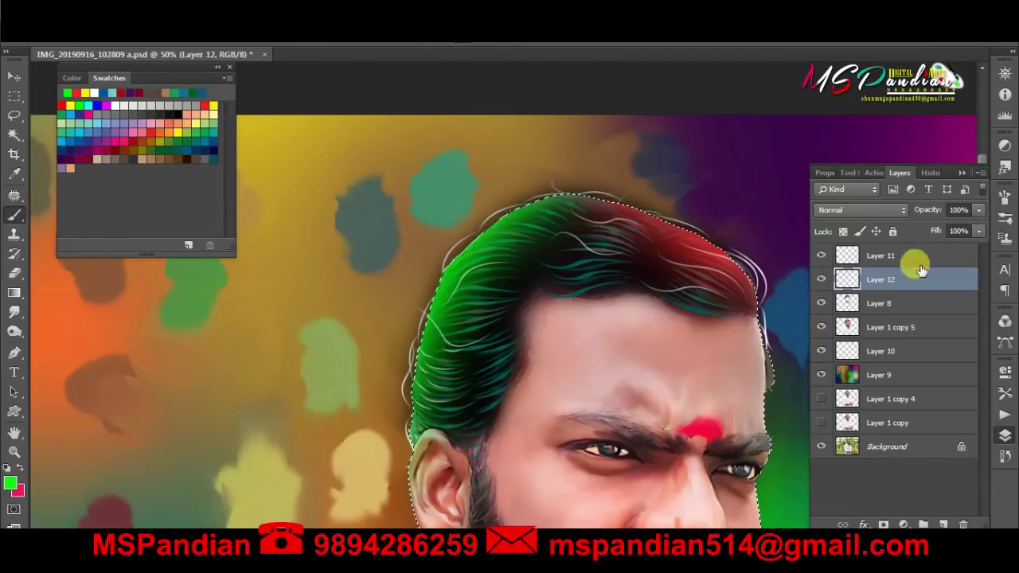
# - Set Layer 12 to Overlay blending, view the shirt, and pick red then orange swatches
pyautogui.click(891, 210)
pyautogui.click(832, 185)
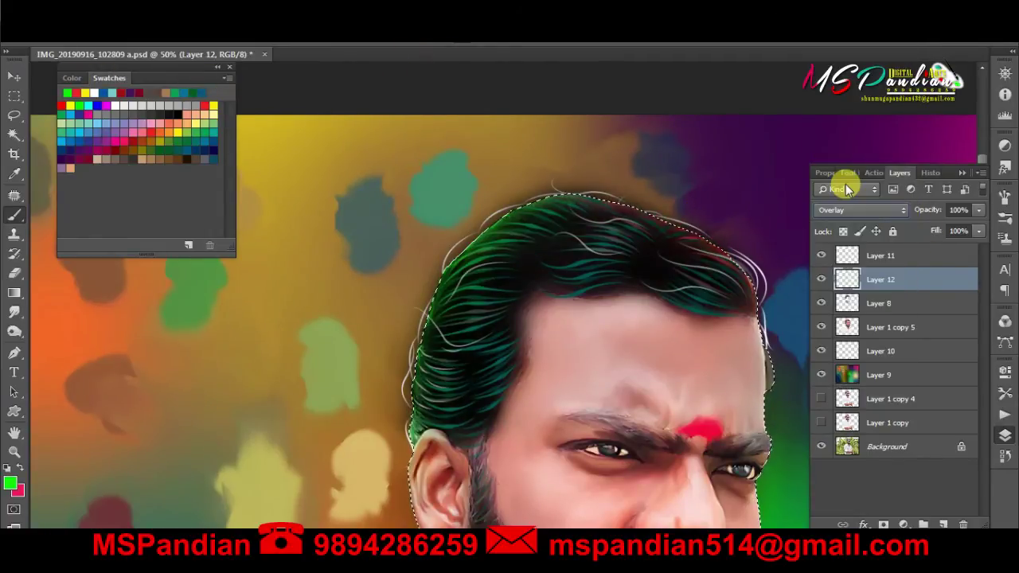
pyautogui.hotkey('ctrl', '-')
pyautogui.hotkey('ctrl', '-')
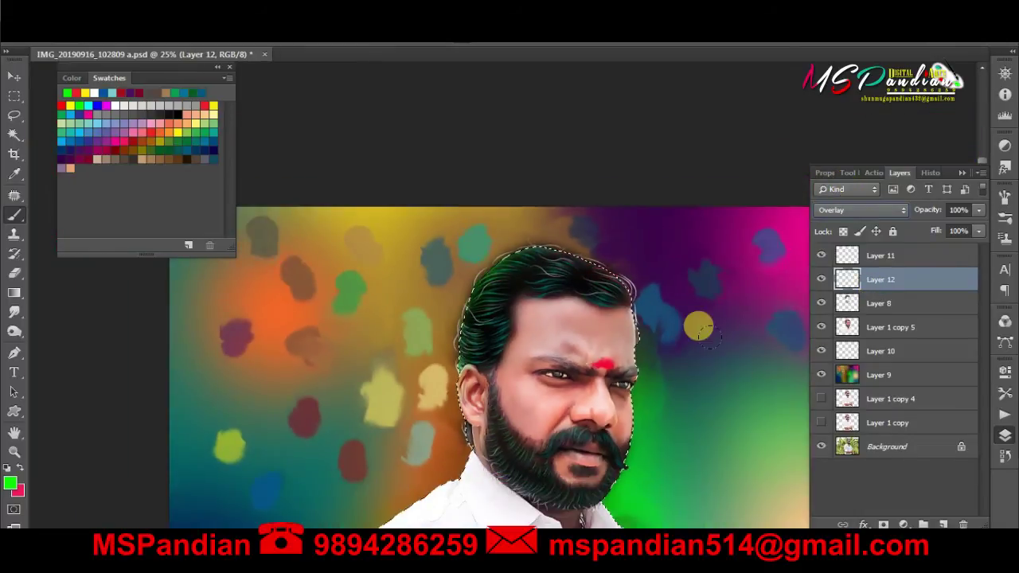
pyautogui.moveTo(406, 476); pyautogui.dragTo(392, 312)
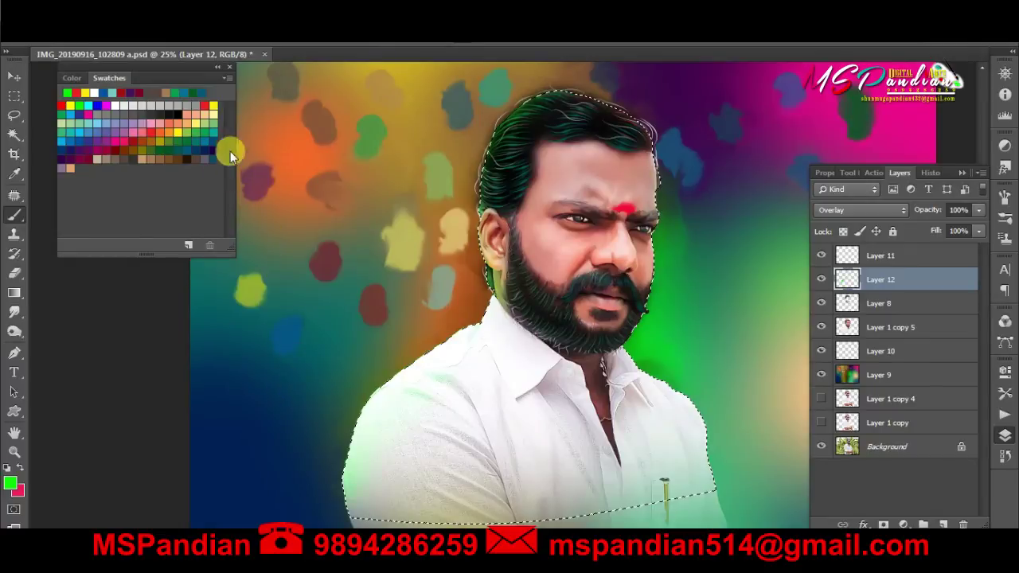
pyautogui.click(204, 105)
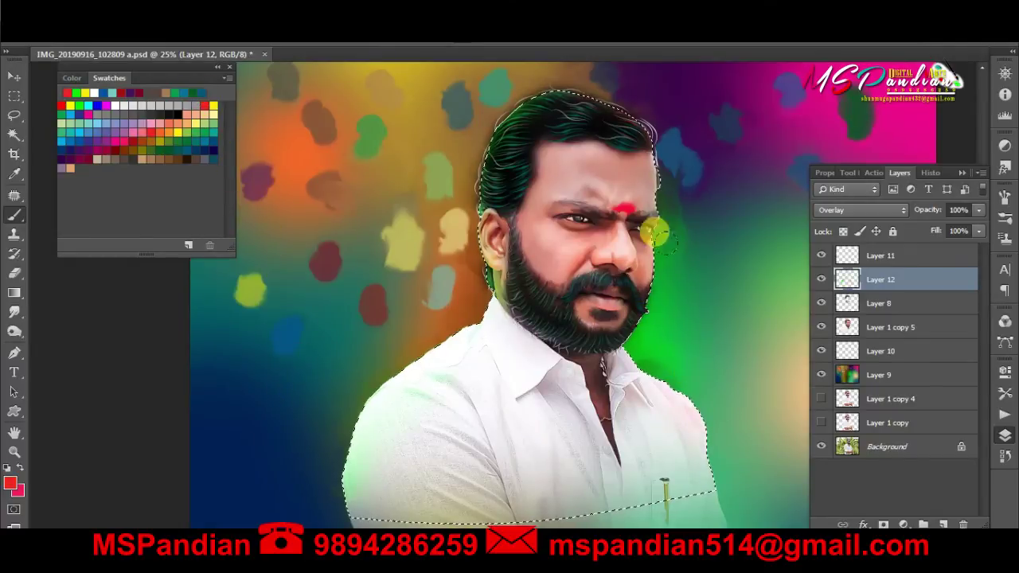
pyautogui.click(187, 114)
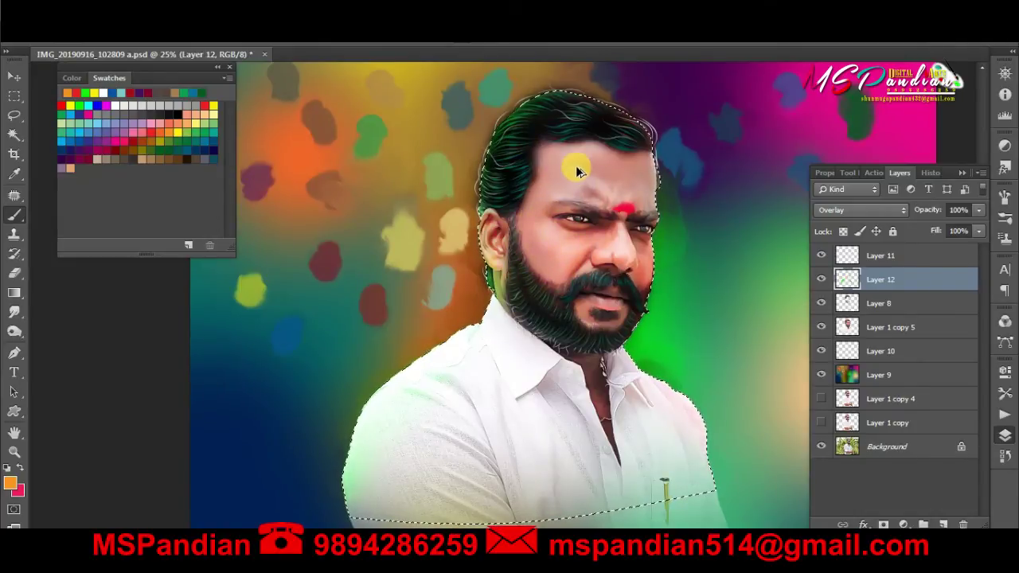
# - View the portrait full screen without panels, inspect the face, and clear the head selection
pyautogui.press('Tab')
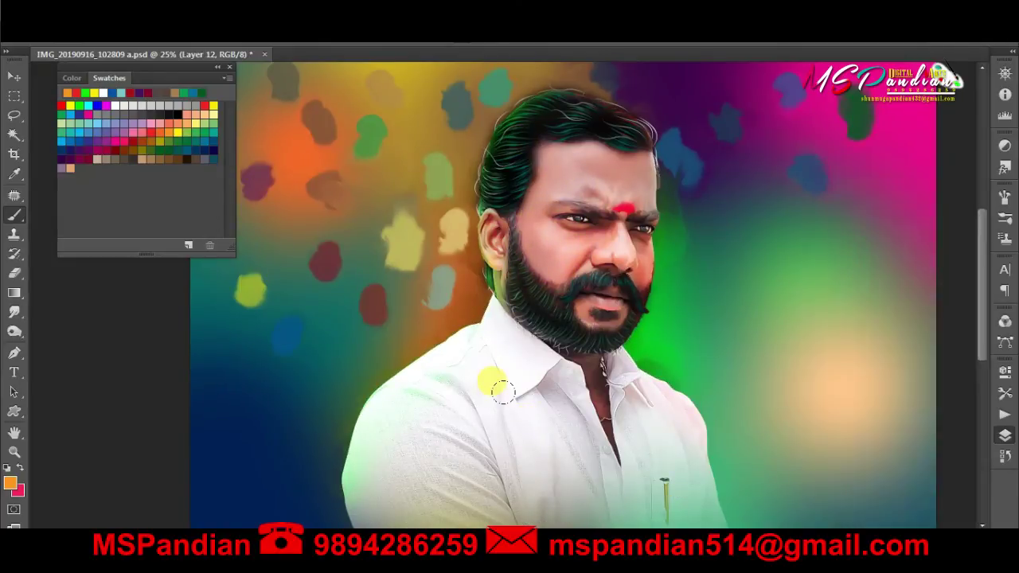
pyautogui.press('f')
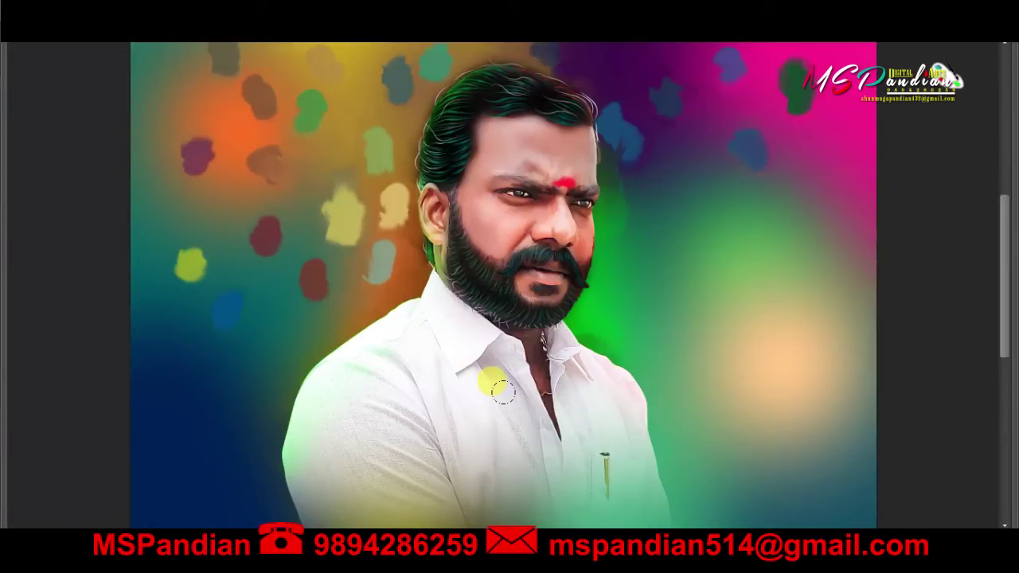
pyautogui.hotkey('ctrl', '-')
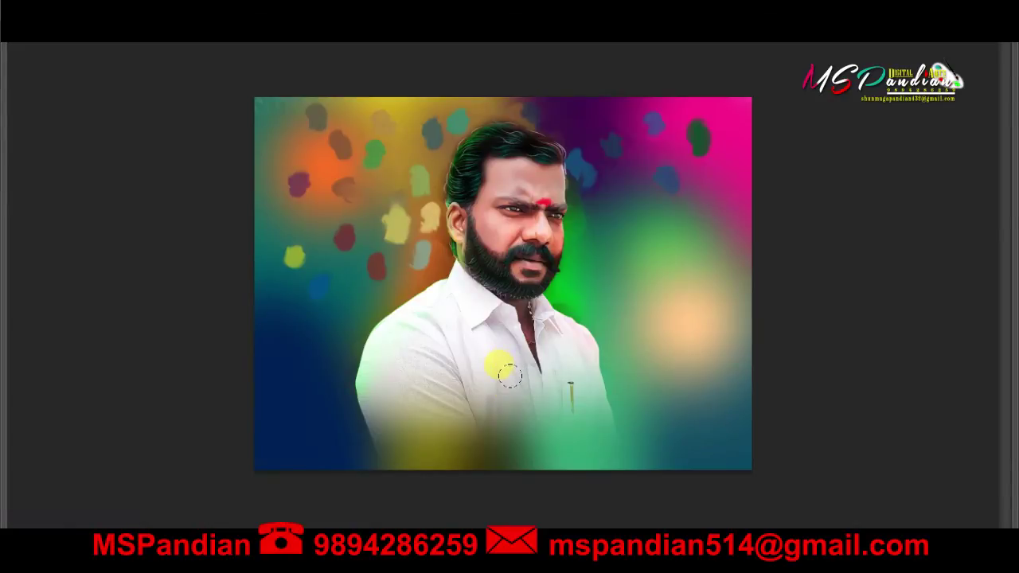
pyautogui.hotkey('ctrl', '+')
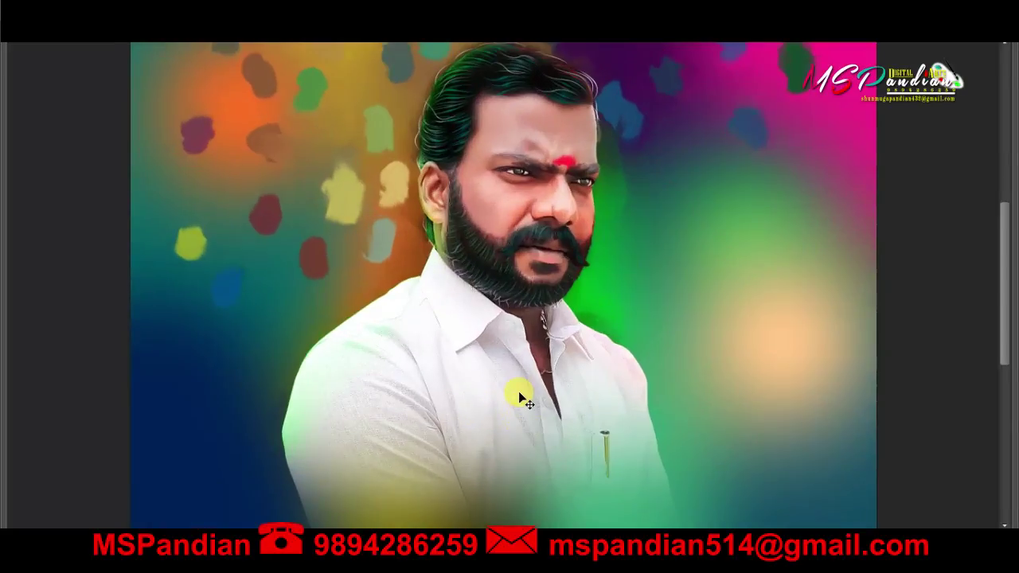
pyautogui.hotkey('ctrl', '+')
pyautogui.moveTo(534, 238); pyautogui.dragTo(526, 370)
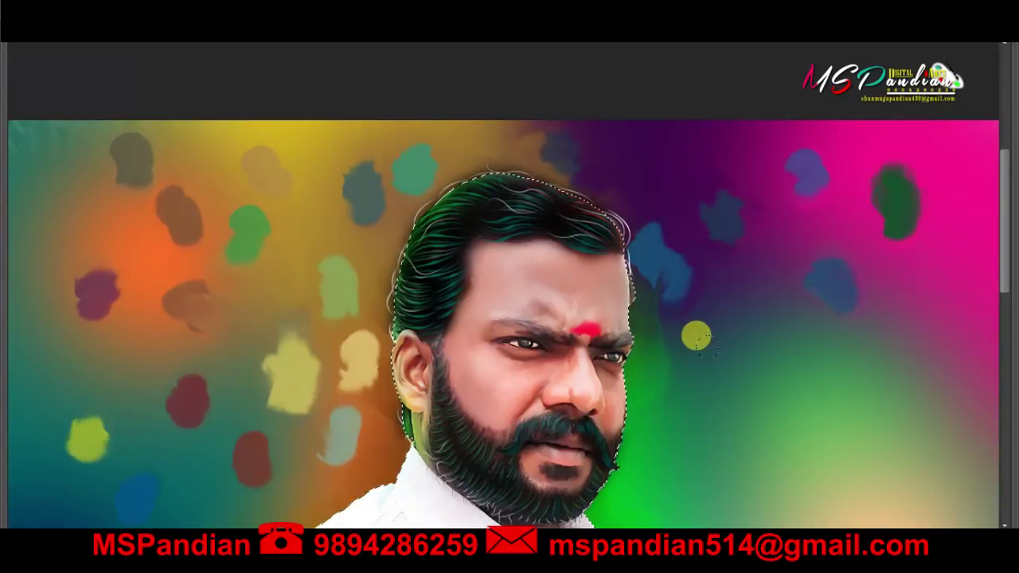
pyautogui.hotkey('ctrl', 'd')
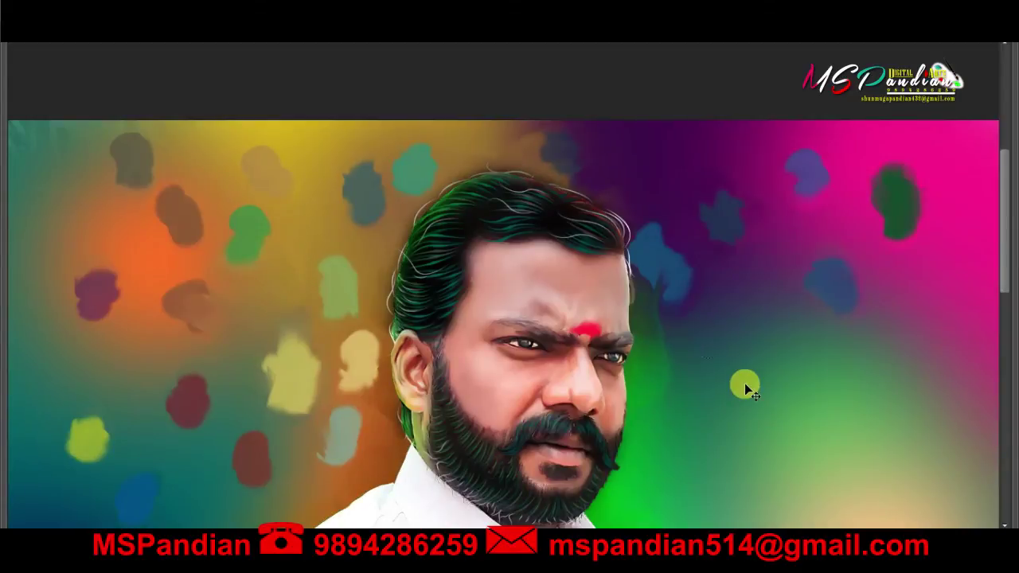
pyautogui.hotkey('ctrl', '-')
pyautogui.hotkey('ctrl', '-')
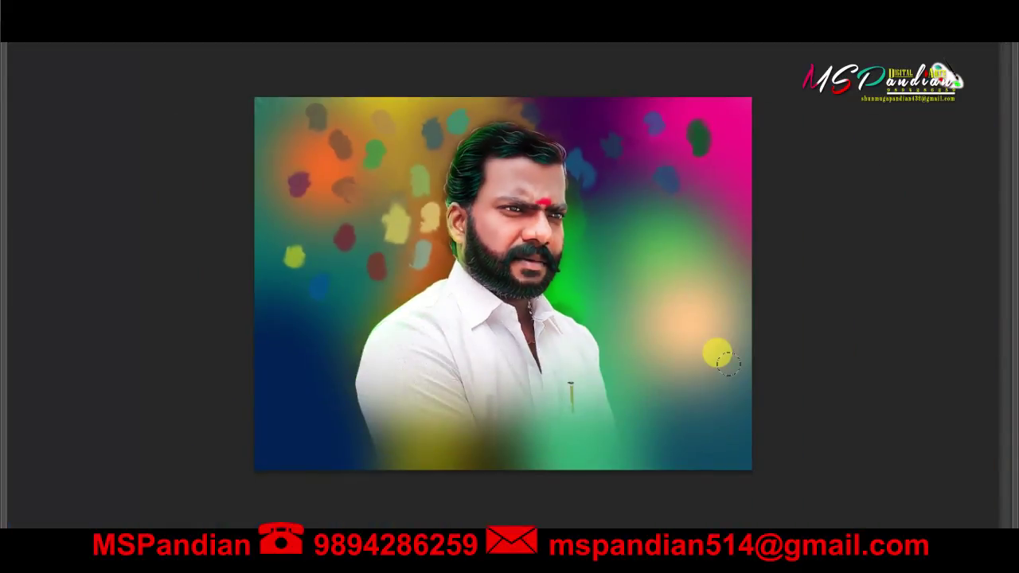